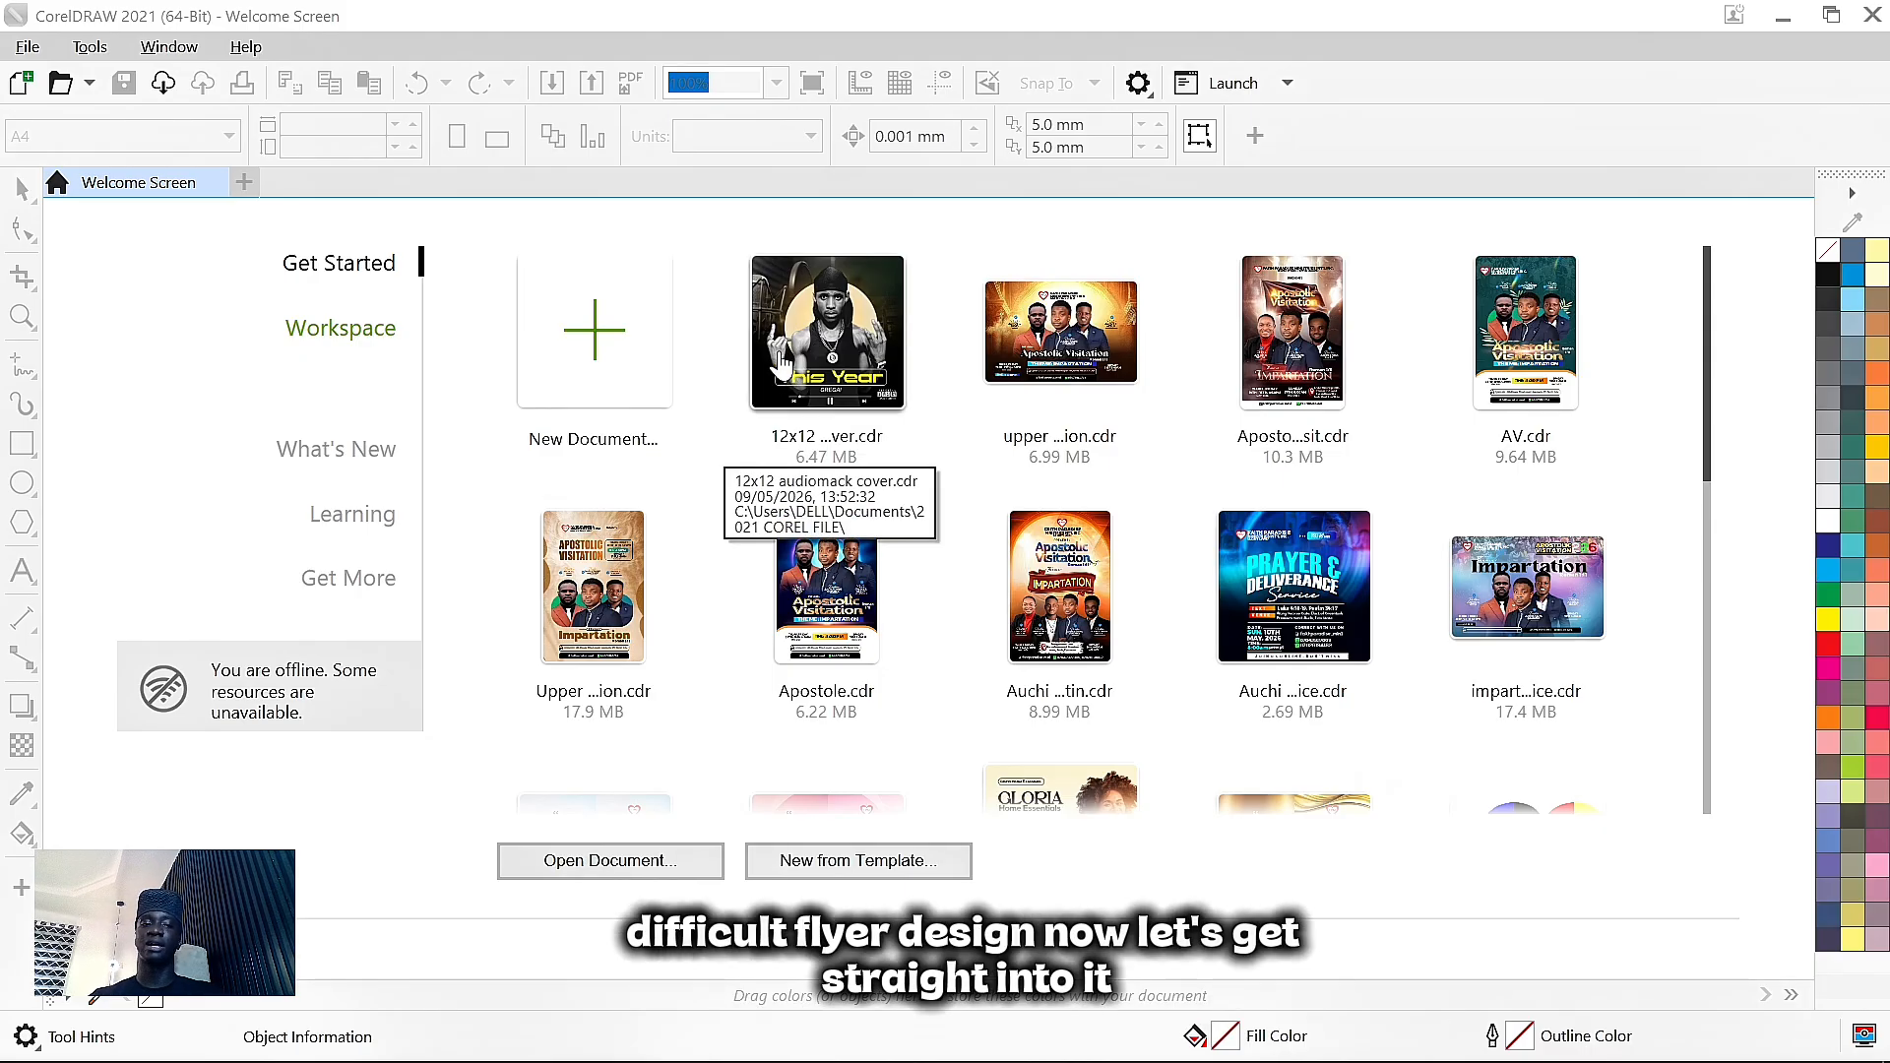
# - Create a new document named 'MY FIRST PROJECT' with two A4 landscape pages, RGB, 300 dpi
pyautogui.click(633, 331)
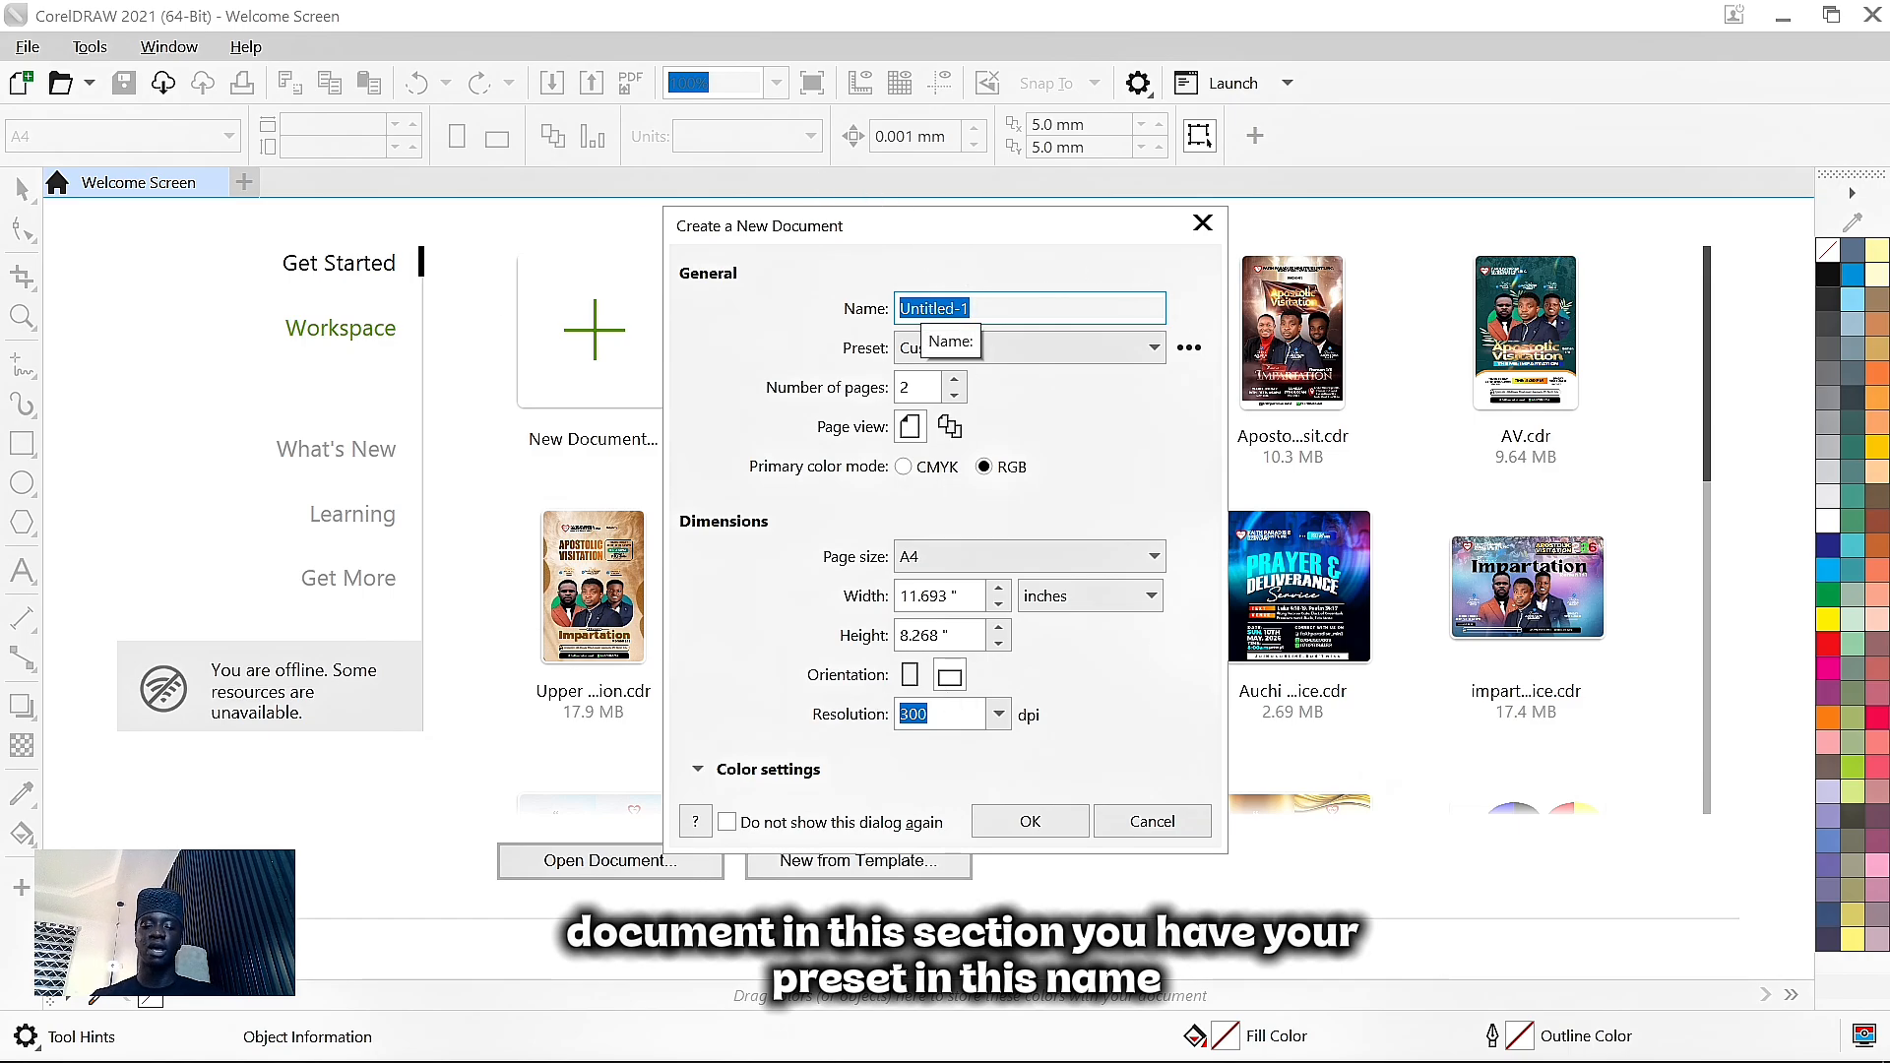
pyautogui.write('MY')
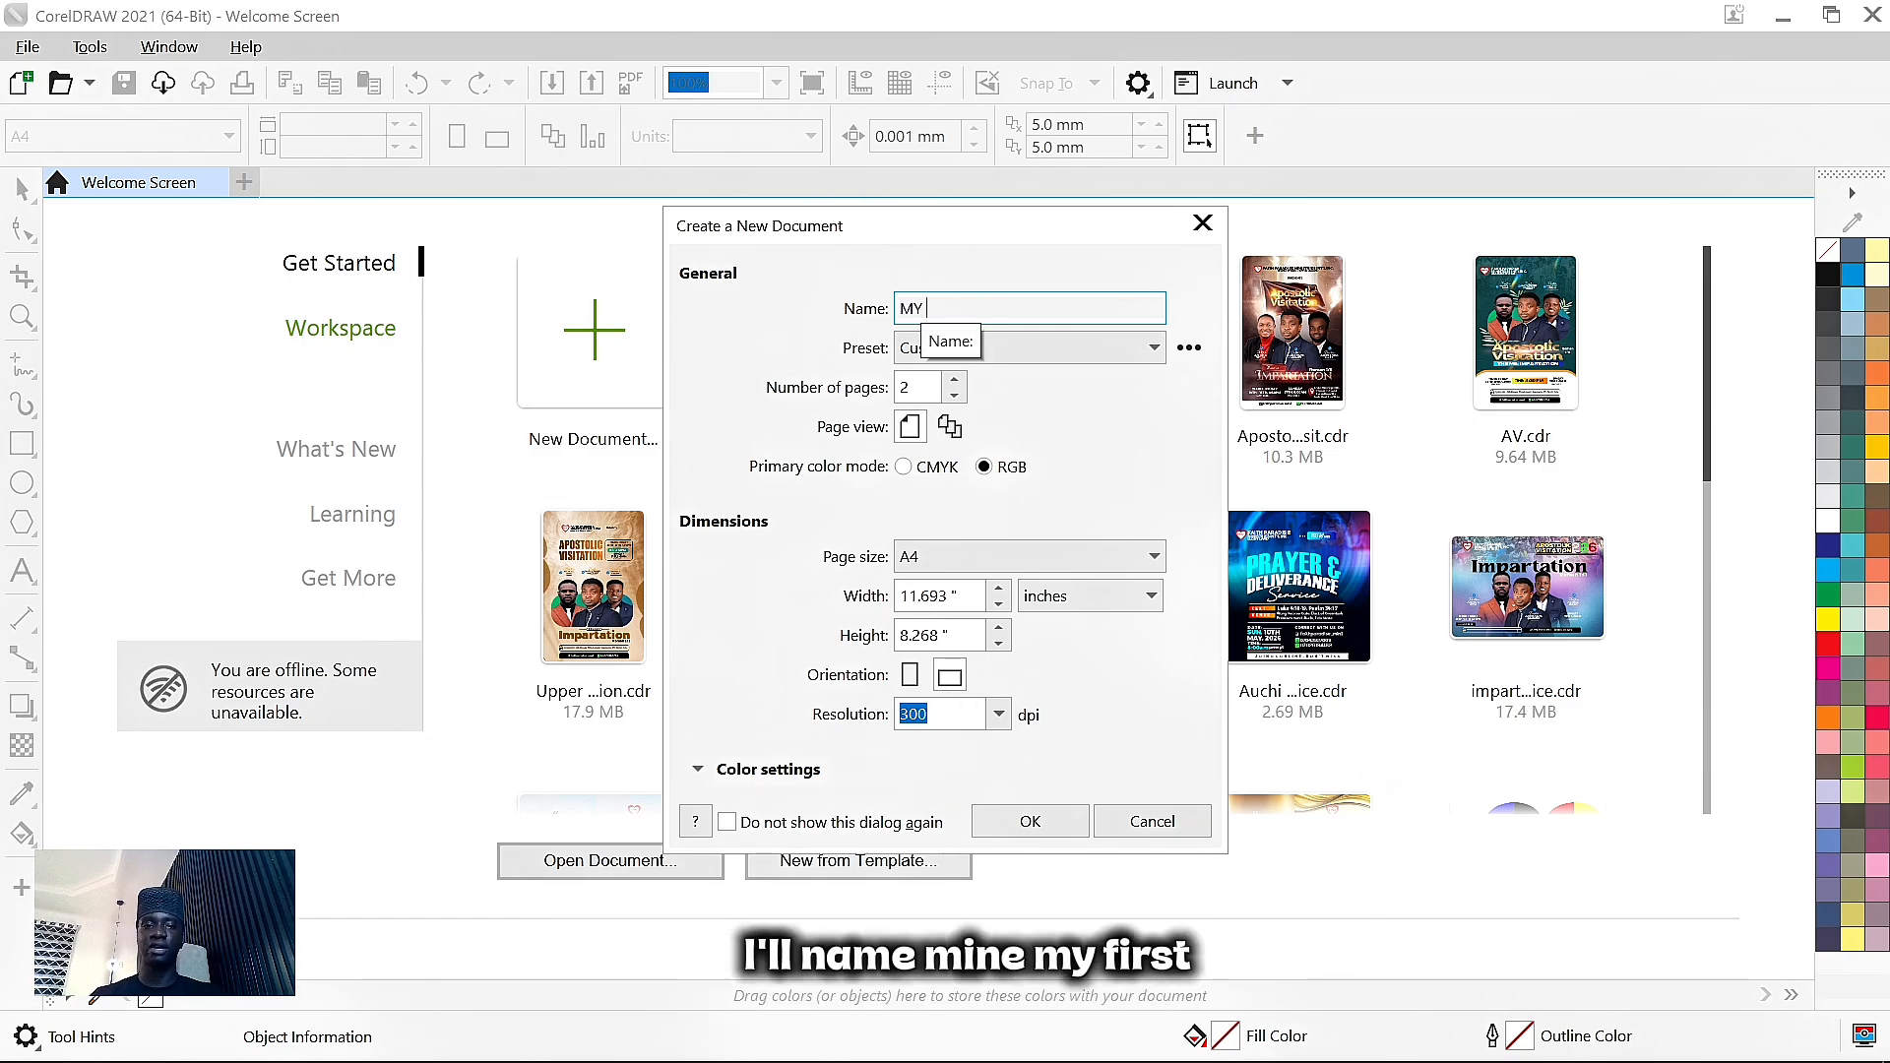
pyautogui.write(' FIRST ')
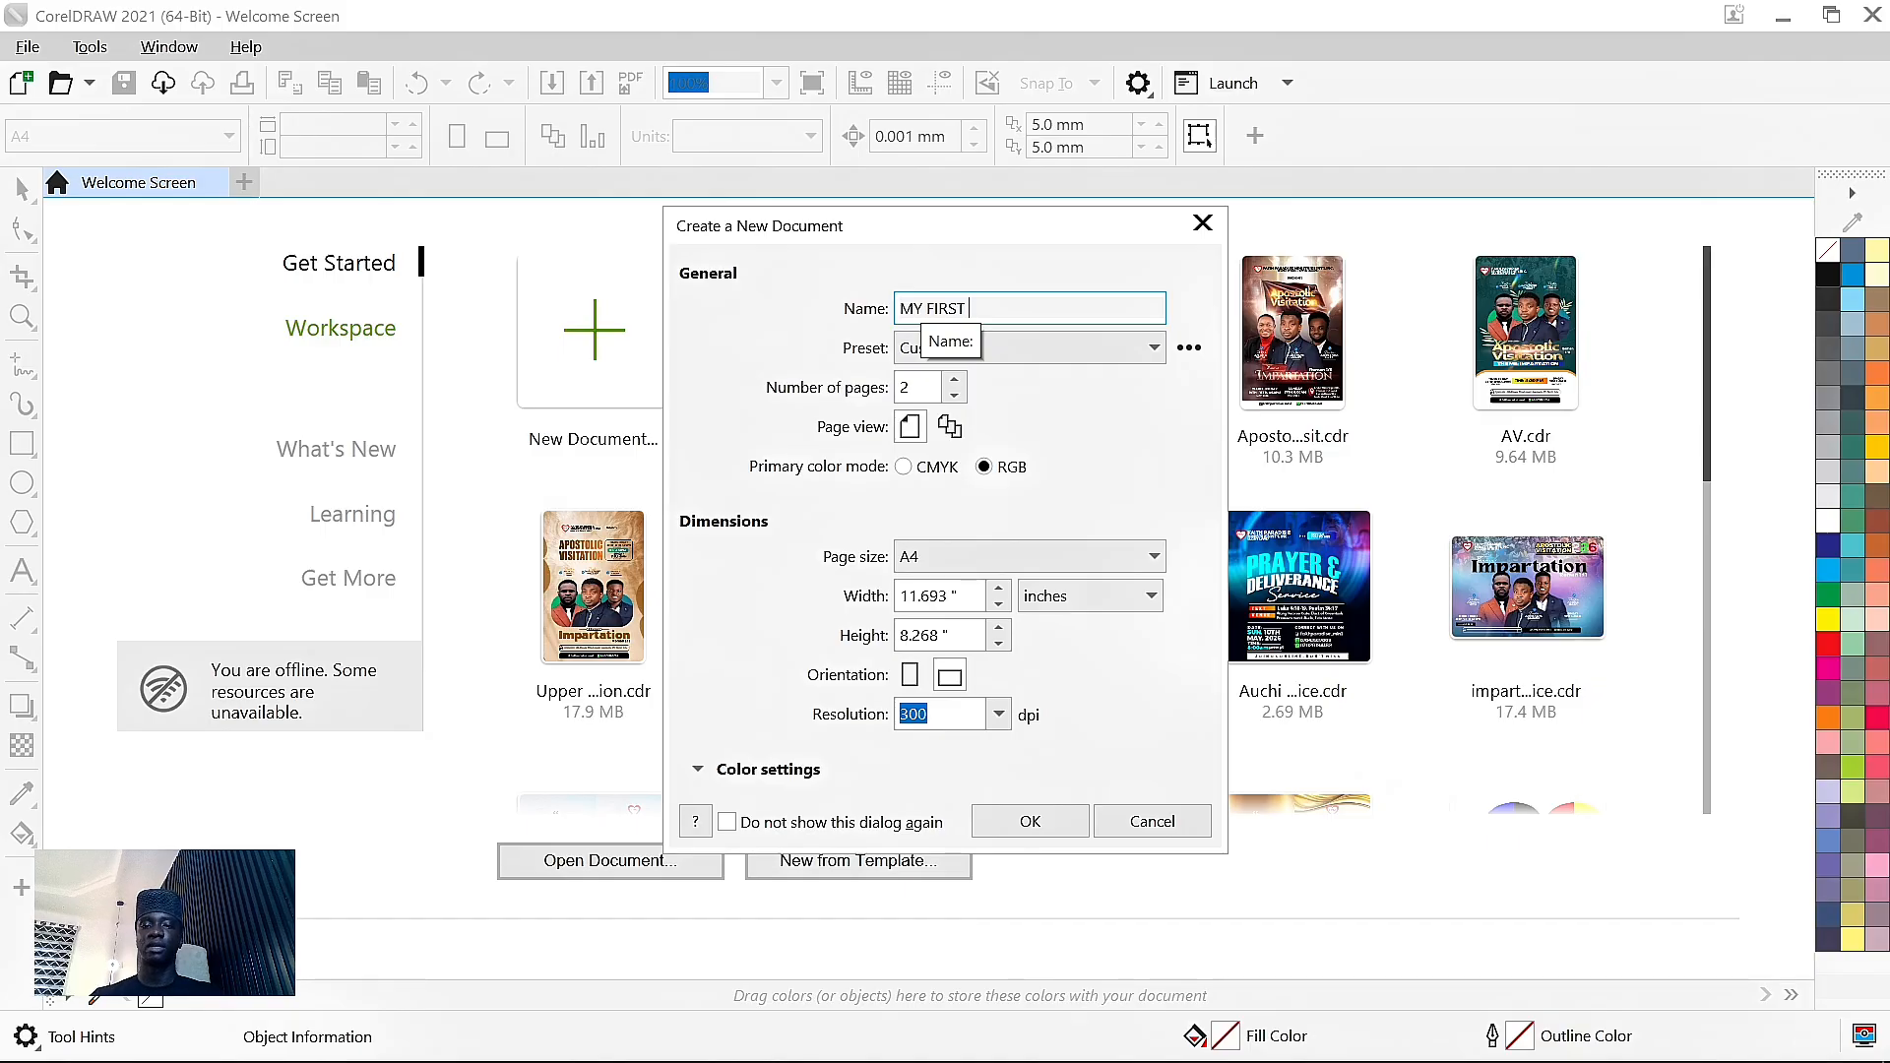
pyautogui.write('PROJECT')
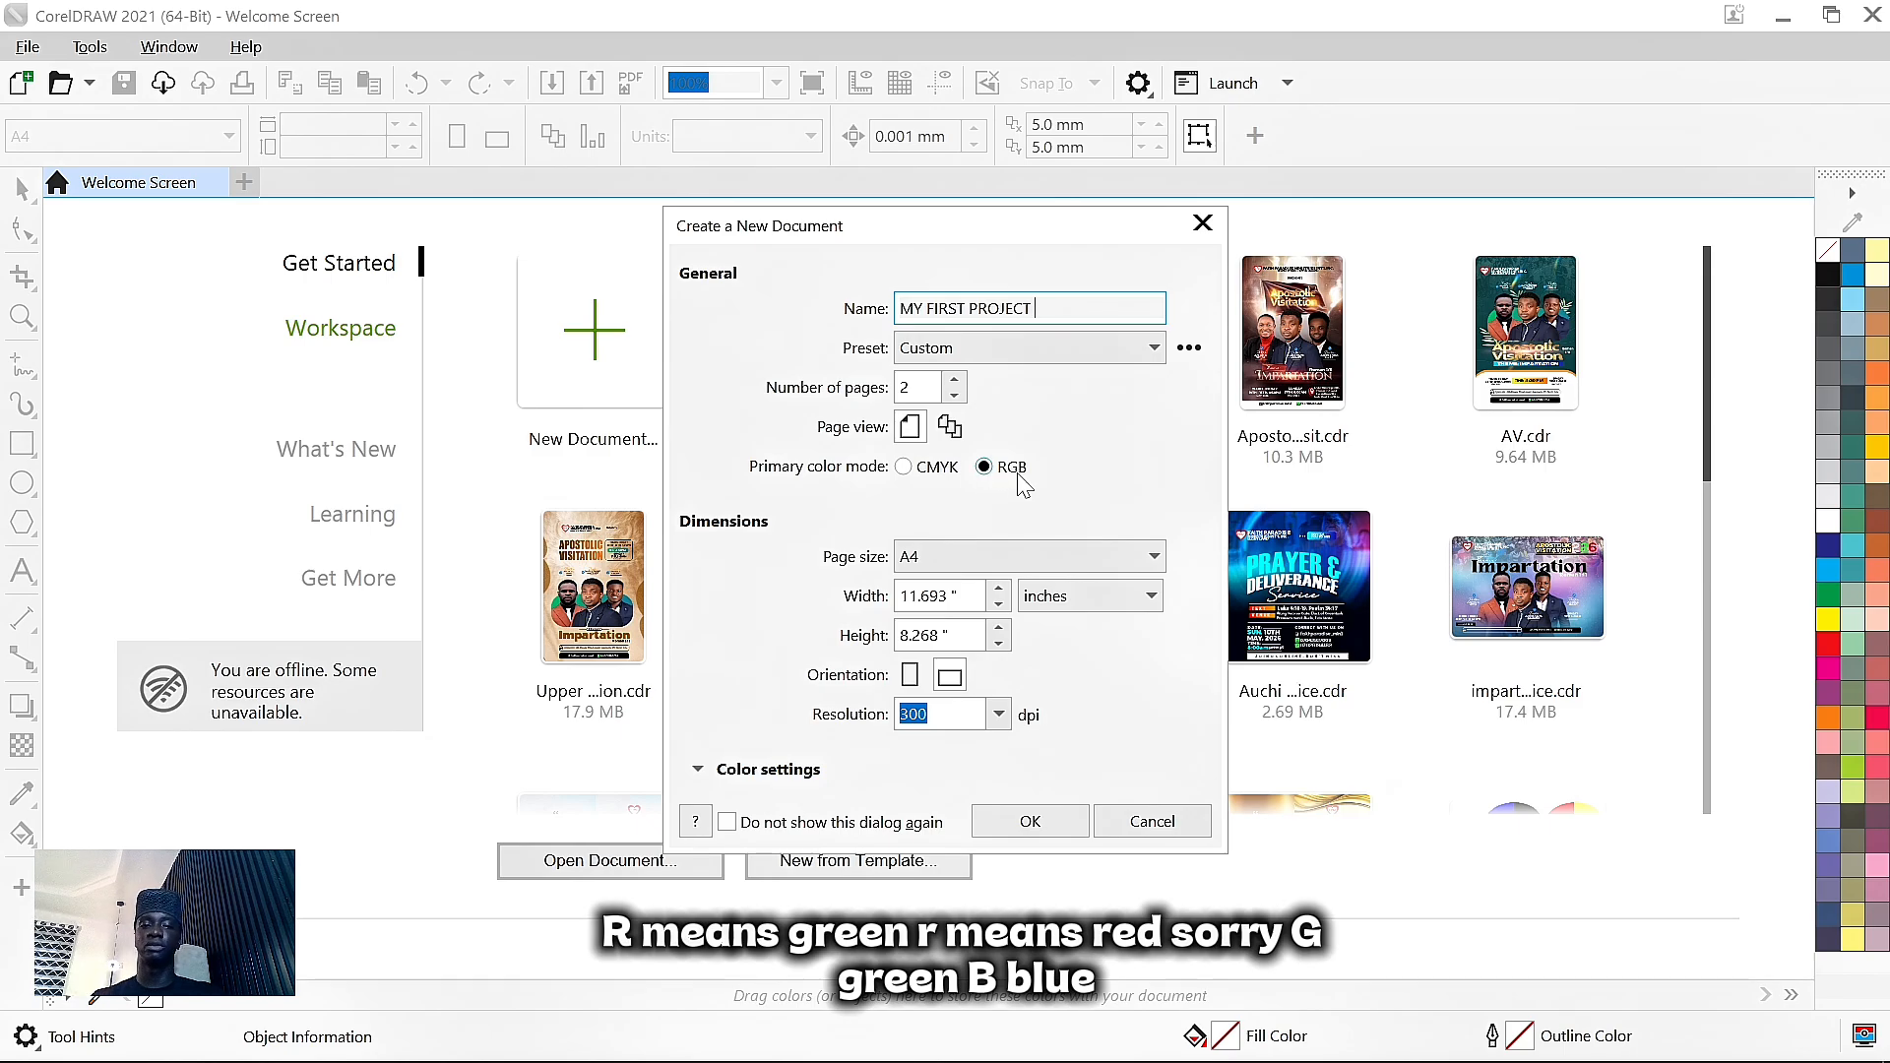
pyautogui.click(939, 557)
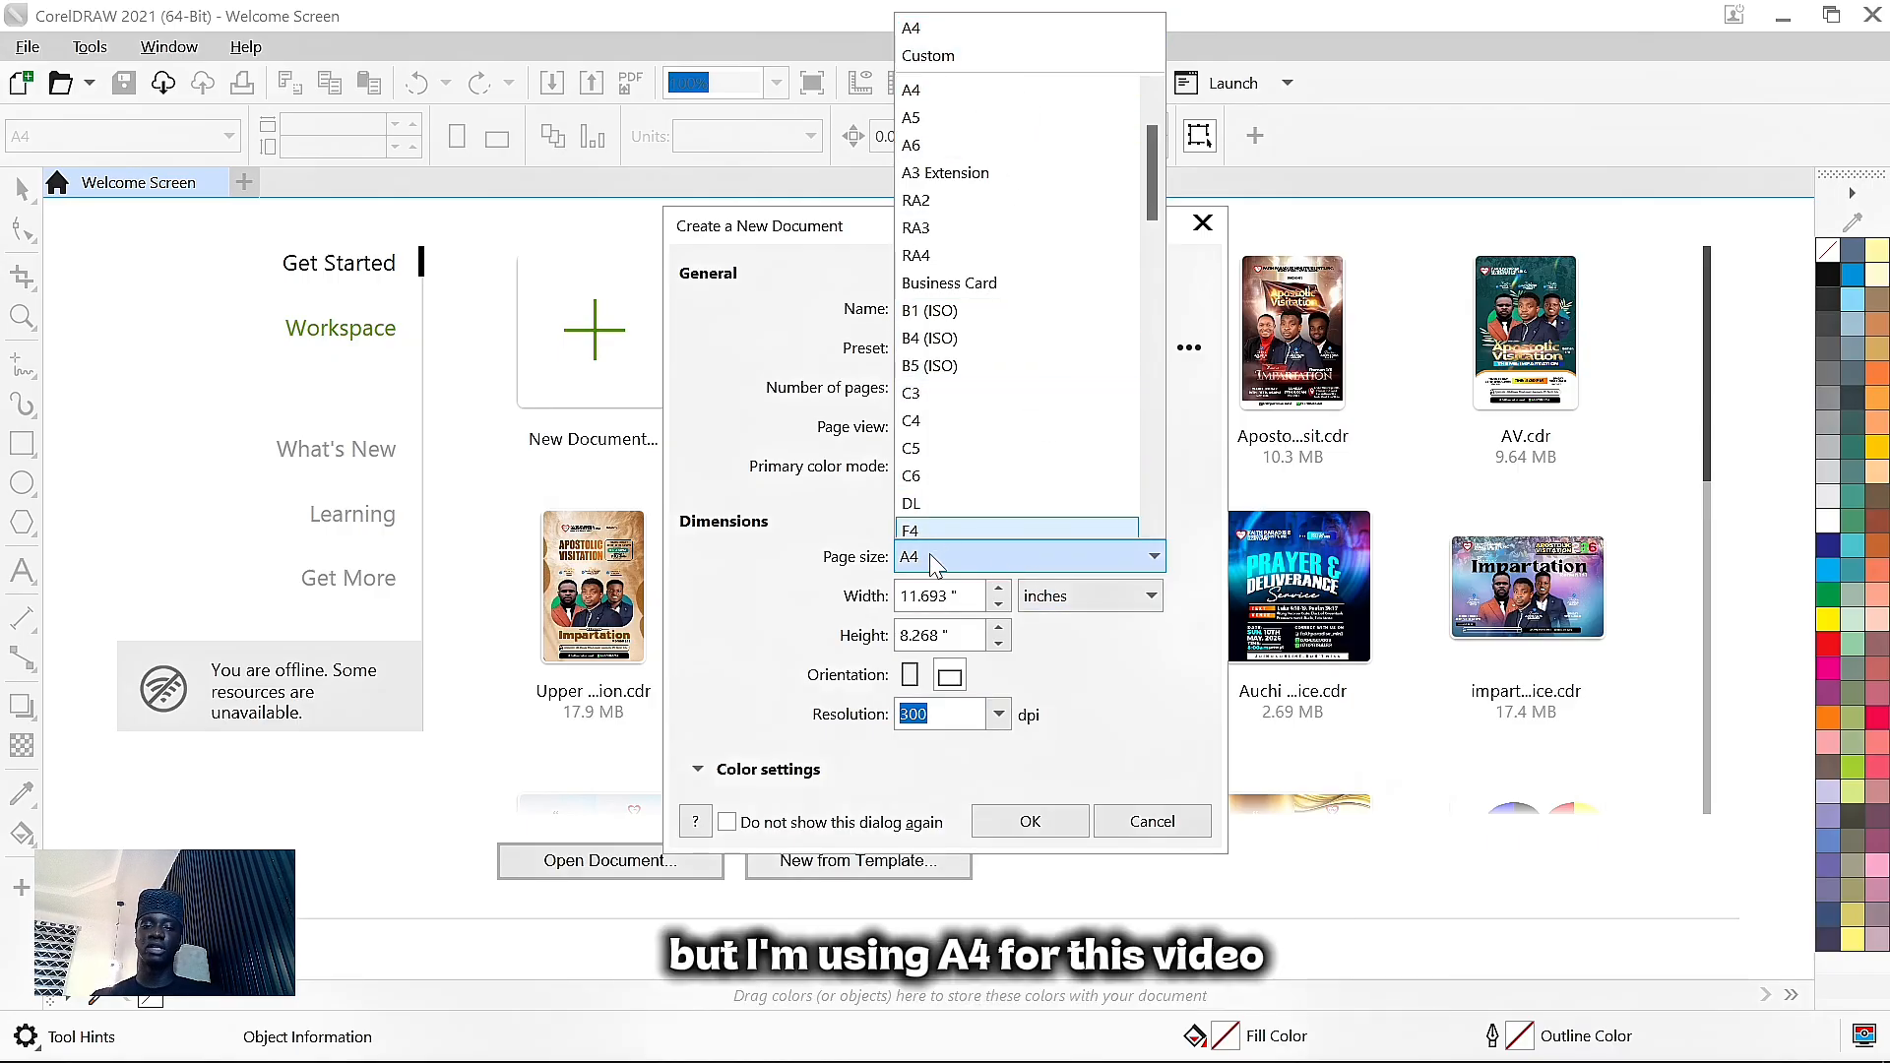
pyautogui.click(967, 559)
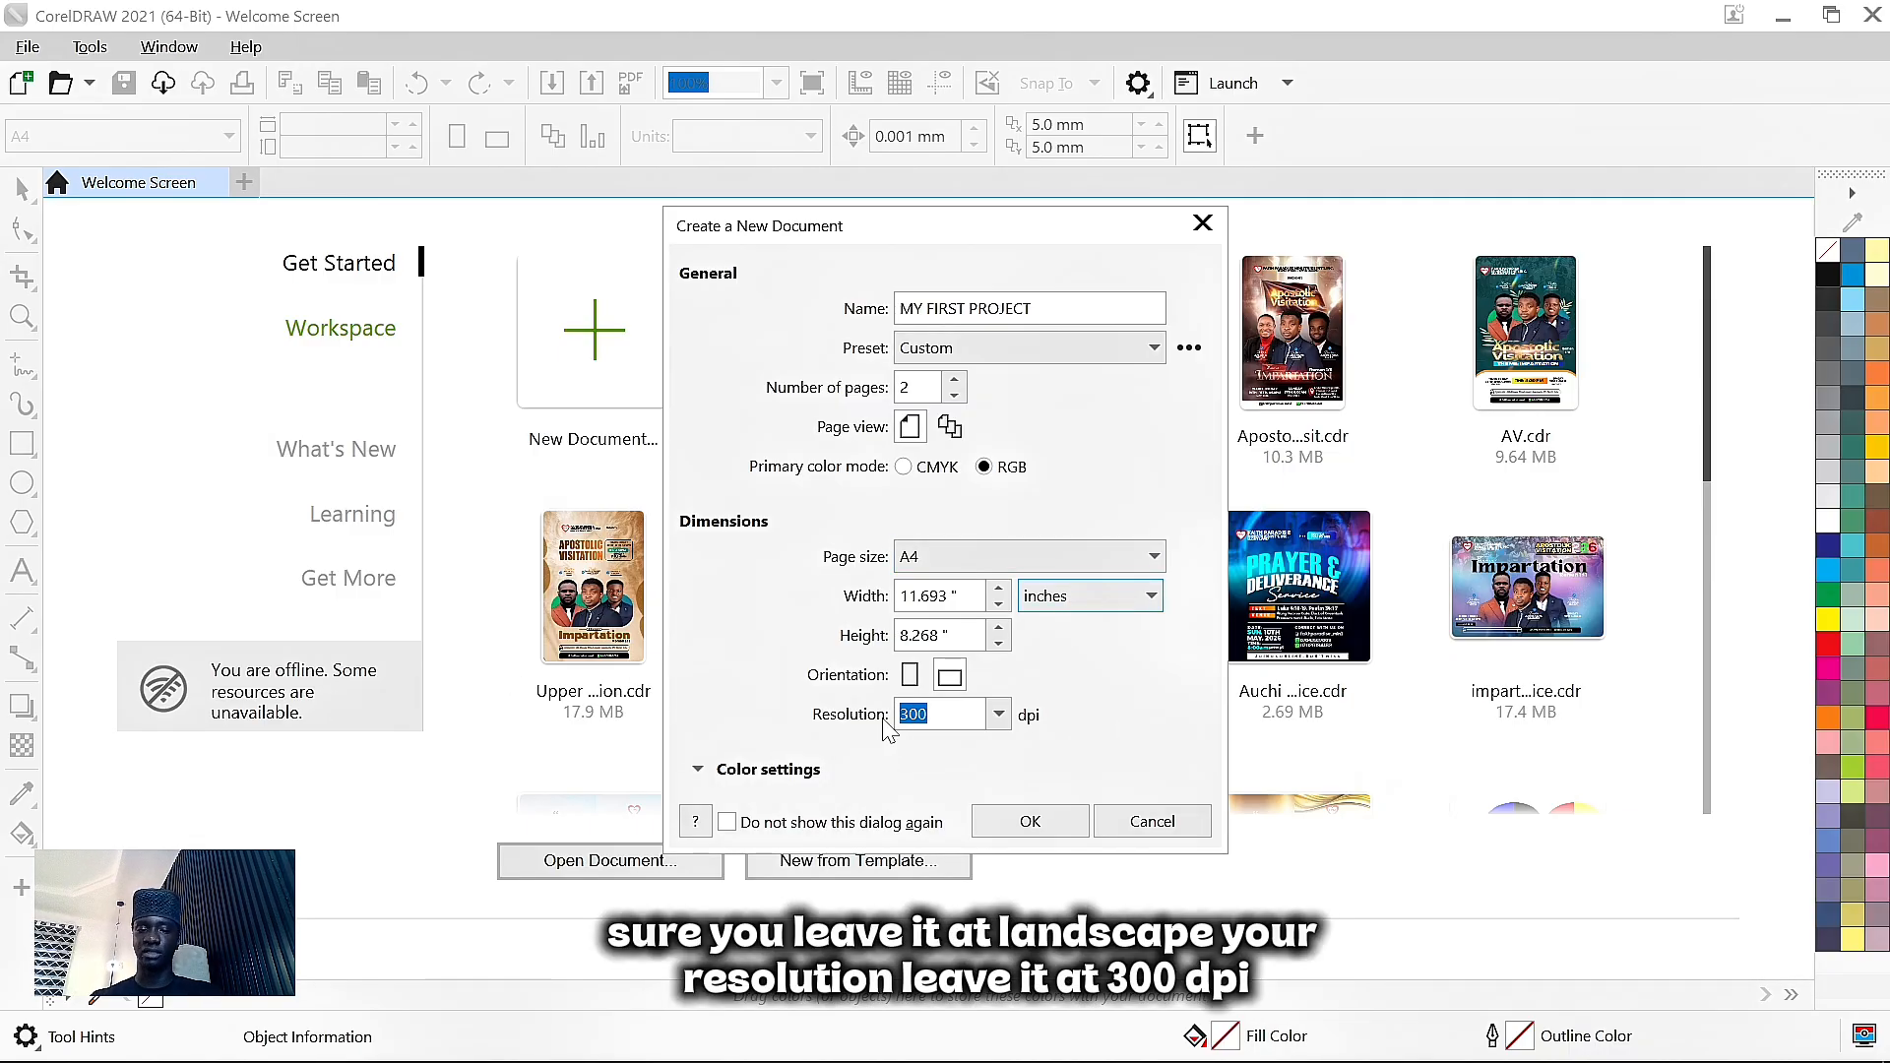
pyautogui.click(1024, 825)
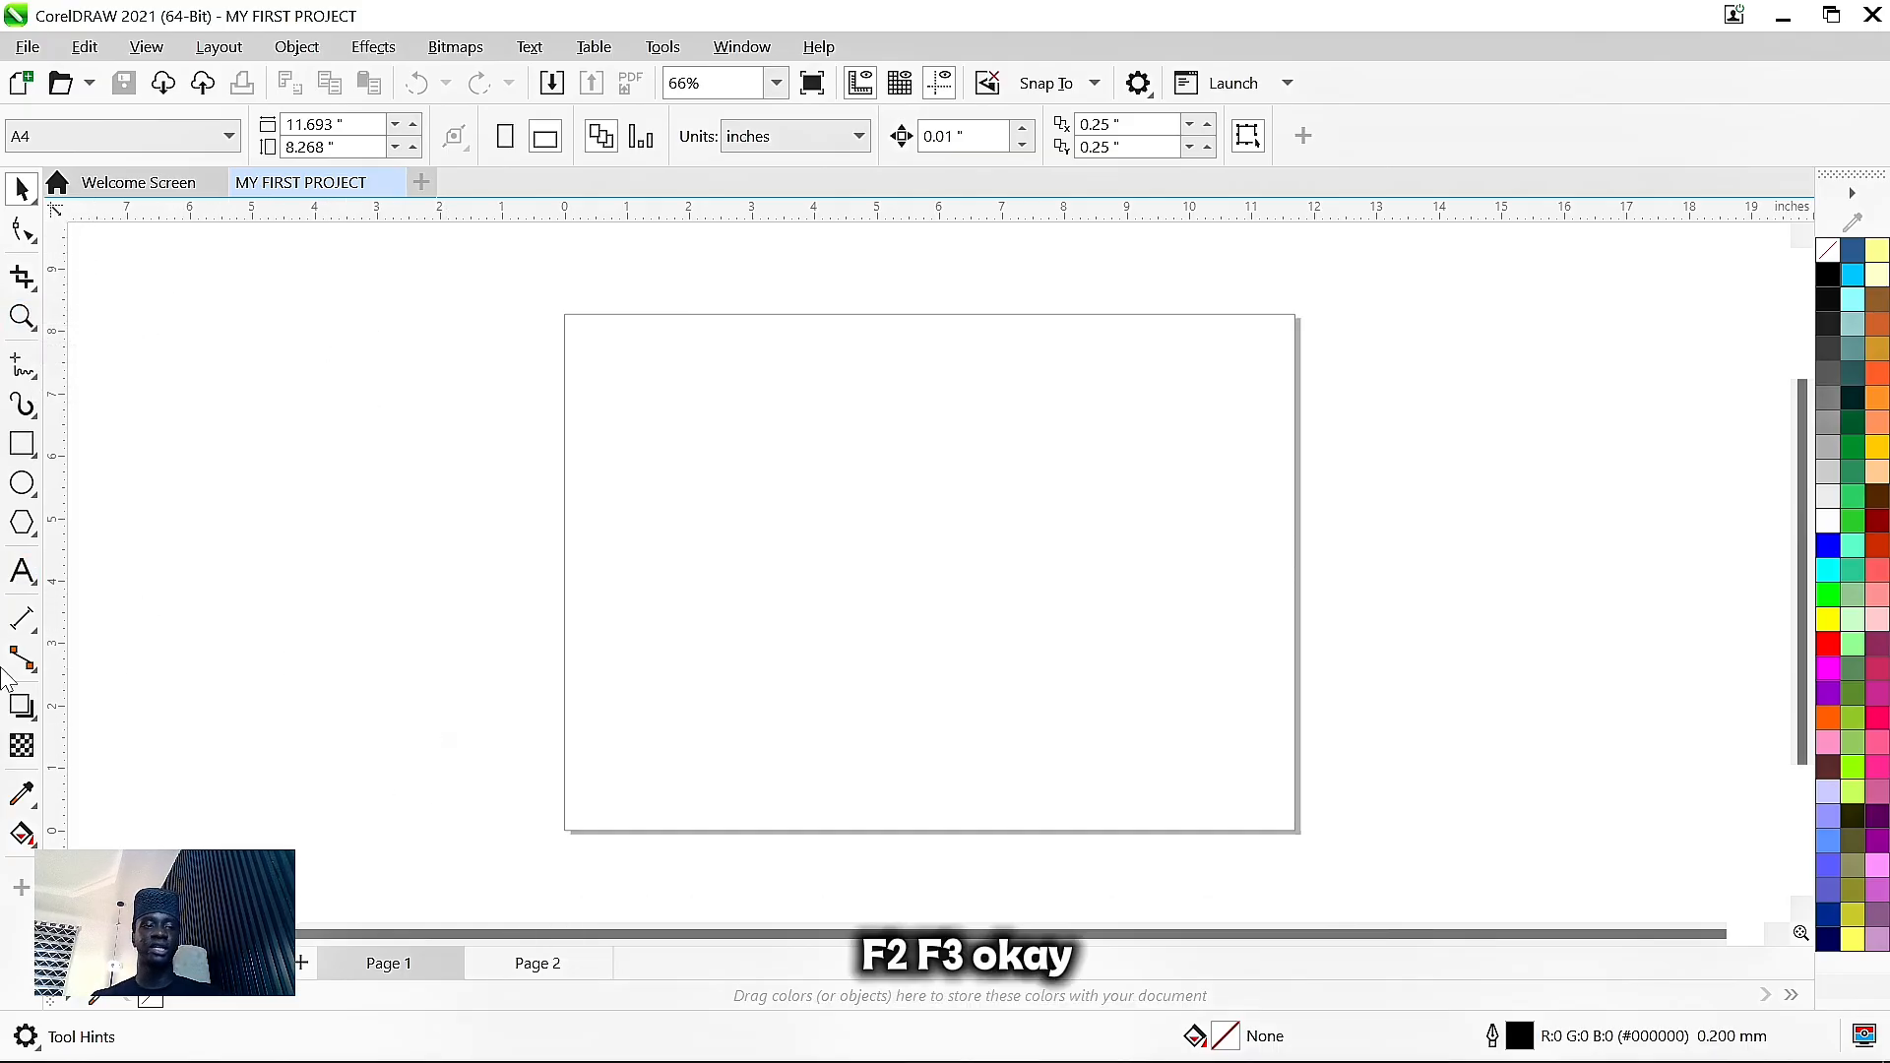
# - Draw a 9.079 × 3.72-inch rectangle and position it in the upper middle of the page
pyautogui.click(21, 445)
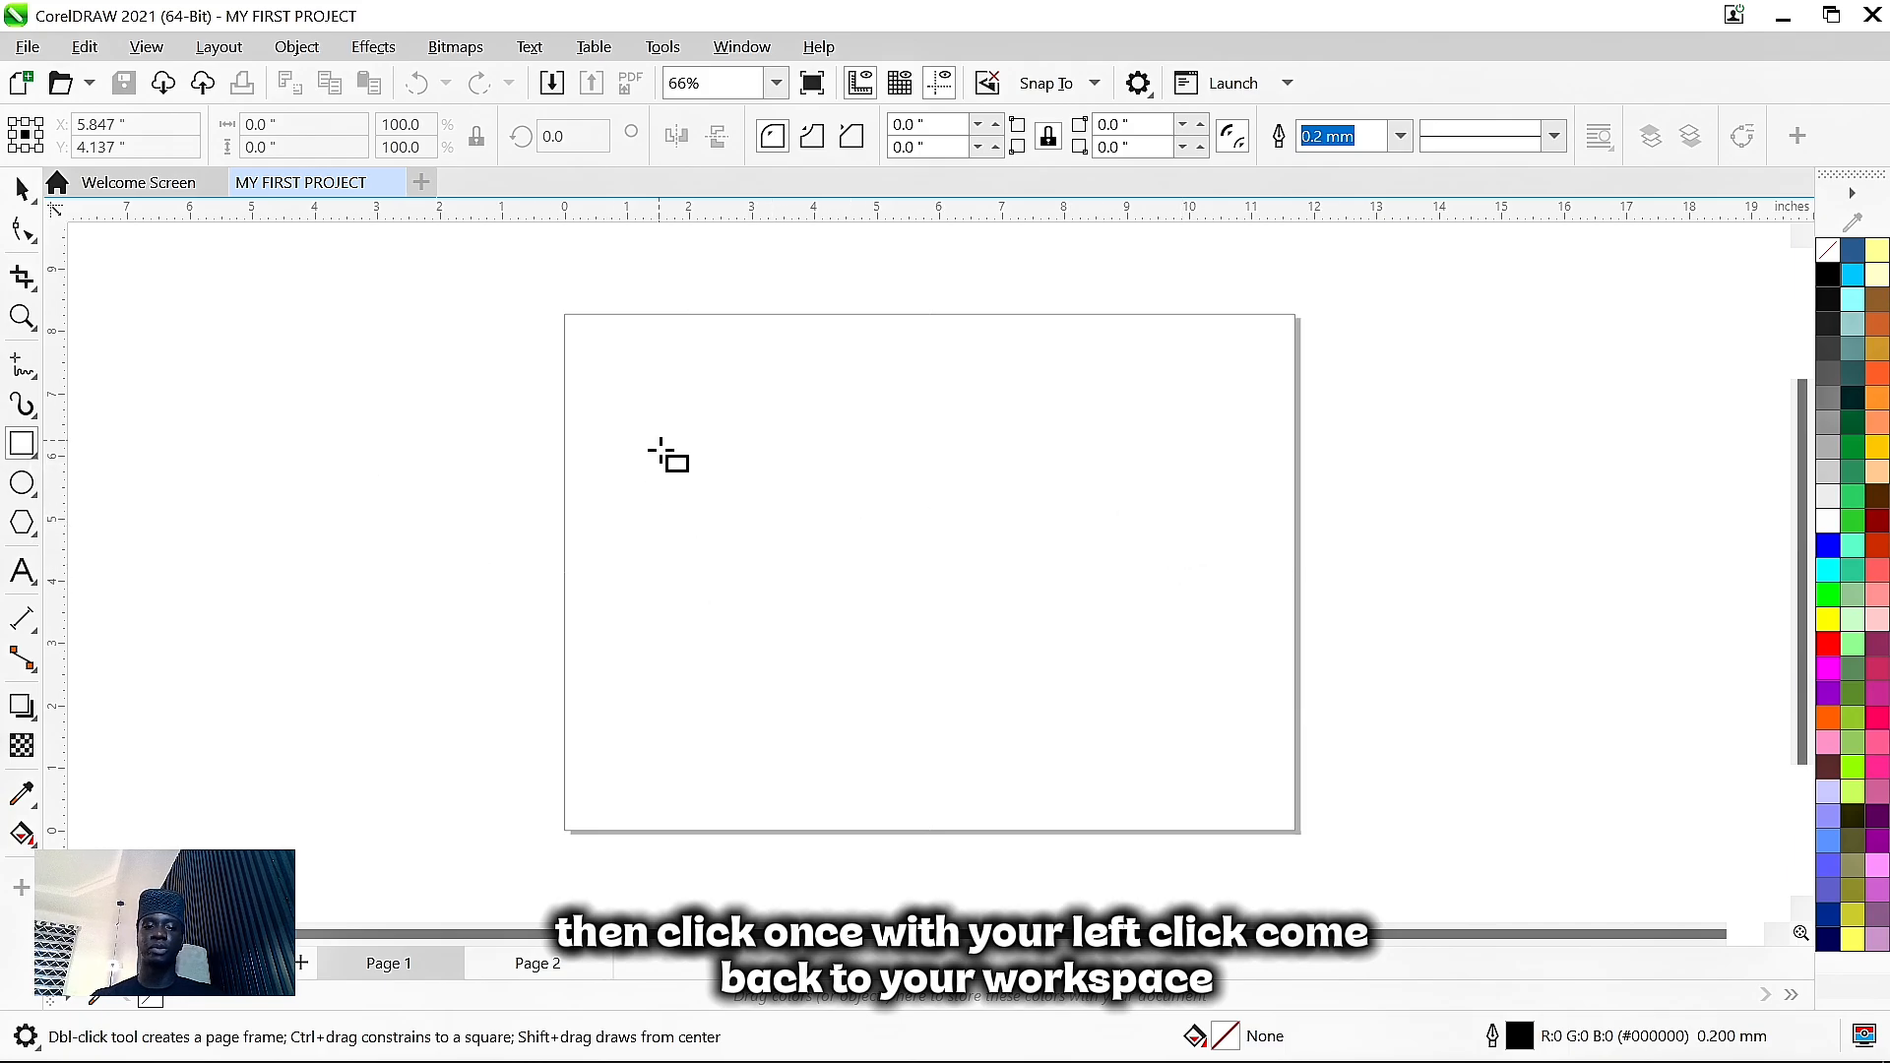
pyautogui.moveTo(659, 440); pyautogui.dragTo(1225, 672)
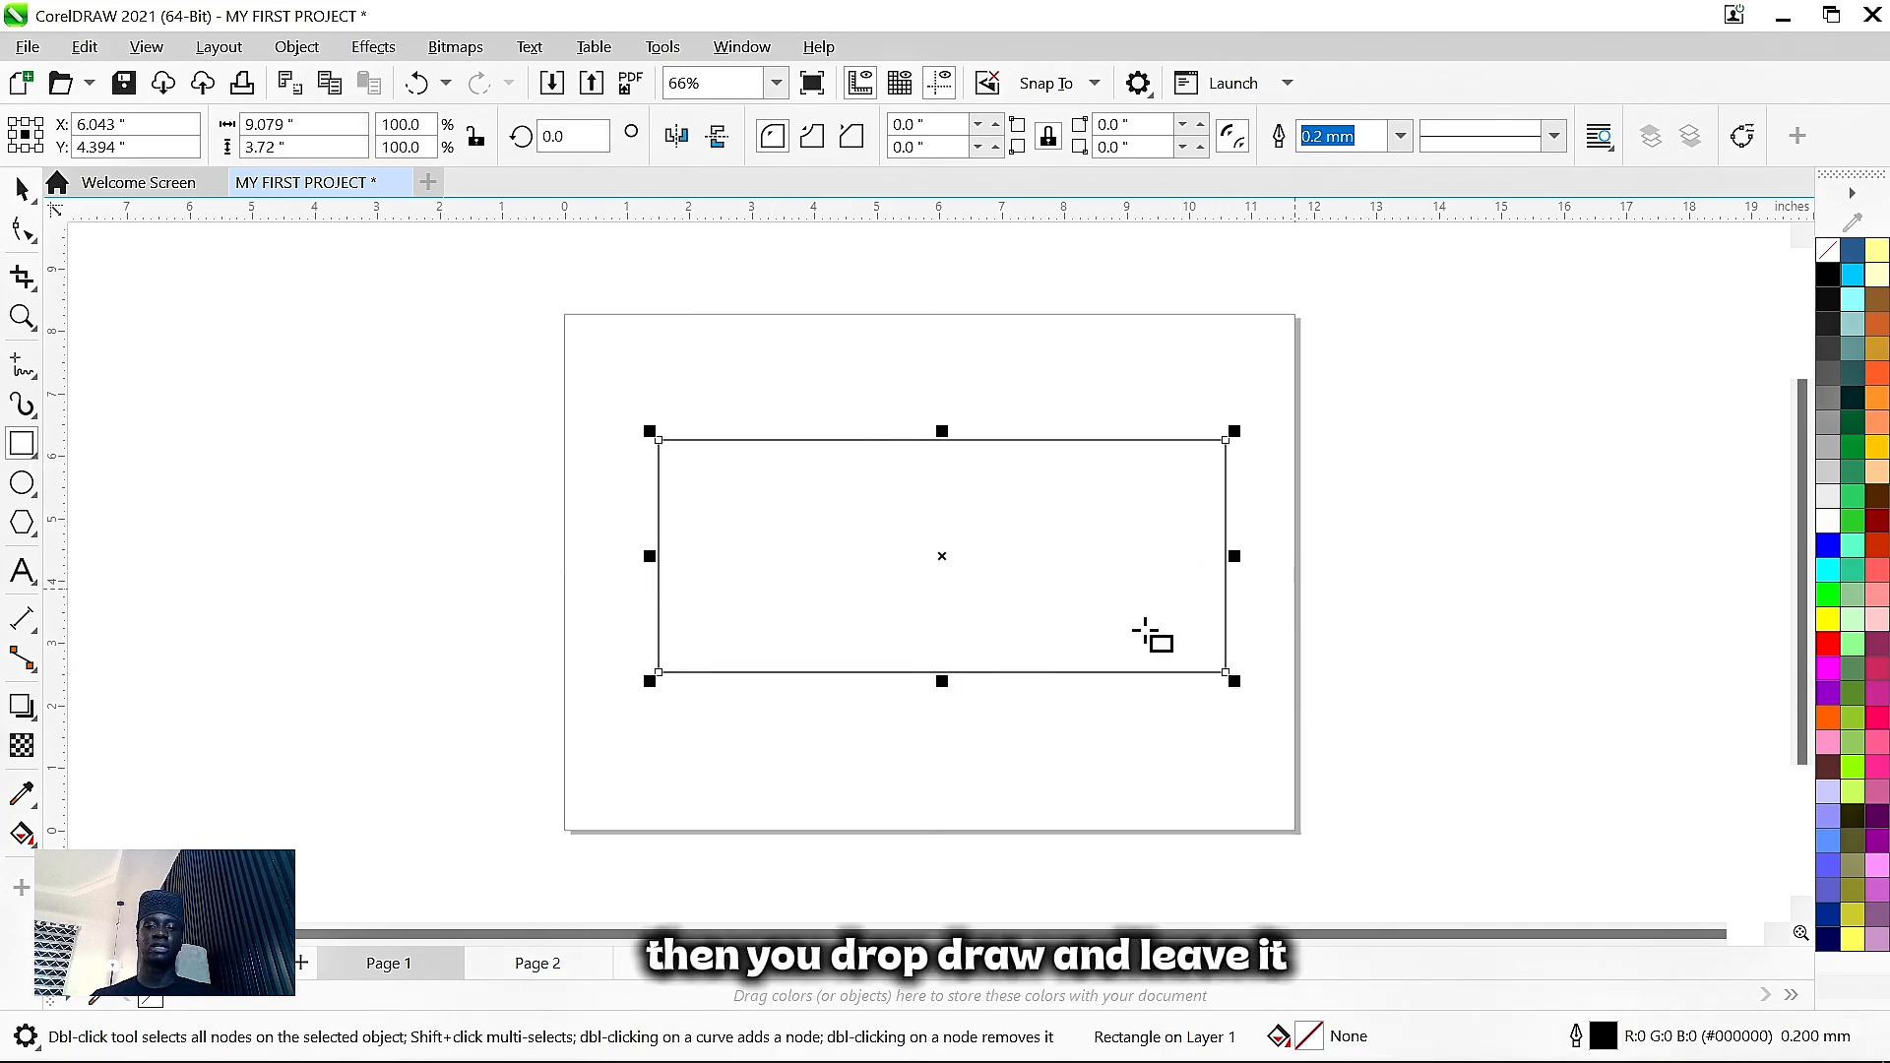
pyautogui.click(22, 187)
pyautogui.moveTo(998, 610); pyautogui.dragTo(1029, 566)
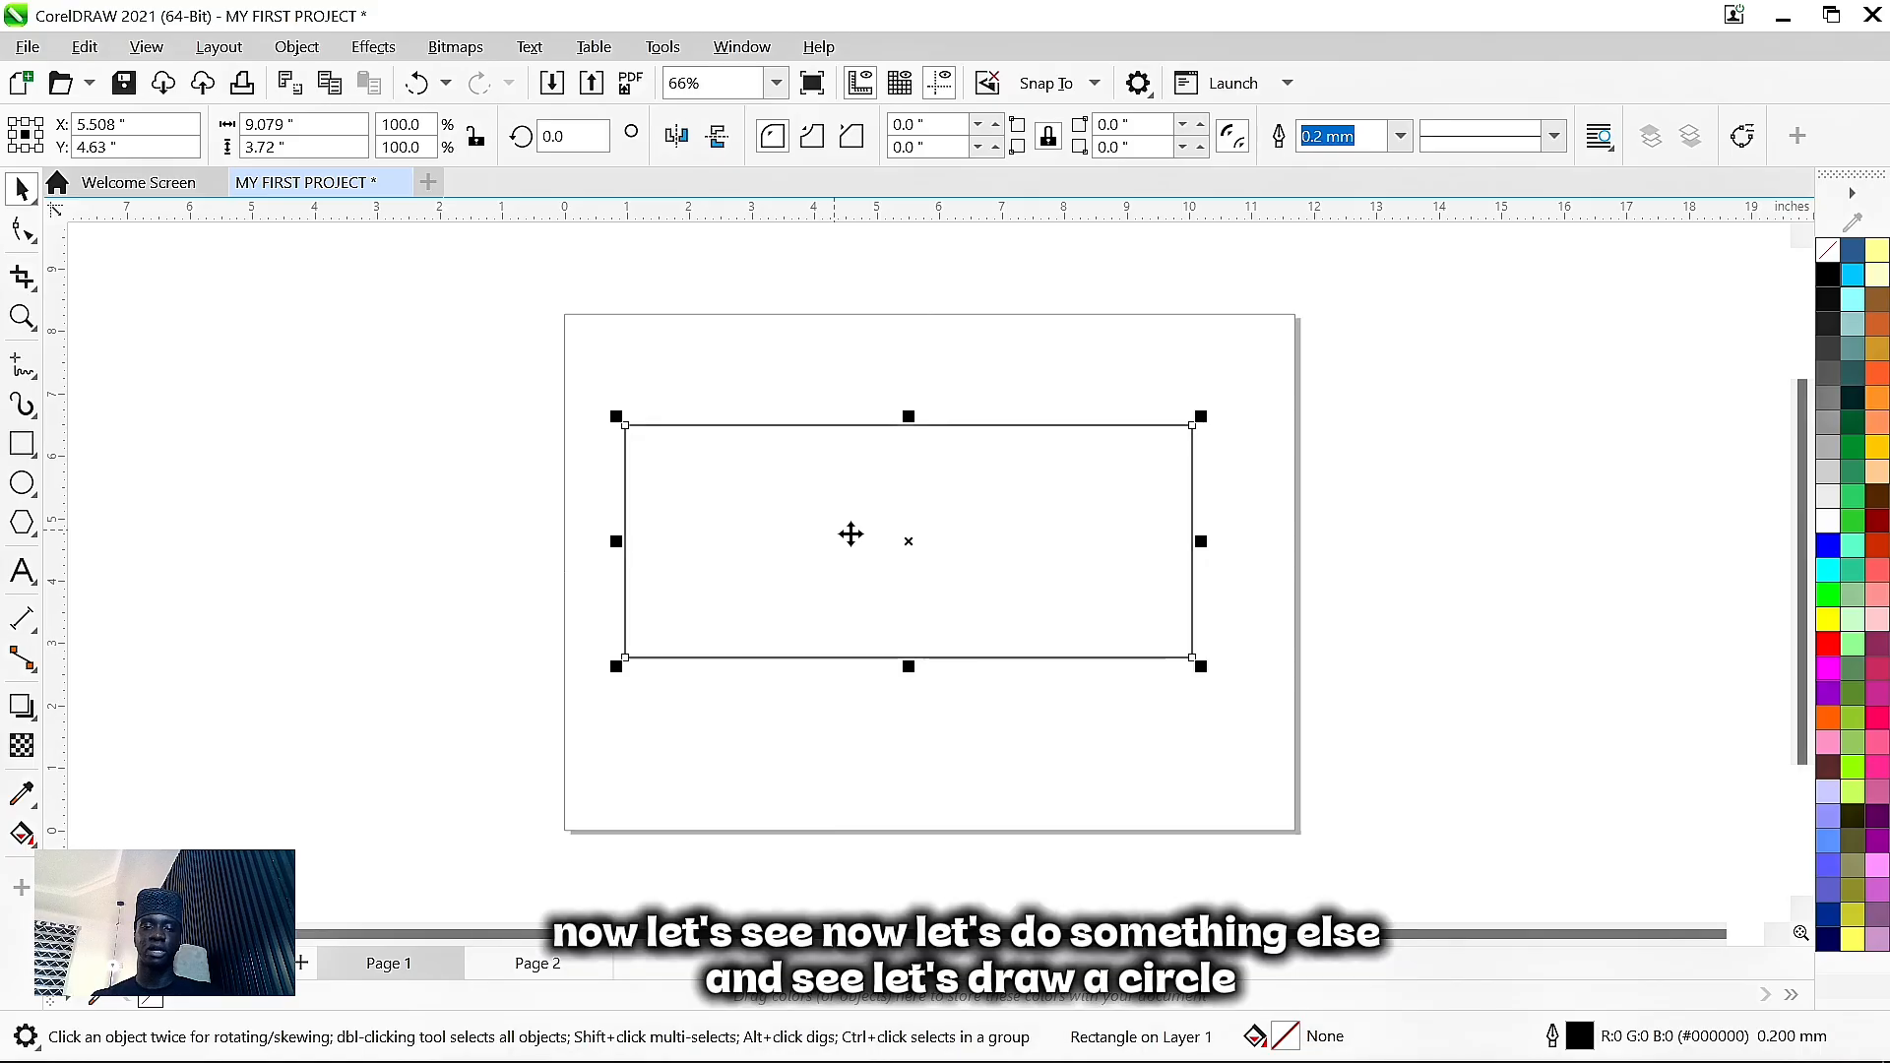
pyautogui.click(847, 531)
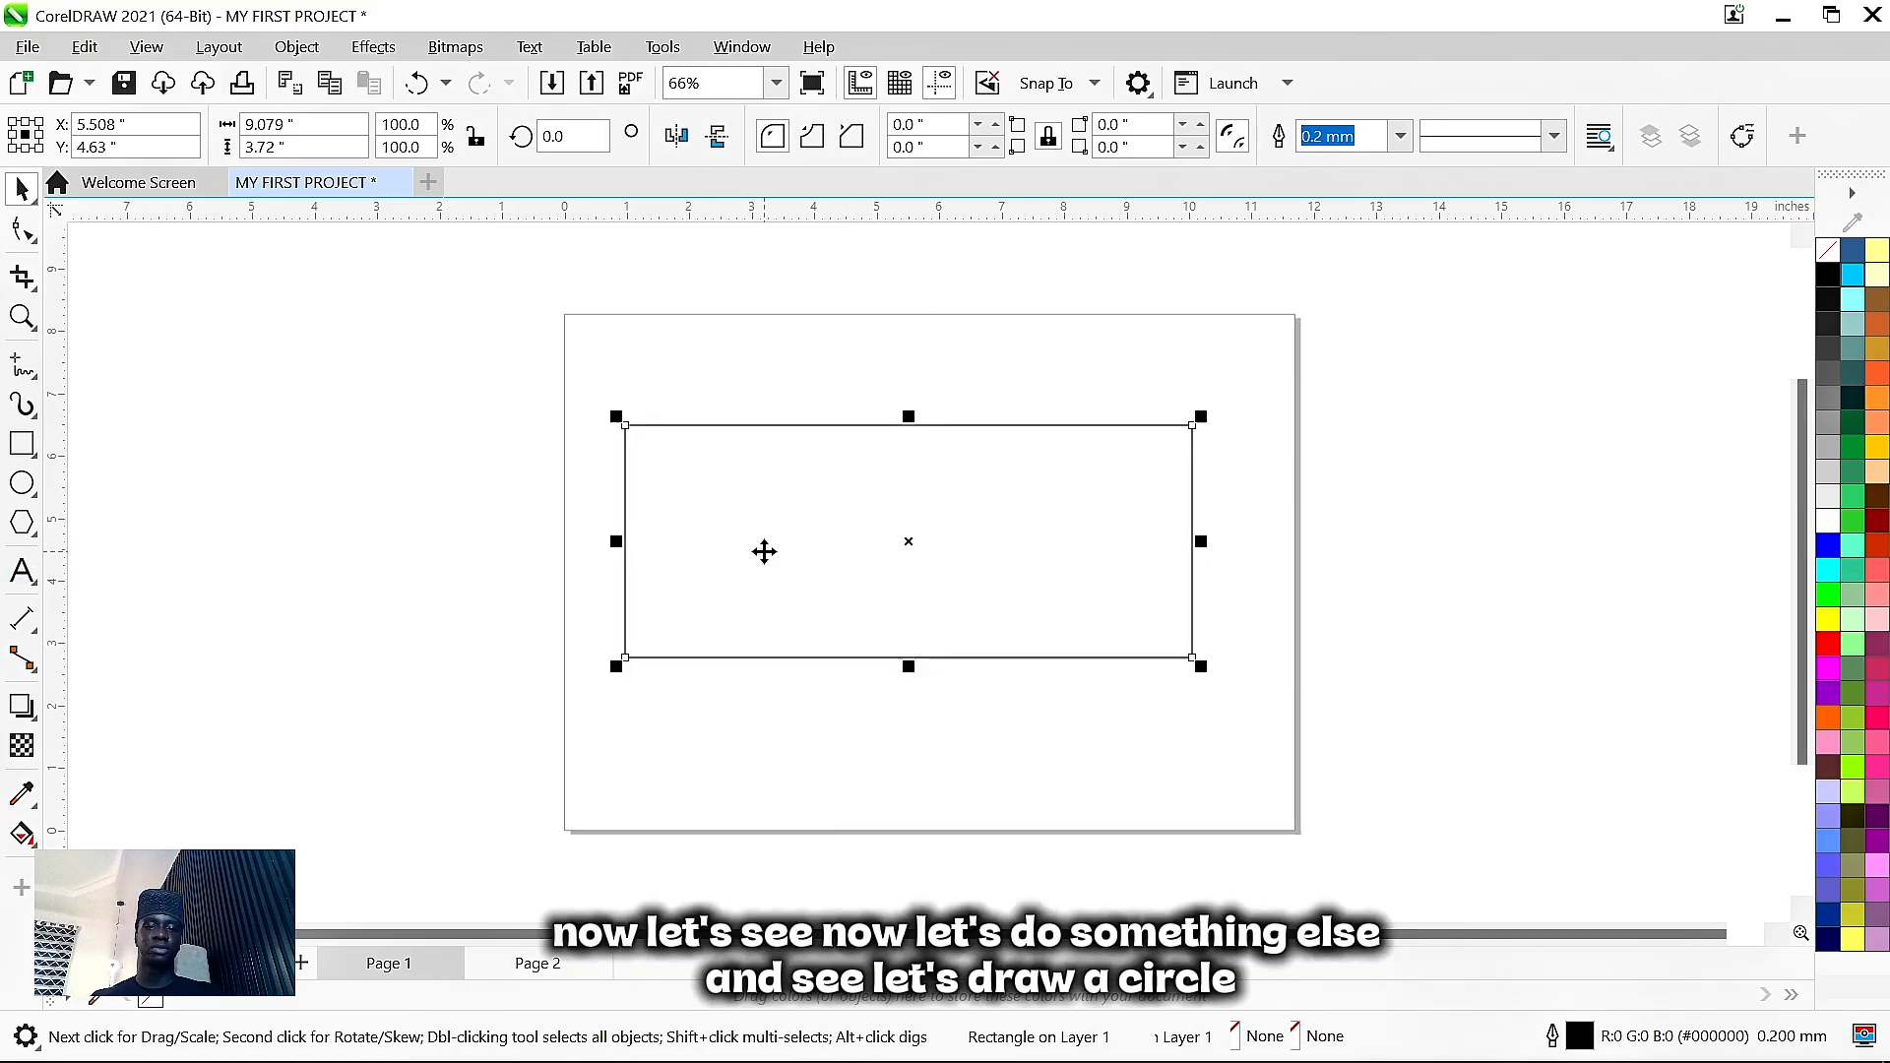
pyautogui.click(764, 548)
pyautogui.click(22, 487)
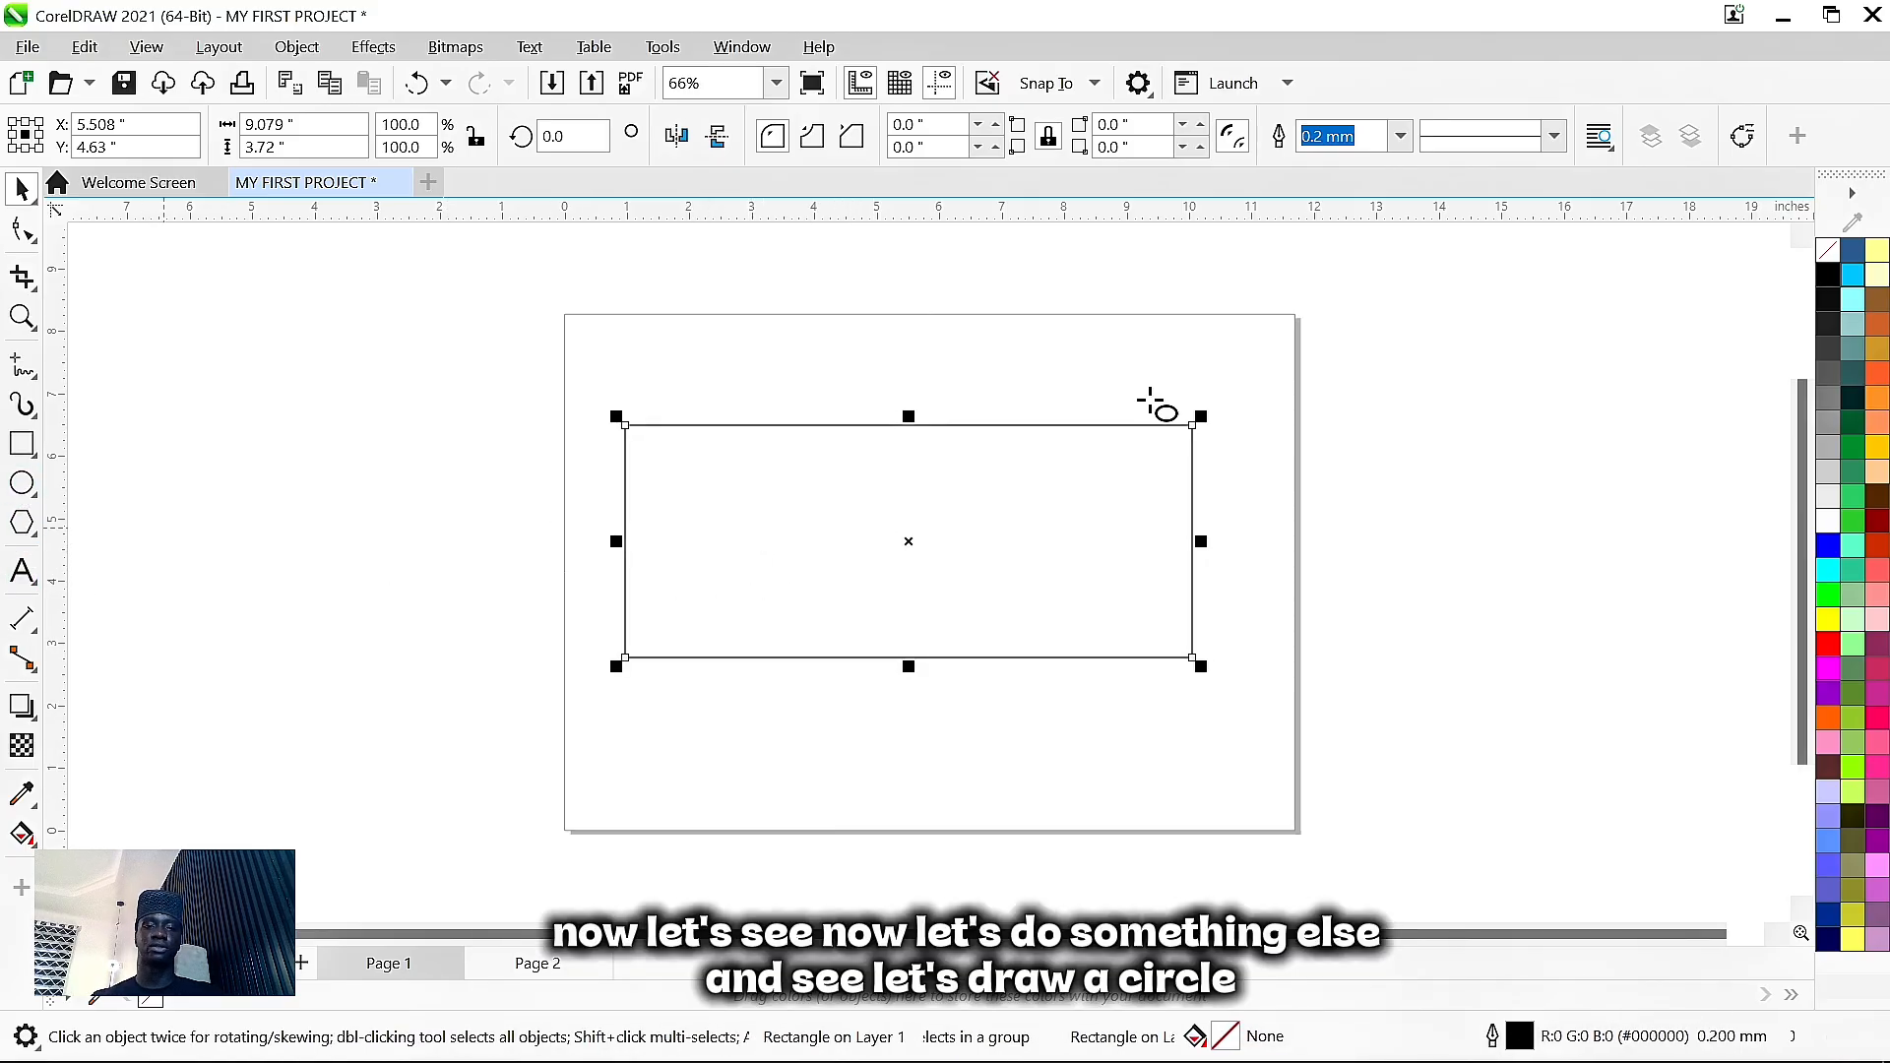
# - Draw a 3.137-inch circle and move it across the page's right edge beside the rectangle
pyautogui.moveTo(735, 673)
pyautogui.mouseDown()
pyautogui.moveTo(899, 808)
pyautogui.moveTo(970, 837)
pyautogui.moveTo(960, 804)
pyautogui.moveTo(904, 782)
pyautogui.moveTo(861, 690)
pyautogui.moveTo(549, 536)
pyautogui.moveTo(1000, 772)
pyautogui.moveTo(945, 726)
pyautogui.moveTo(997, 737)
pyautogui.mouseUp()
pyautogui.moveTo(942, 679); pyautogui.dragTo(937, 683)
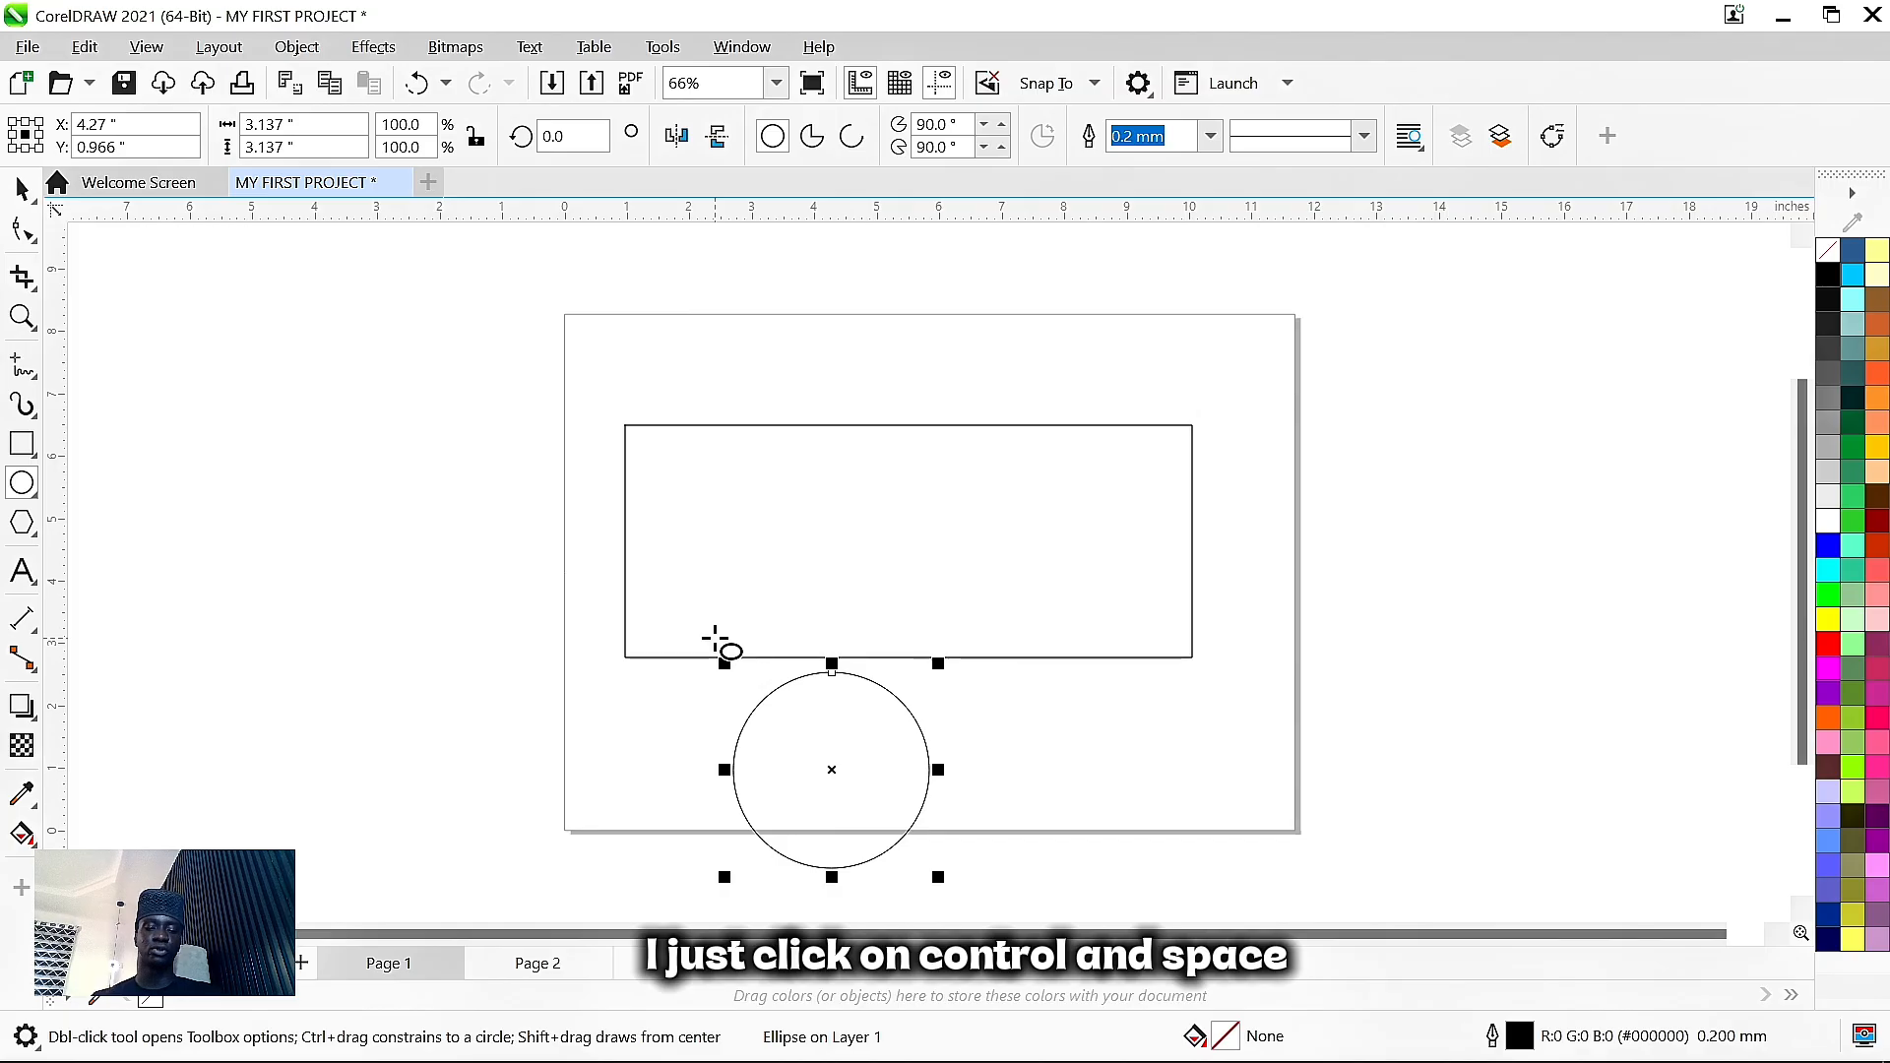
pyautogui.hotkey('ctrl', 'space')
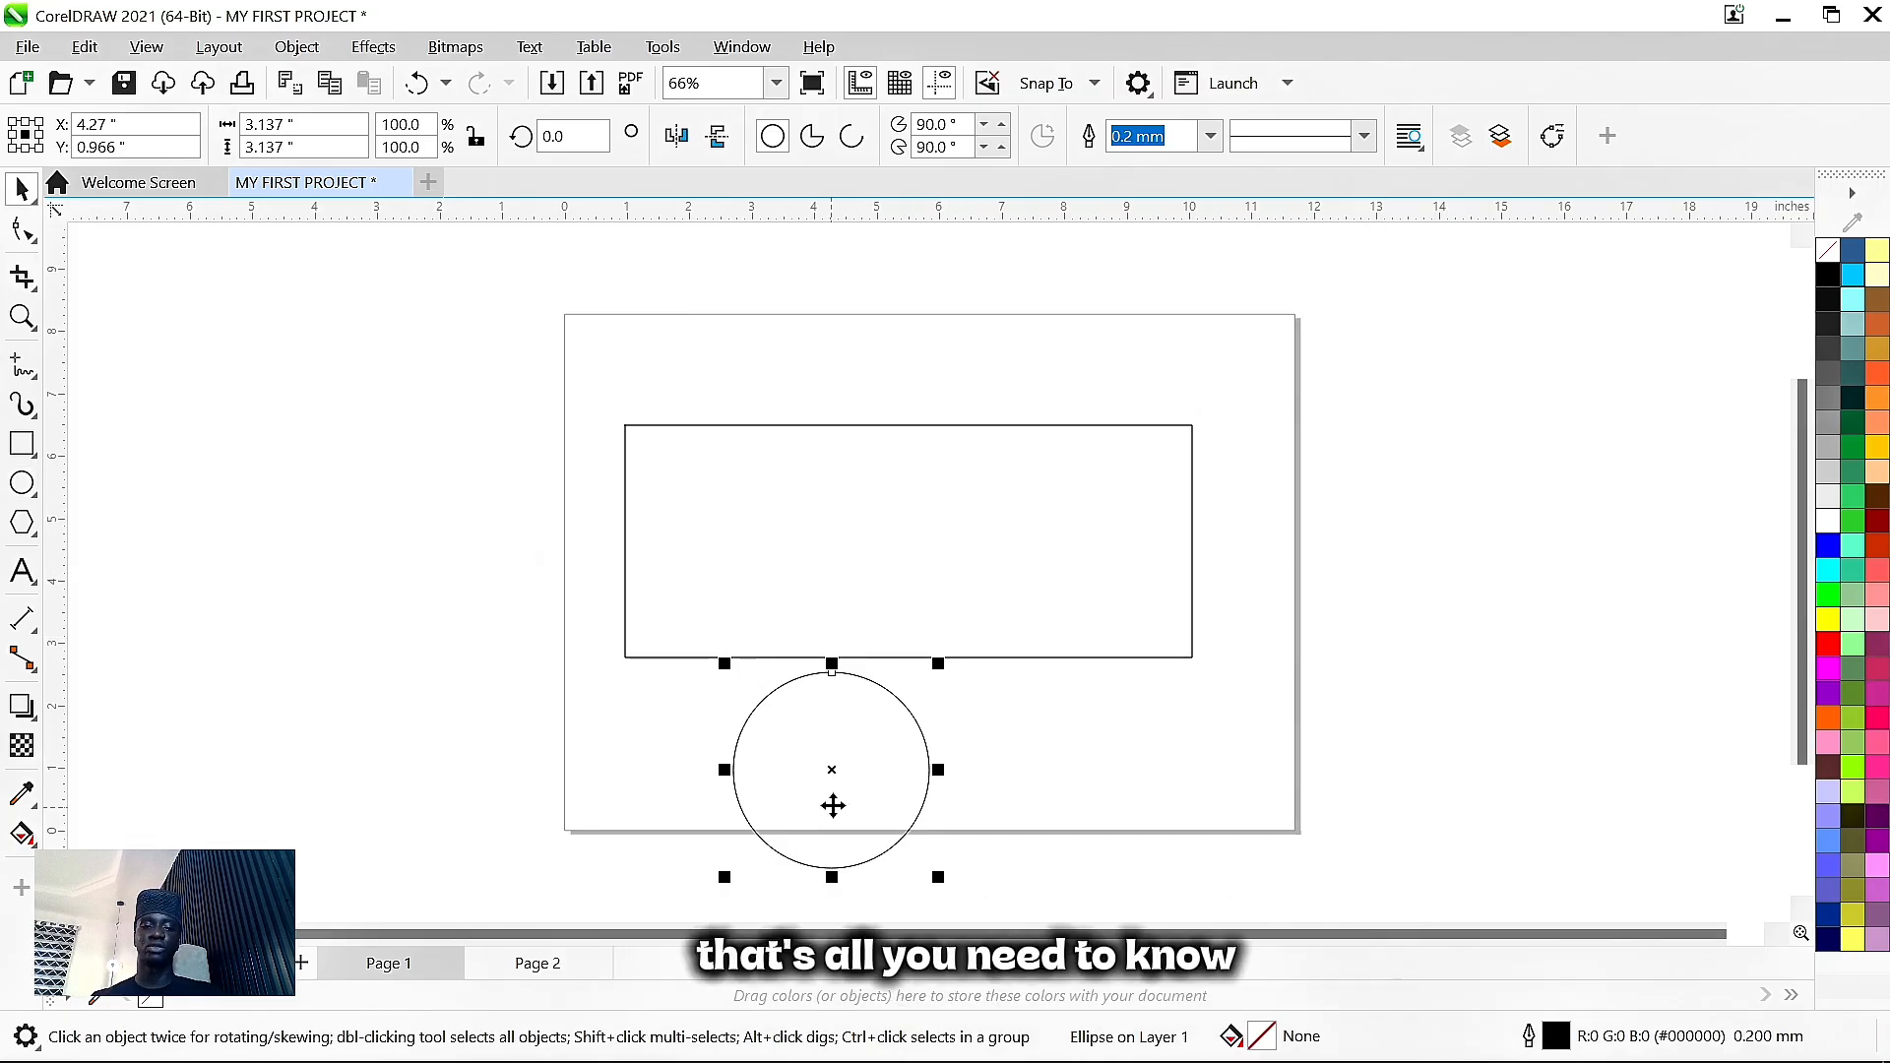
pyautogui.moveTo(832, 800); pyautogui.dragTo(1340, 551)
pyautogui.click(872, 465)
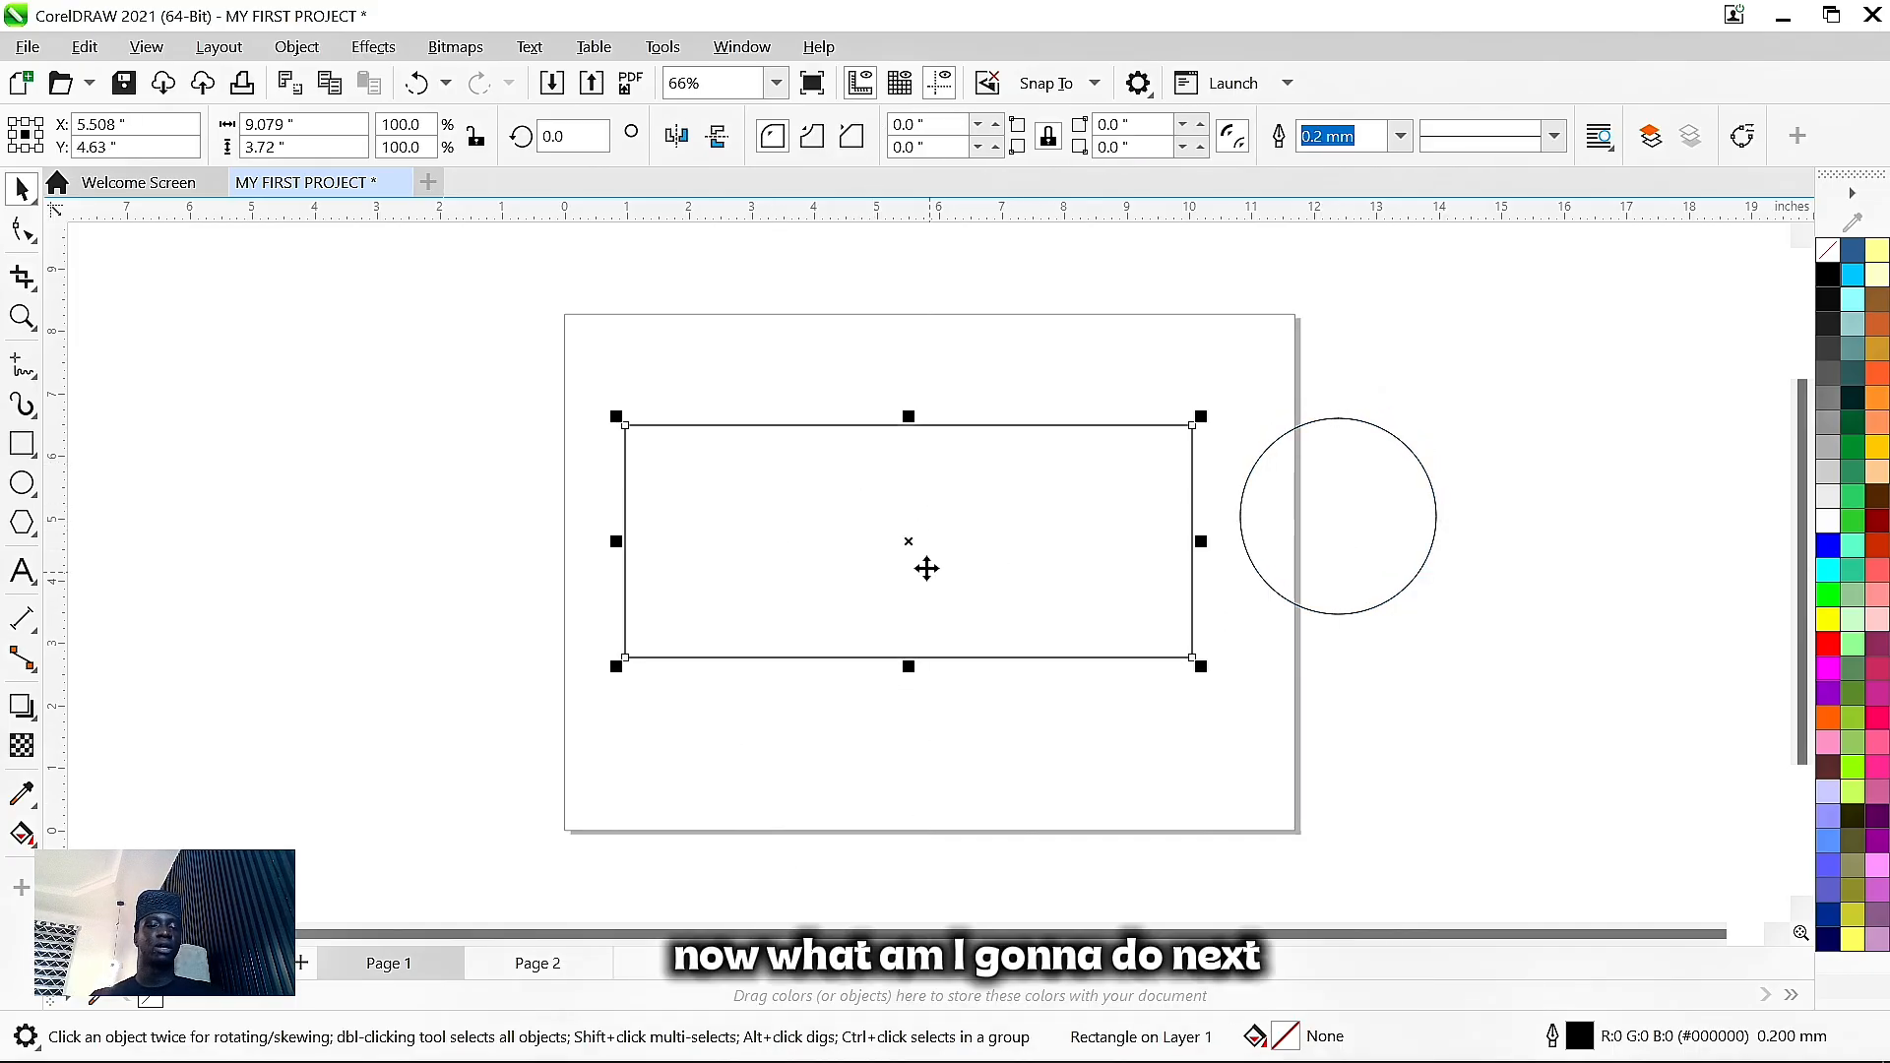
# - Stretch the page rectangle to 4.949 inches tall and shift it slightly up
pyautogui.moveTo(926, 566); pyautogui.dragTo(941, 585)
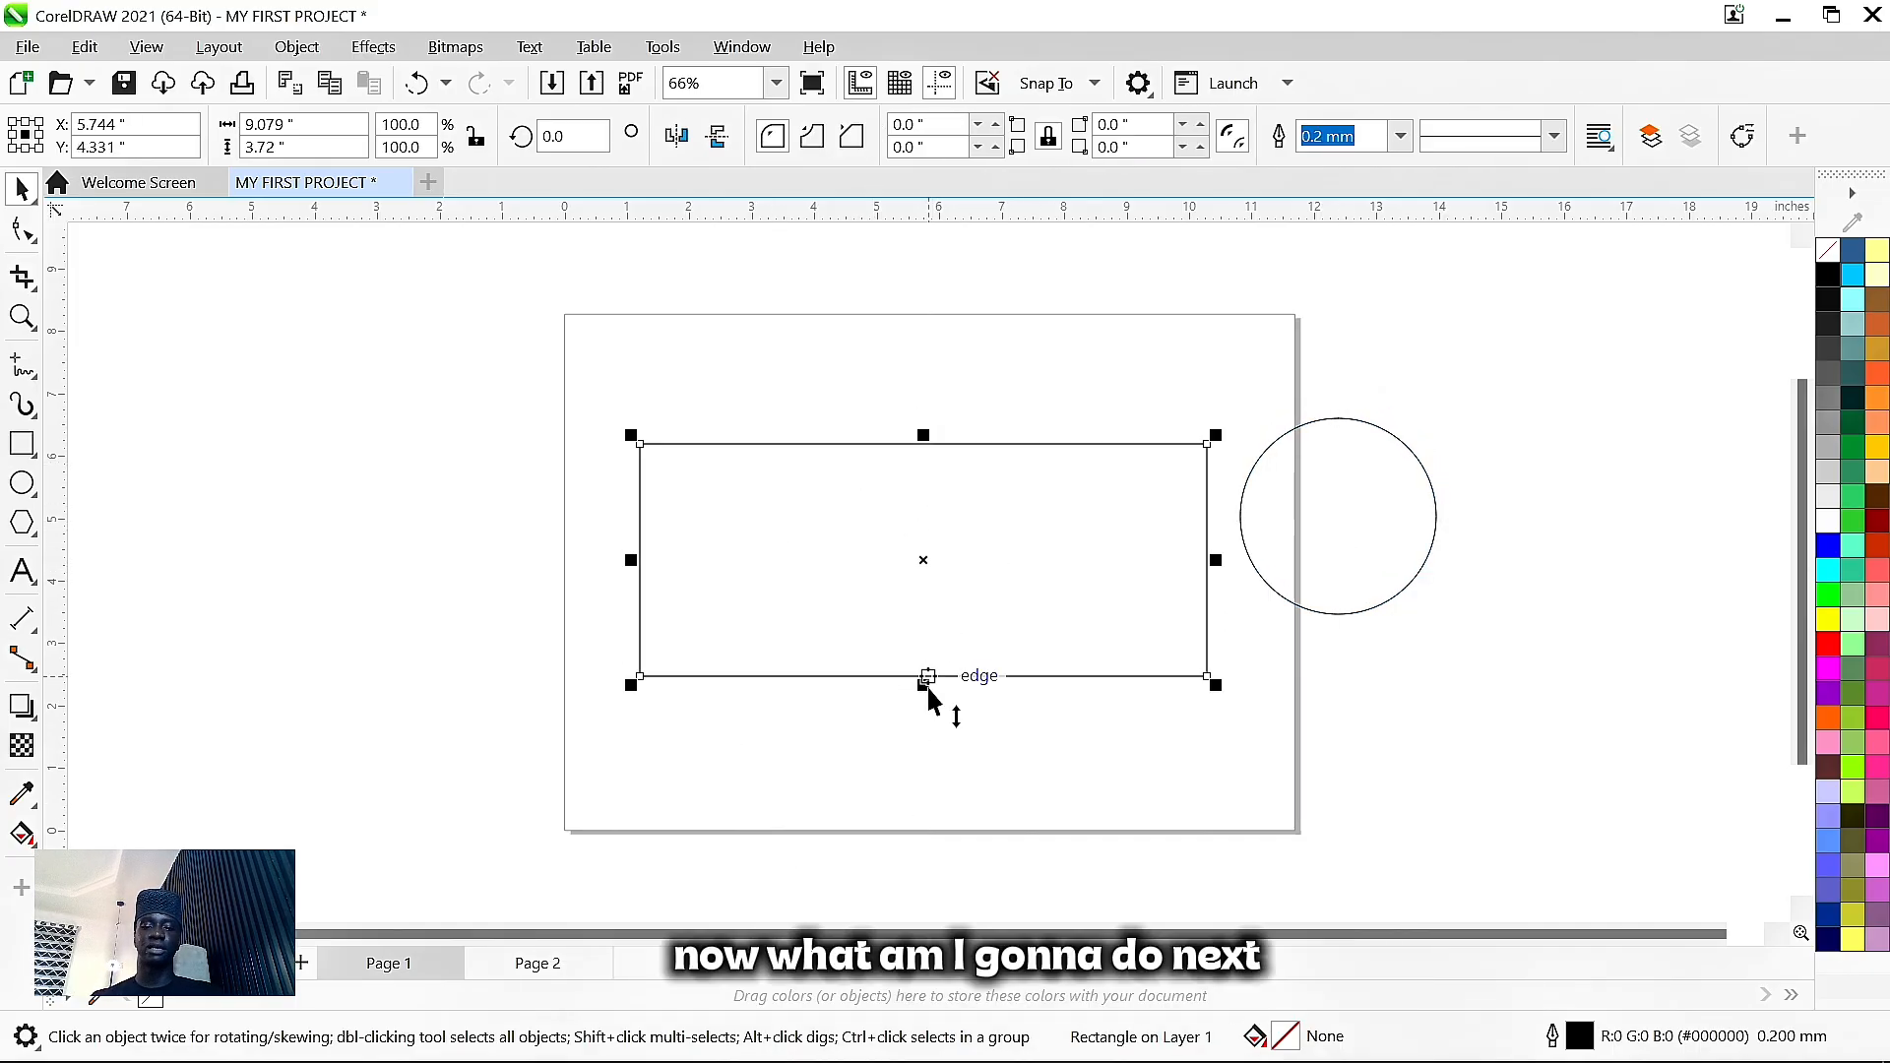
pyautogui.moveTo(930, 687); pyautogui.dragTo(936, 761)
pyautogui.moveTo(966, 644); pyautogui.dragTo(962, 615)
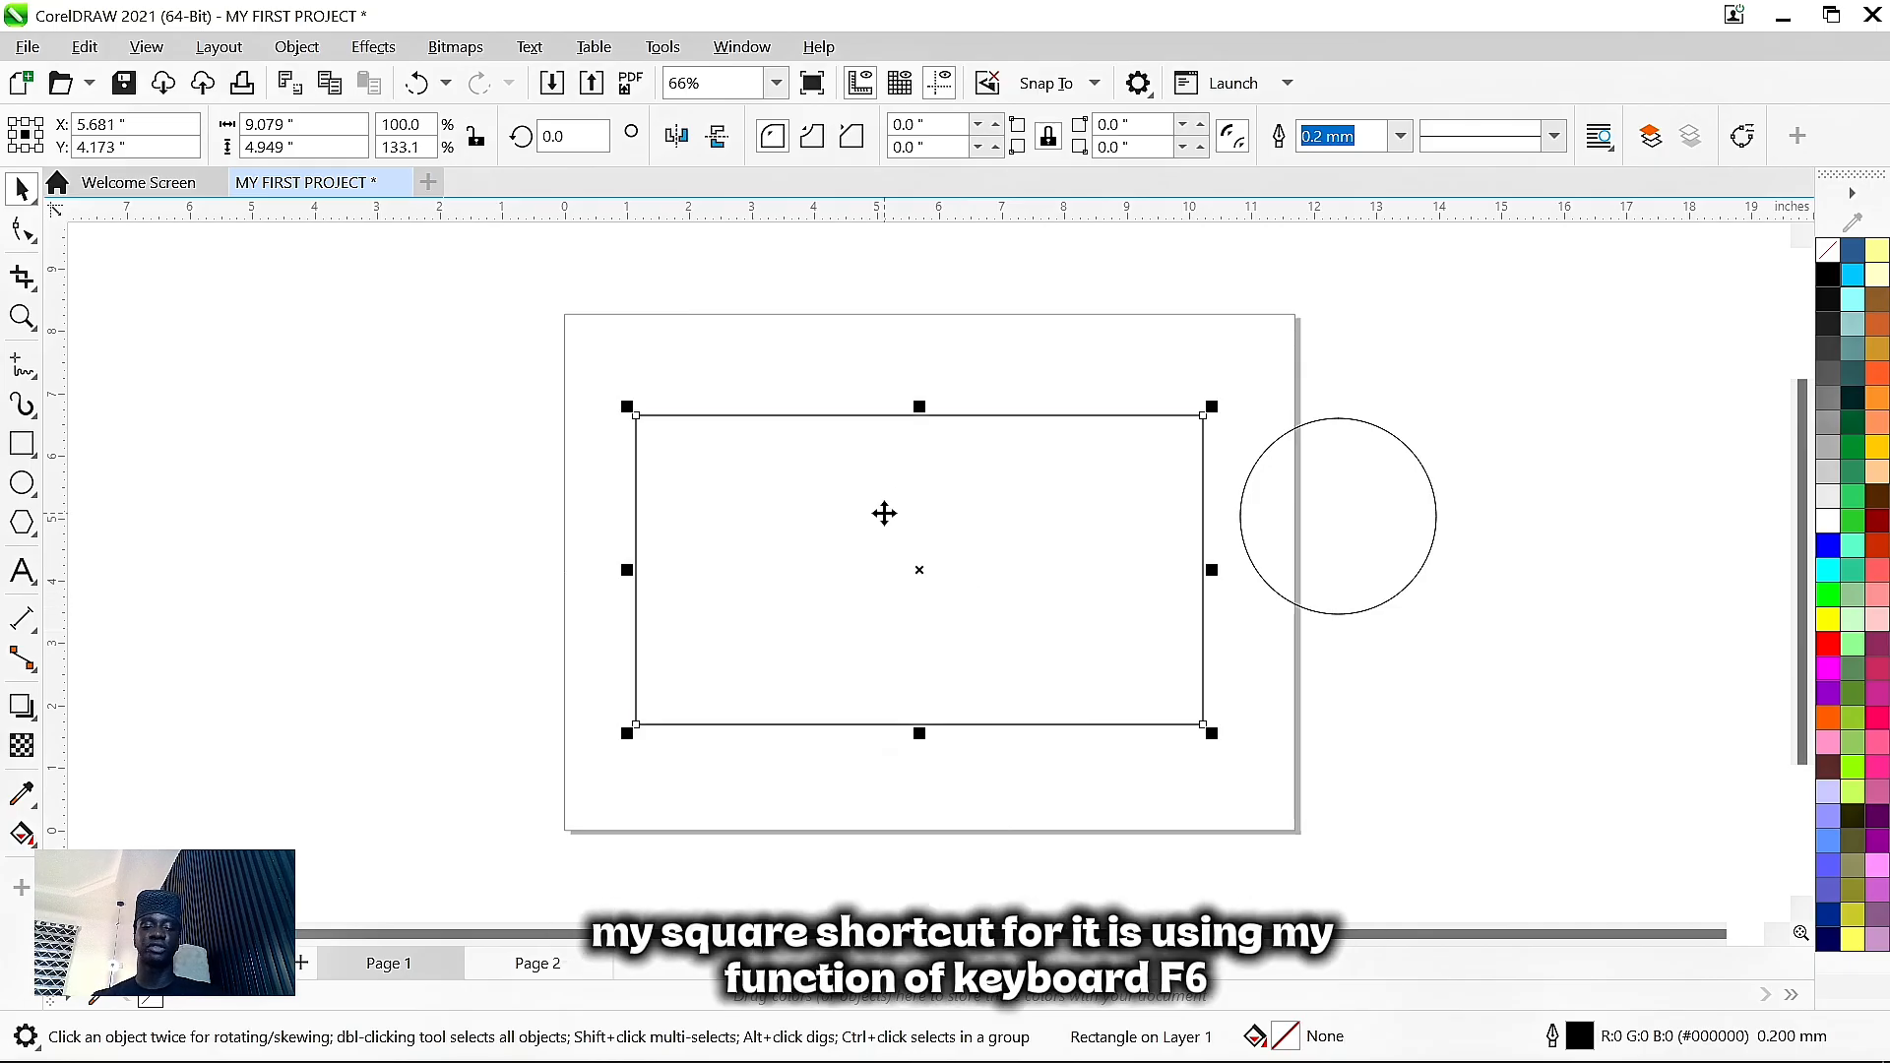
# - Draw a smaller 4.855 × 2.79-inch rectangle left of the page and reposition both rectangles
pyautogui.press('F6')
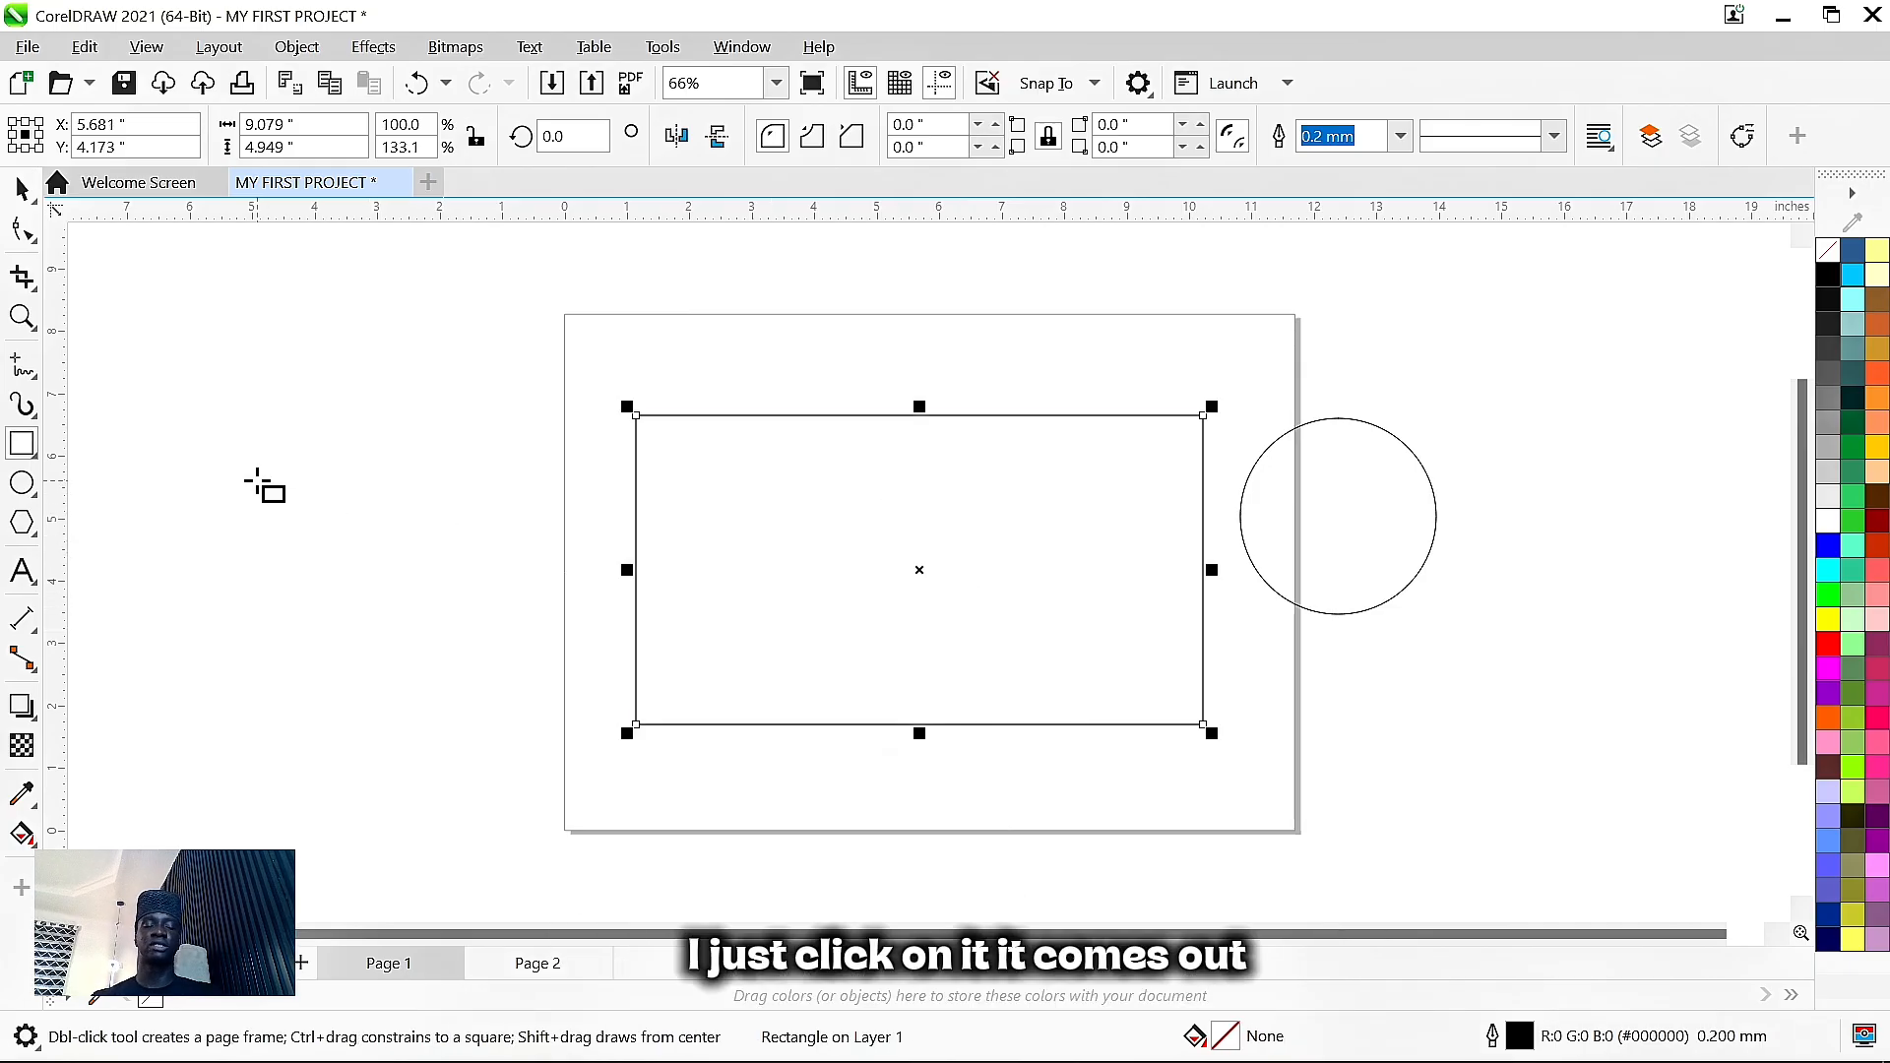
pyautogui.moveTo(257, 481); pyautogui.dragTo(560, 653)
pyautogui.click(21, 187)
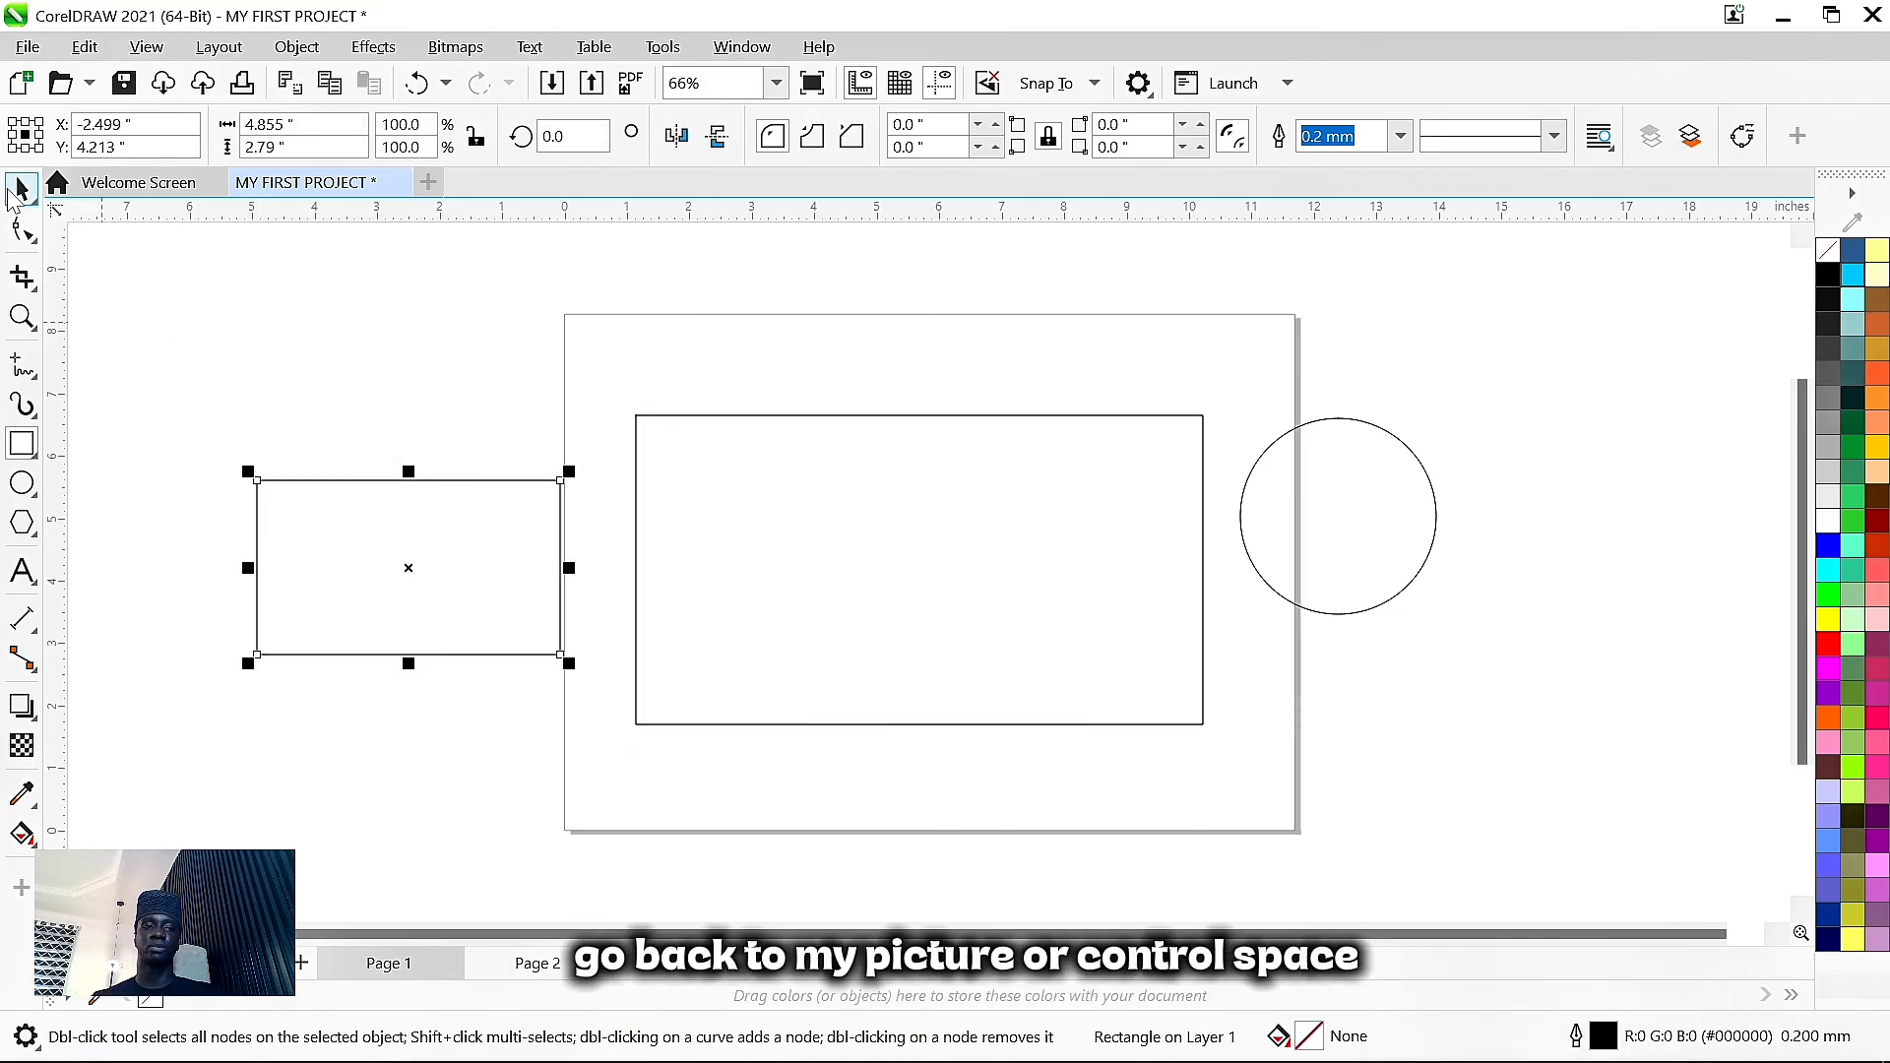
pyautogui.moveTo(374, 560); pyautogui.dragTo(413, 535)
pyautogui.moveTo(1085, 633); pyautogui.dragTo(1072, 609)
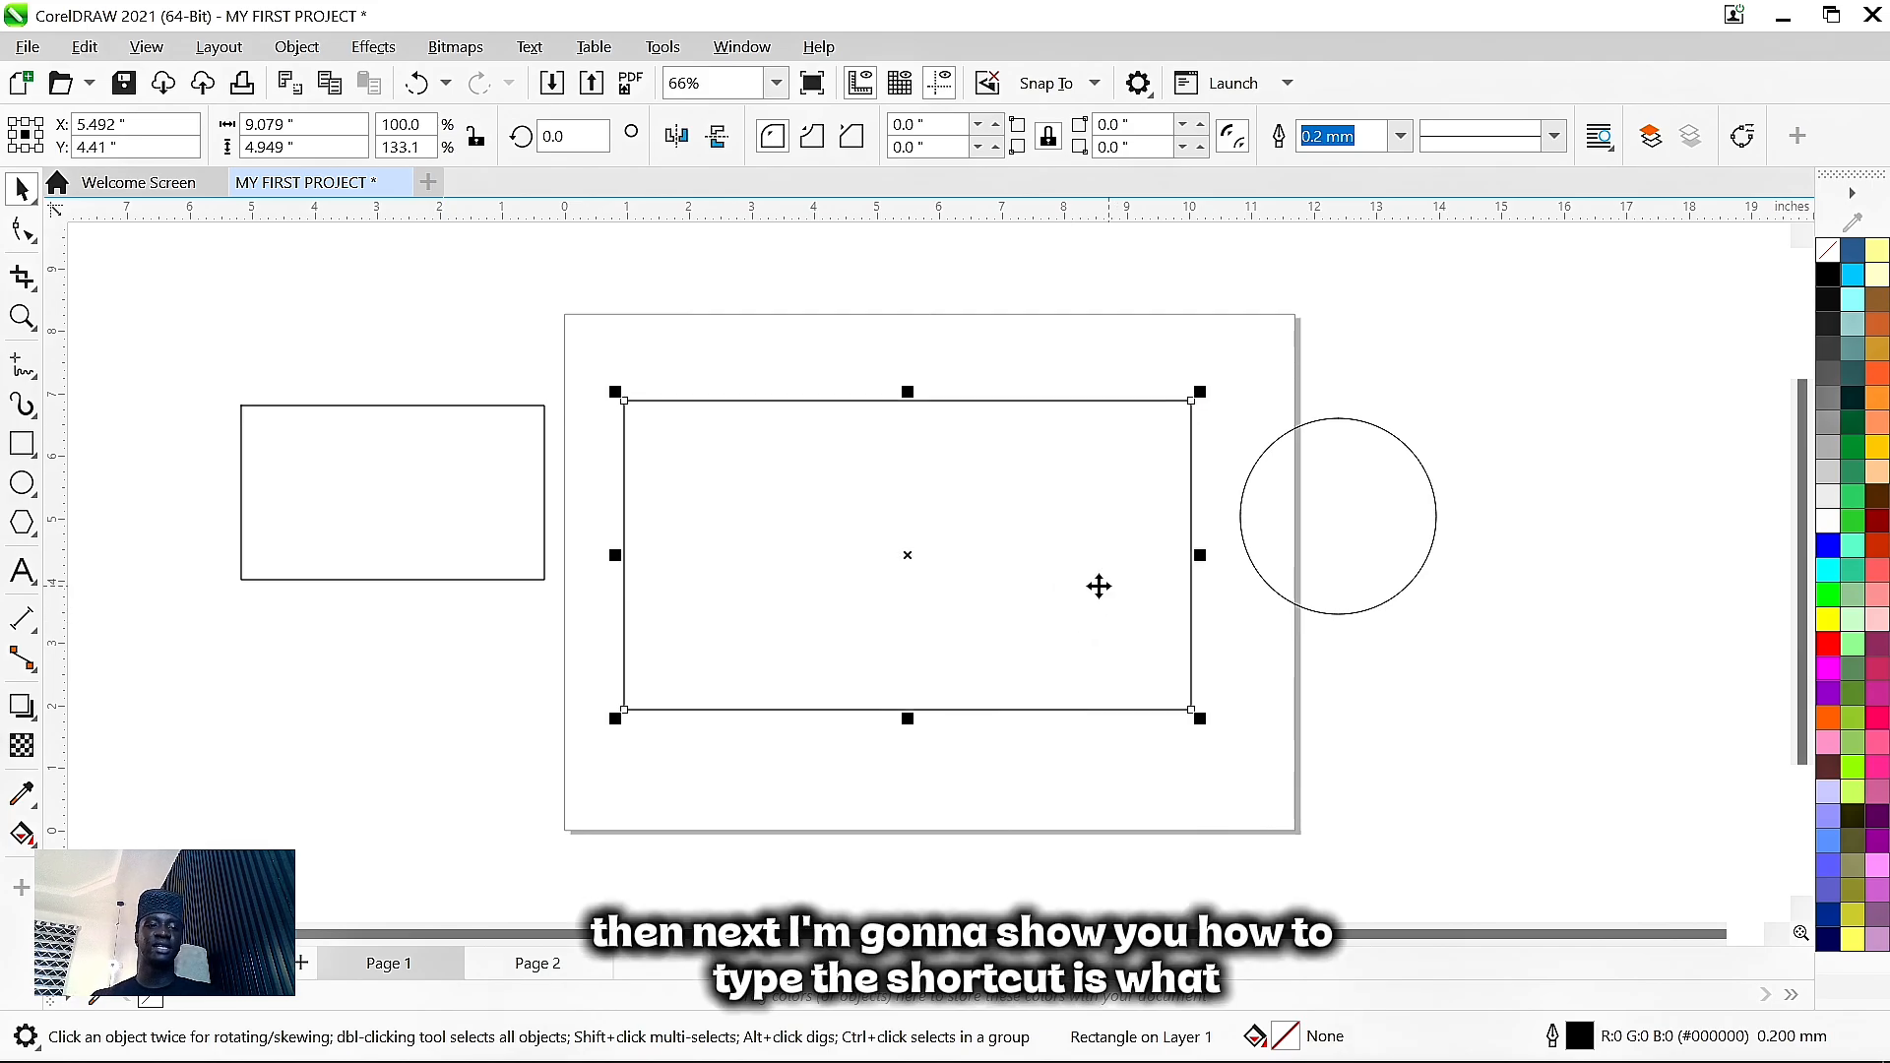
# - Add the text 'COACH MK' in 24 pt Arial below the small rectangle, off the page
pyautogui.click(24, 573)
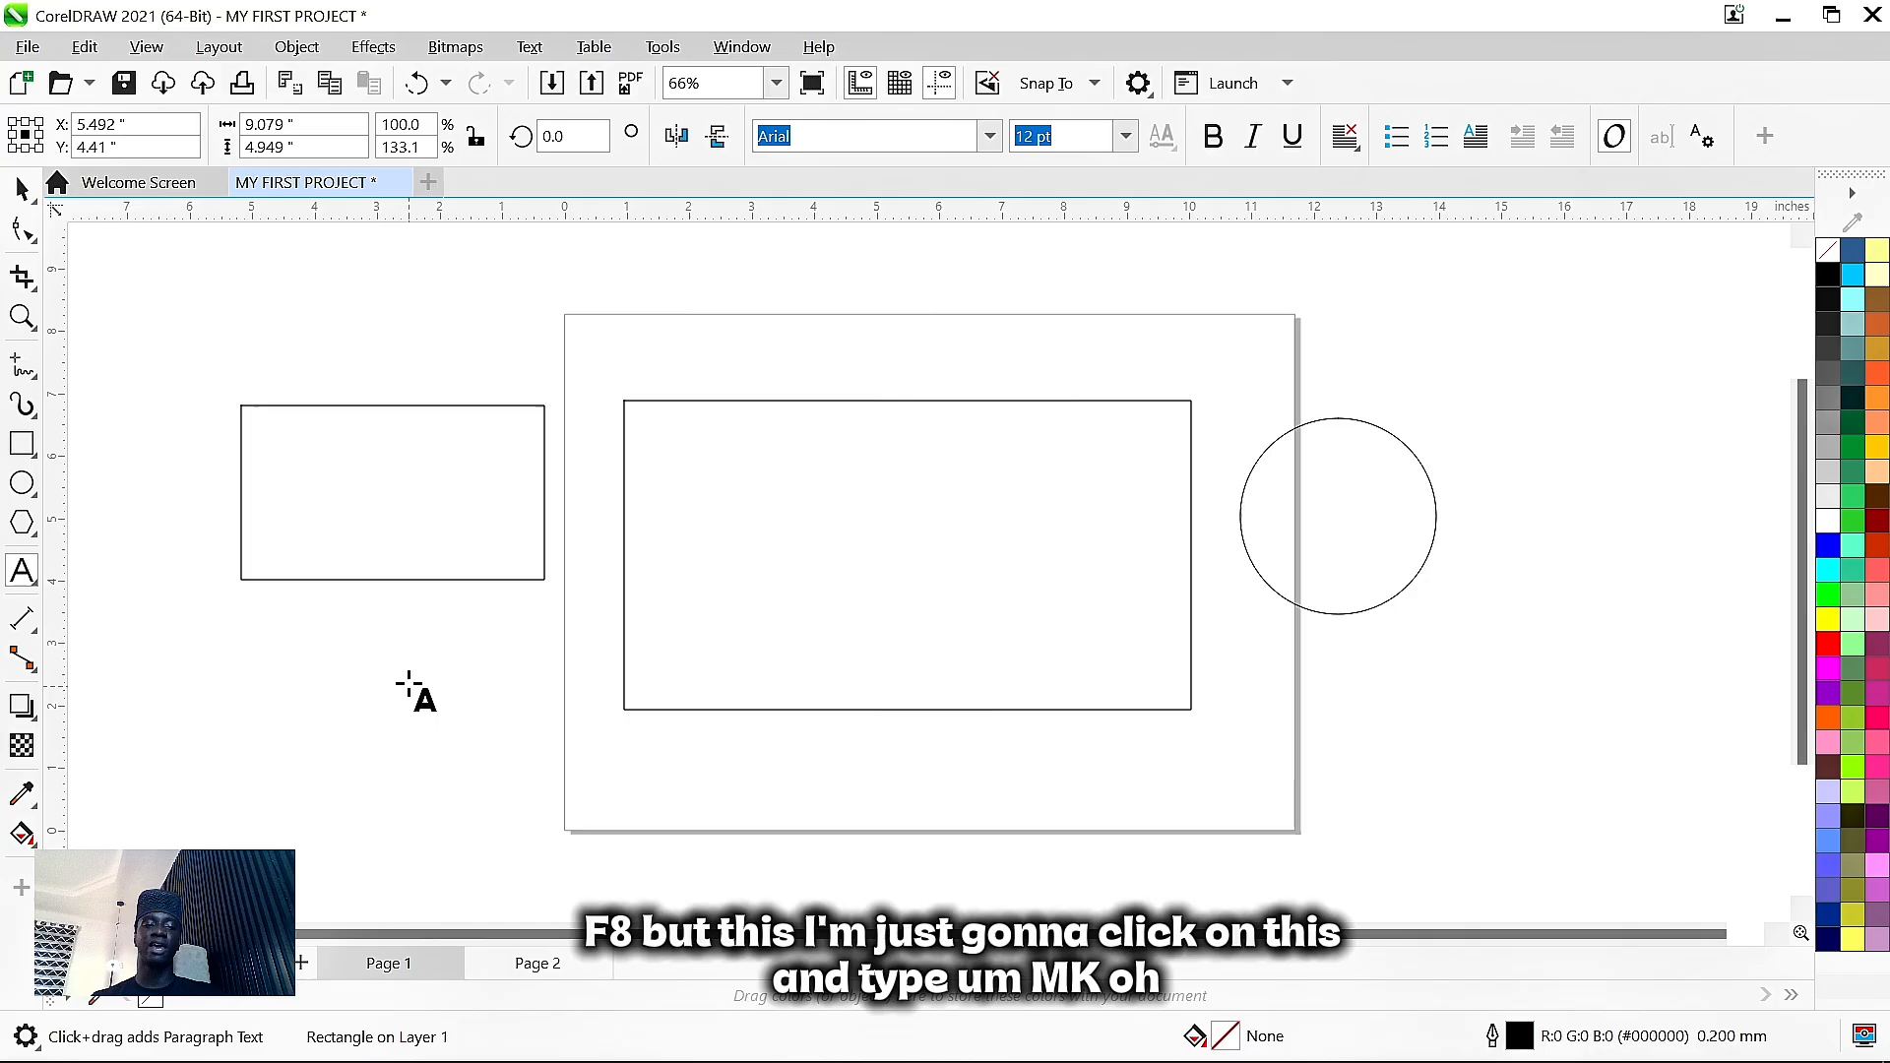
pyautogui.click(266, 707)
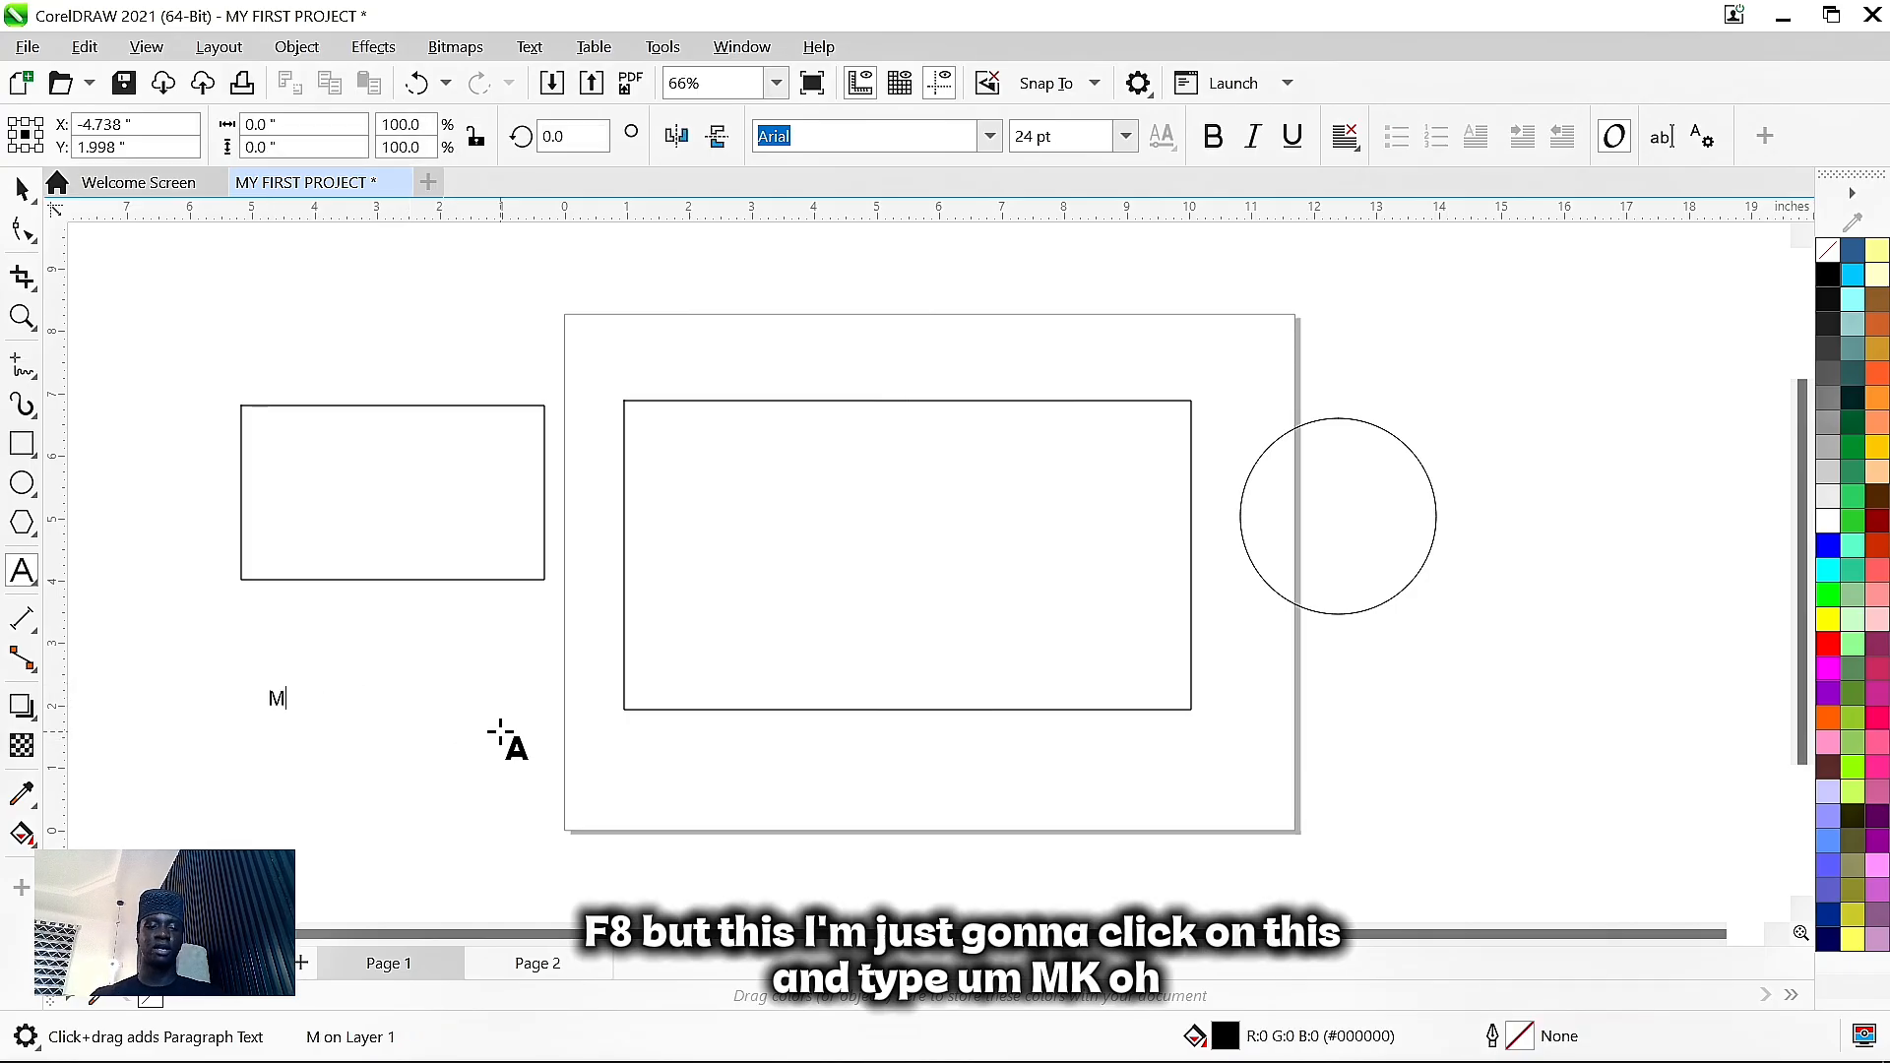
pyautogui.press('BackSpace')
pyautogui.press('BackSpace')
pyautogui.press('BackSpace')
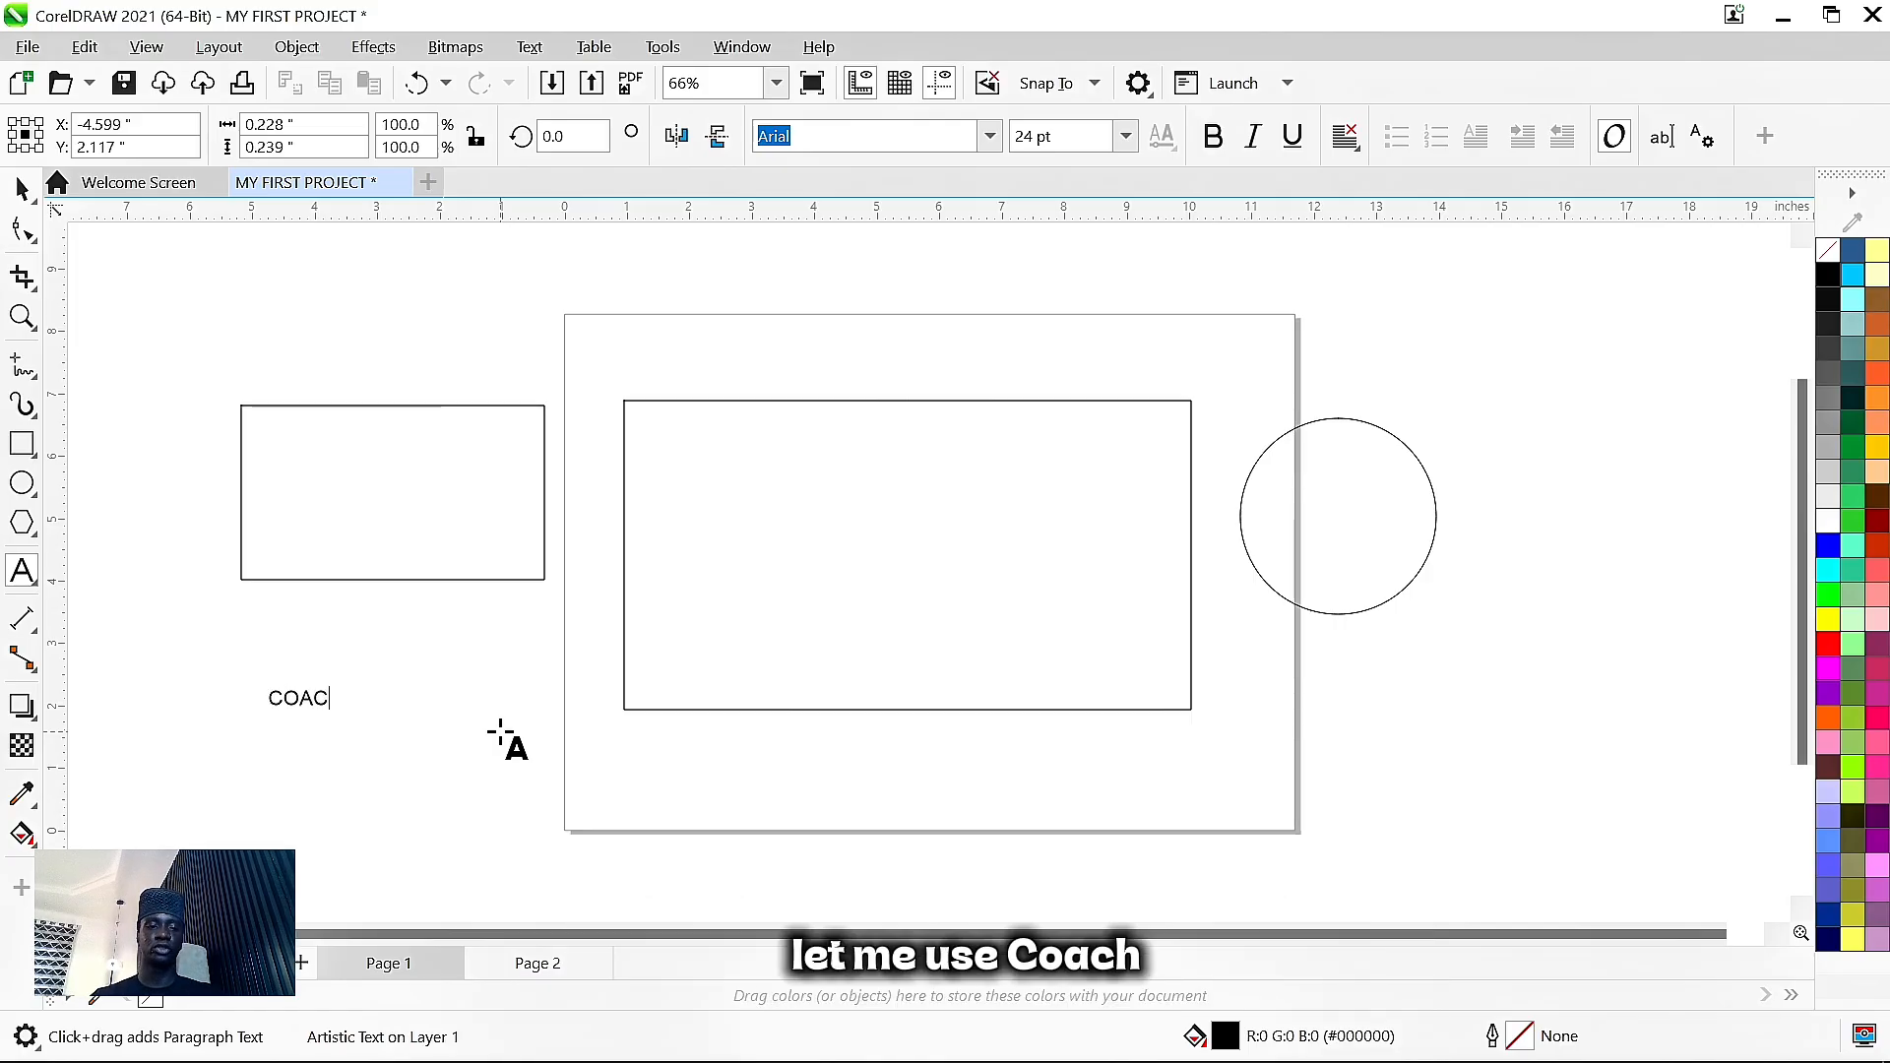
pyautogui.write('COACH MK')
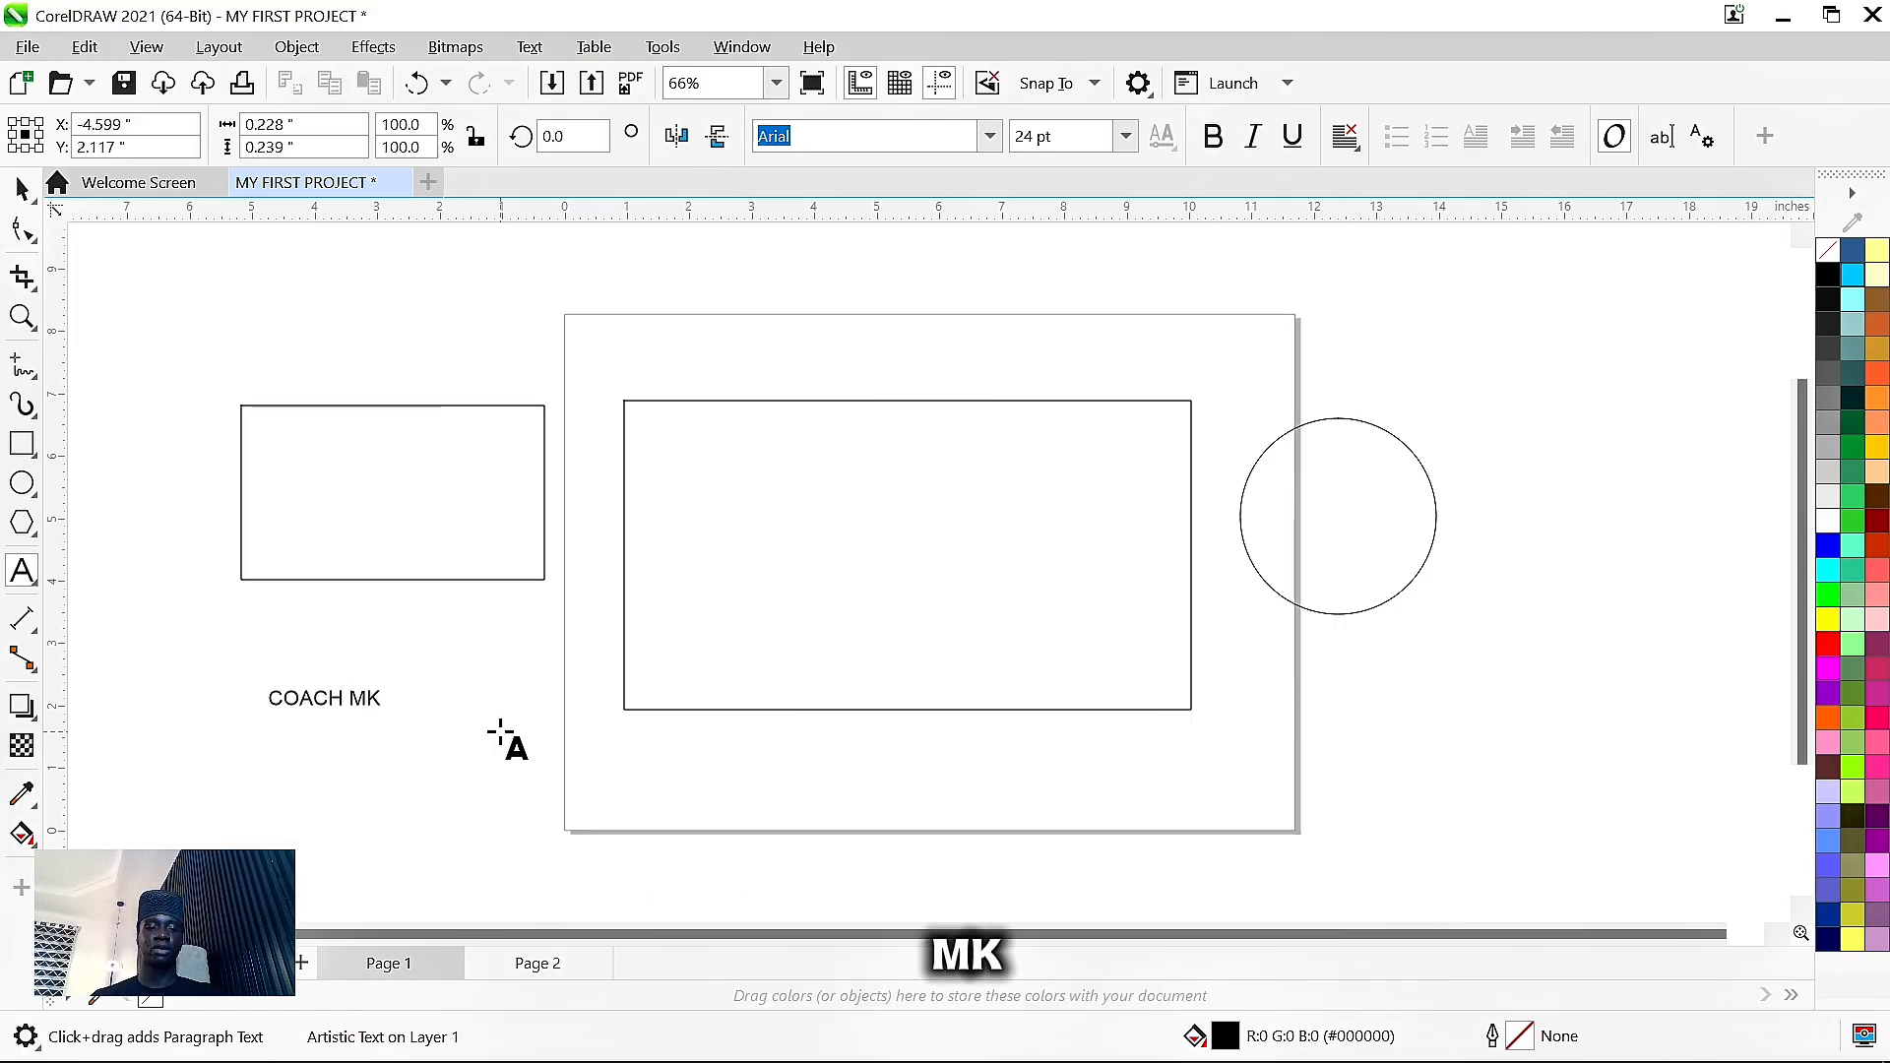
pyautogui.hotkey('ctrl', 'space')
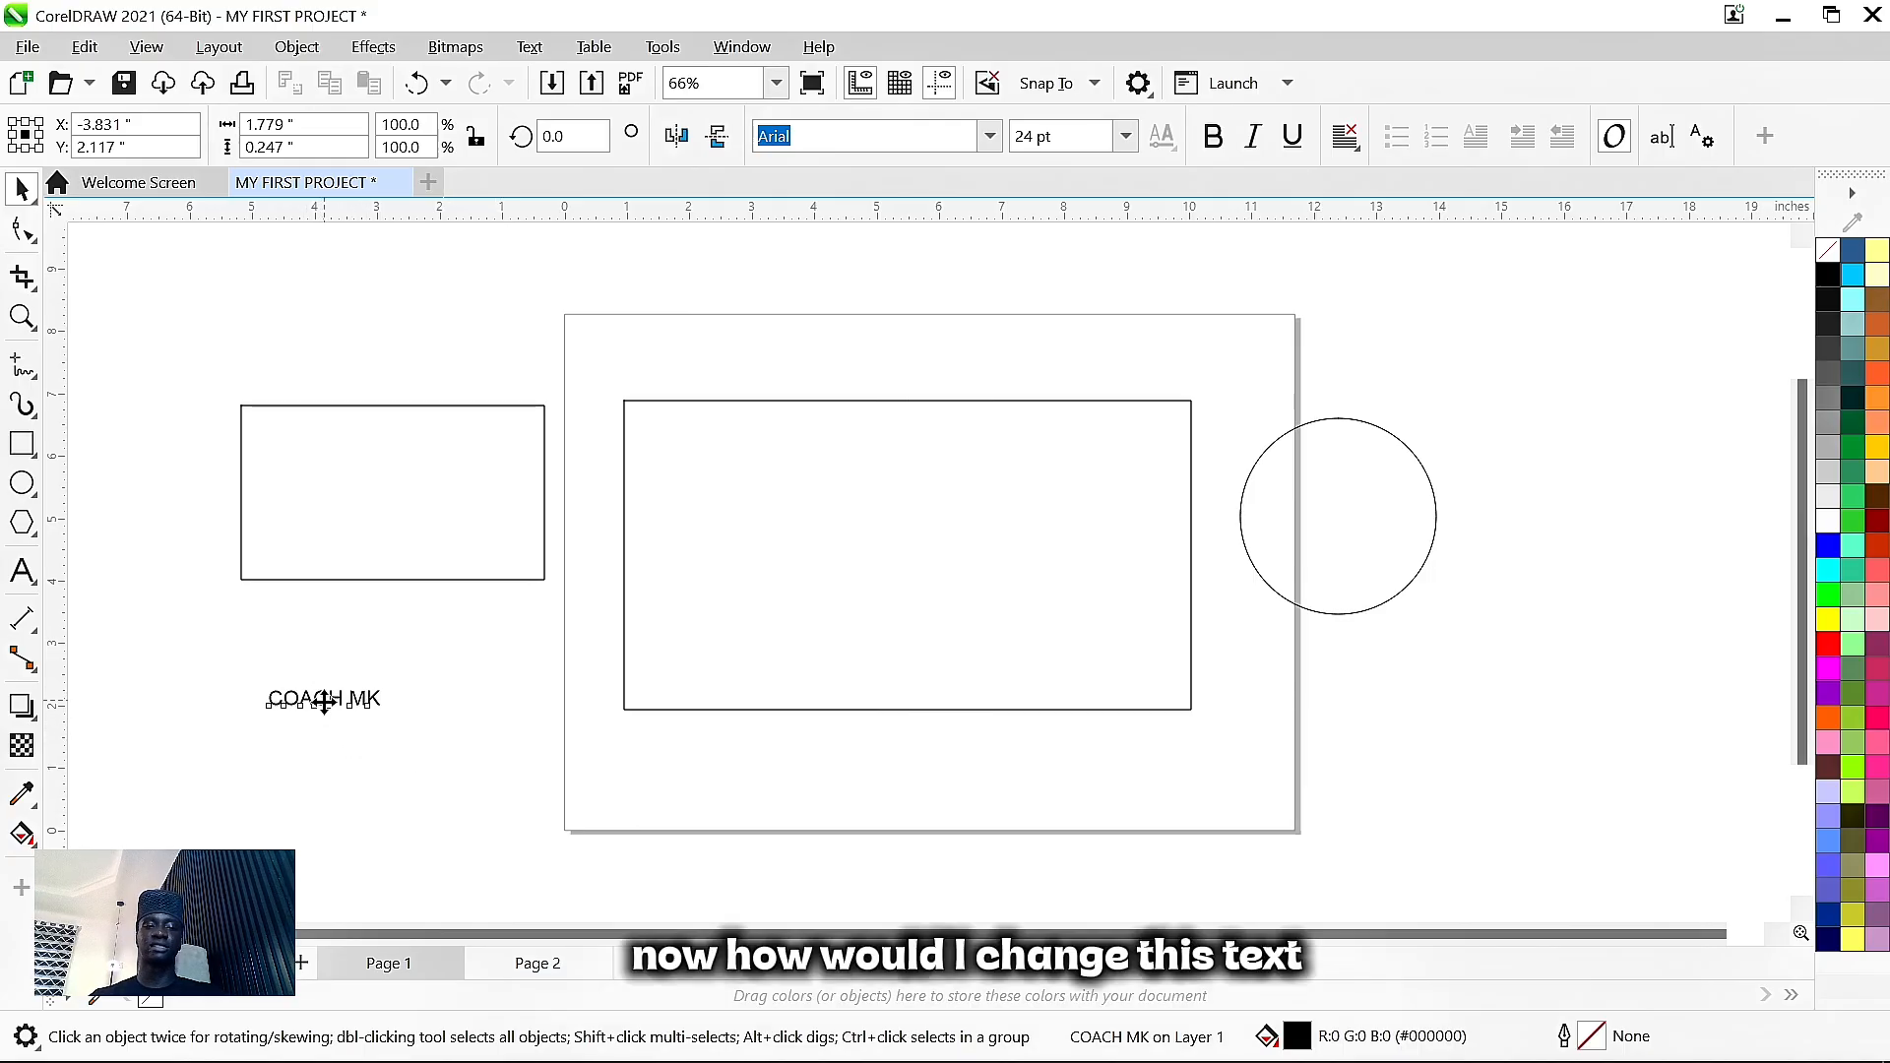
# - Set COACH MK in Century751 SeBd BT at 72 pt and move it inside the rectangle
pyautogui.click(989, 136)
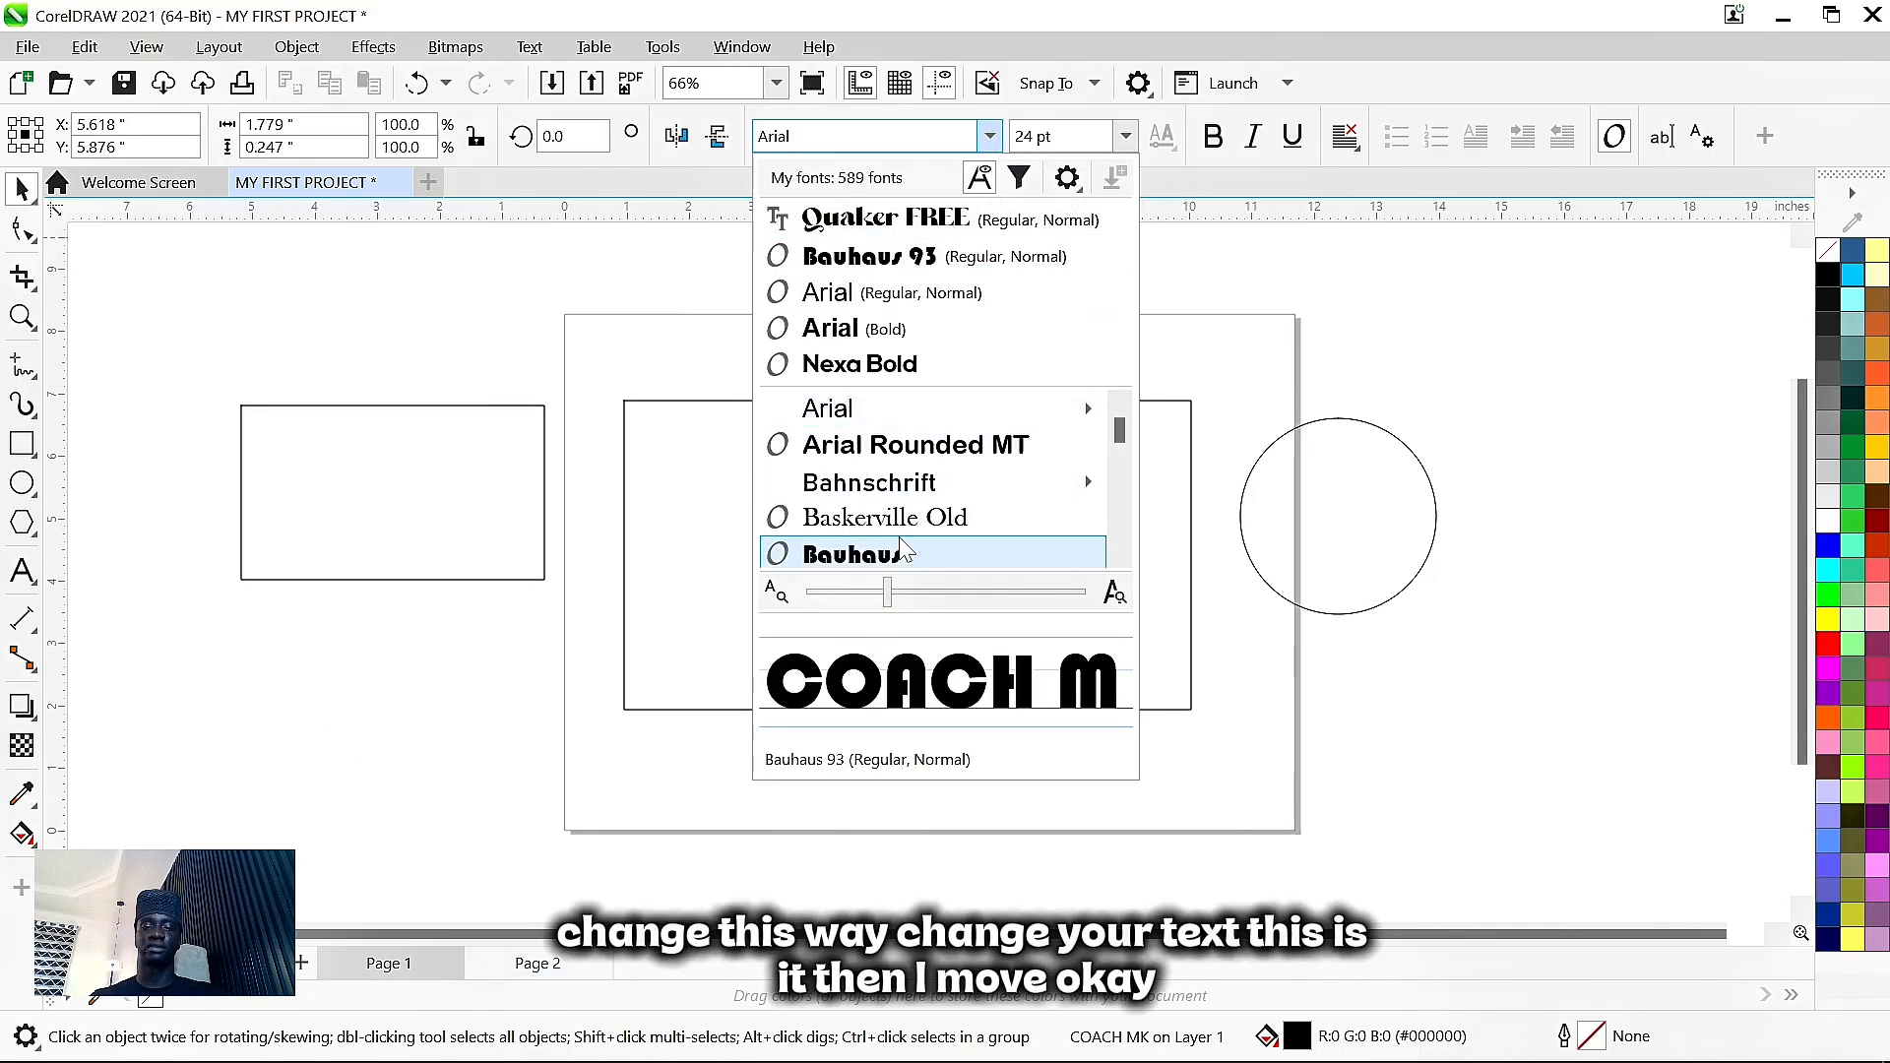
pyautogui.scroll(-3, 901, 551)
pyautogui.scroll(-3, 901, 557)
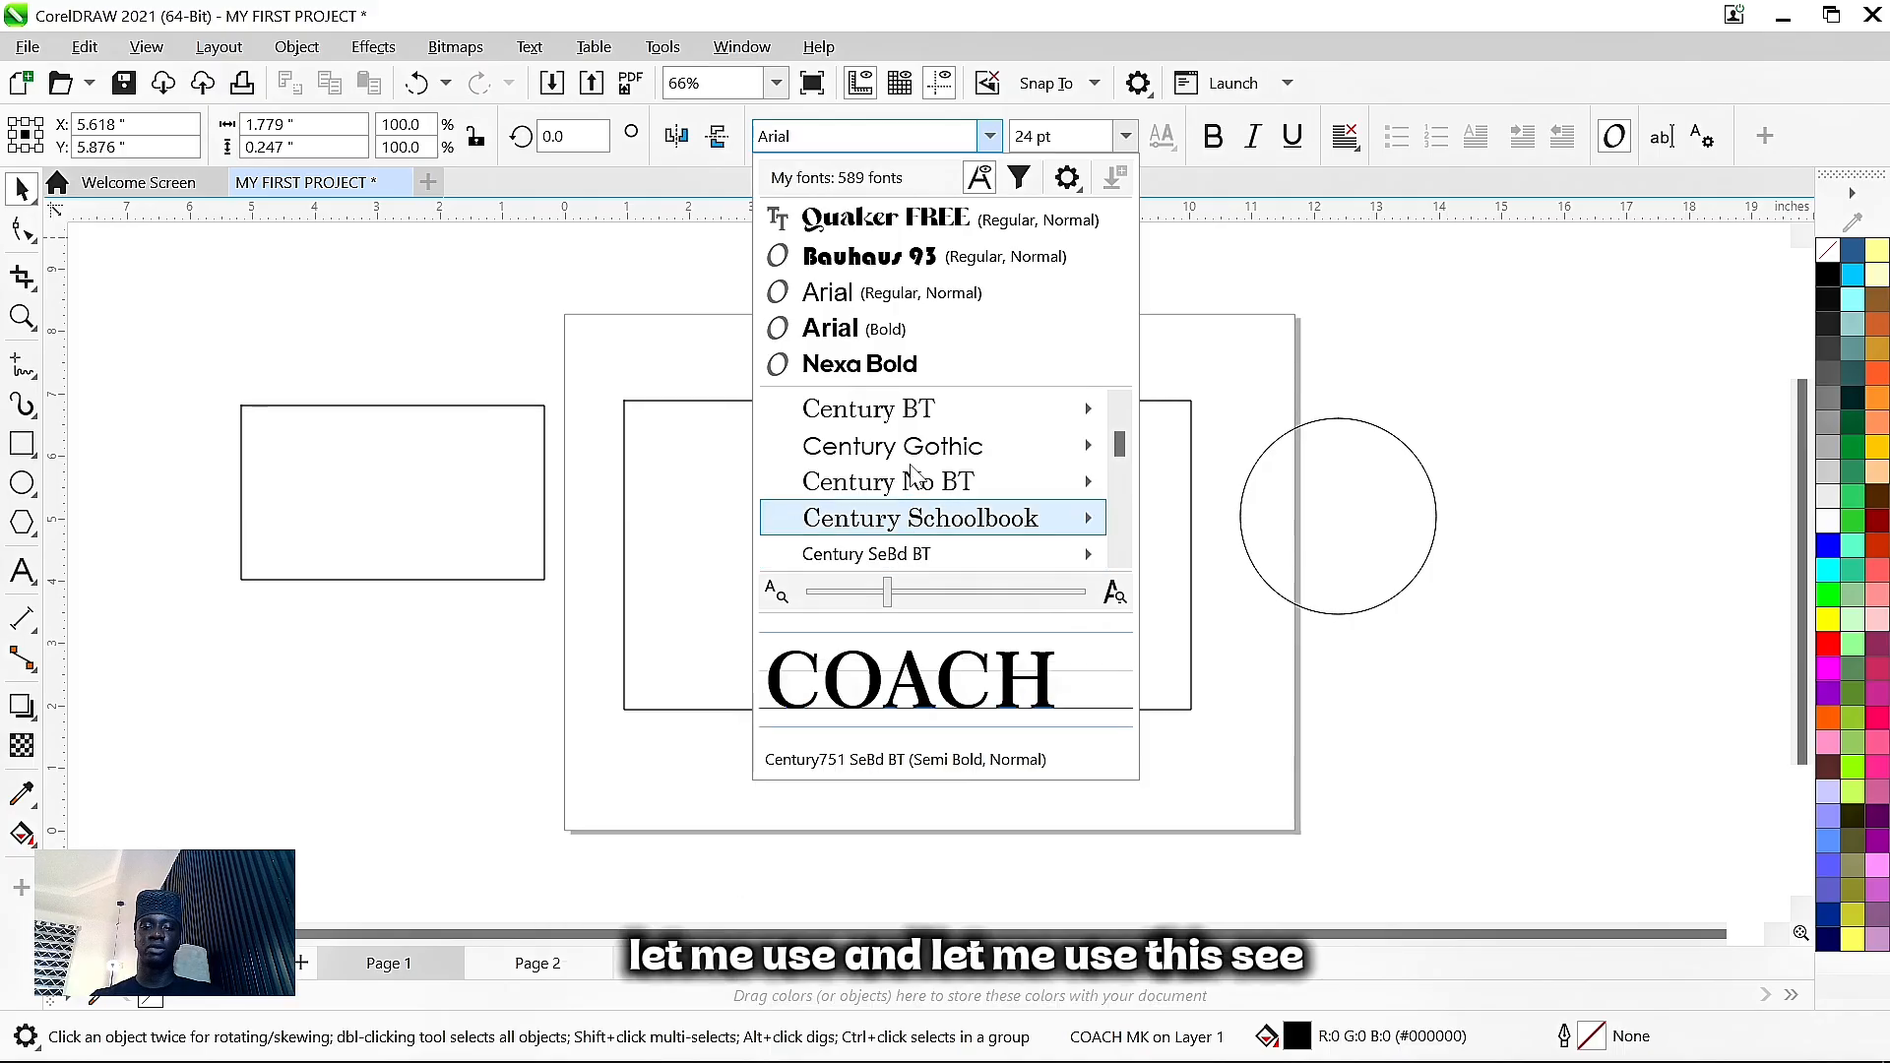
pyautogui.moveTo(908, 556)
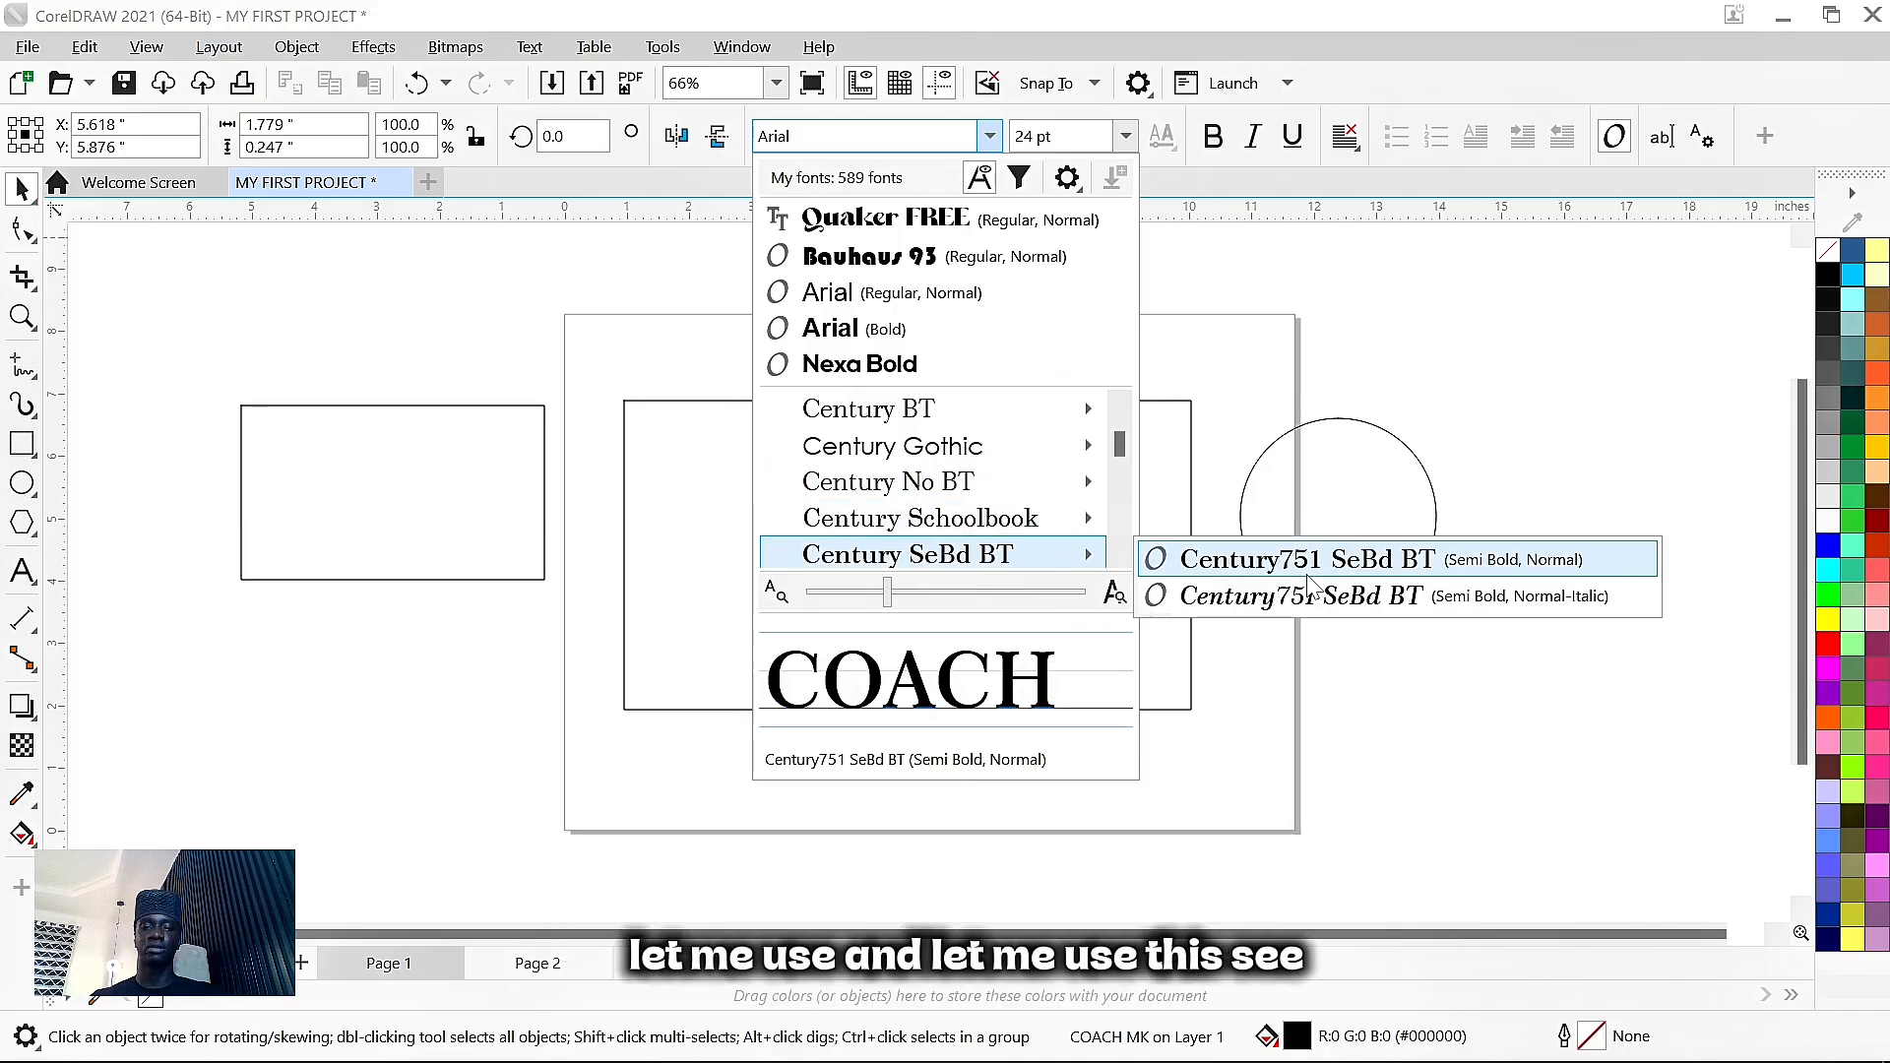
pyautogui.click(1280, 559)
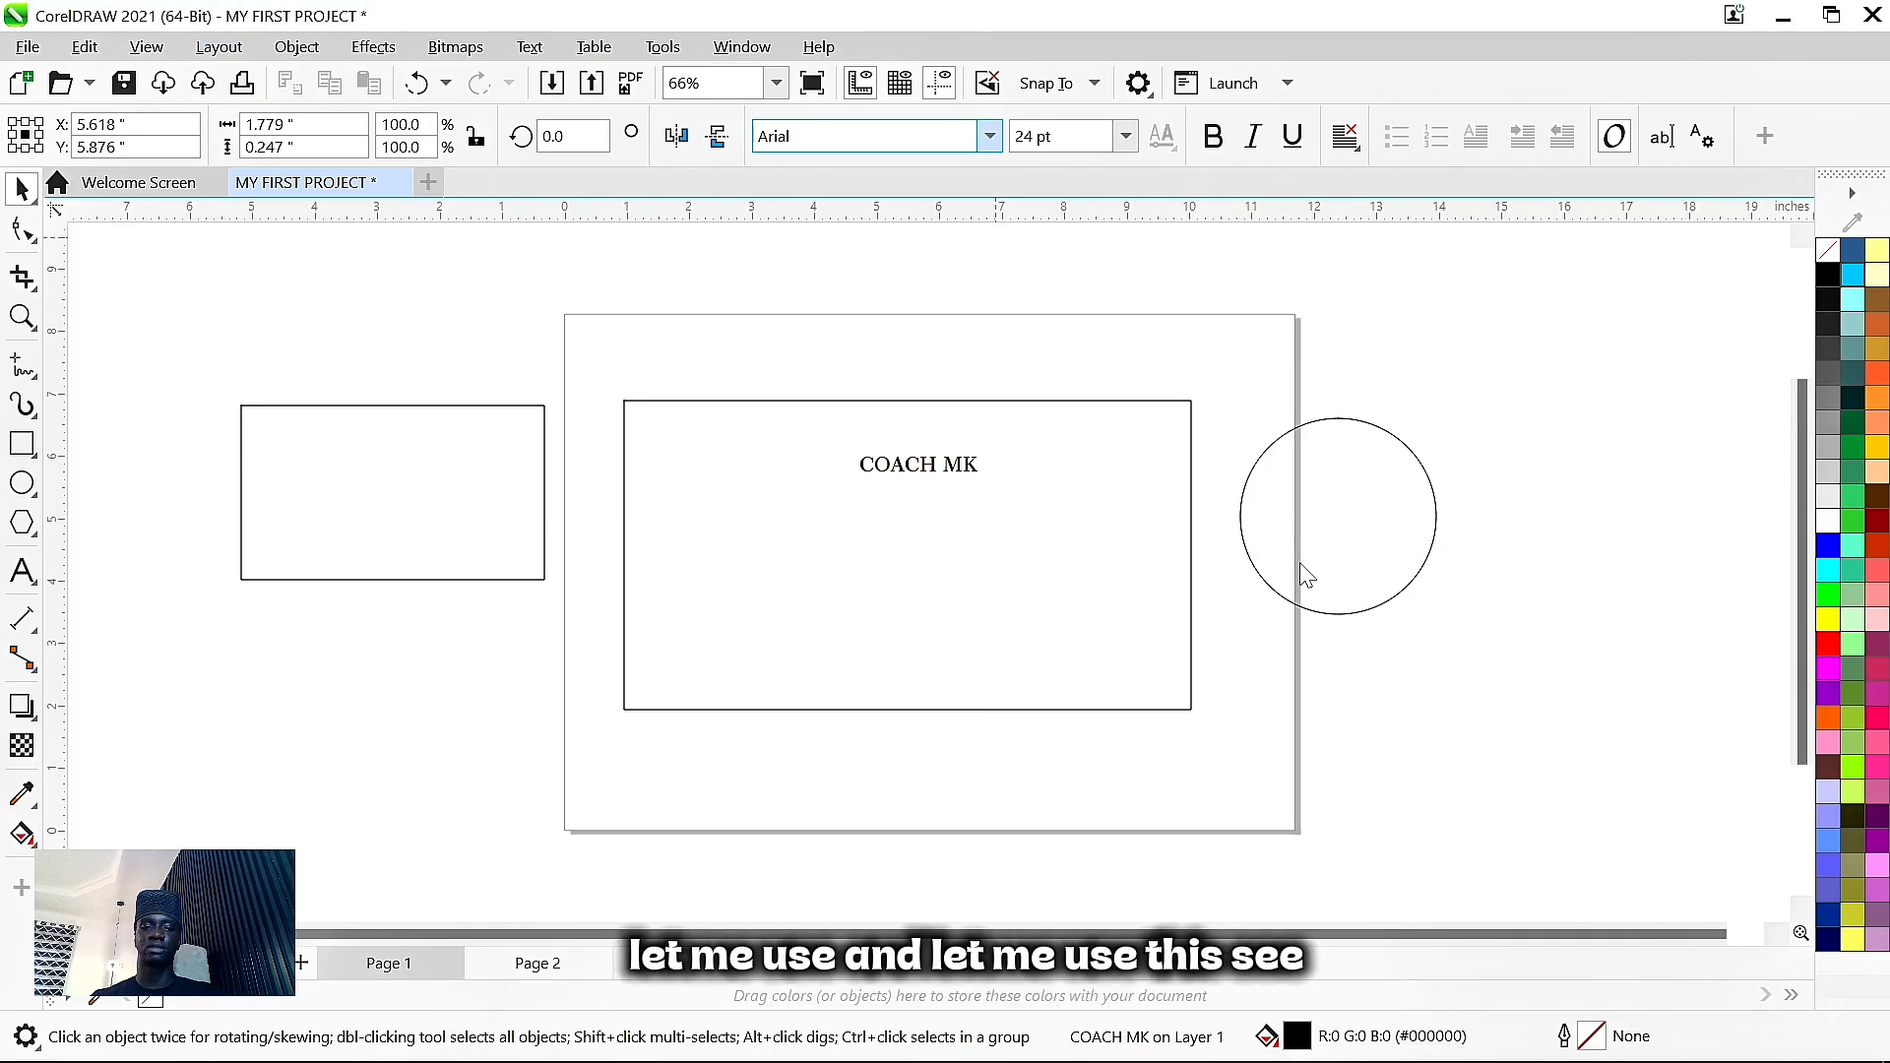
pyautogui.click(1126, 136)
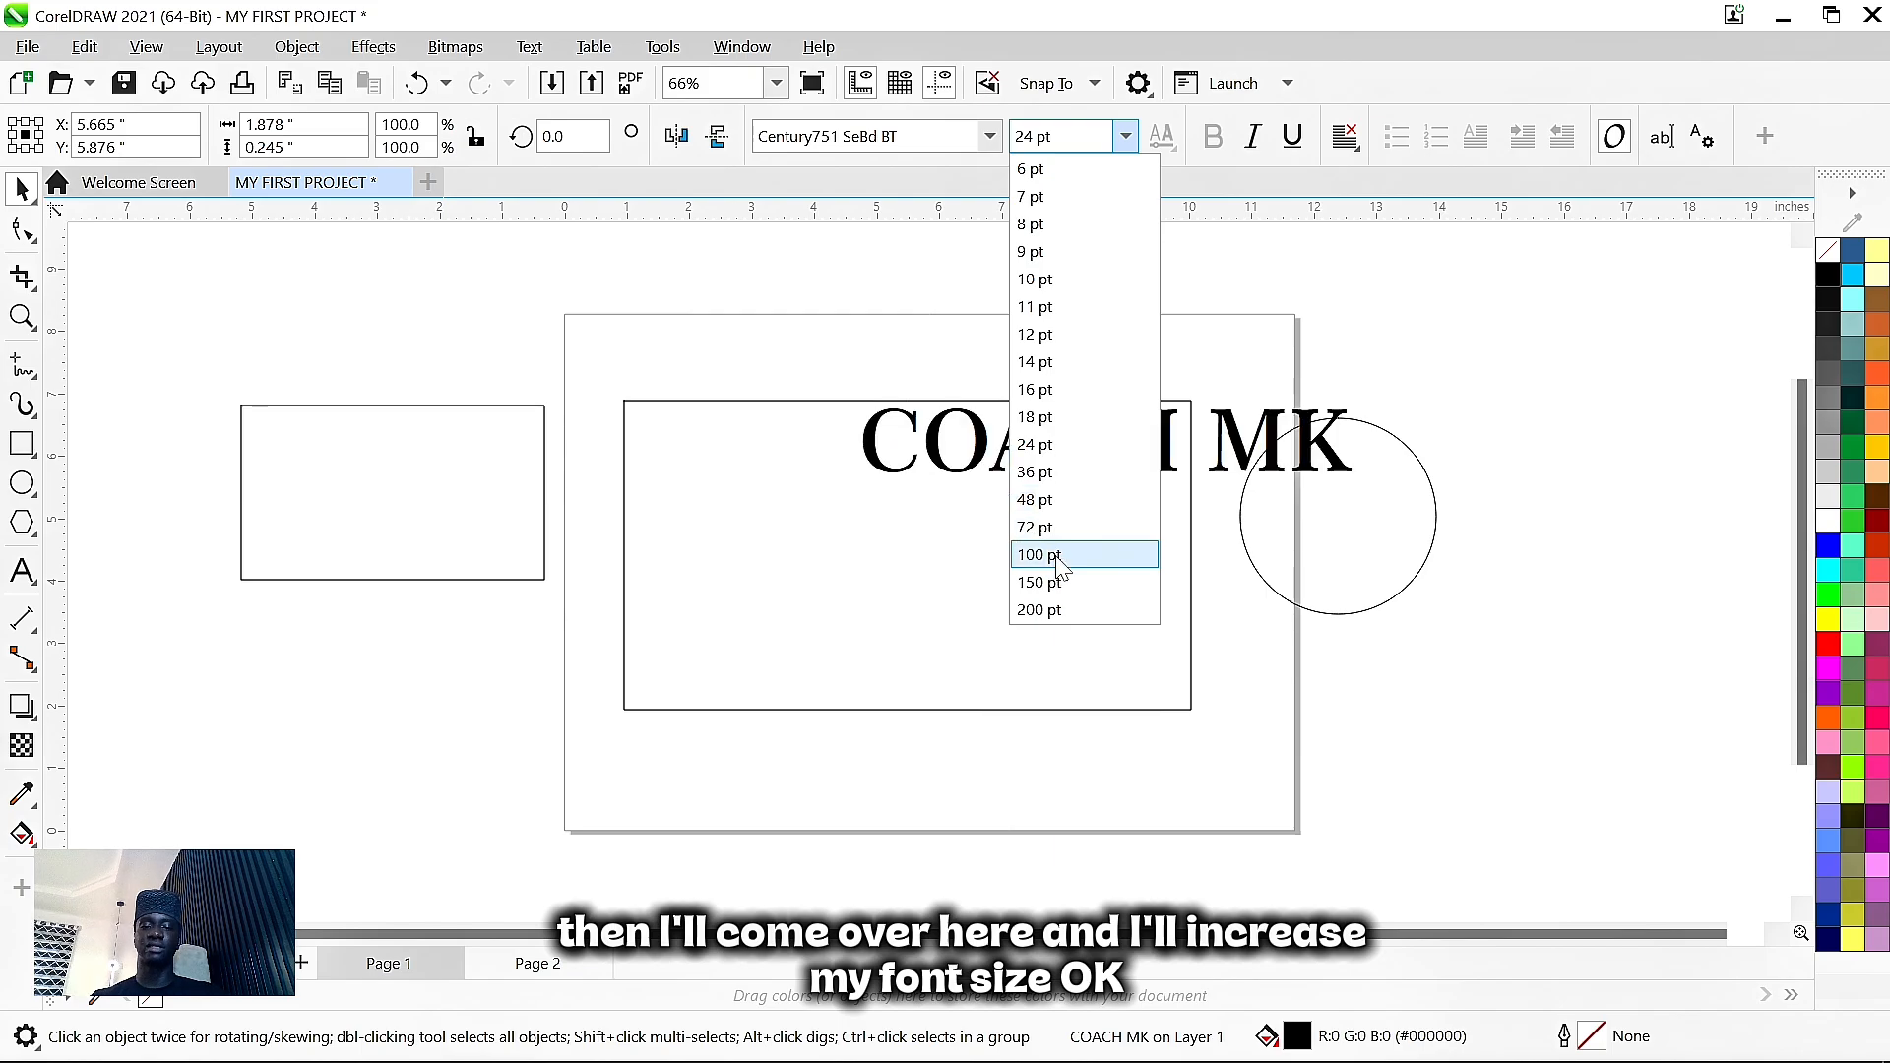
pyautogui.click(1048, 528)
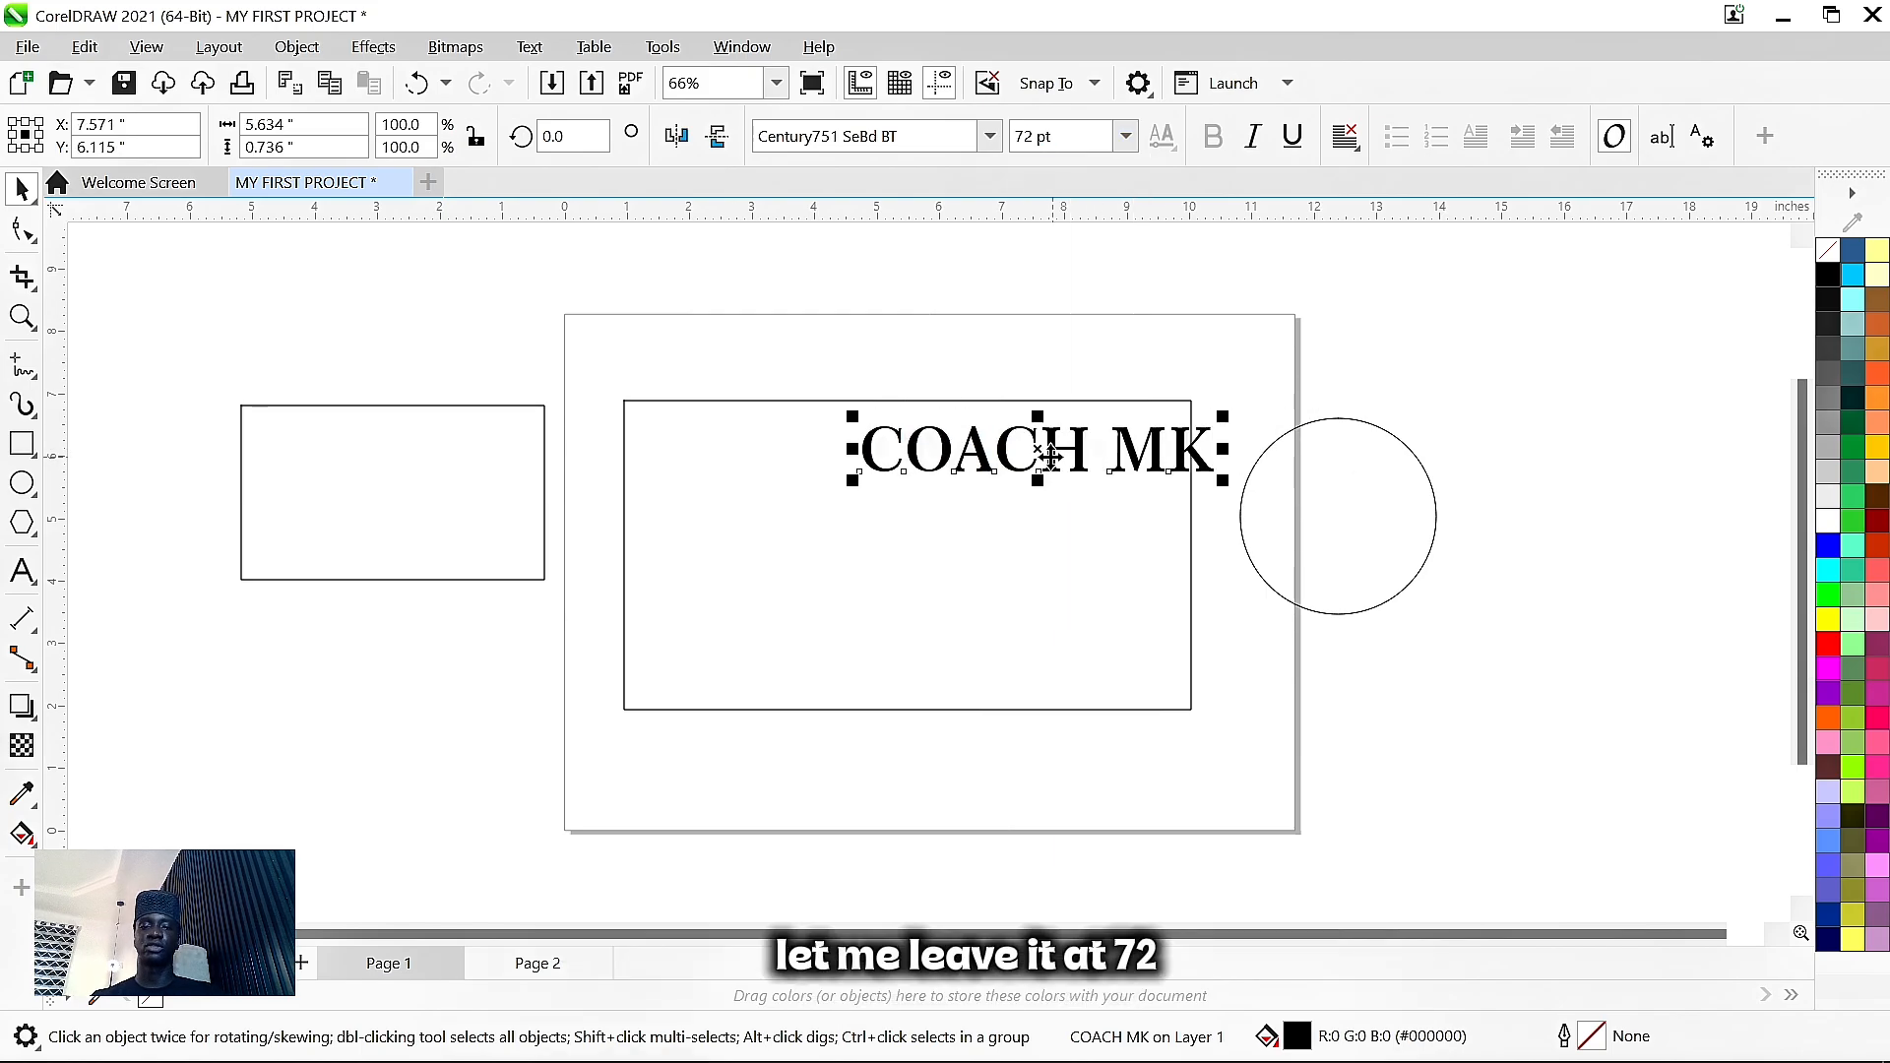
pyautogui.moveTo(1051, 456); pyautogui.dragTo(906, 468)
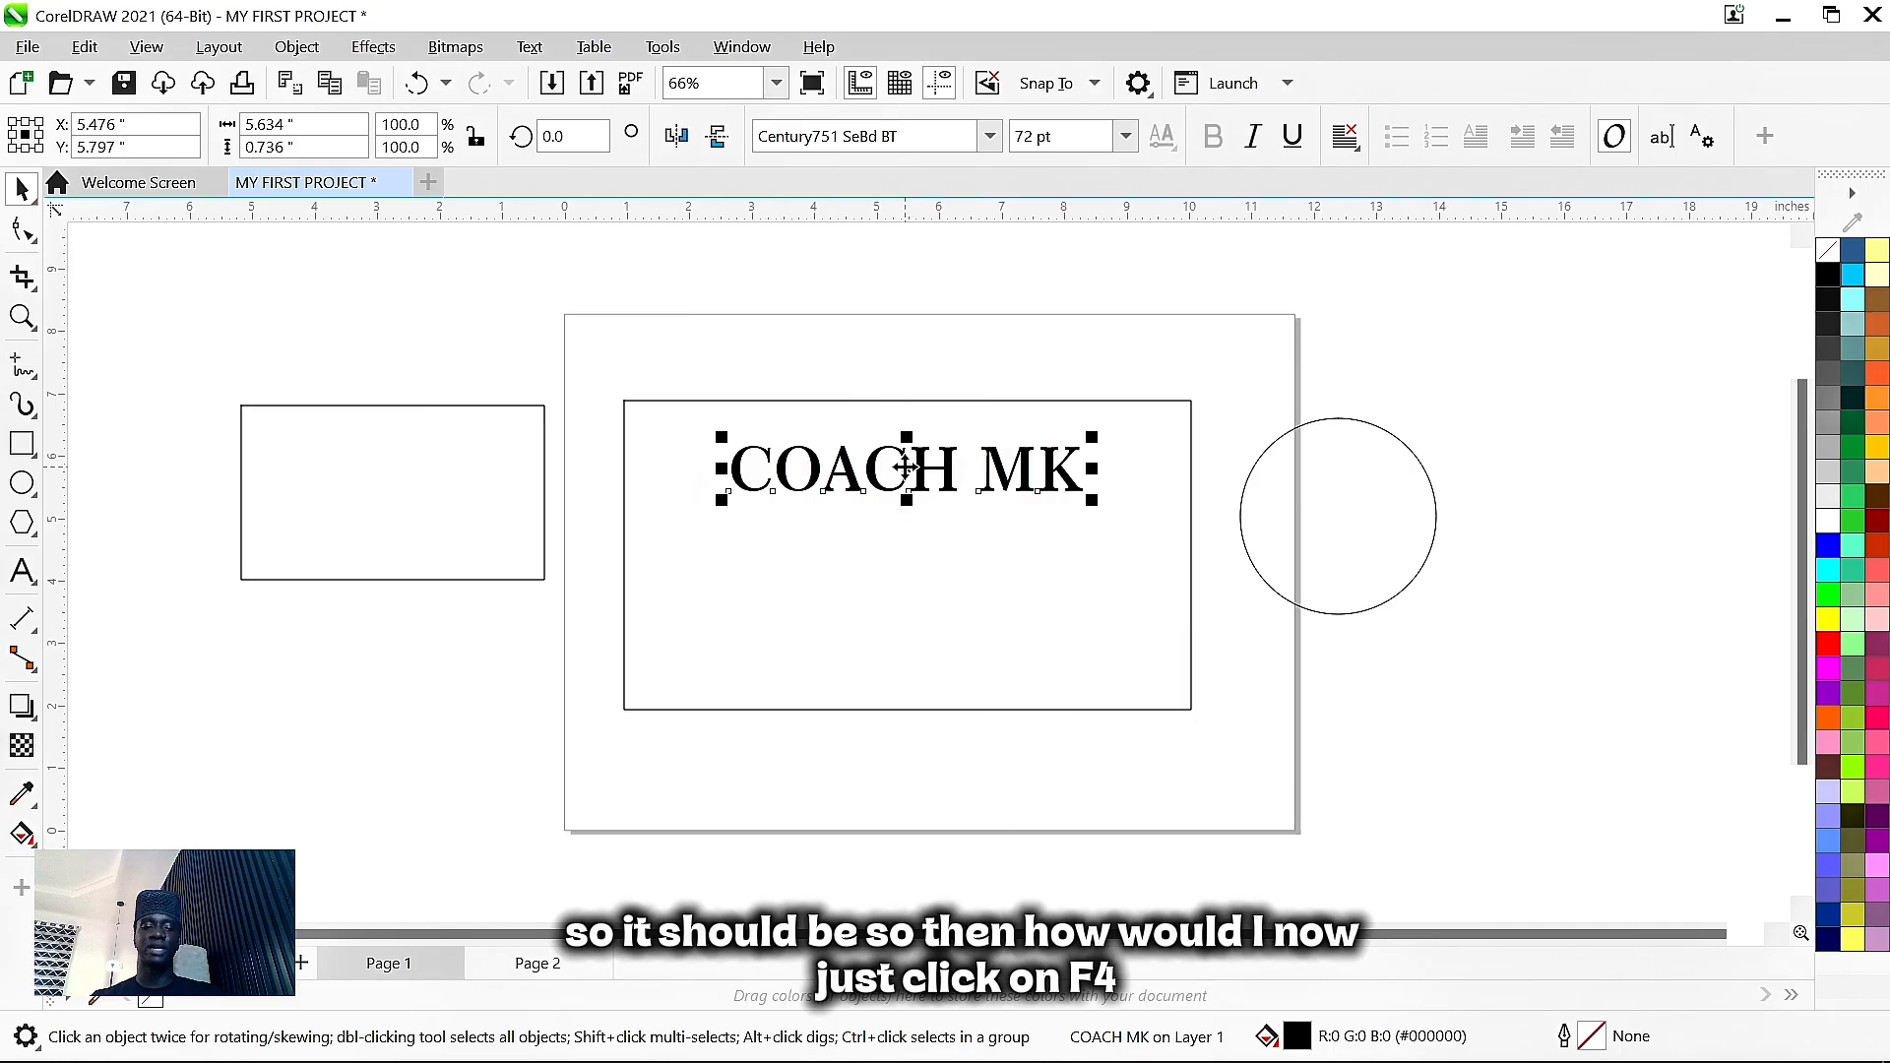
# - Drop a copy of the title lower in the rectangle and duplicate it upward
pyautogui.press('F4')
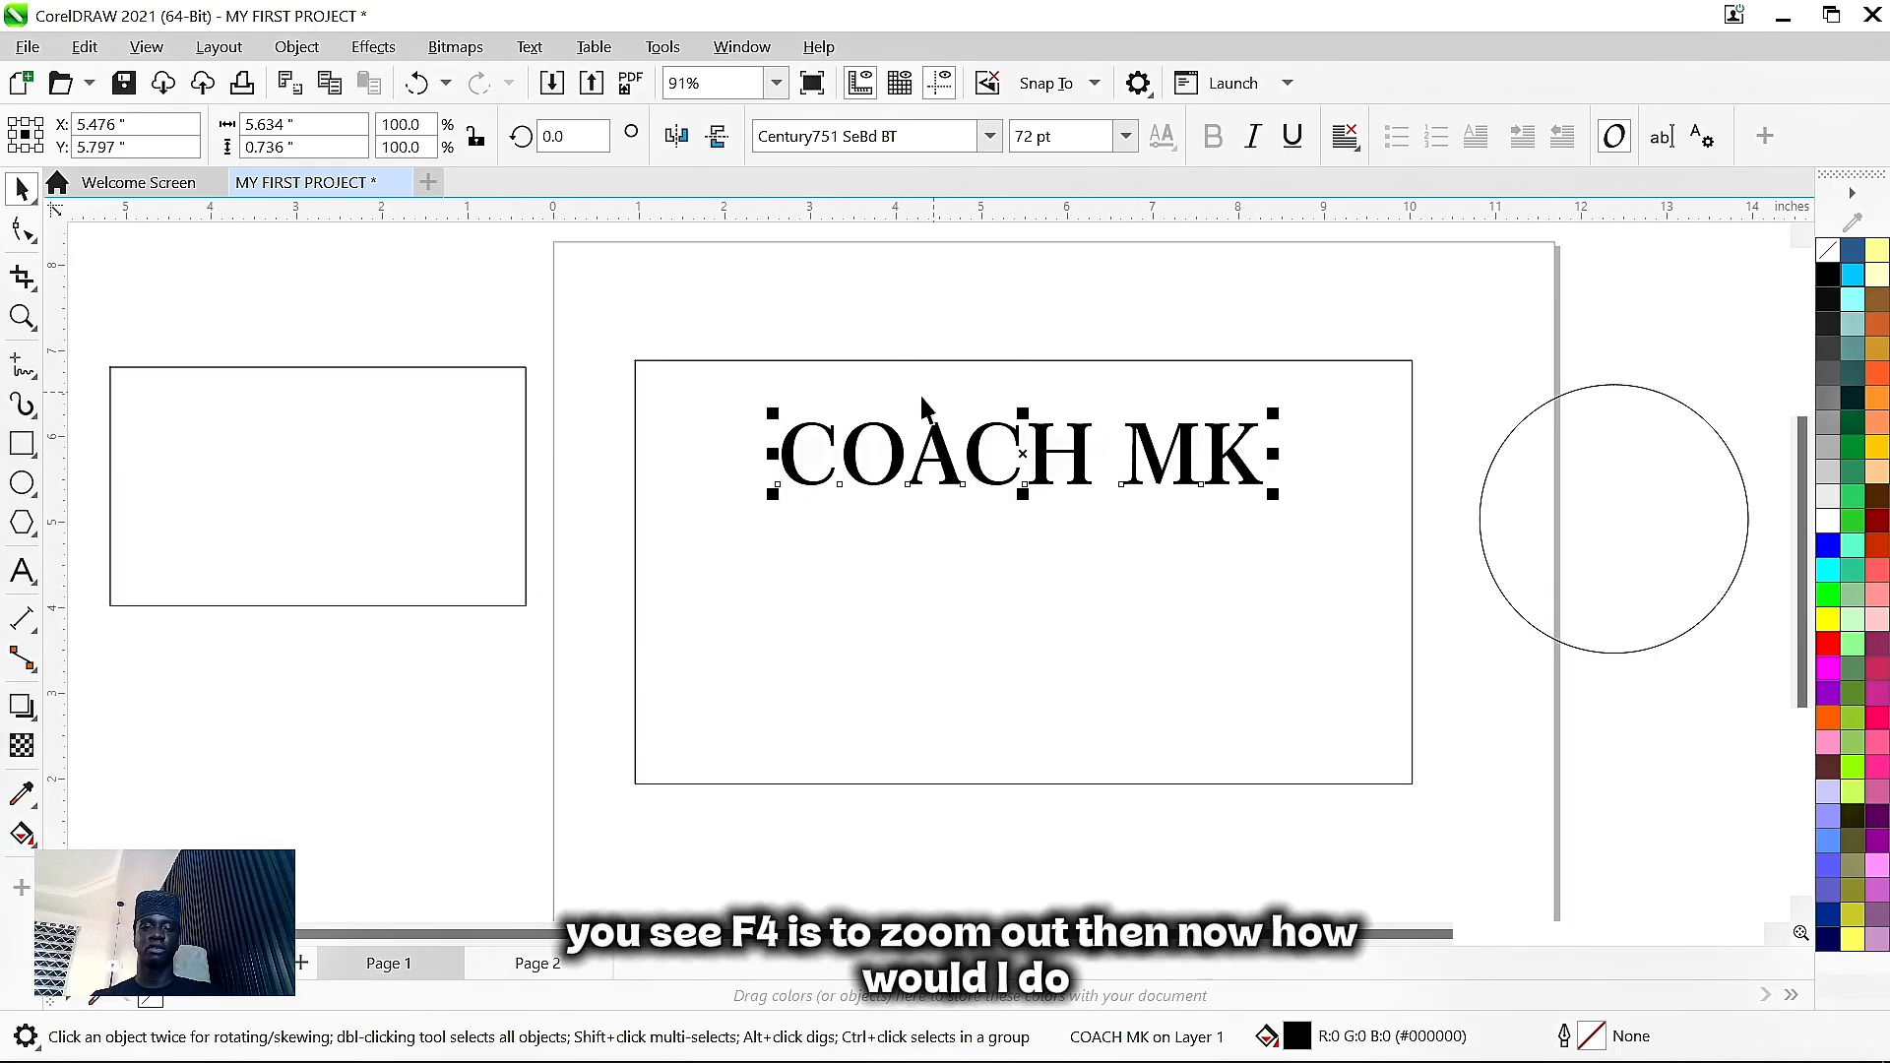
pyautogui.click(471, 311)
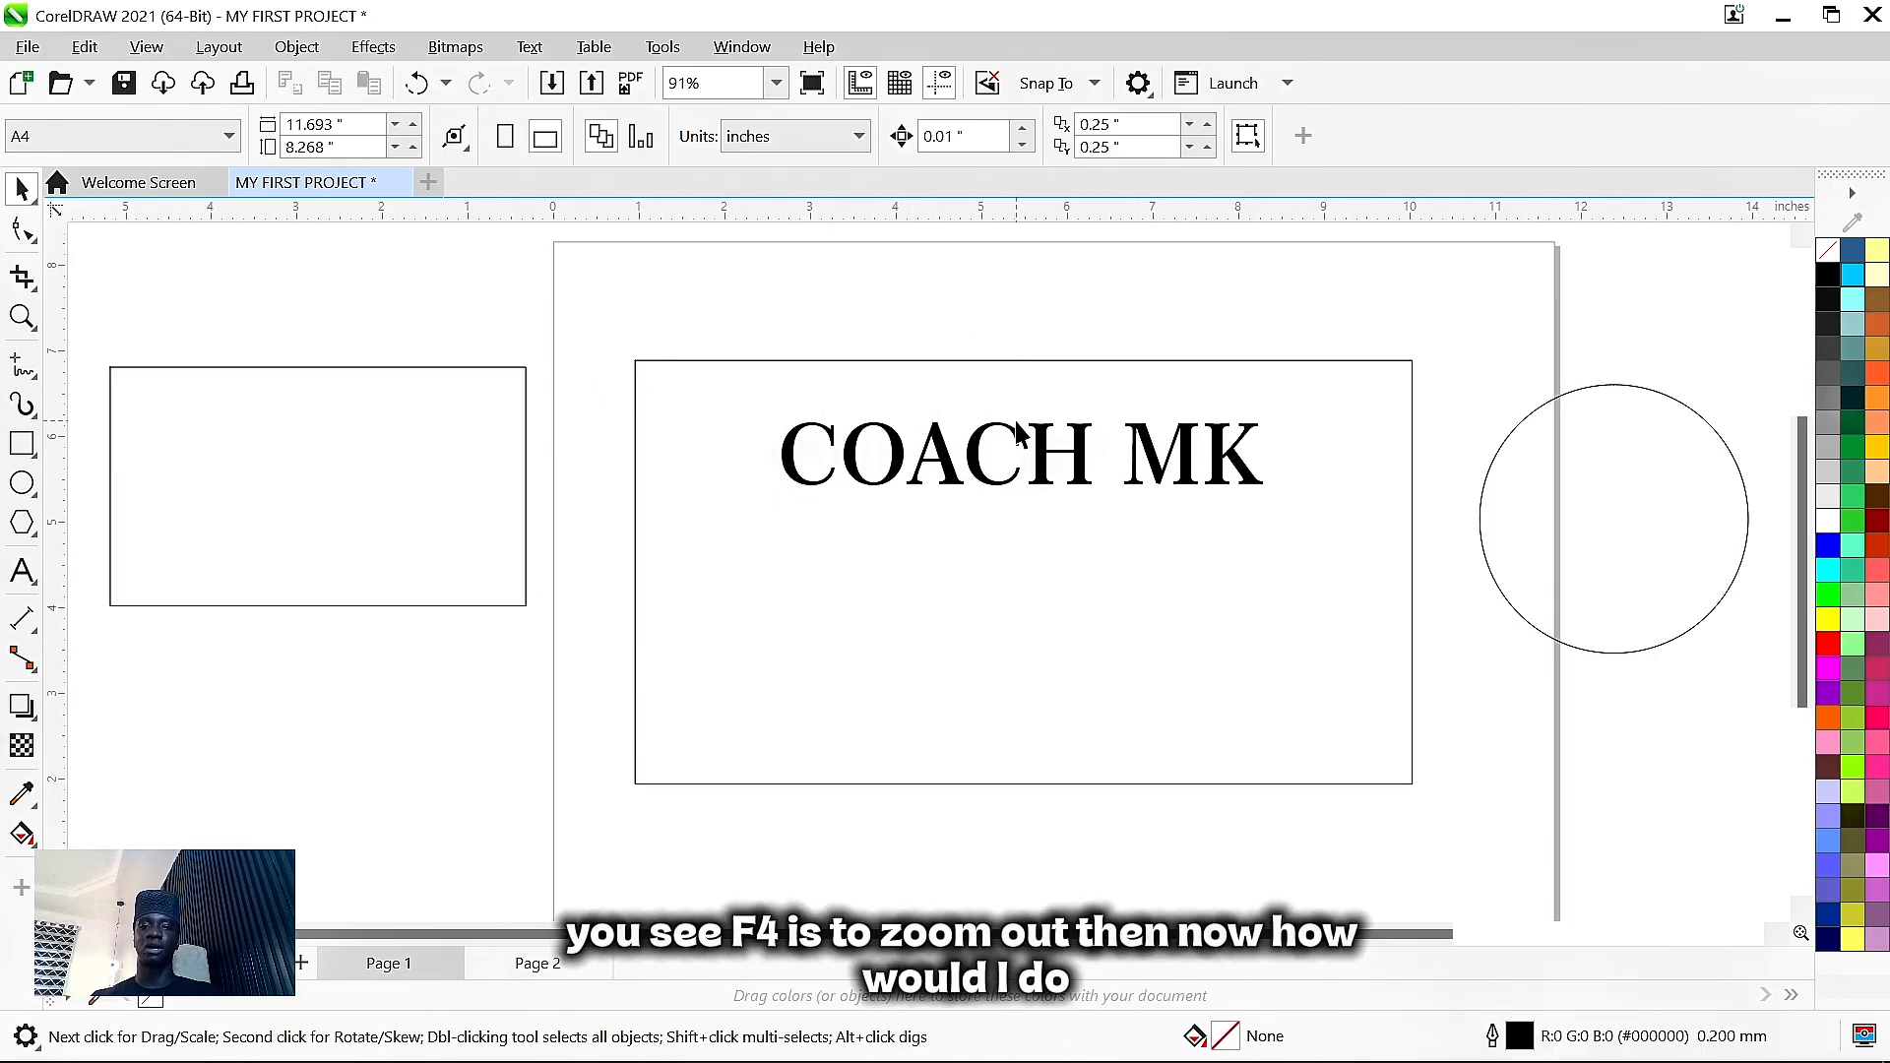
pyautogui.click(1073, 464)
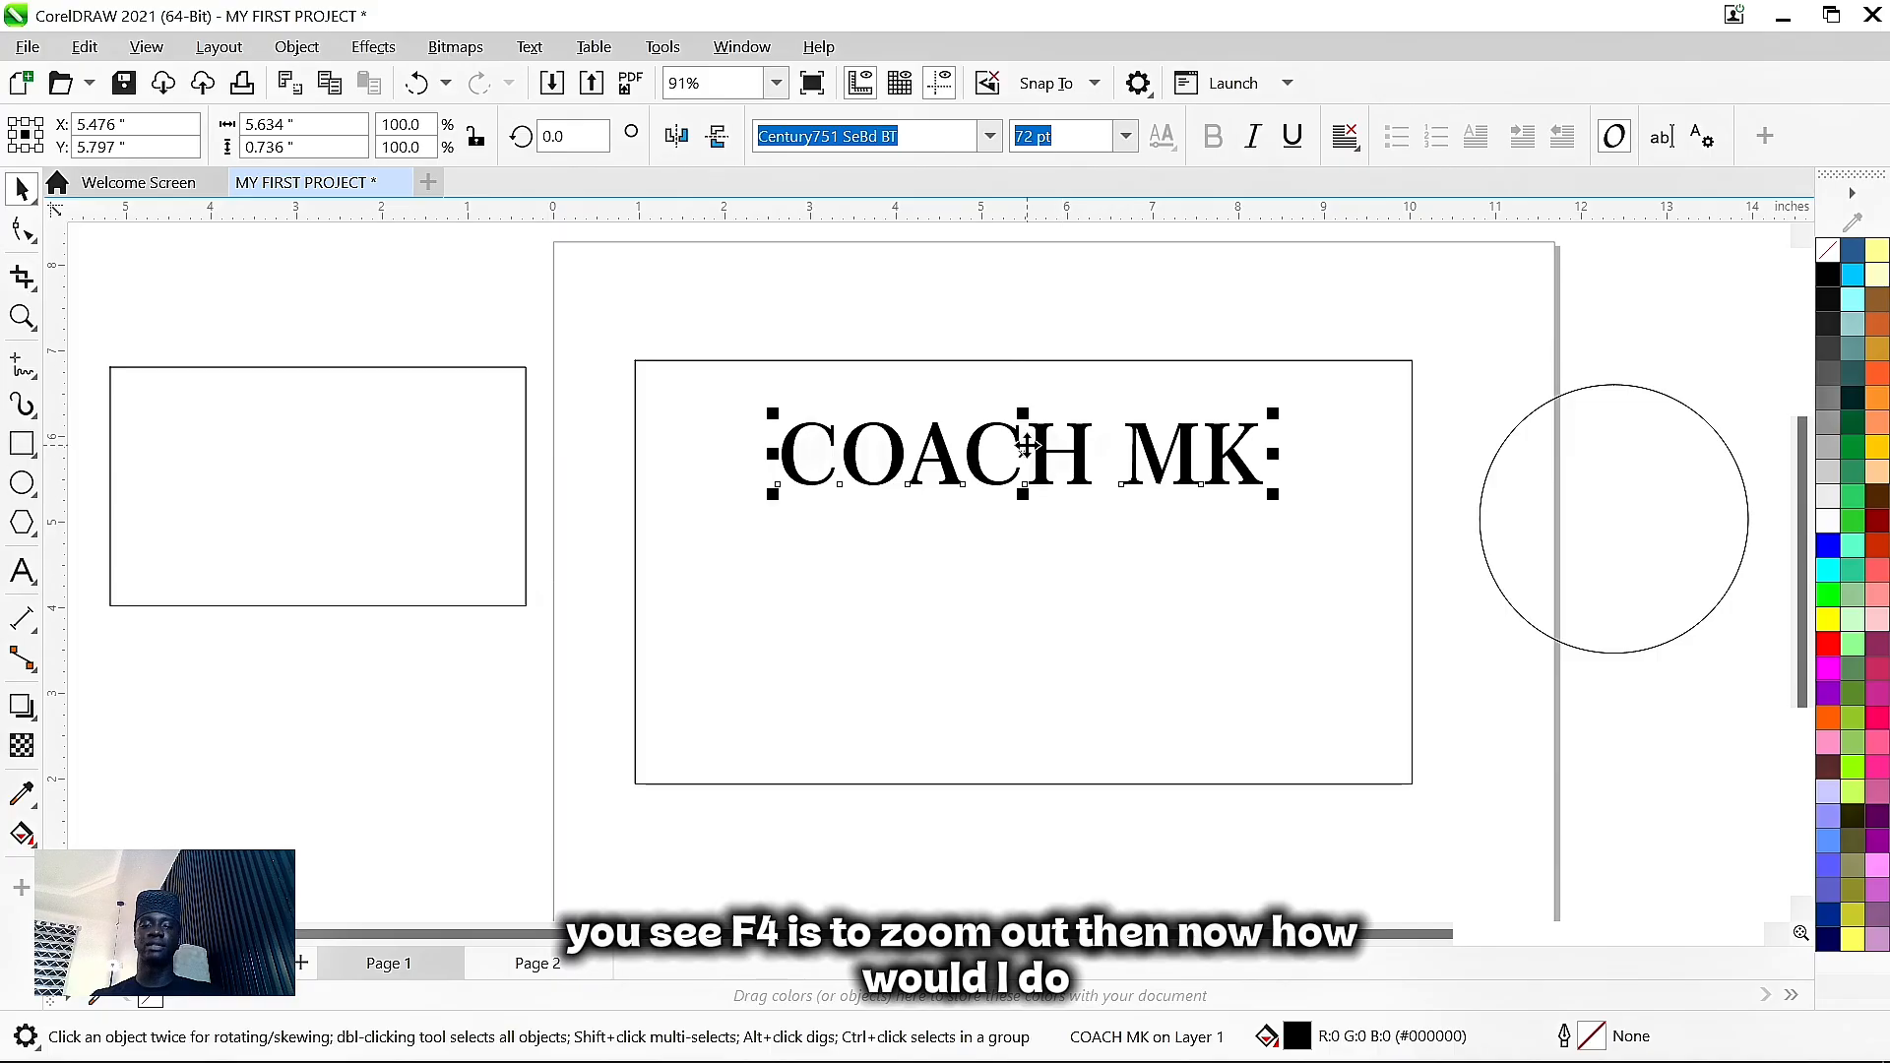
pyautogui.moveTo(1025, 445); pyautogui.dragTo(1017, 702)
pyautogui.rightClick(1017, 702)
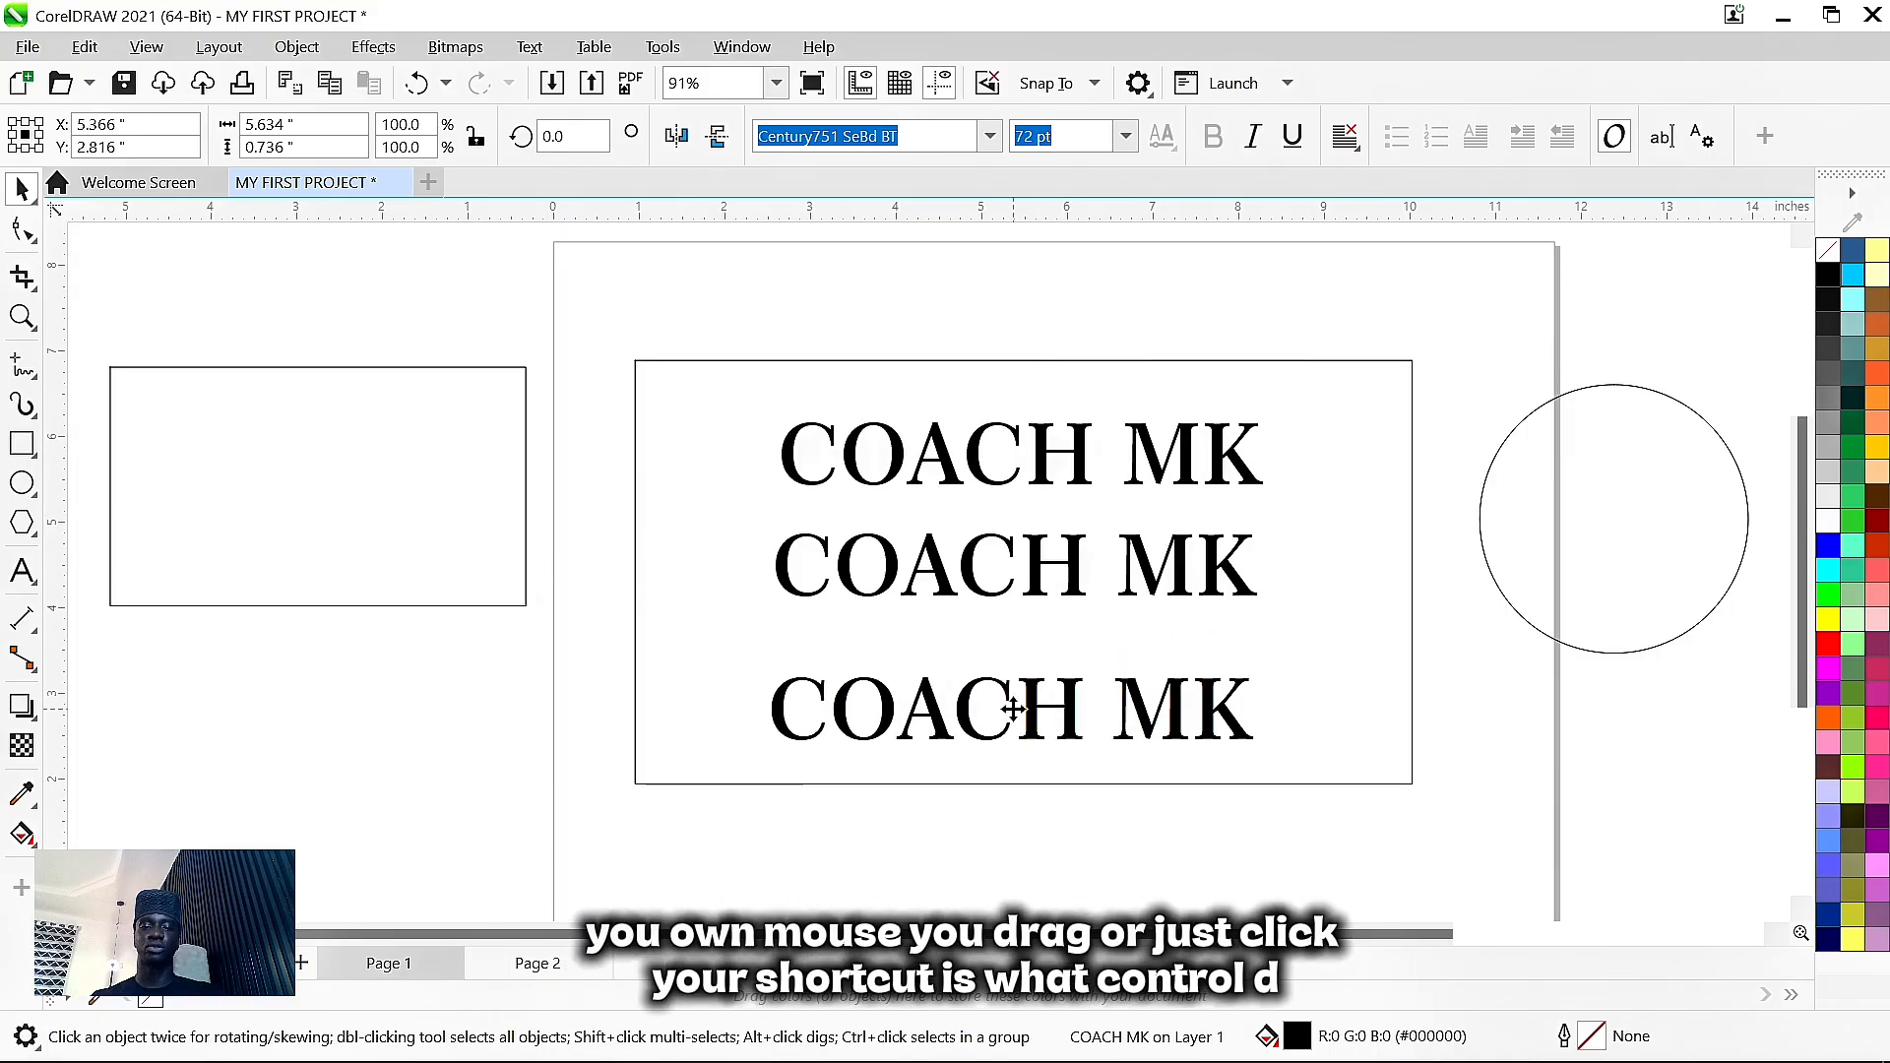
pyautogui.click(975, 579)
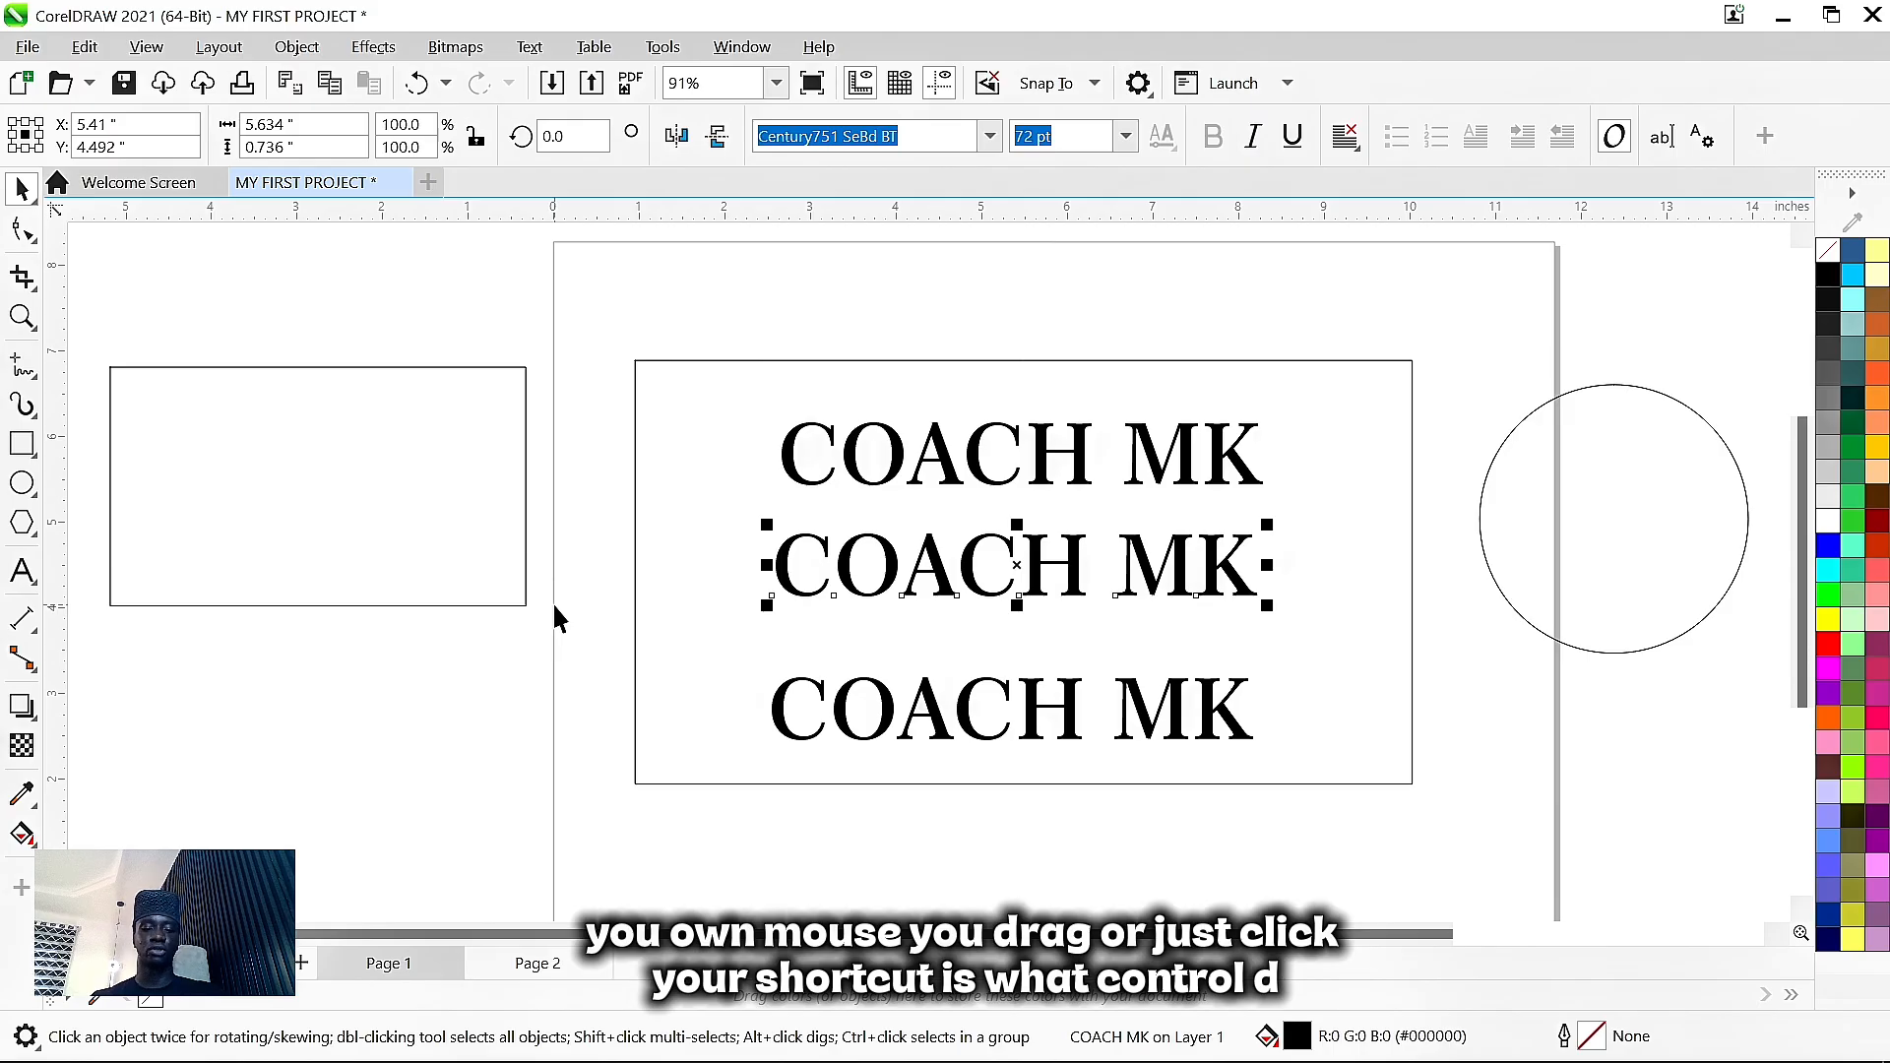
pyautogui.press('d')
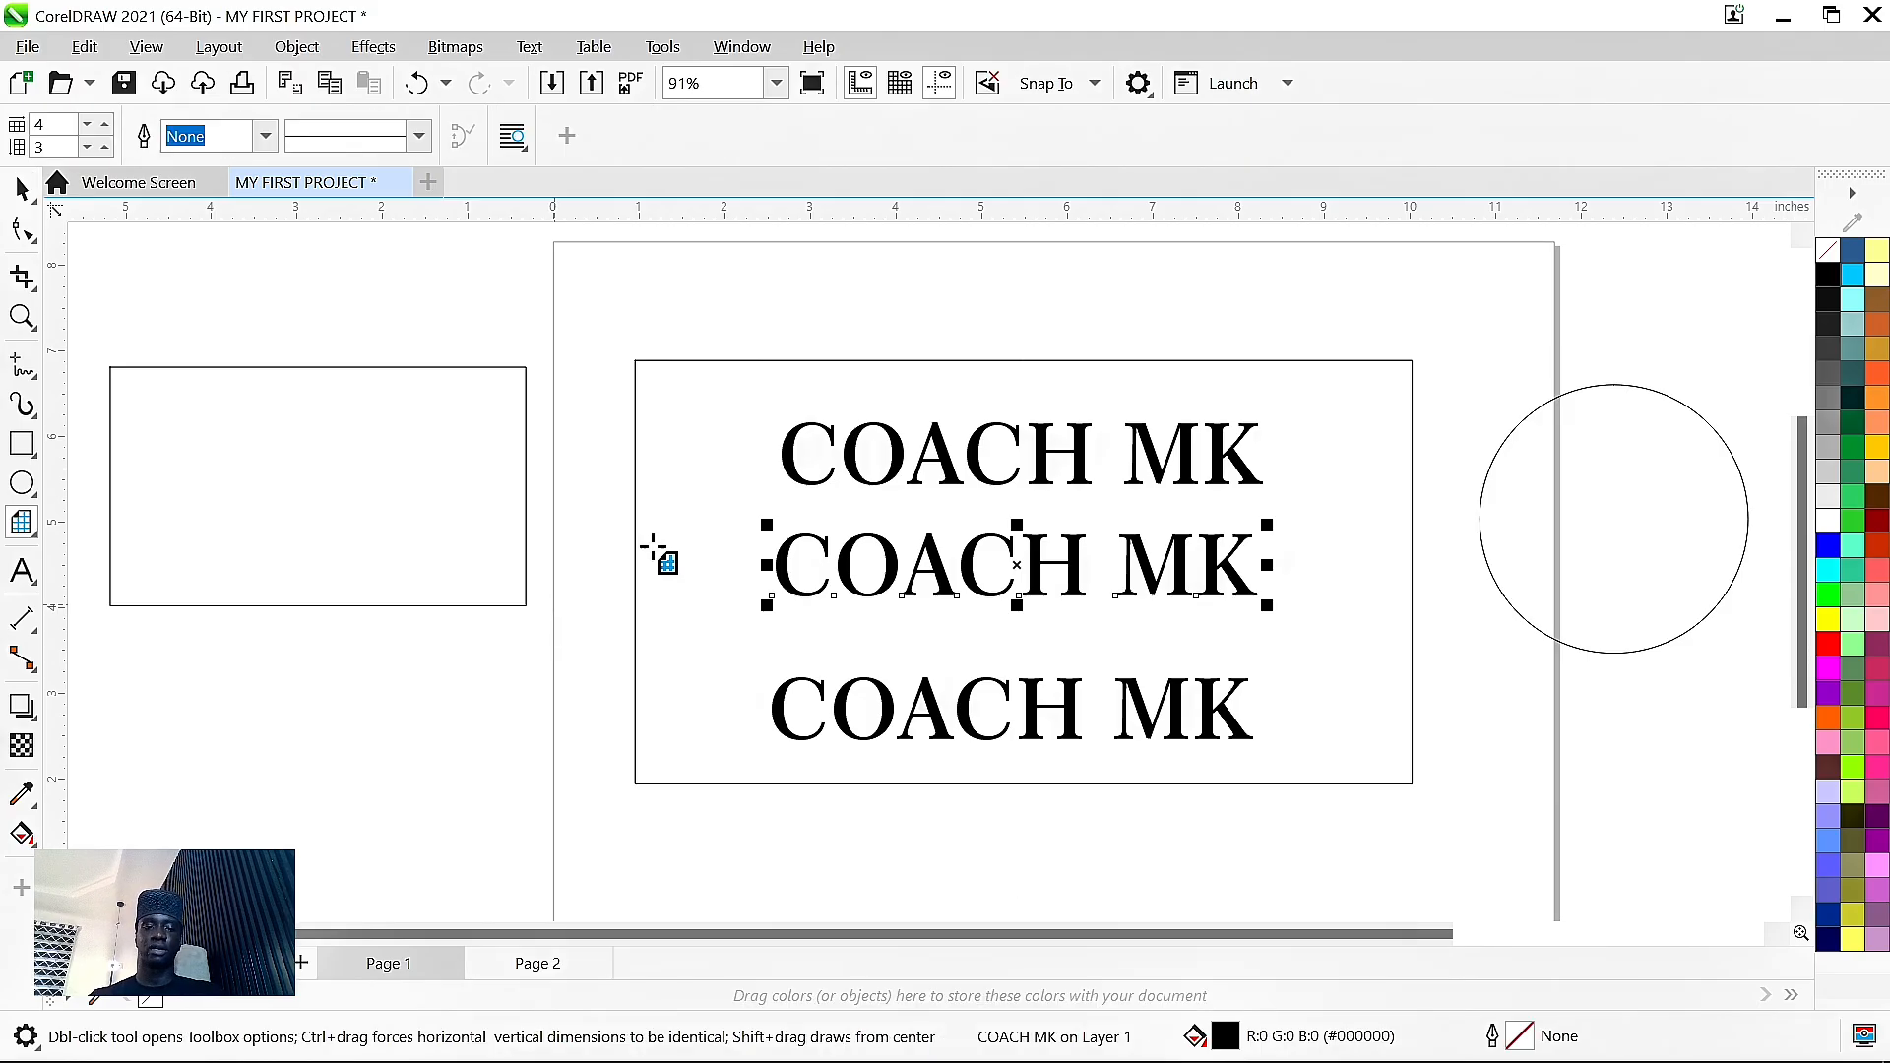
pyautogui.press('space')
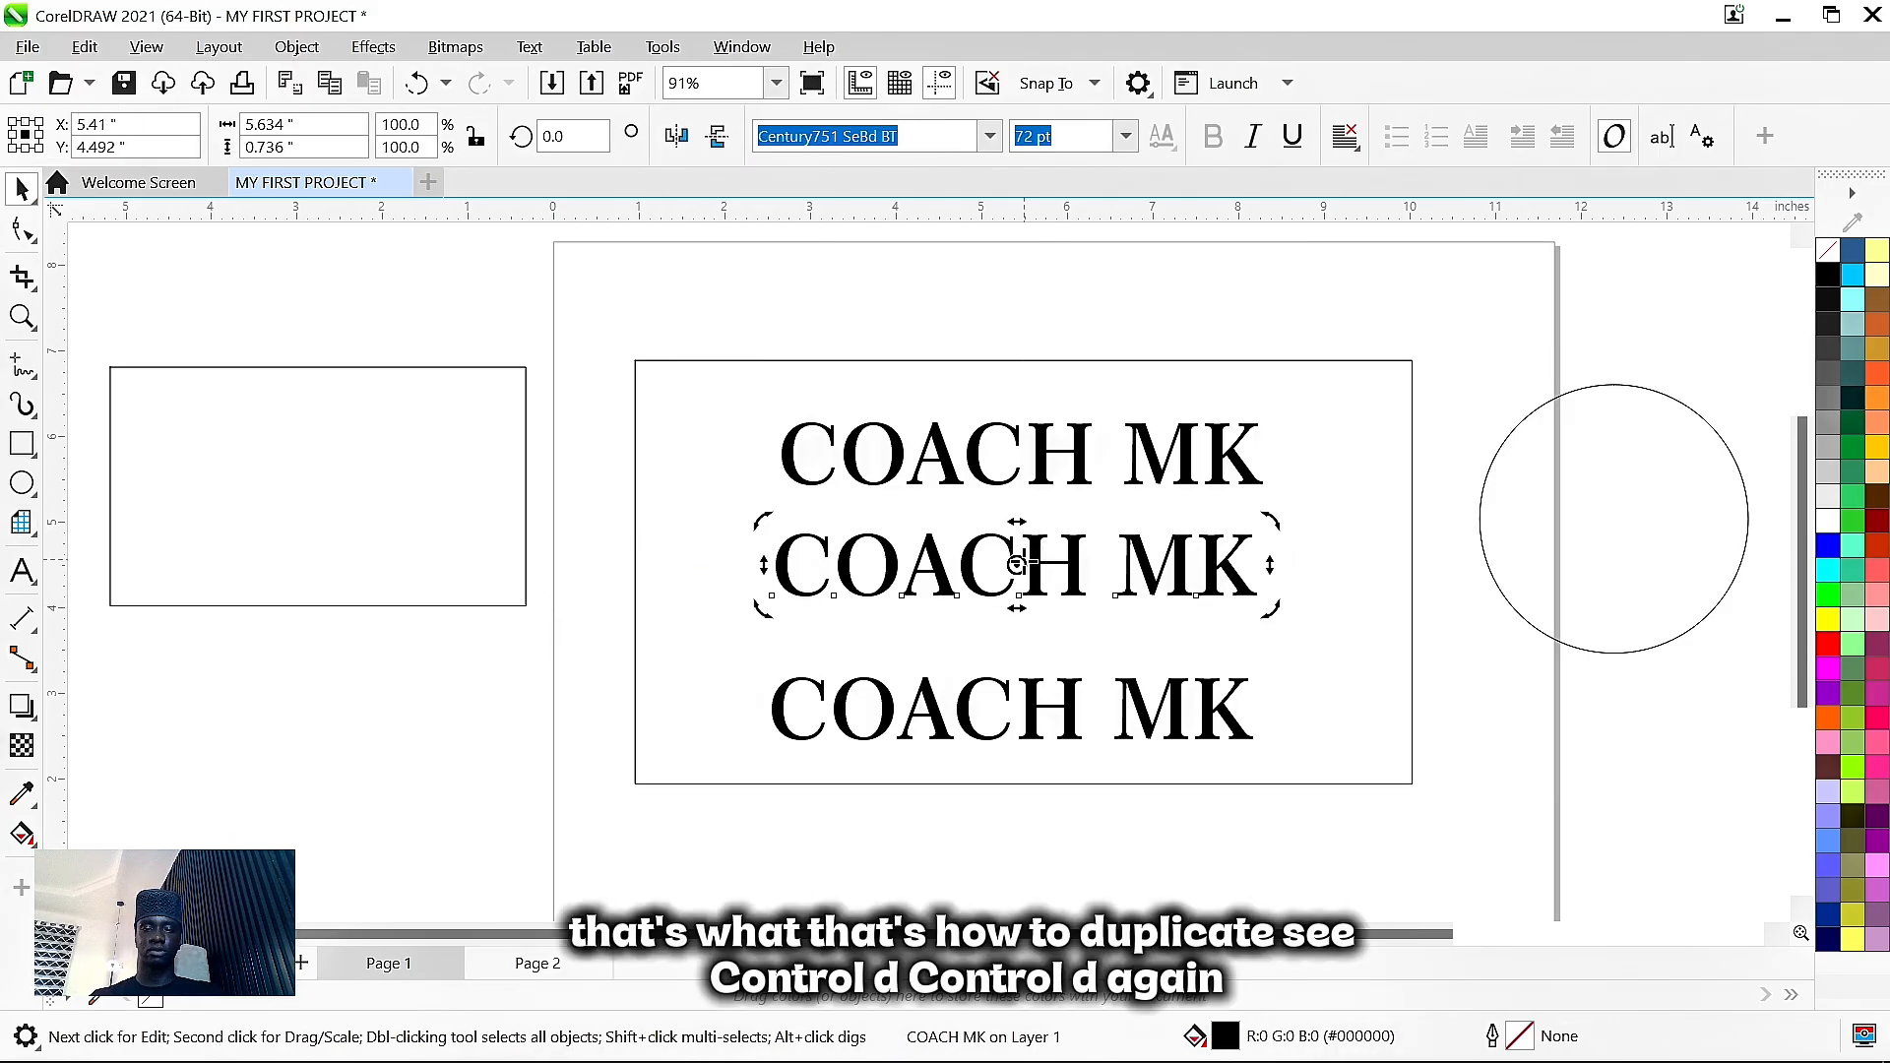
pyautogui.hotkey('ctrl', 'd')
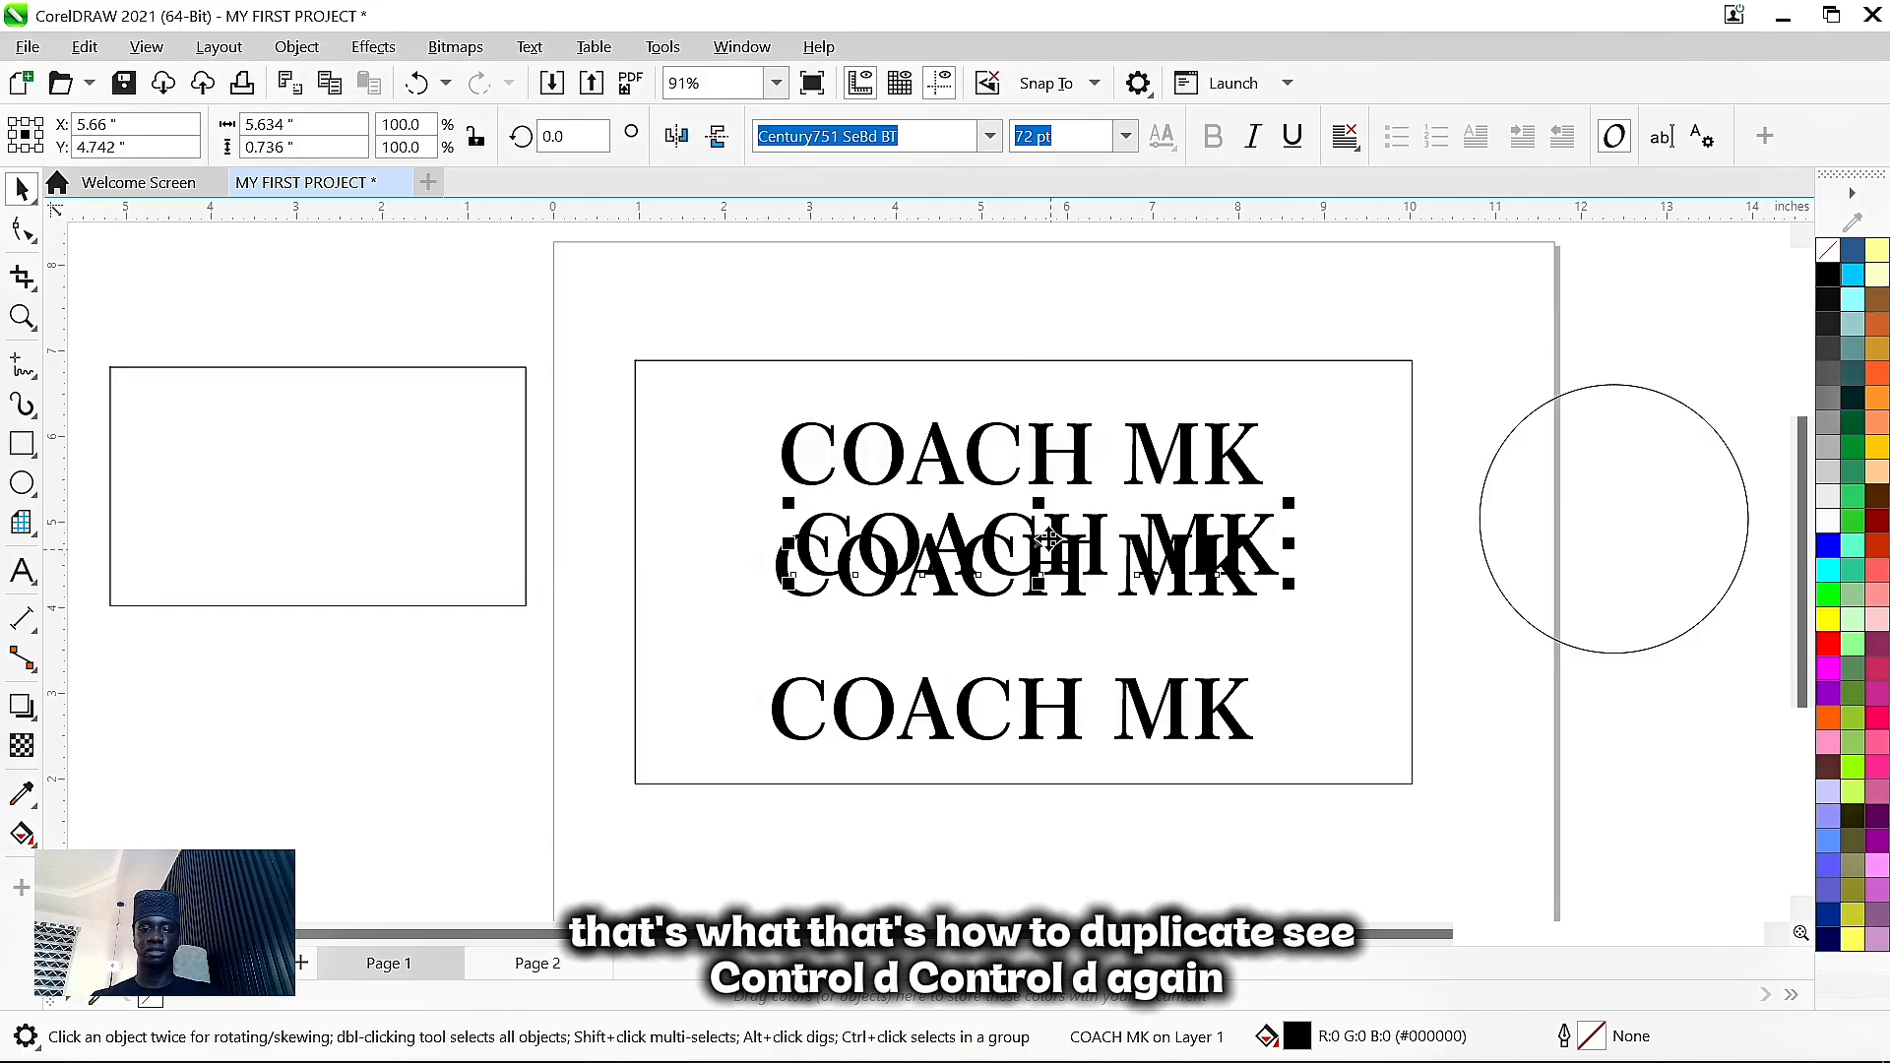
pyautogui.moveTo(1029, 537); pyautogui.dragTo(1014, 360)
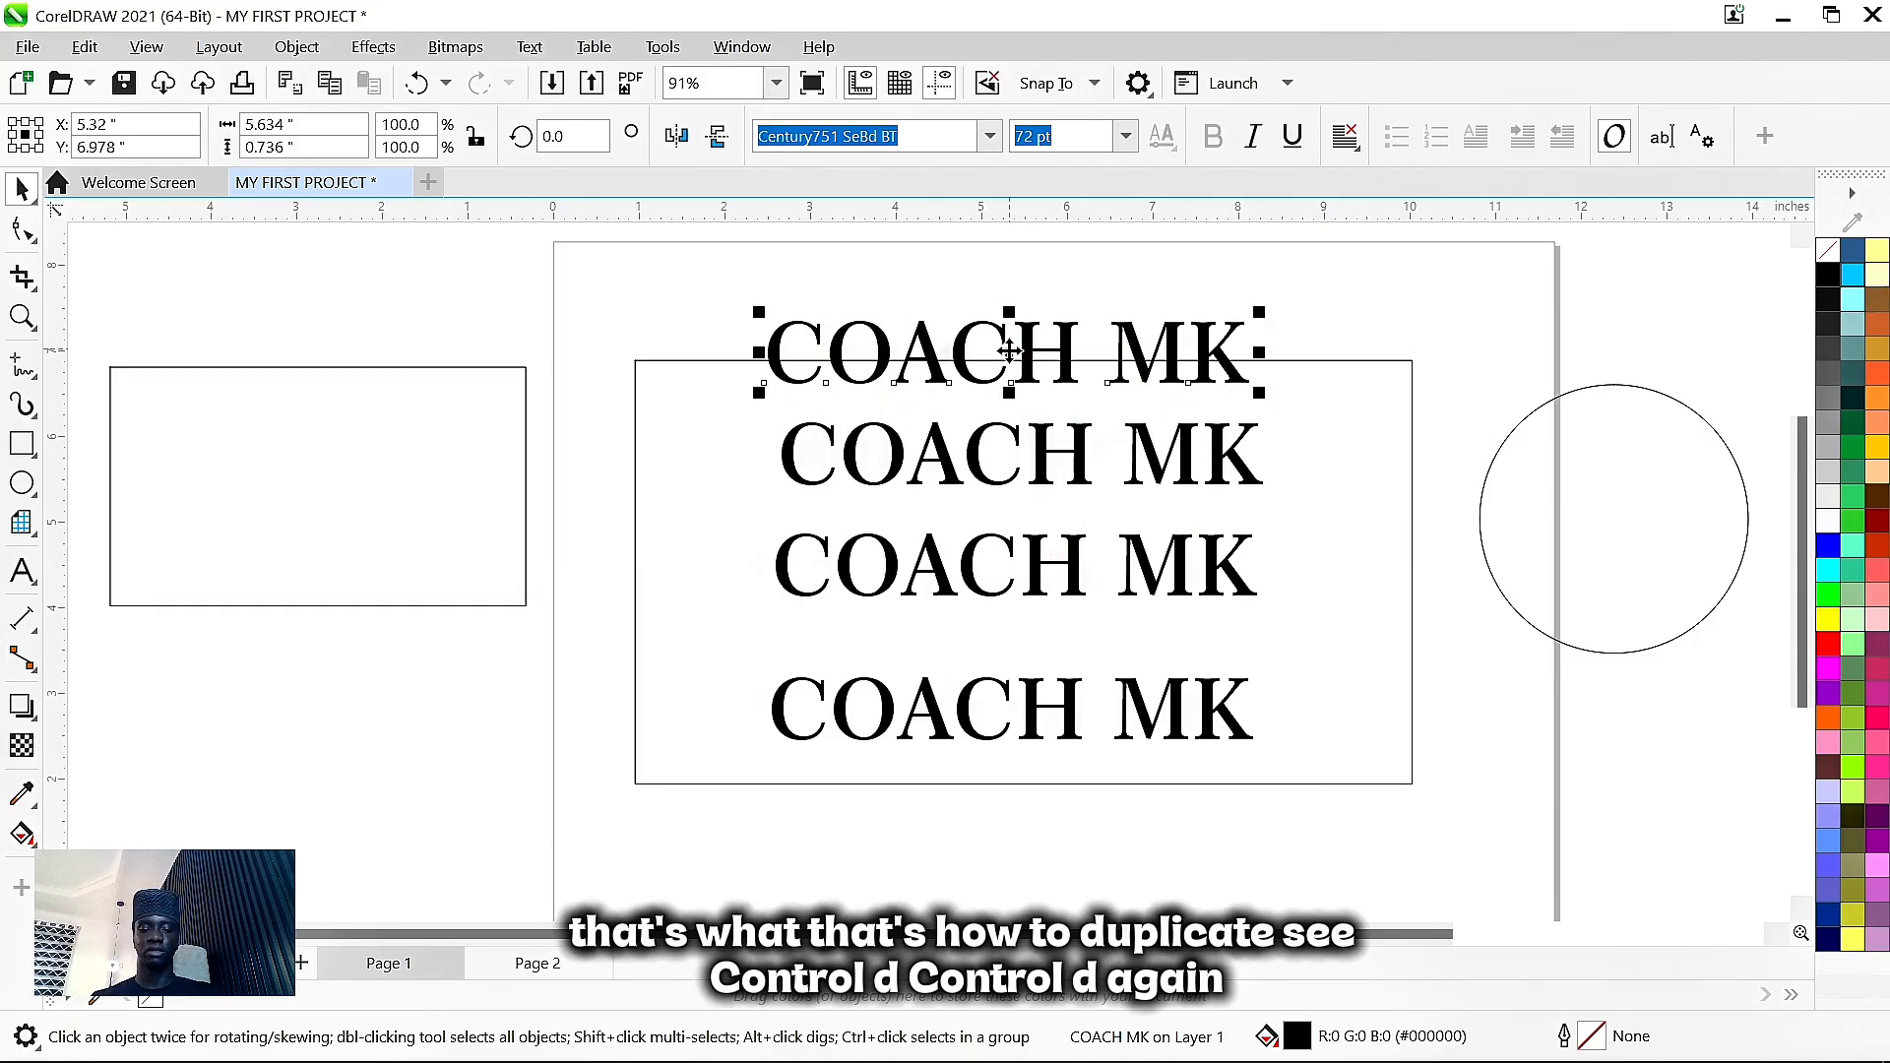
# - Duplicate the top COACH MK copy again and move the newest one further up
pyautogui.hotkey('ctrl', 'd')
pyautogui.click(1024, 377)
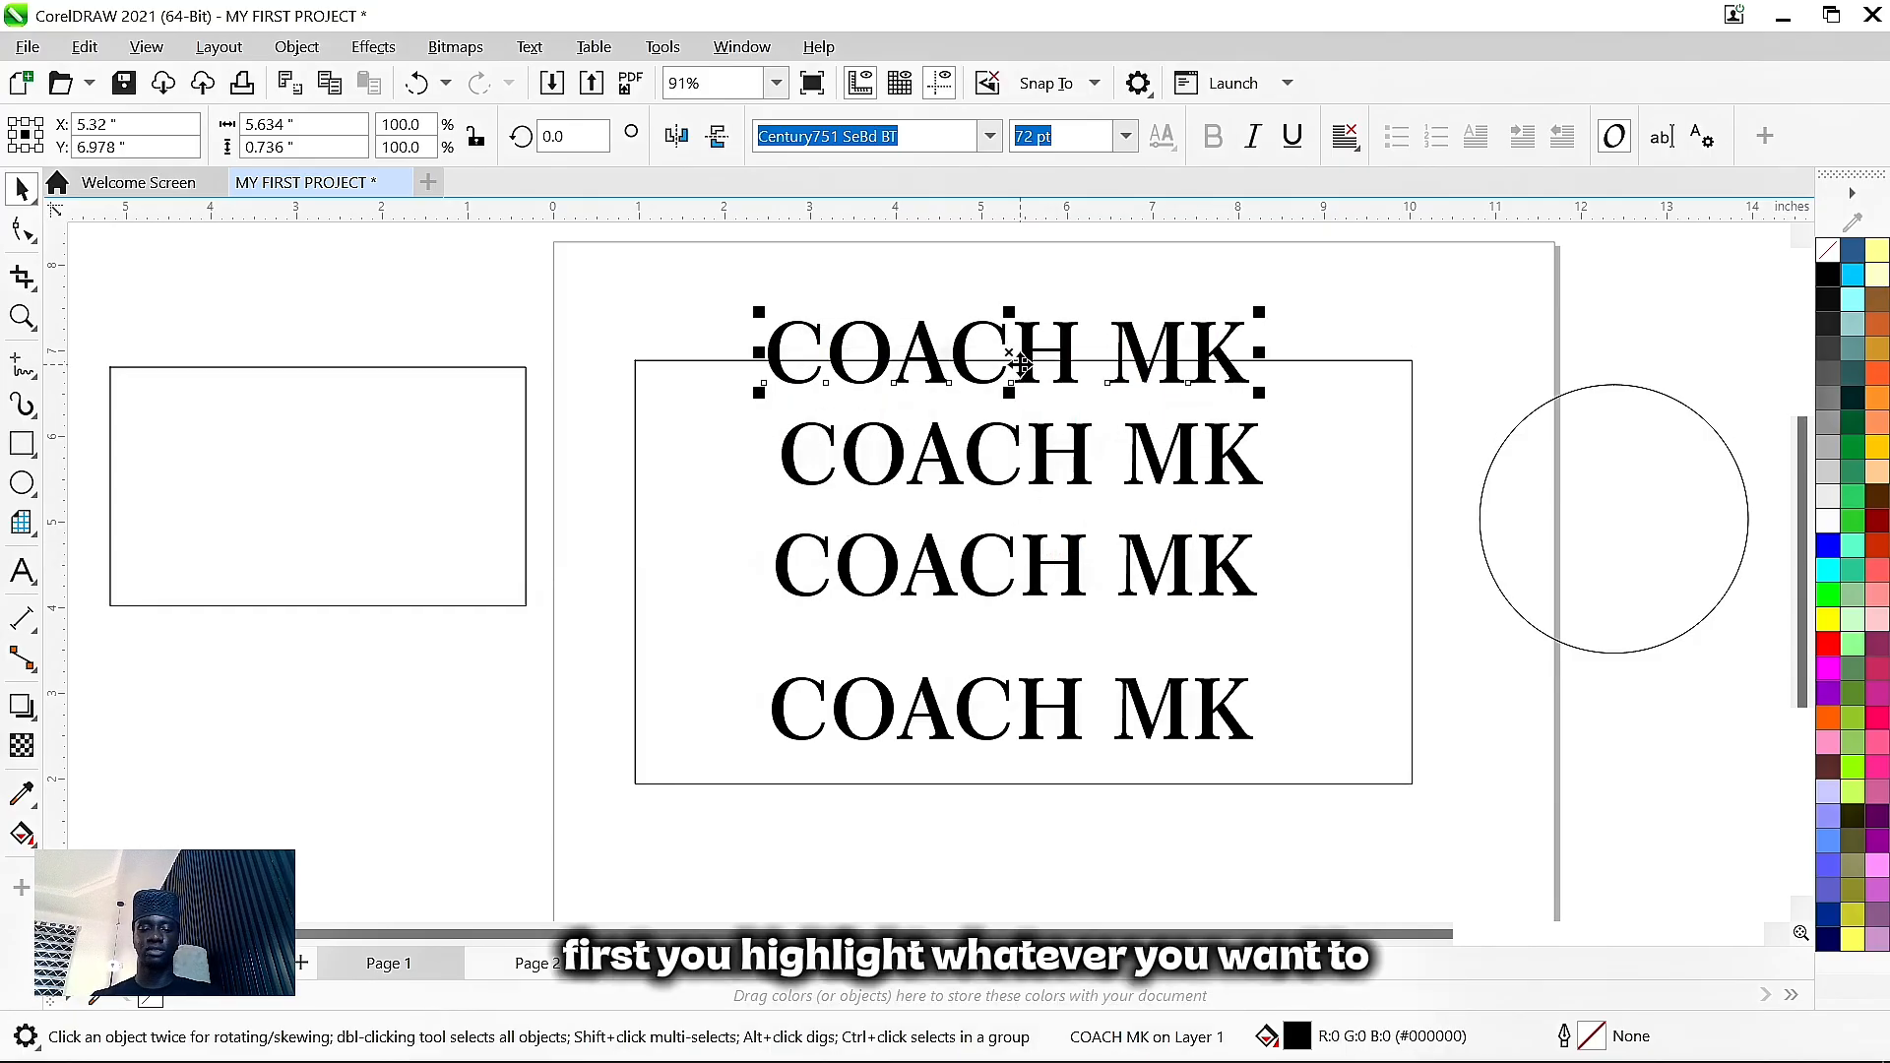
pyautogui.hotkey('ctrl', 'd')
pyautogui.moveTo(1030, 331); pyautogui.dragTo(1019, 268)
# - Delete the two extra COACH MK copies above the rectangle, leaving three stacked titles
pyautogui.click(1002, 372)
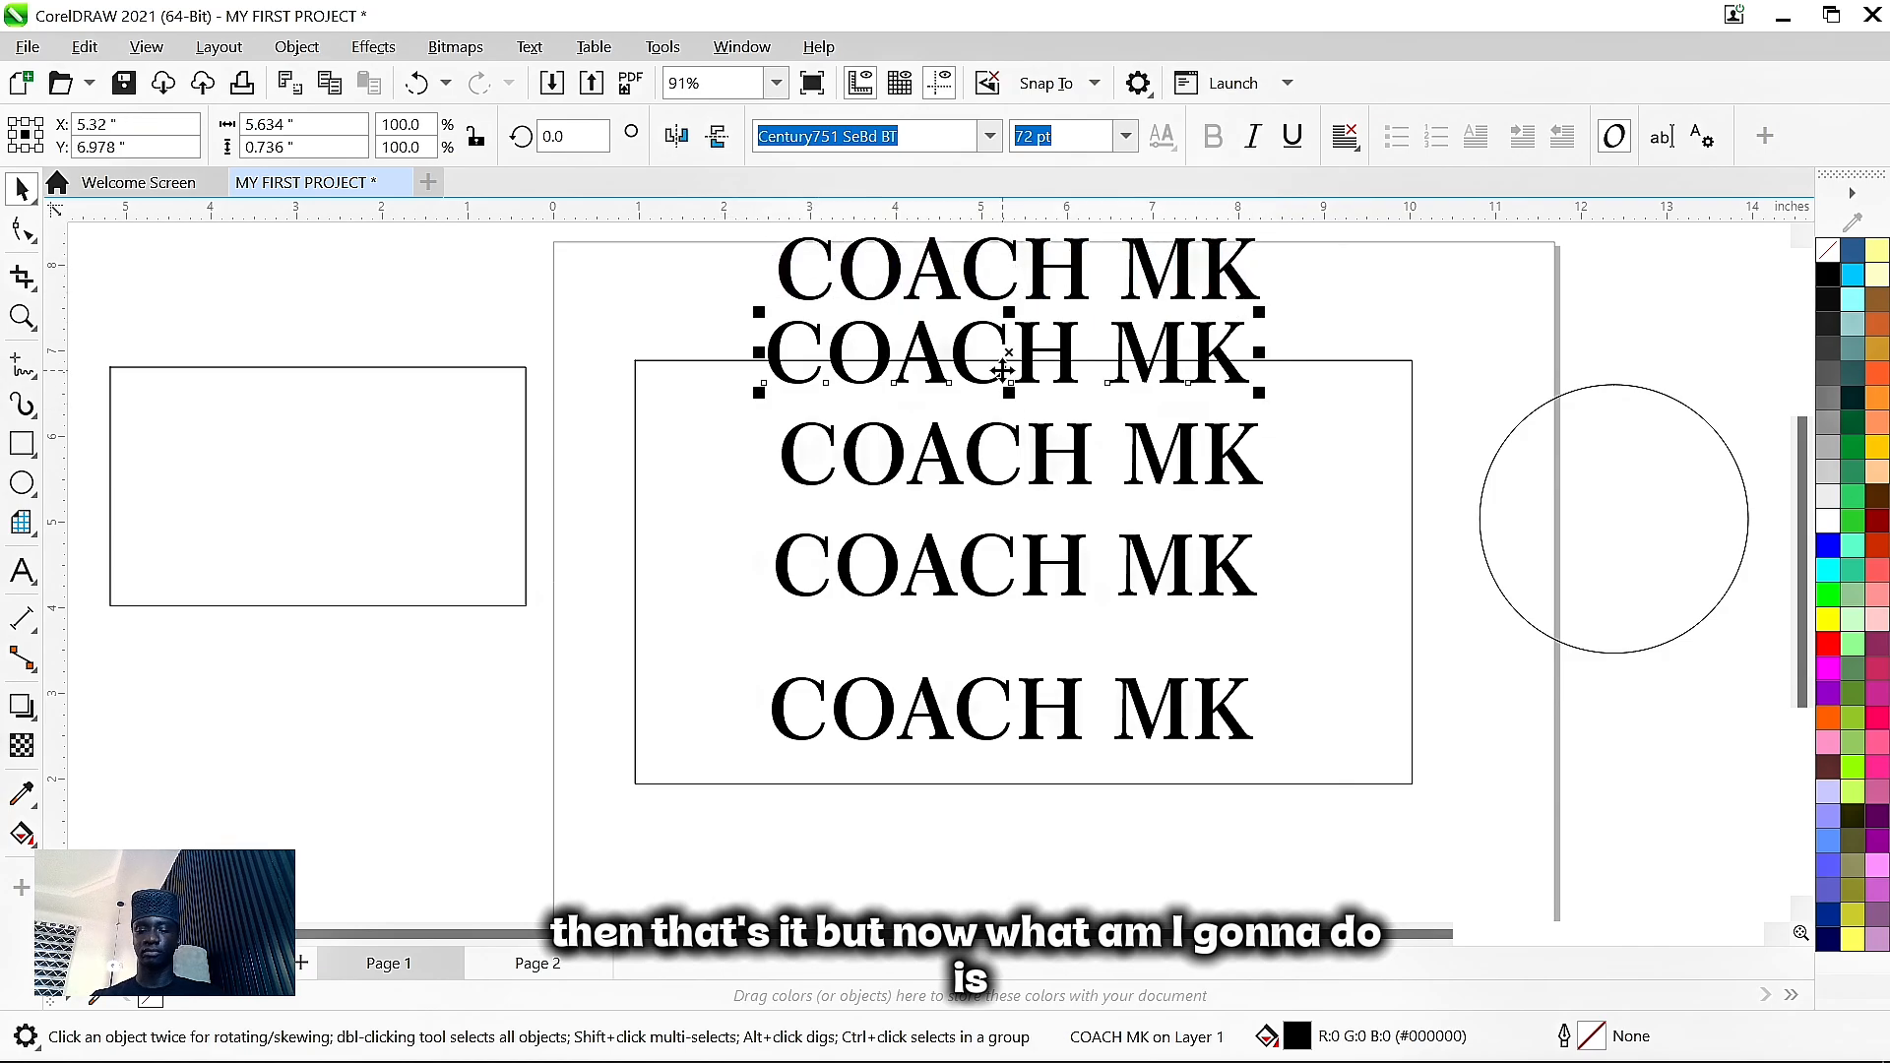
pyautogui.click(980, 455)
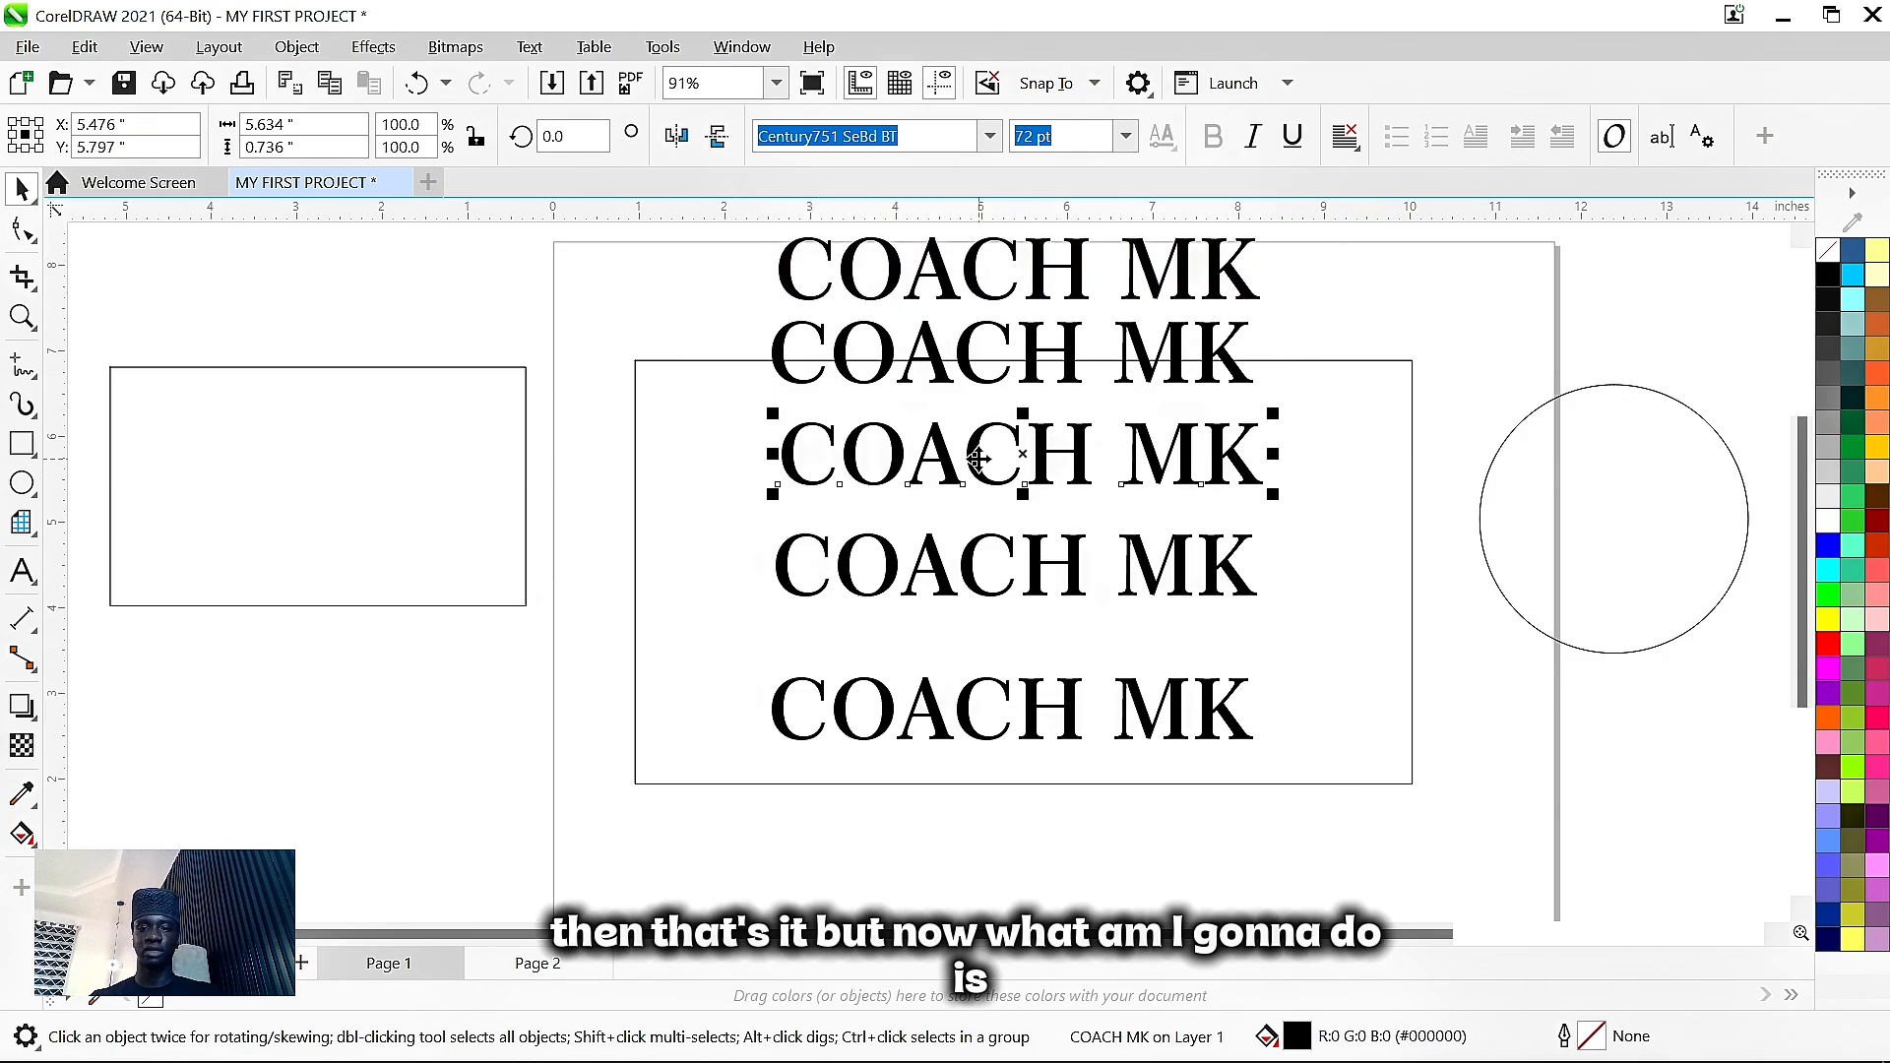
pyautogui.click(1142, 270)
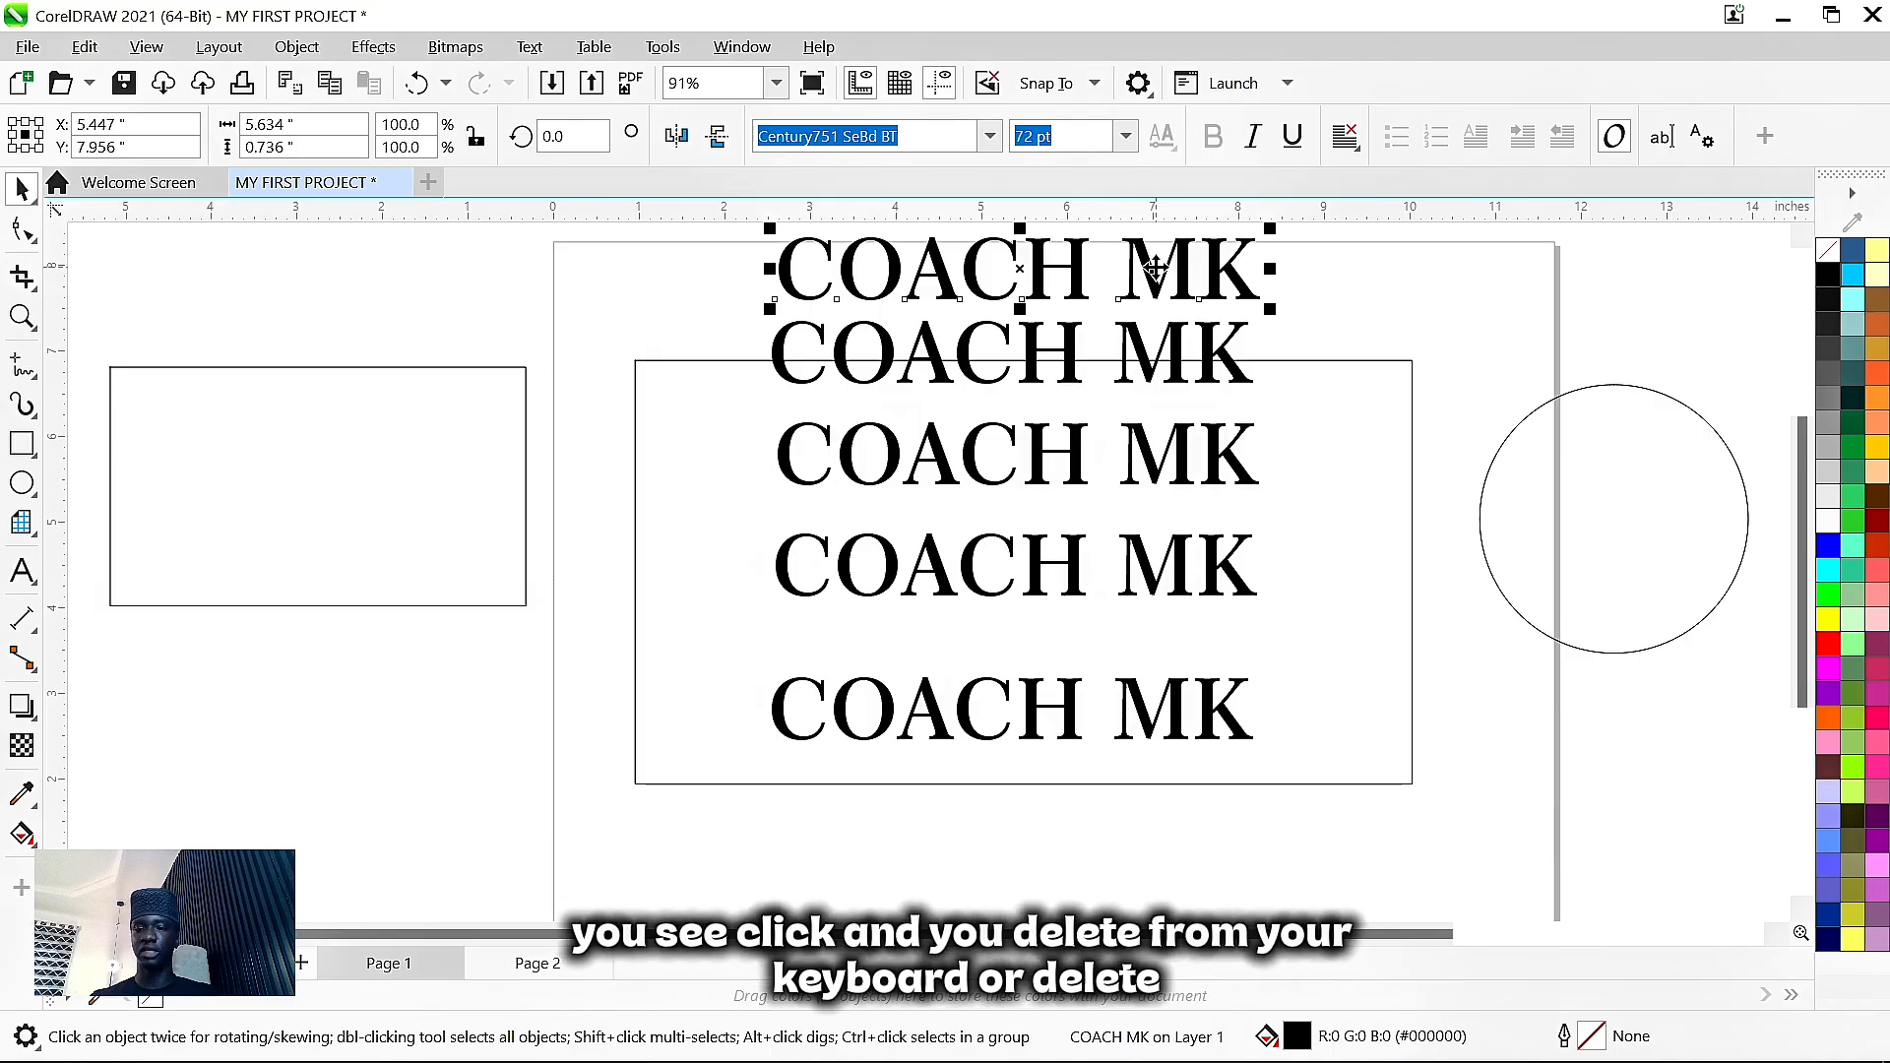
pyautogui.press('Delete')
pyautogui.click(1158, 275)
pyautogui.click(1178, 350)
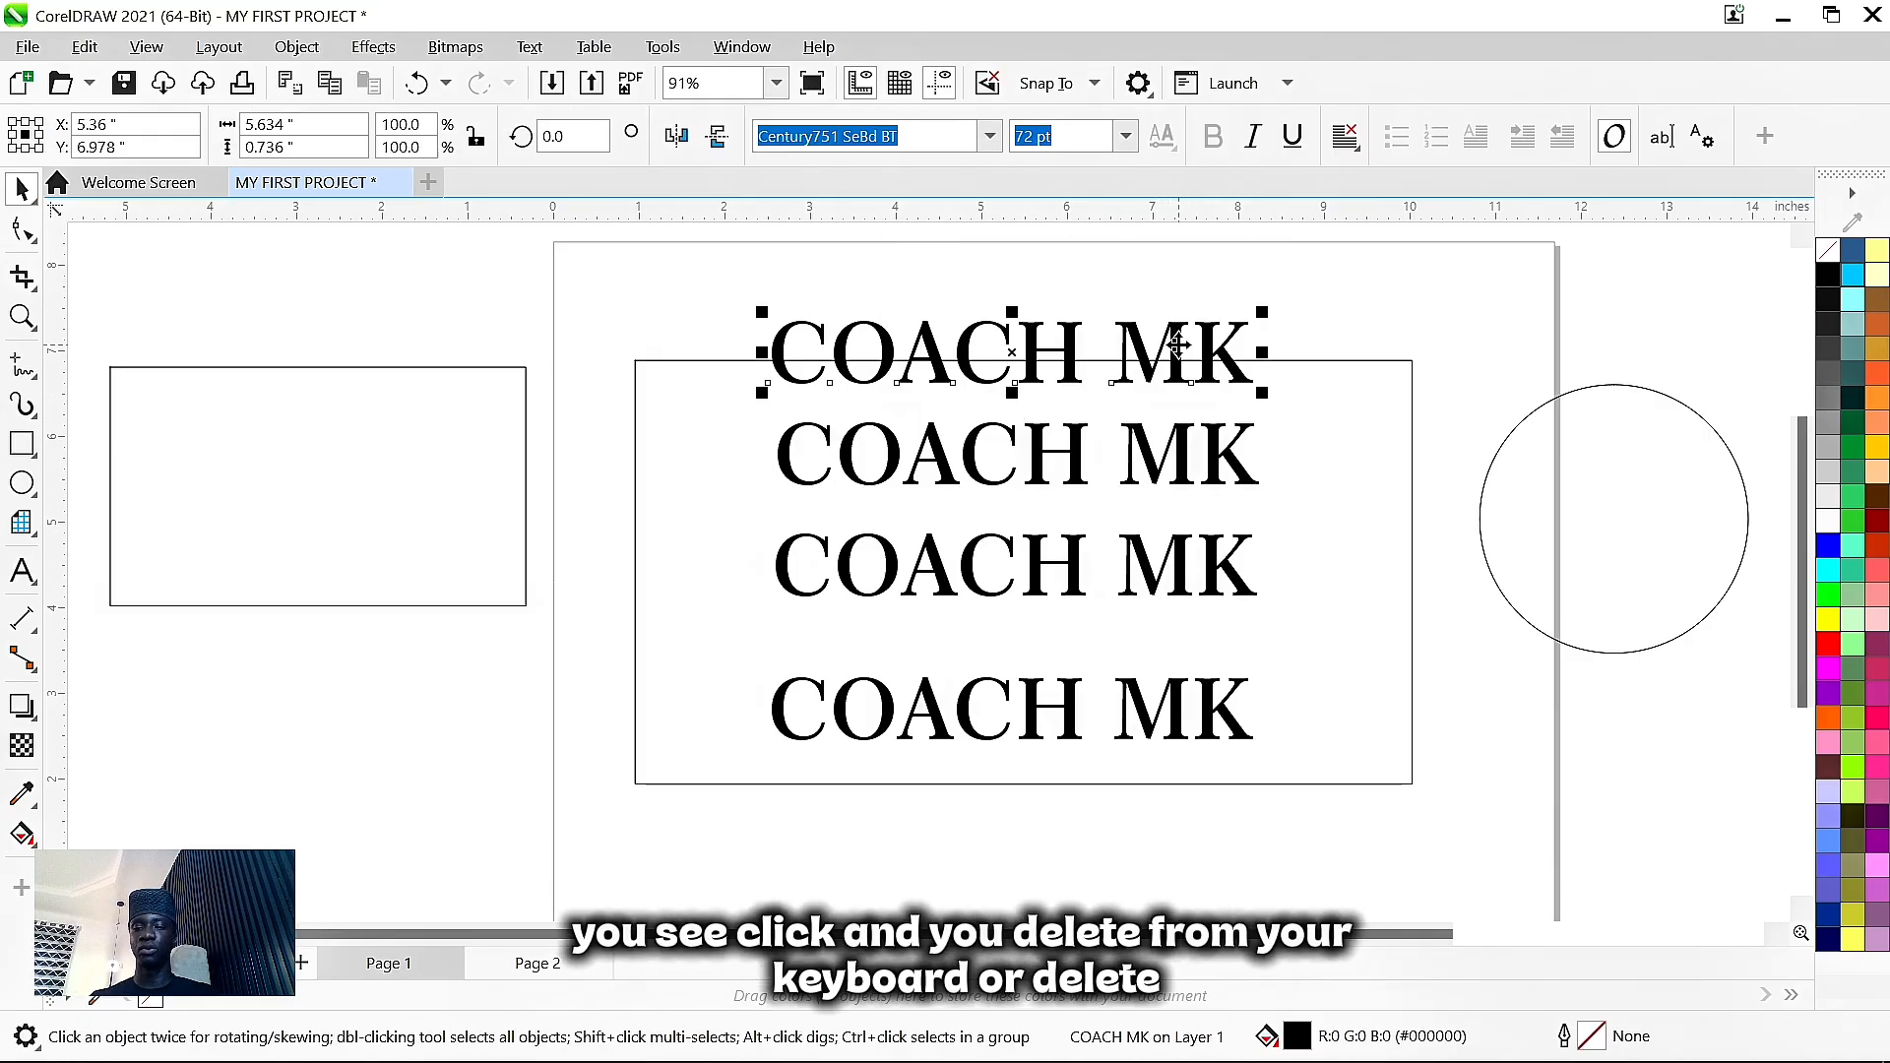
pyautogui.press('Delete')
pyautogui.click(1181, 449)
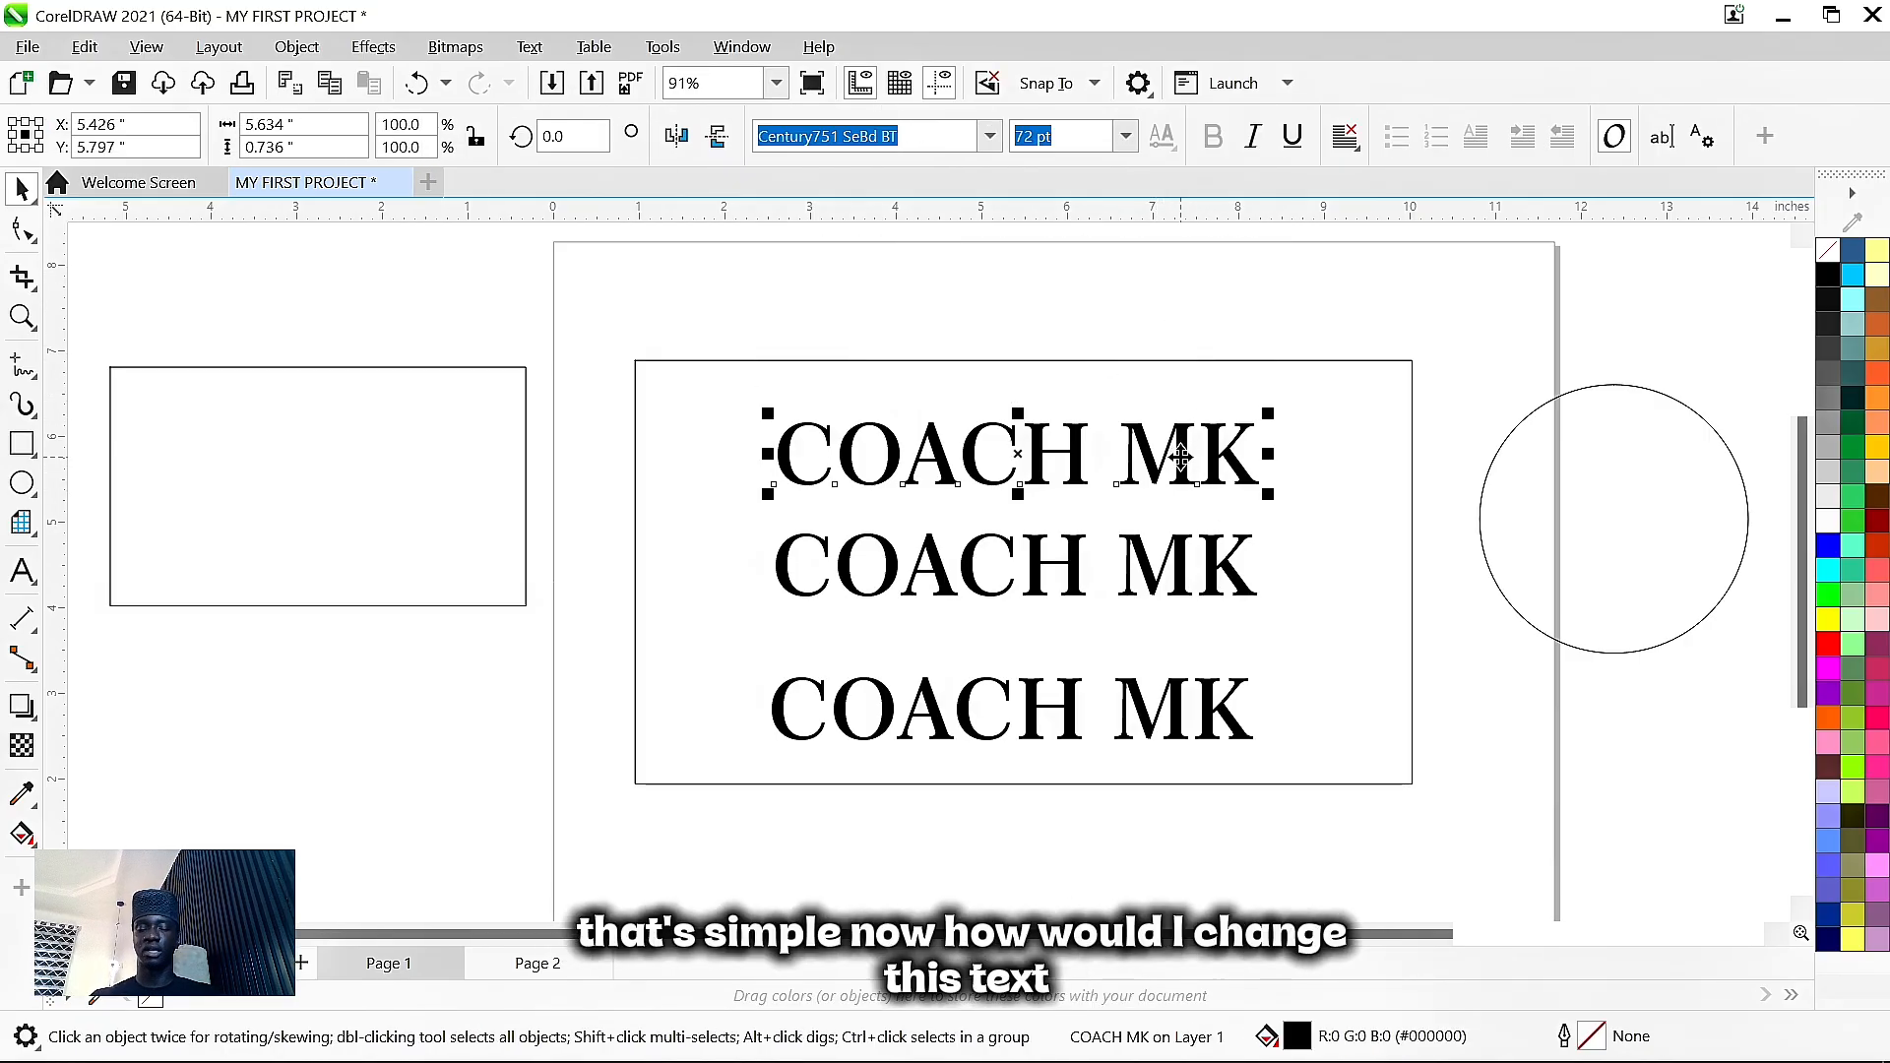
pyautogui.moveTo(1180, 455); pyautogui.dragTo(1179, 455)
pyautogui.click(1052, 556)
pyautogui.click(1024, 550)
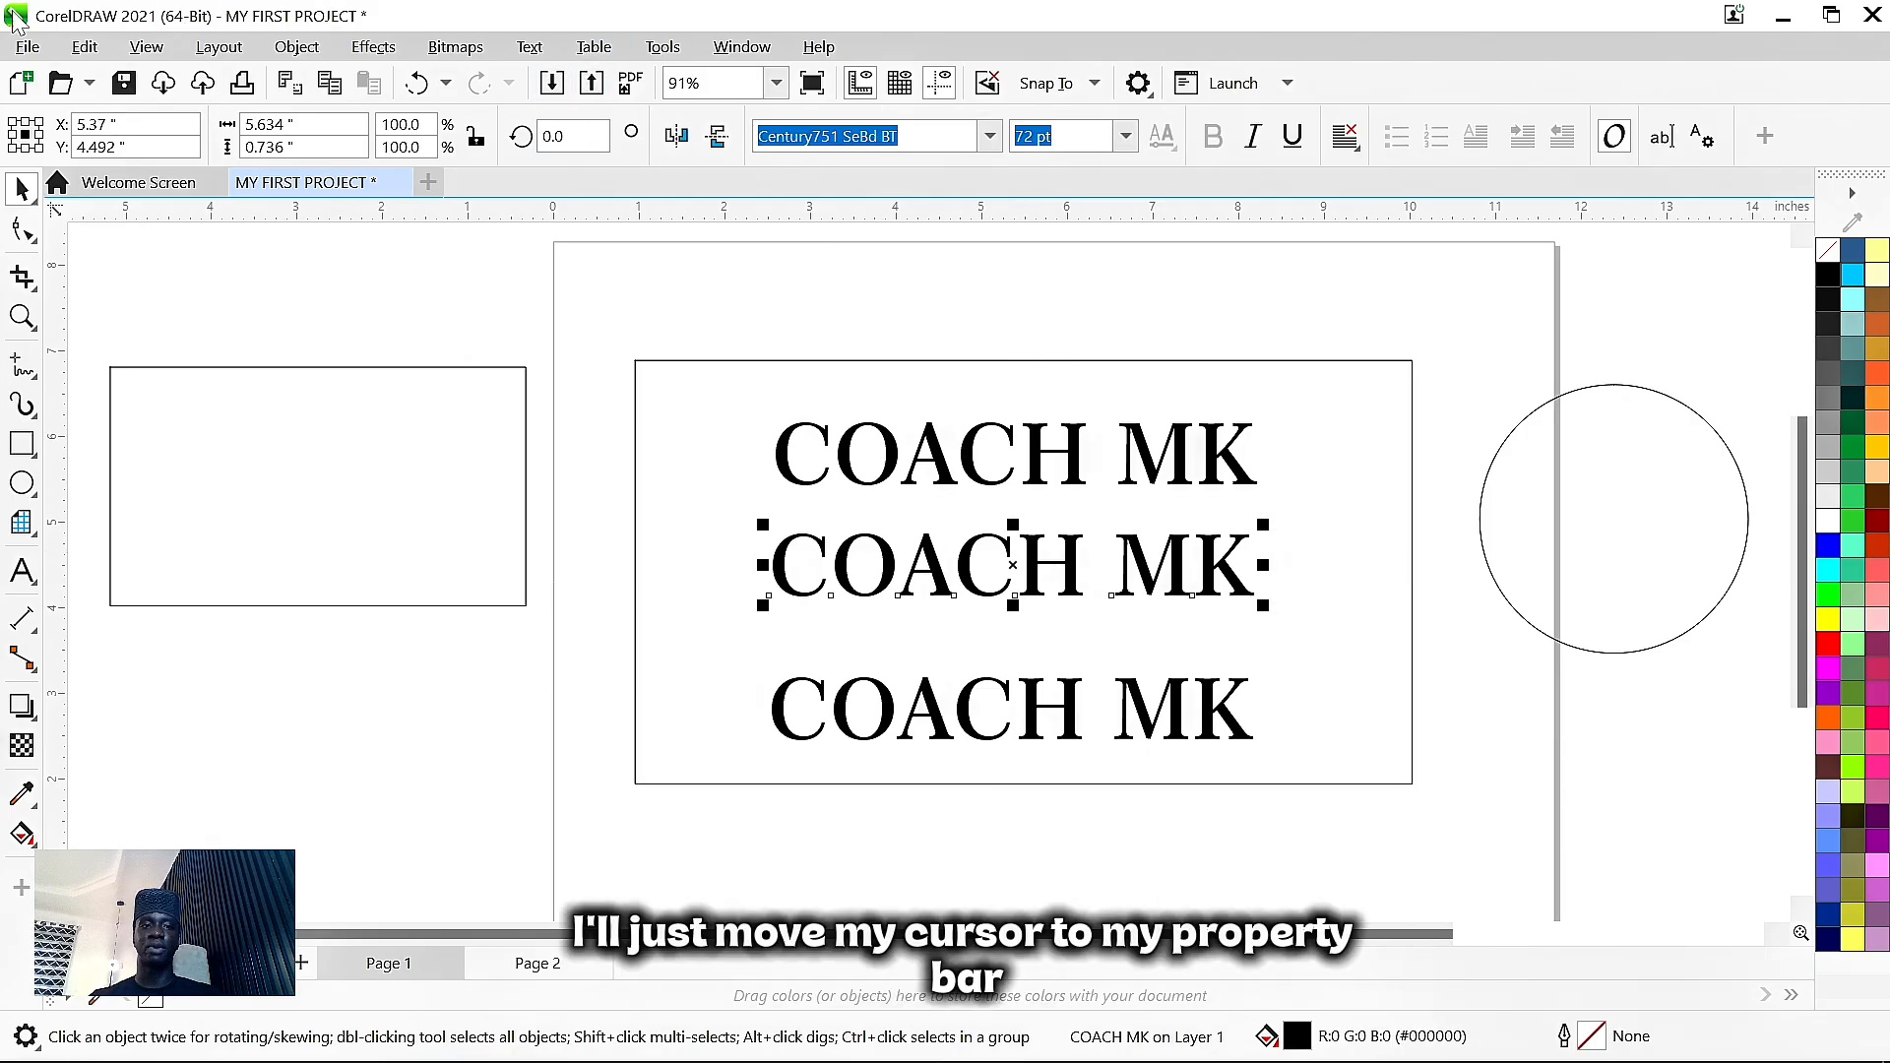
# - Change the middle title to lowercase 'coach mk'
pyautogui.click(529, 48)
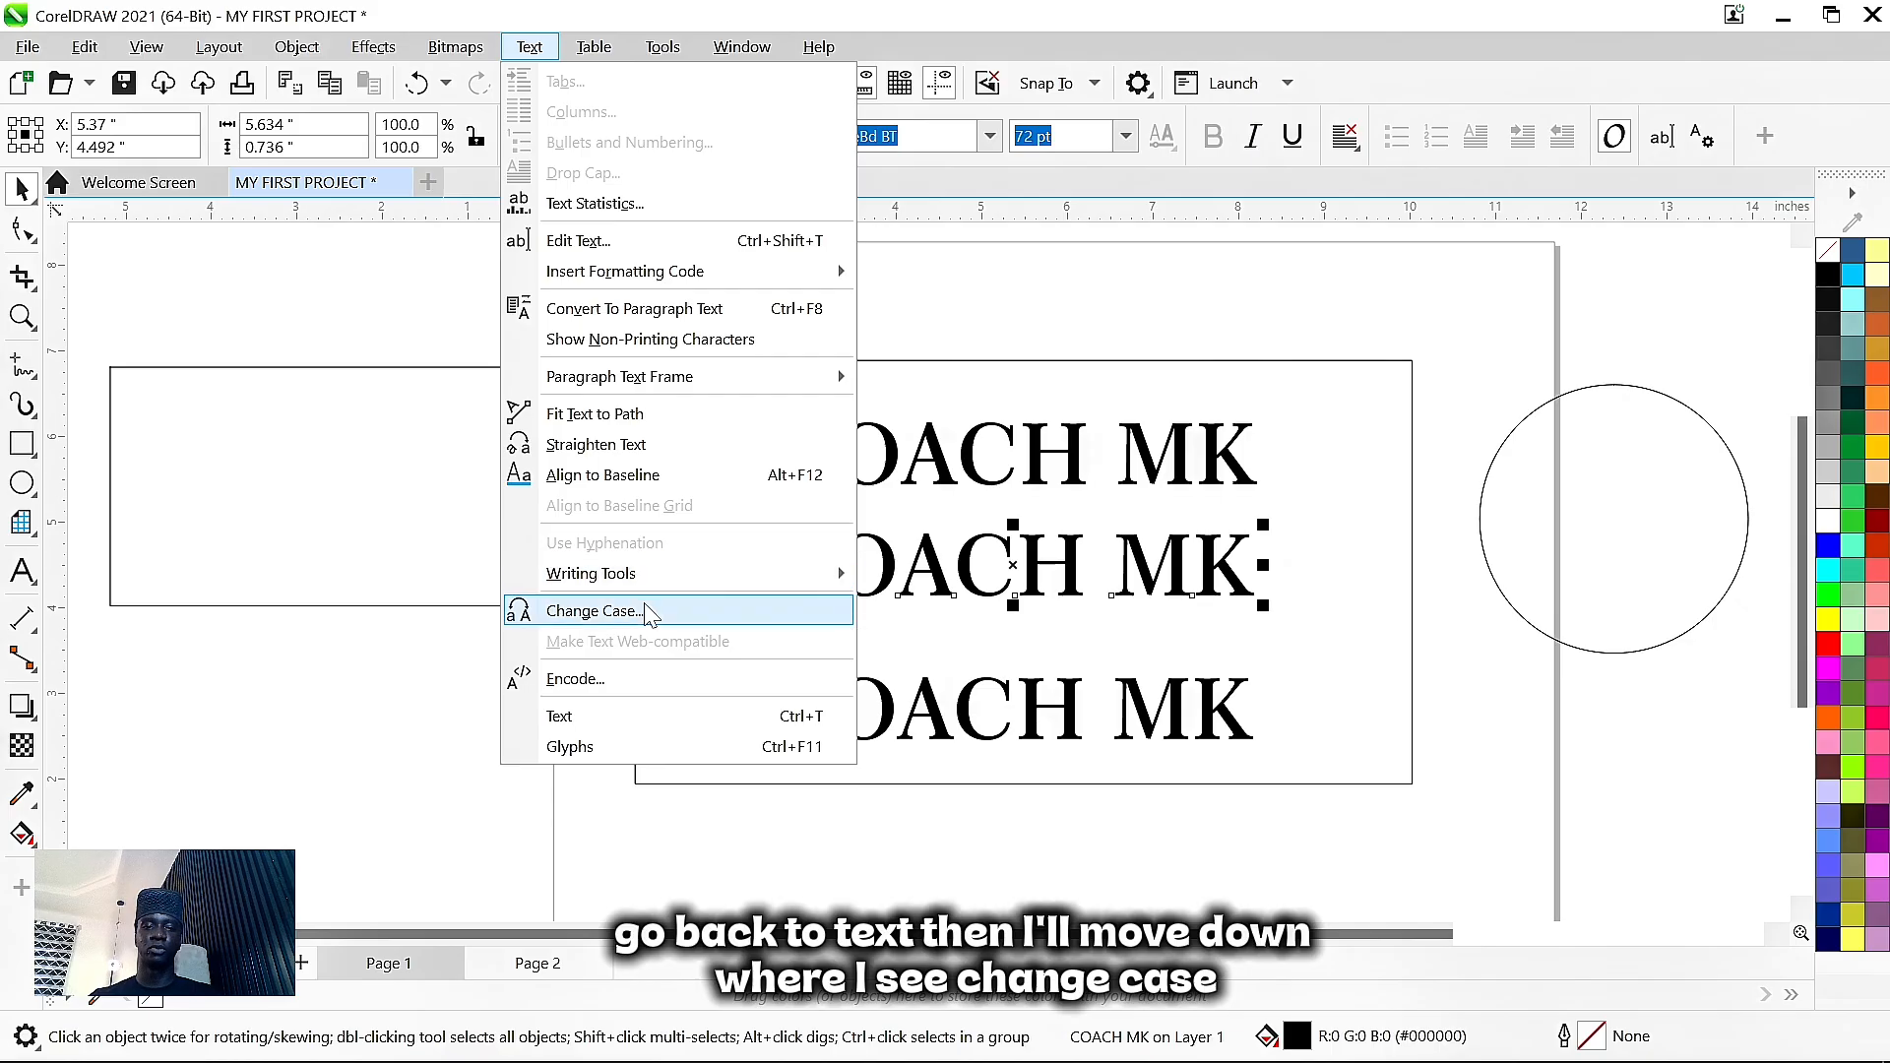
pyautogui.click(592, 611)
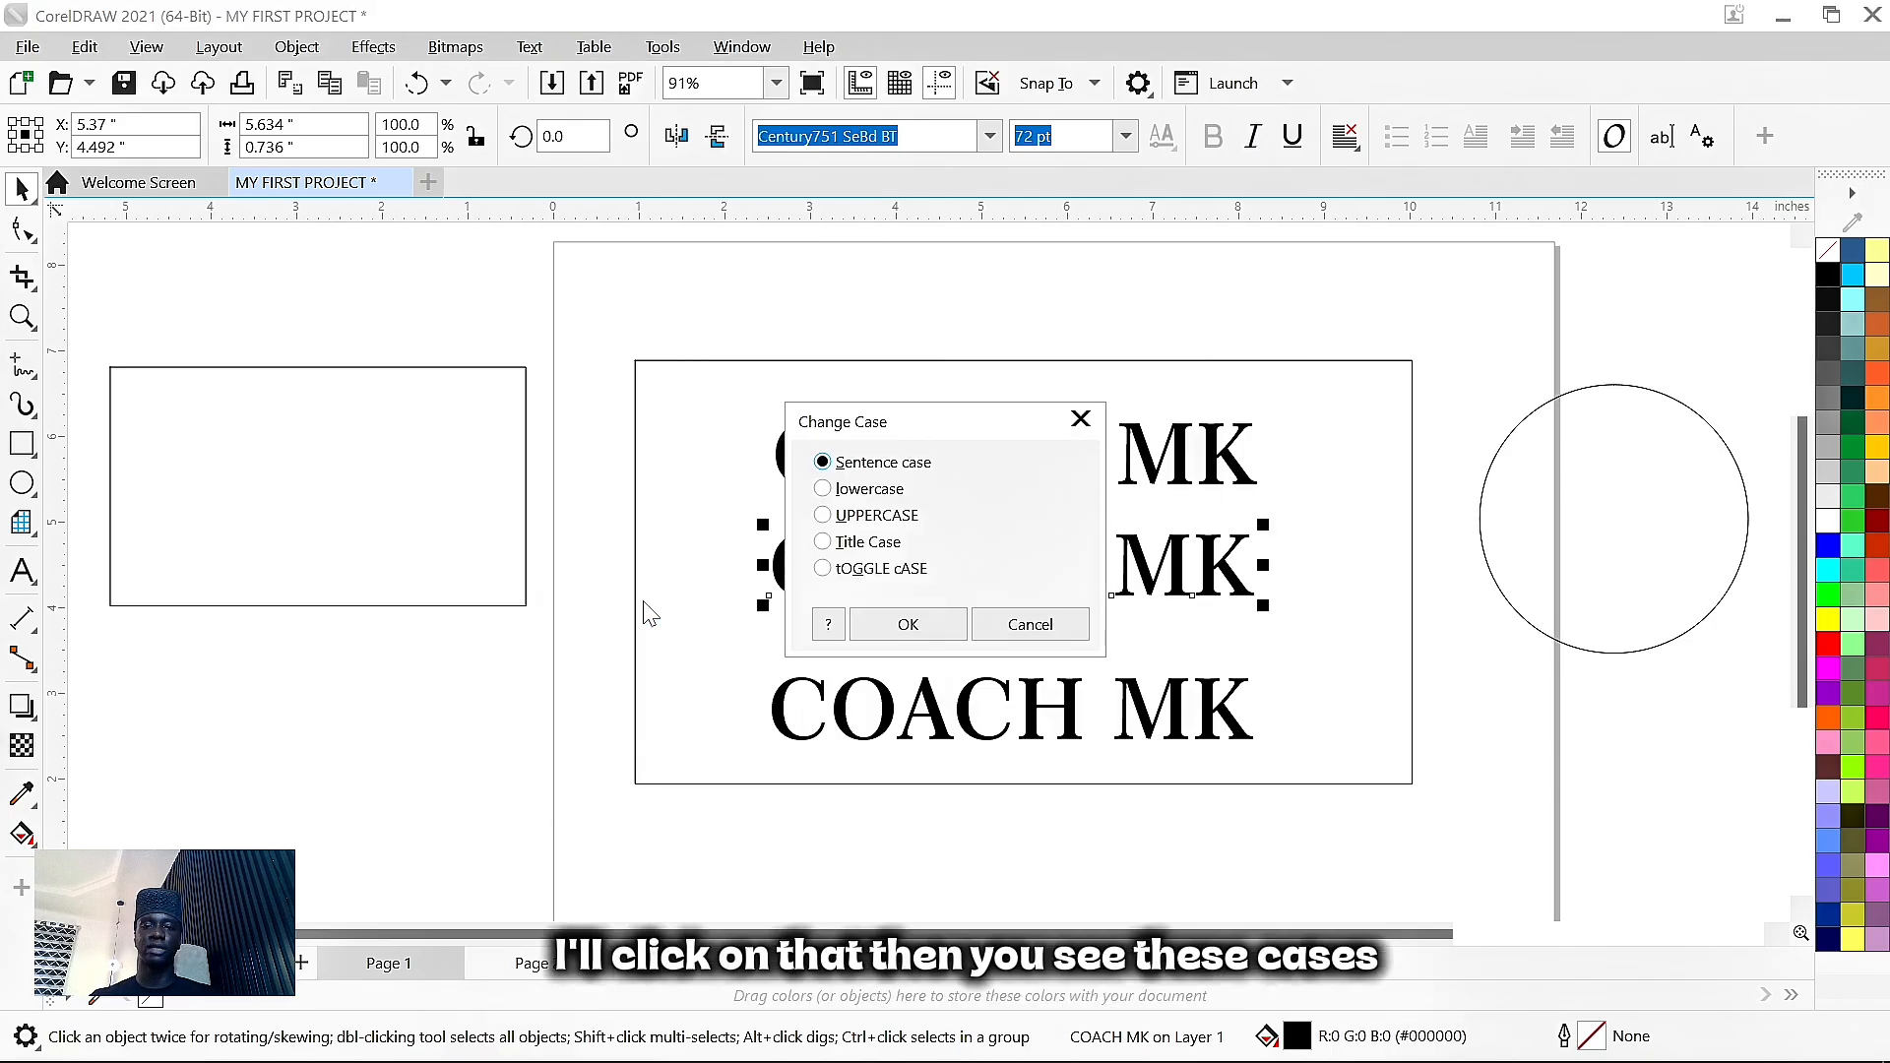
pyautogui.moveTo(980, 430); pyautogui.dragTo(468, 337)
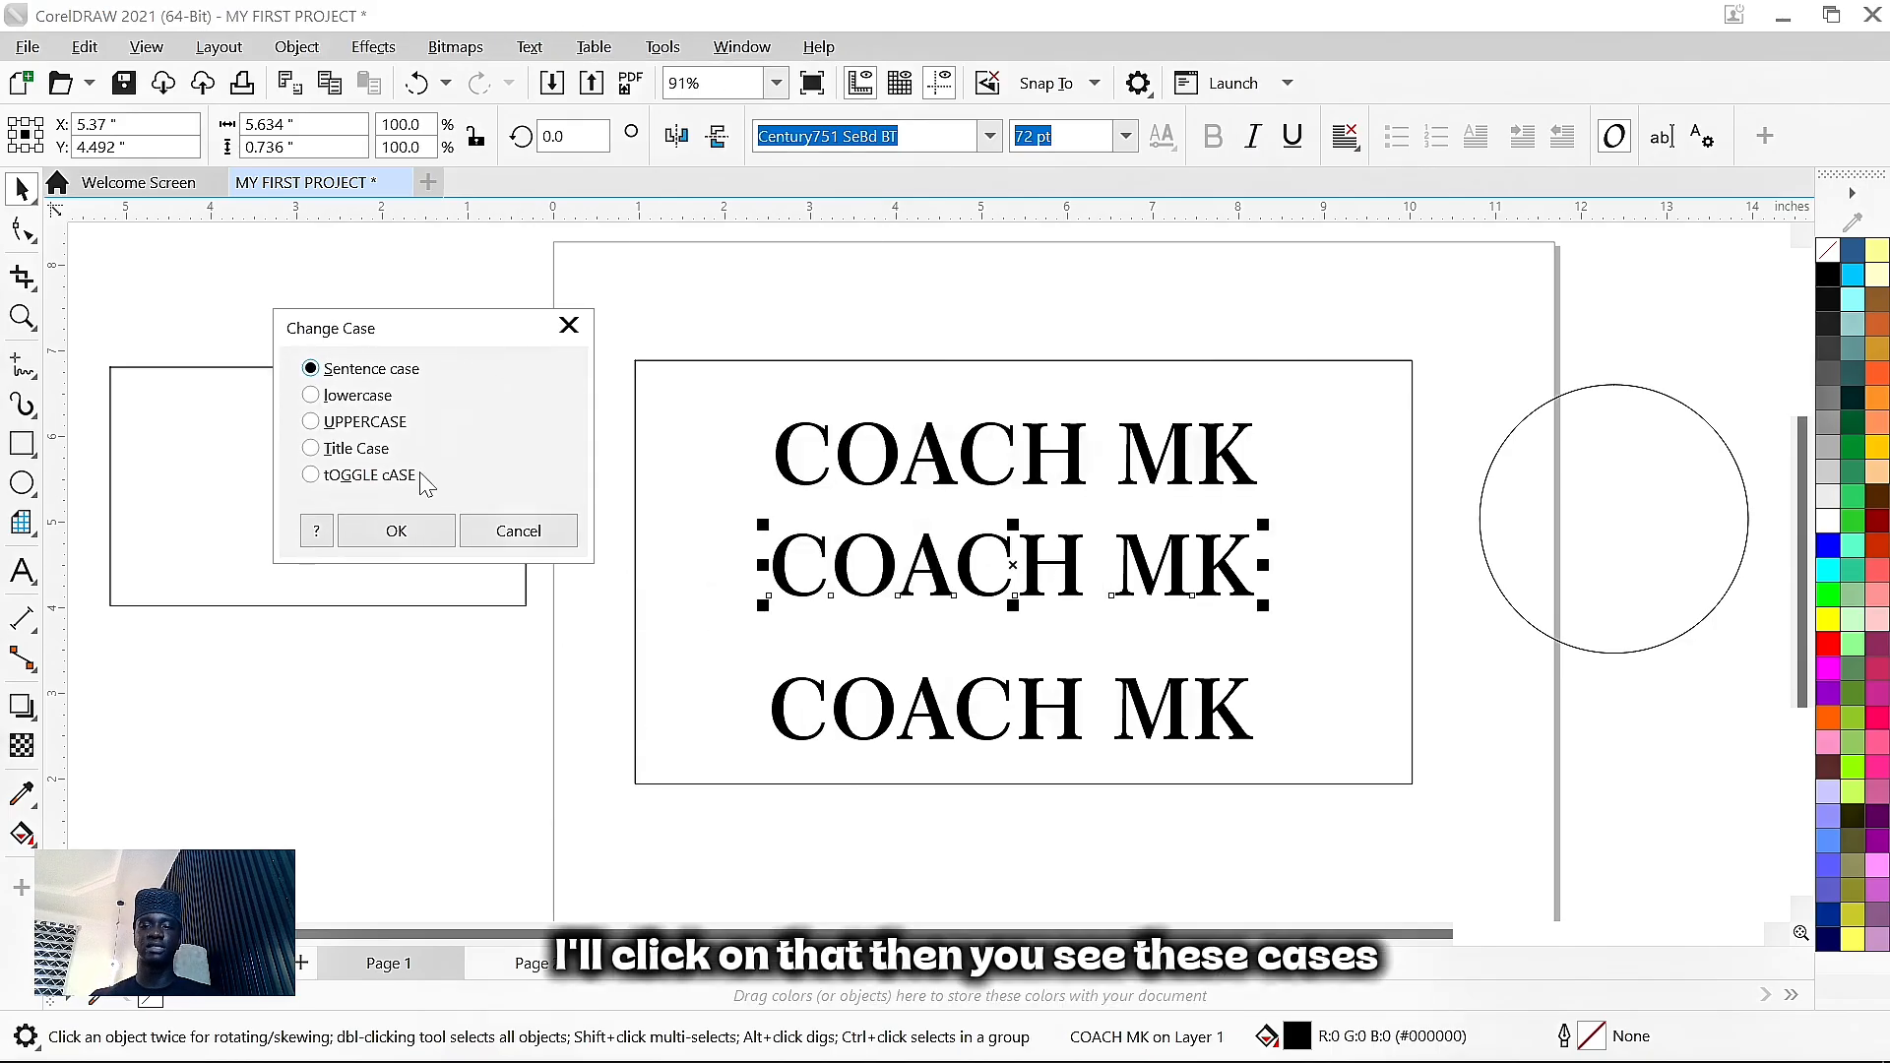
pyautogui.click(311, 395)
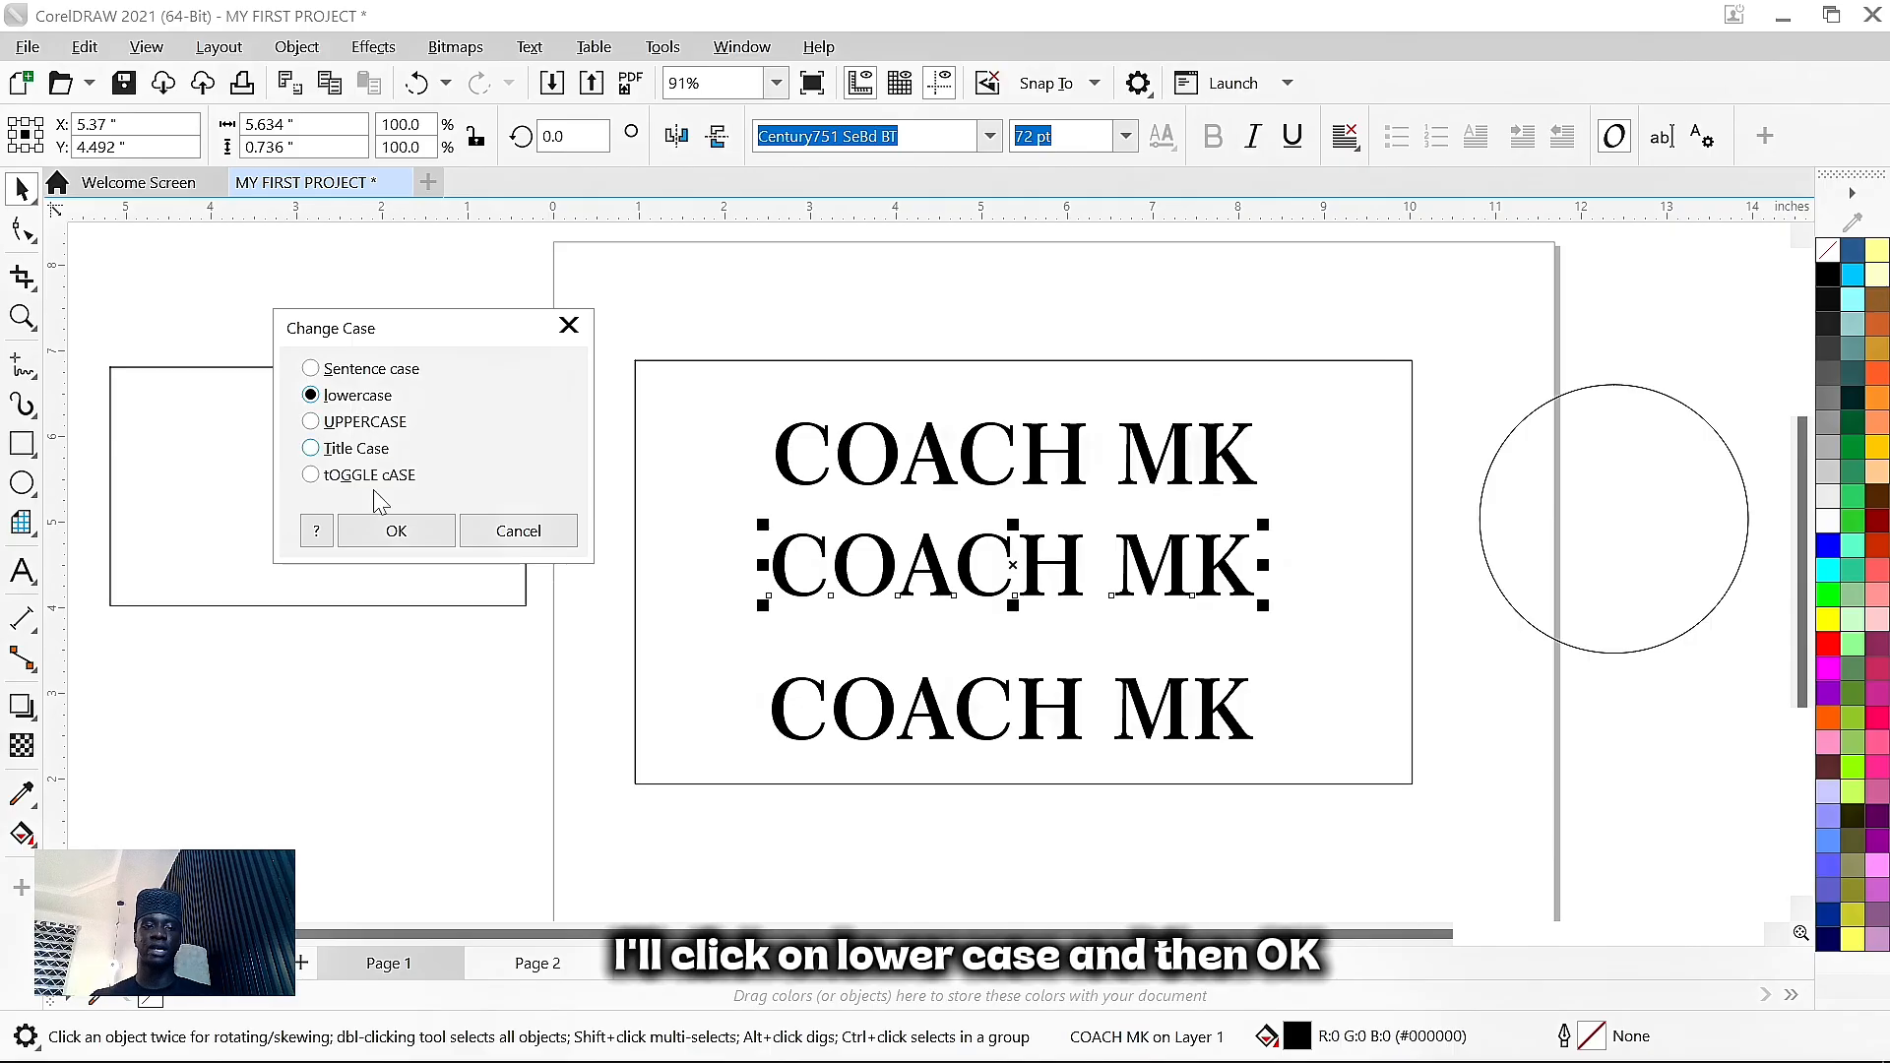
pyautogui.click(384, 533)
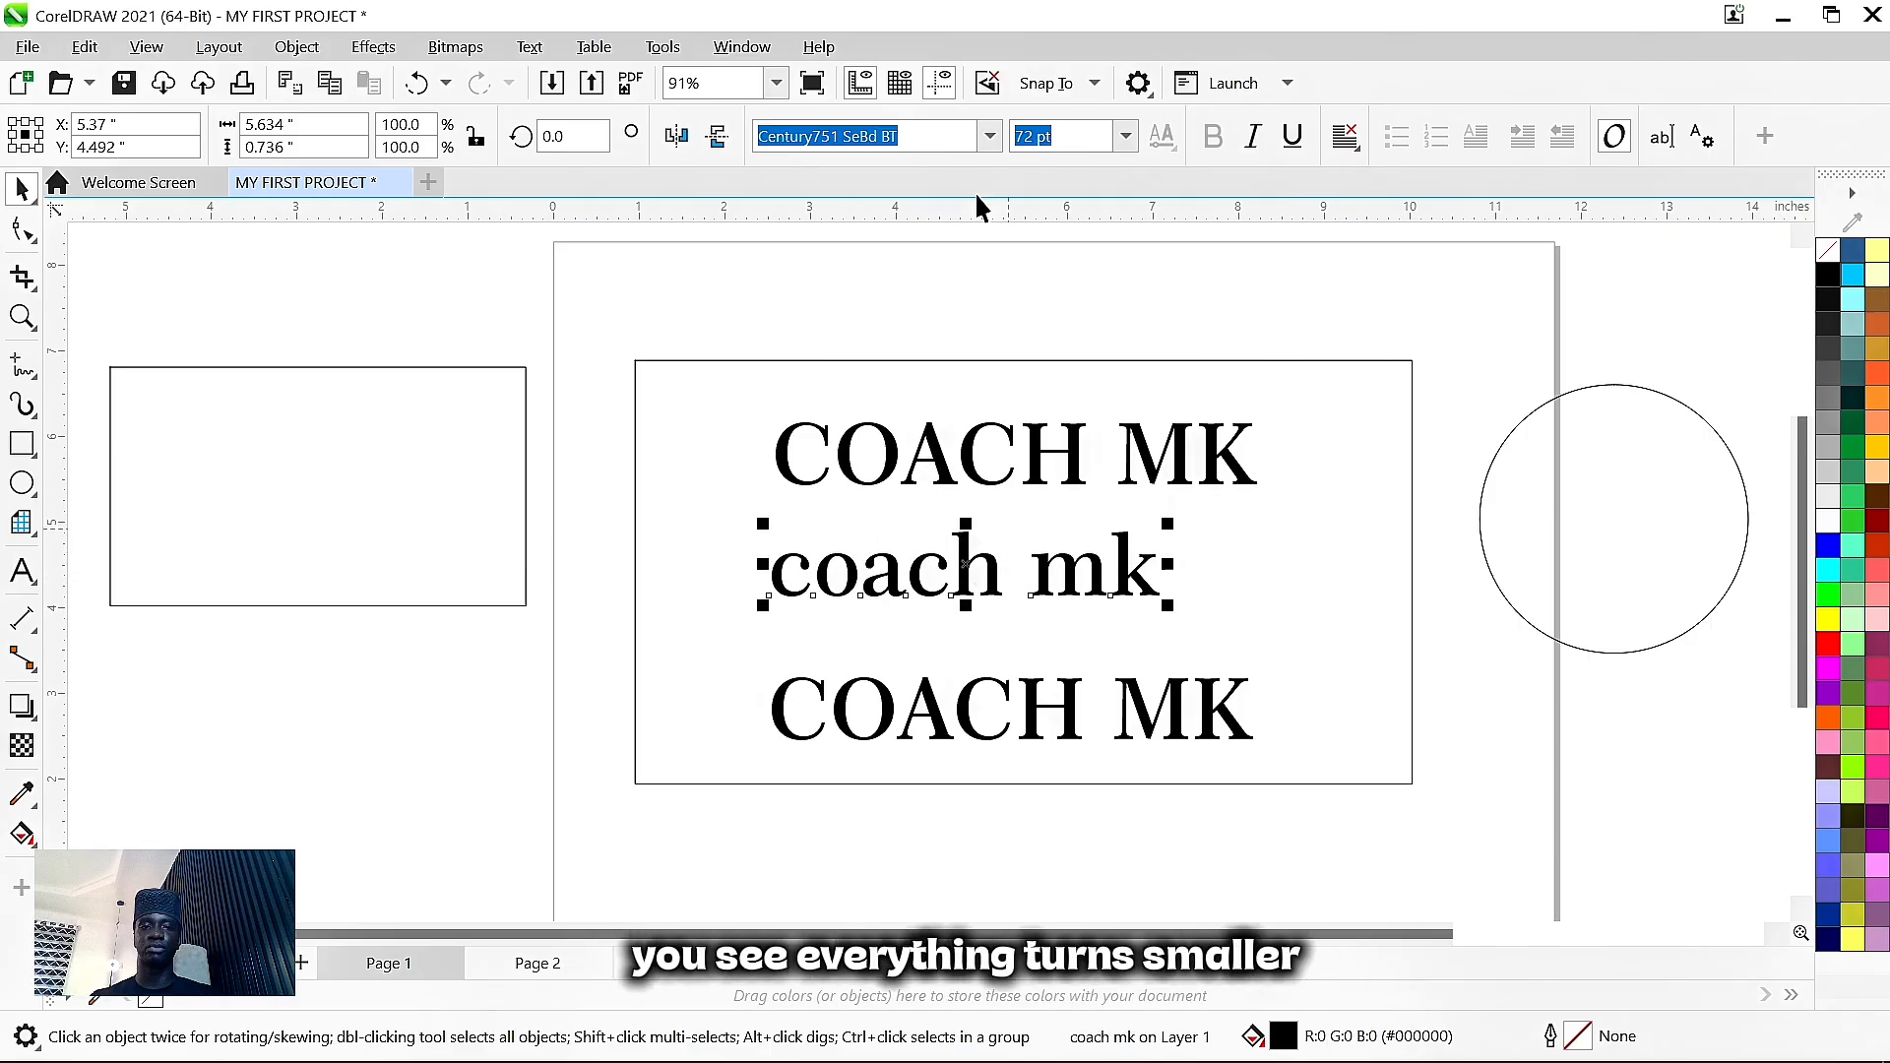
# - Change the top title to Title Case 'Coach Mk'
pyautogui.click(1029, 455)
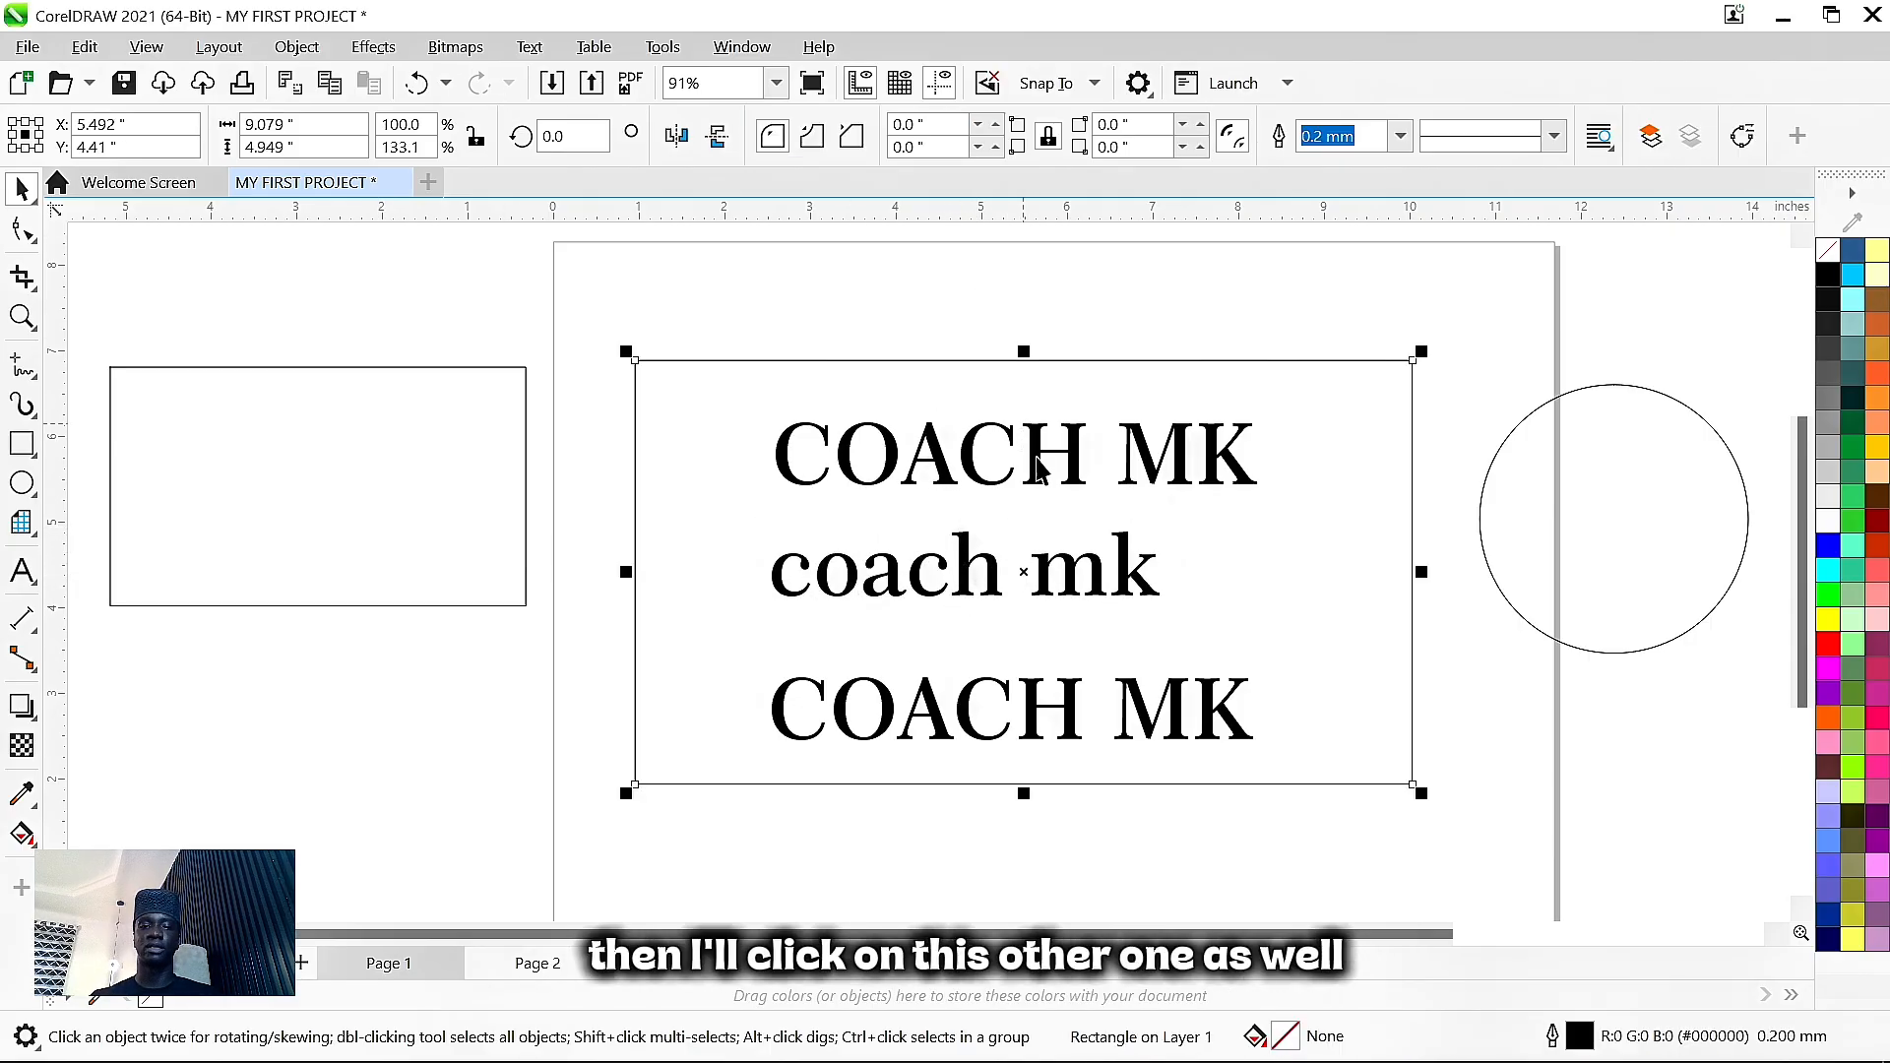
pyautogui.click(1025, 452)
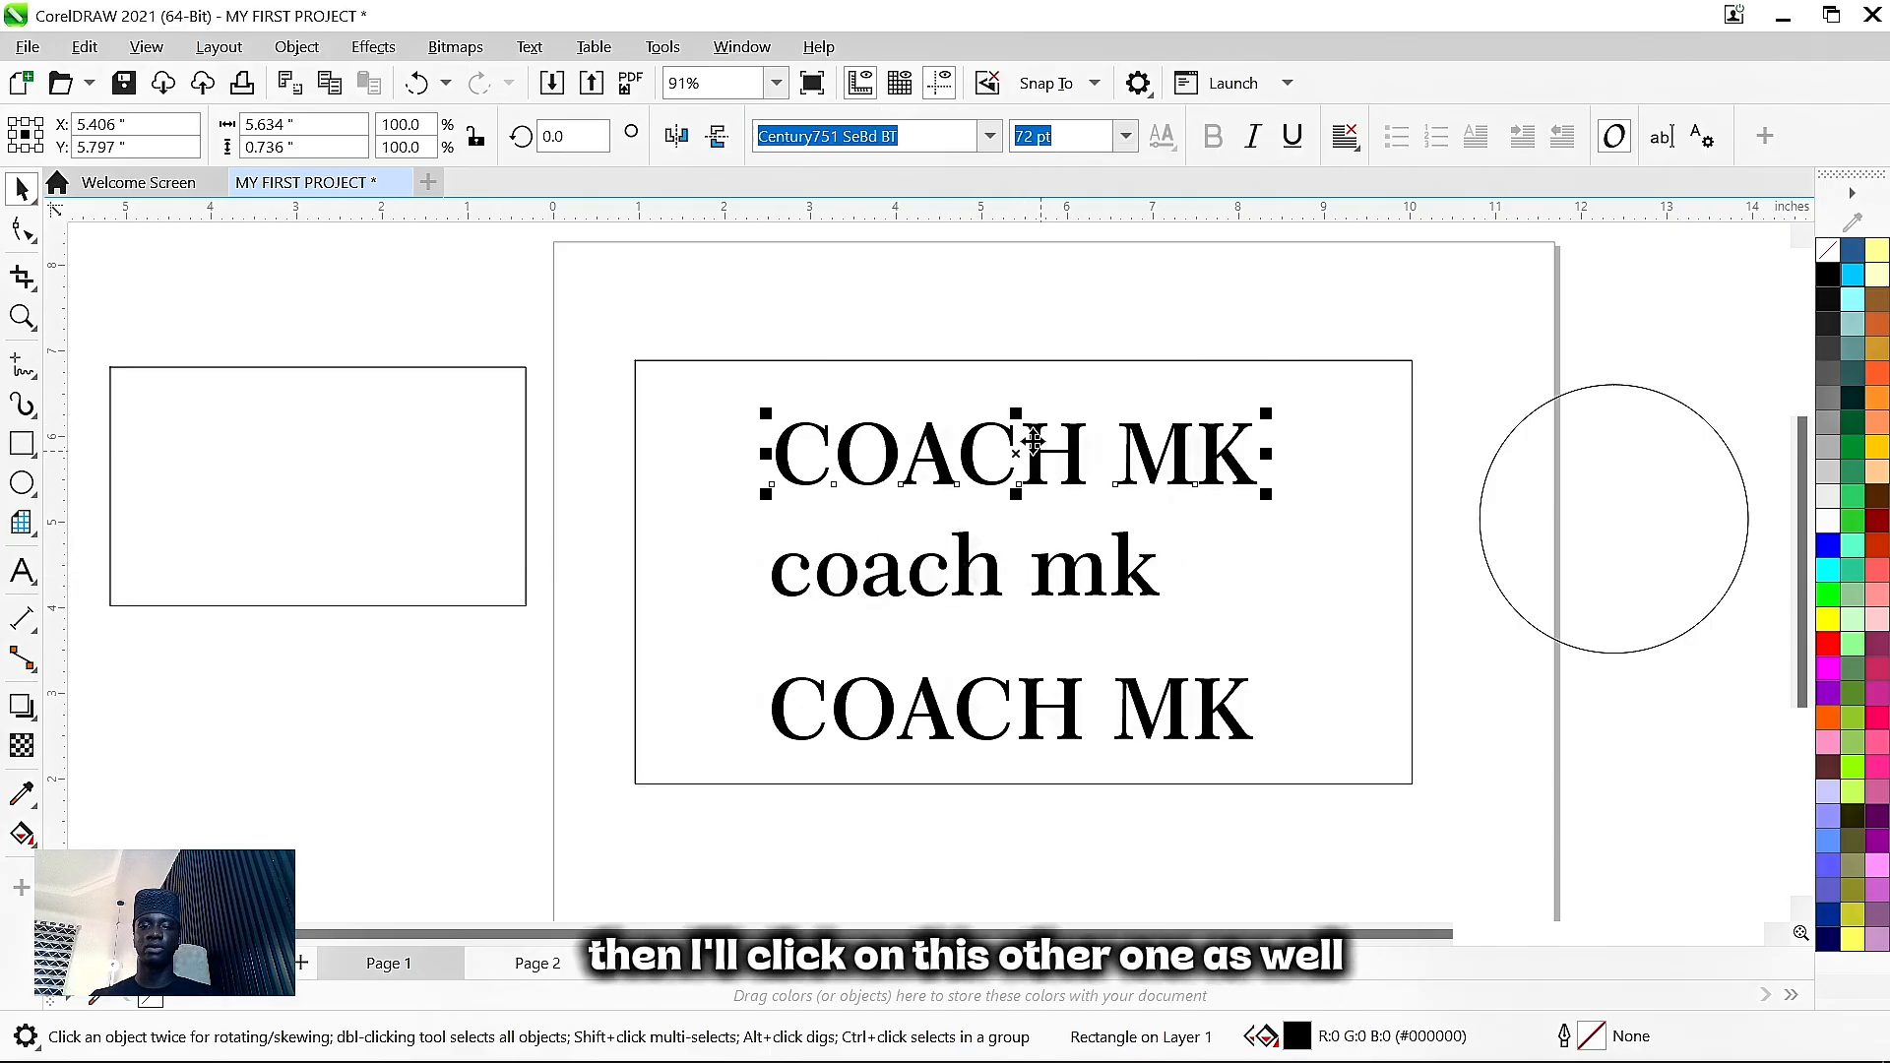
pyautogui.click(528, 49)
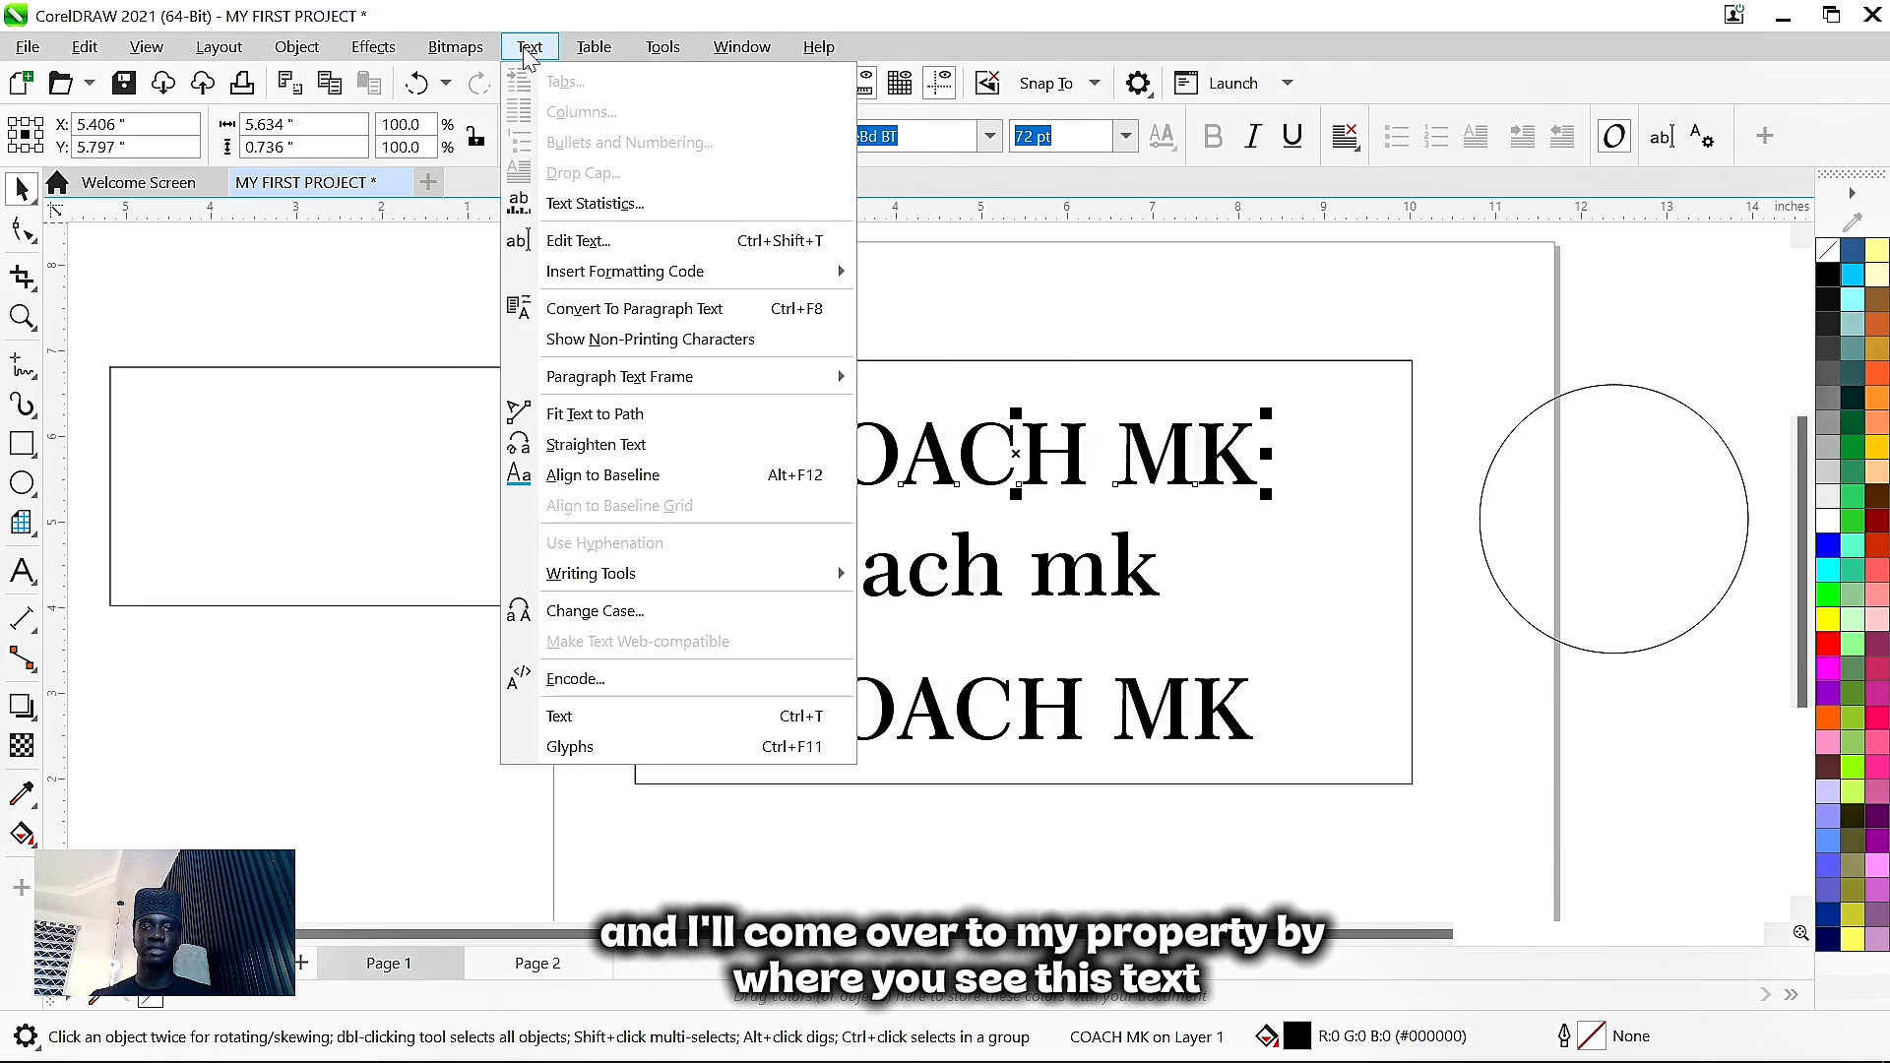
pyautogui.click(669, 620)
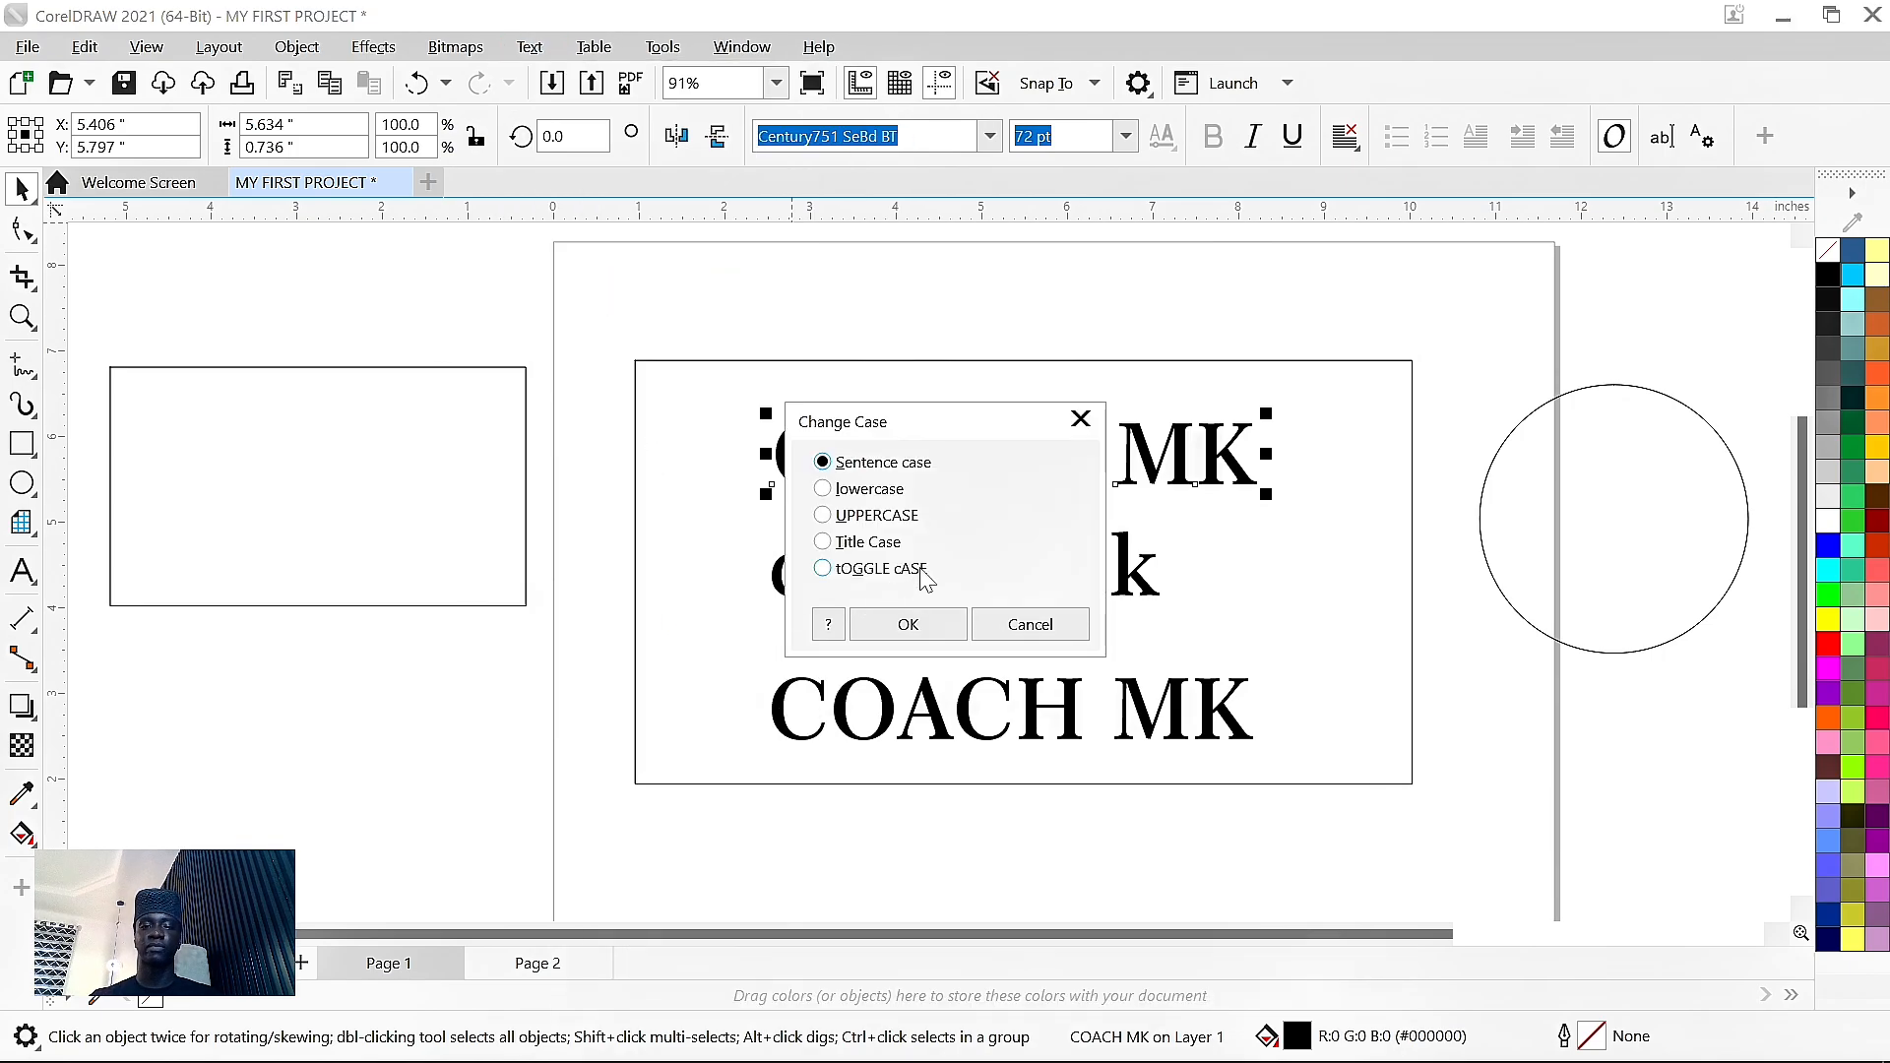
pyautogui.click(883, 522)
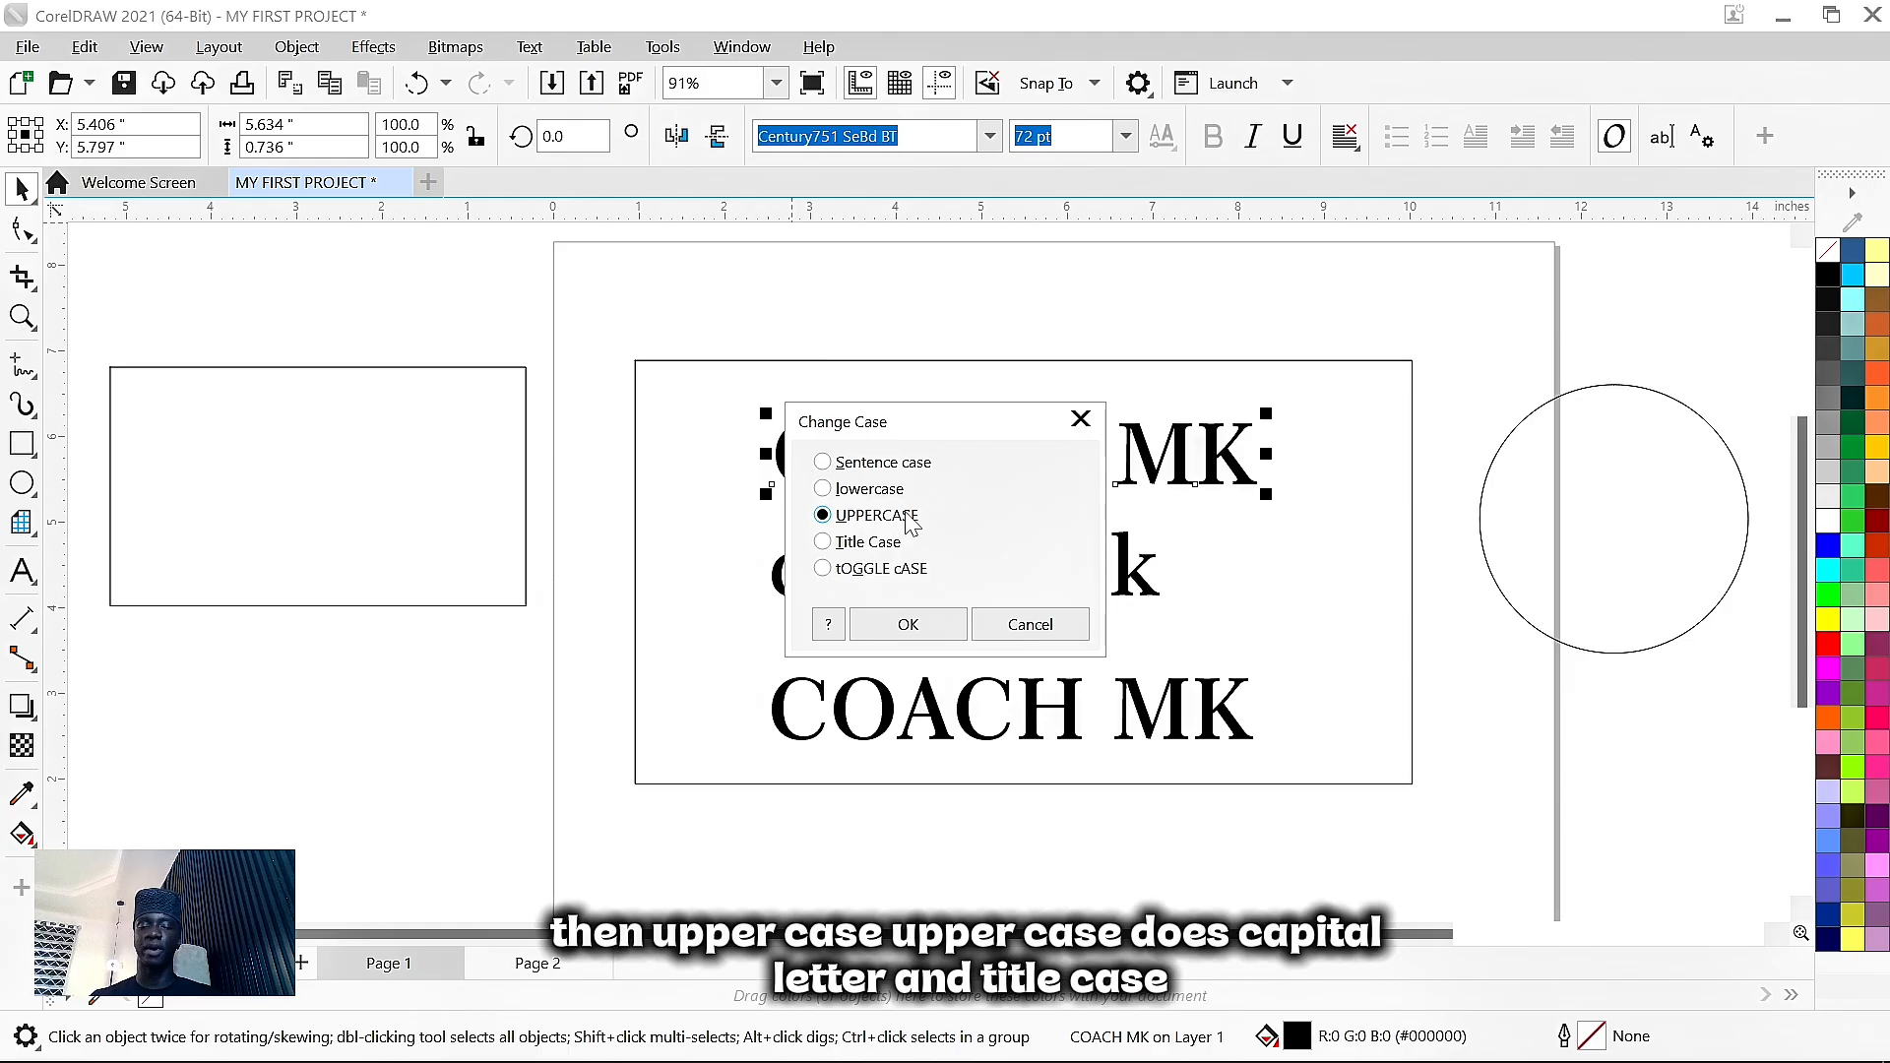
pyautogui.click(890, 547)
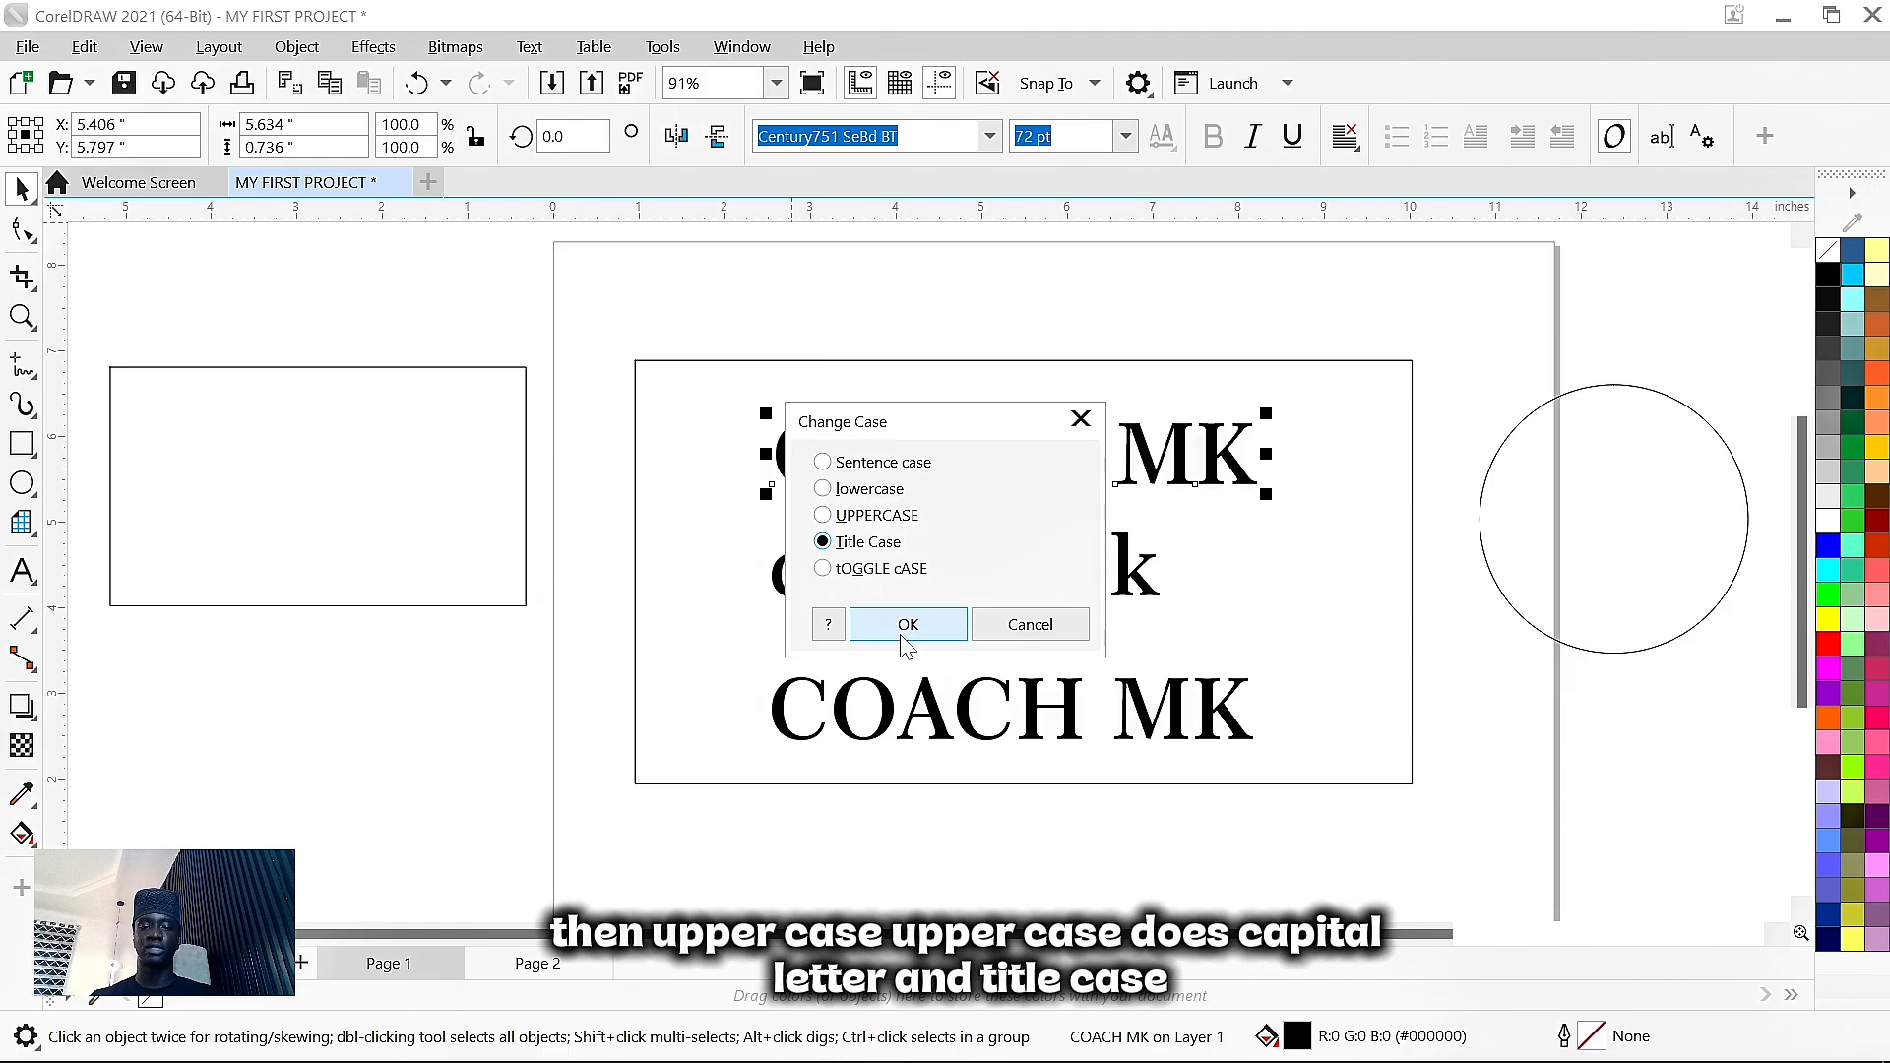
pyautogui.click(908, 625)
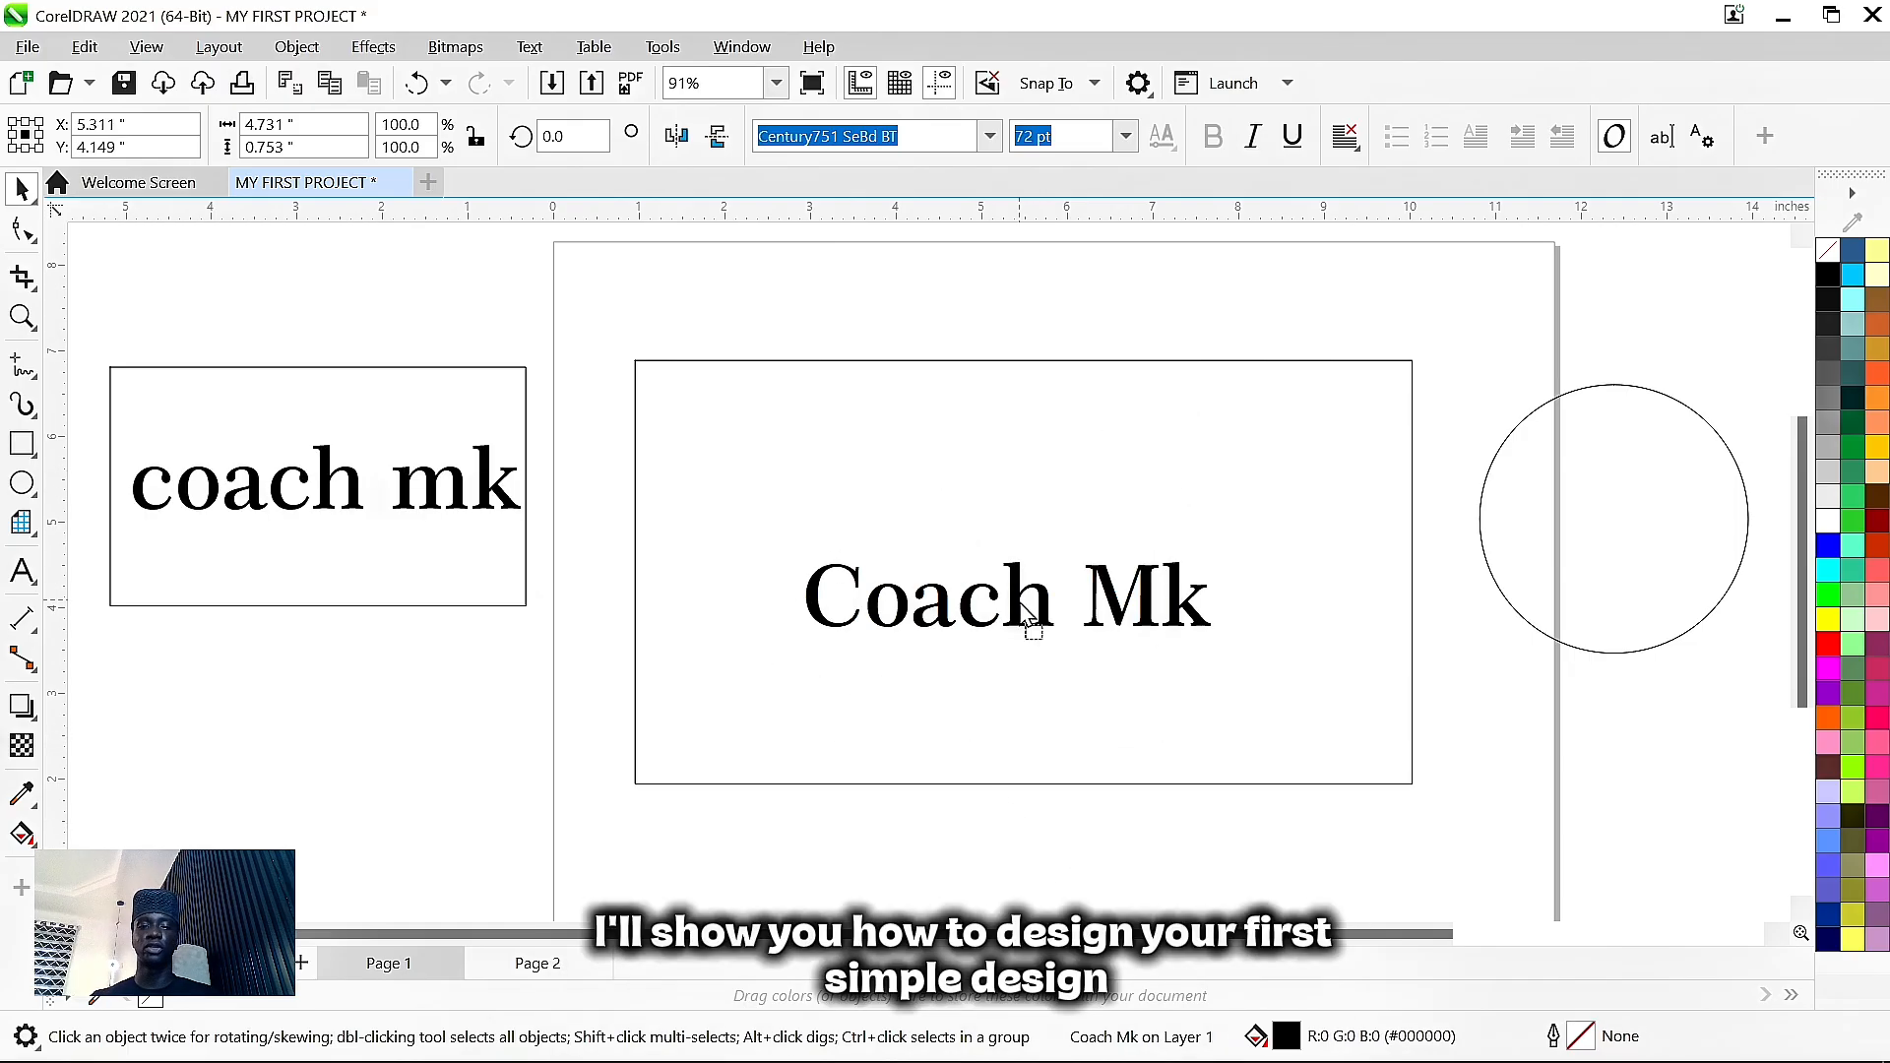
# - Move Coach Mk down to the rectangle's middle and fill the rectangle blue
pyautogui.moveTo(1030, 608); pyautogui.dragTo(1034, 655)
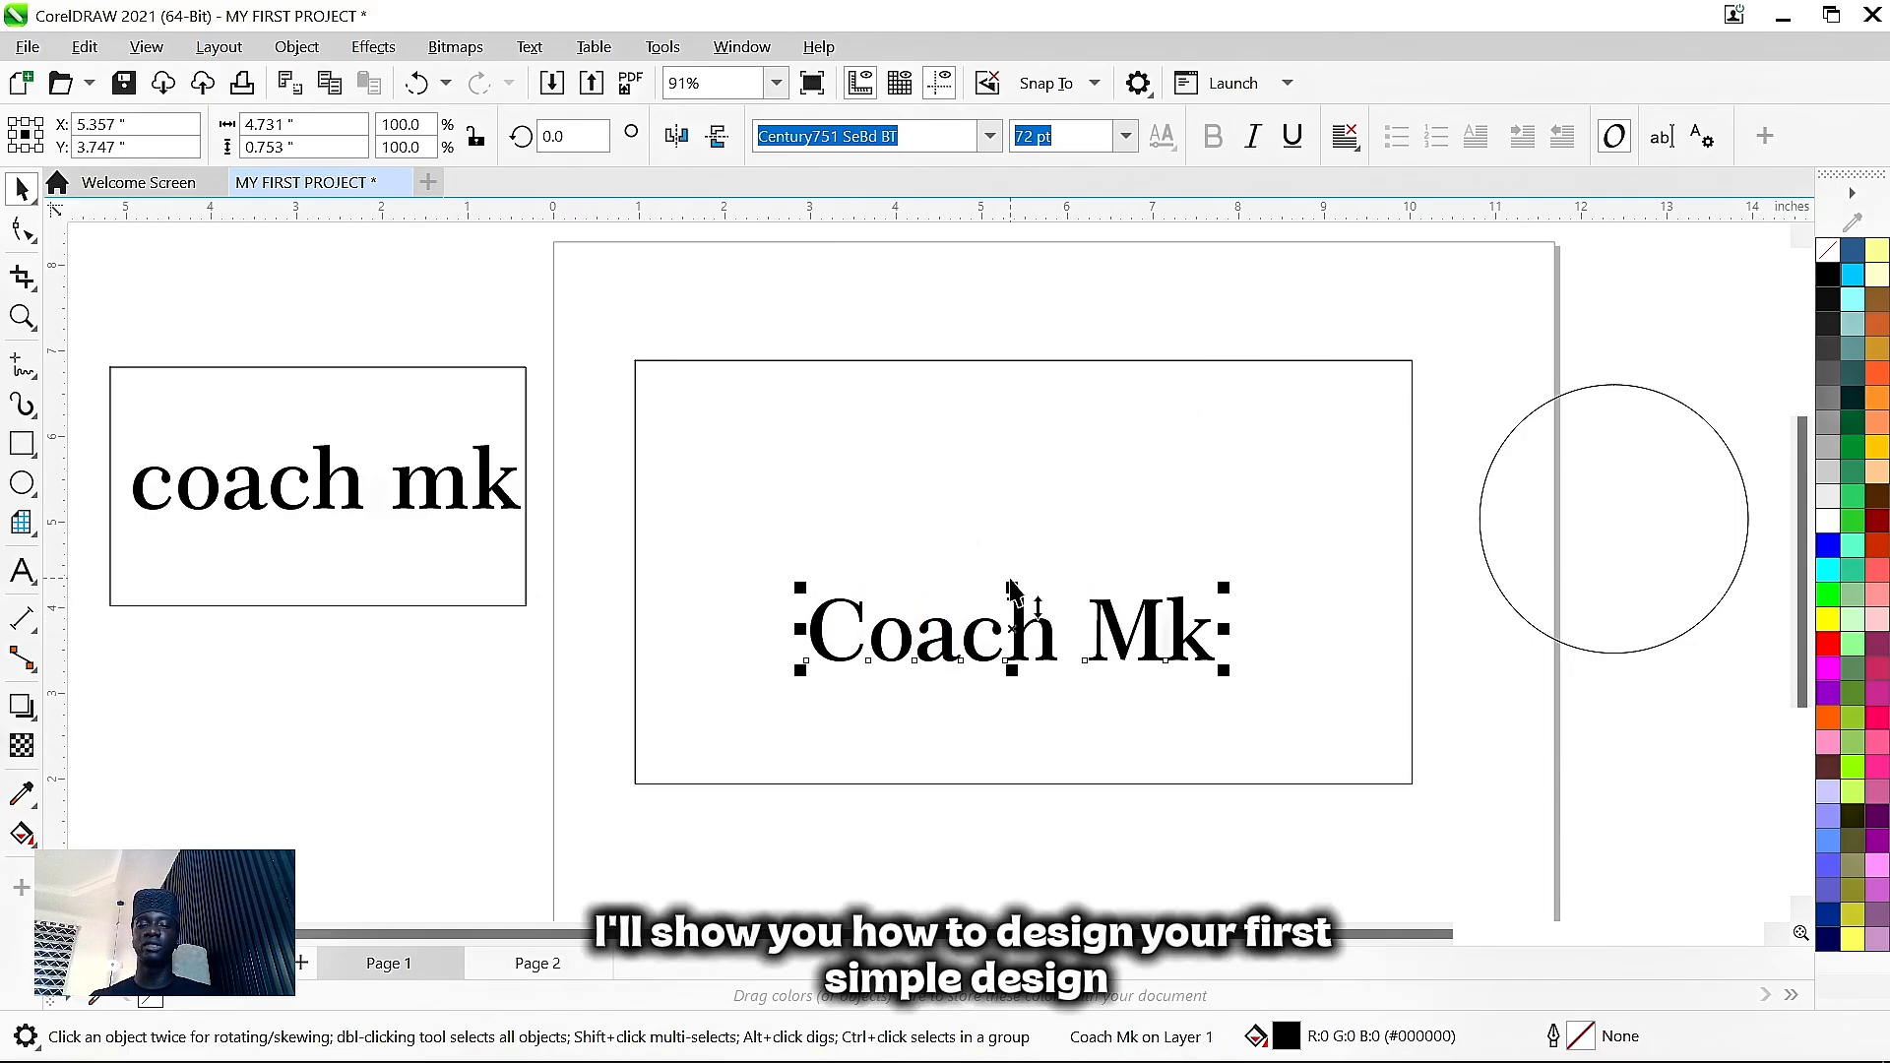
pyautogui.click(1067, 492)
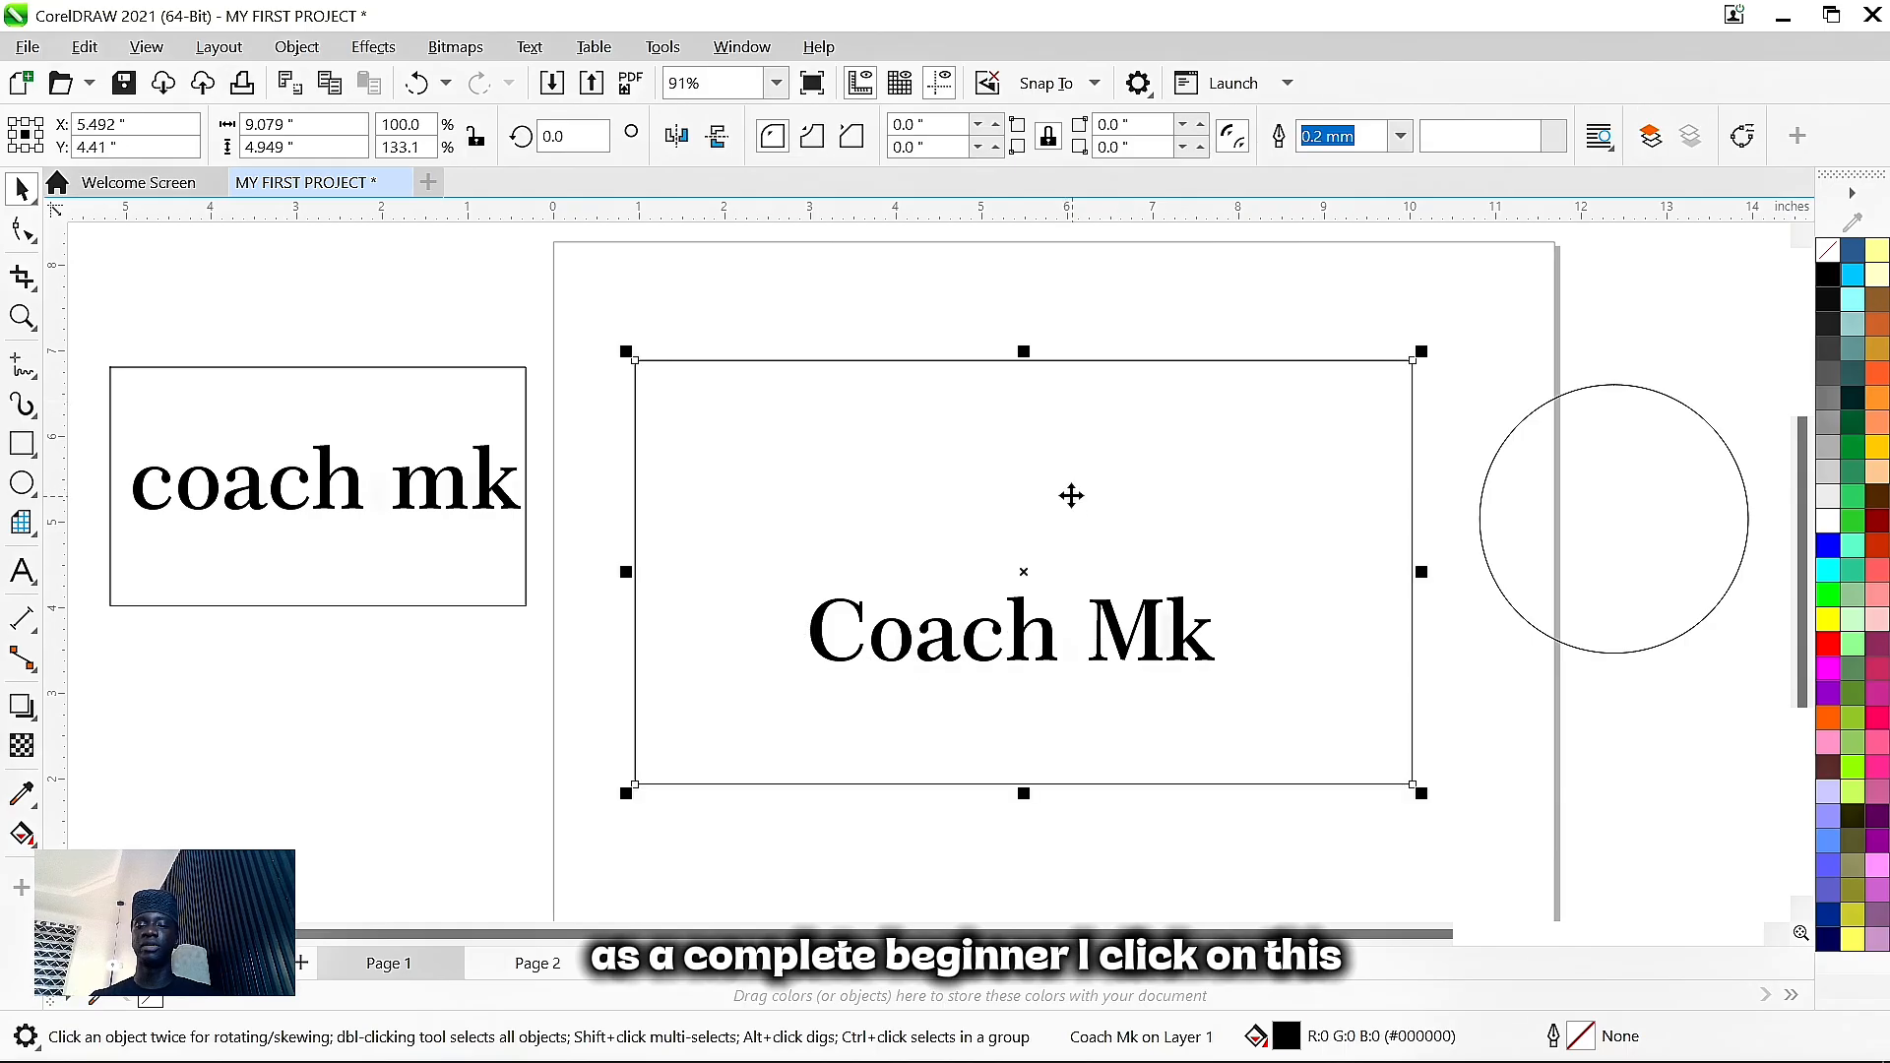
pyautogui.click(1828, 547)
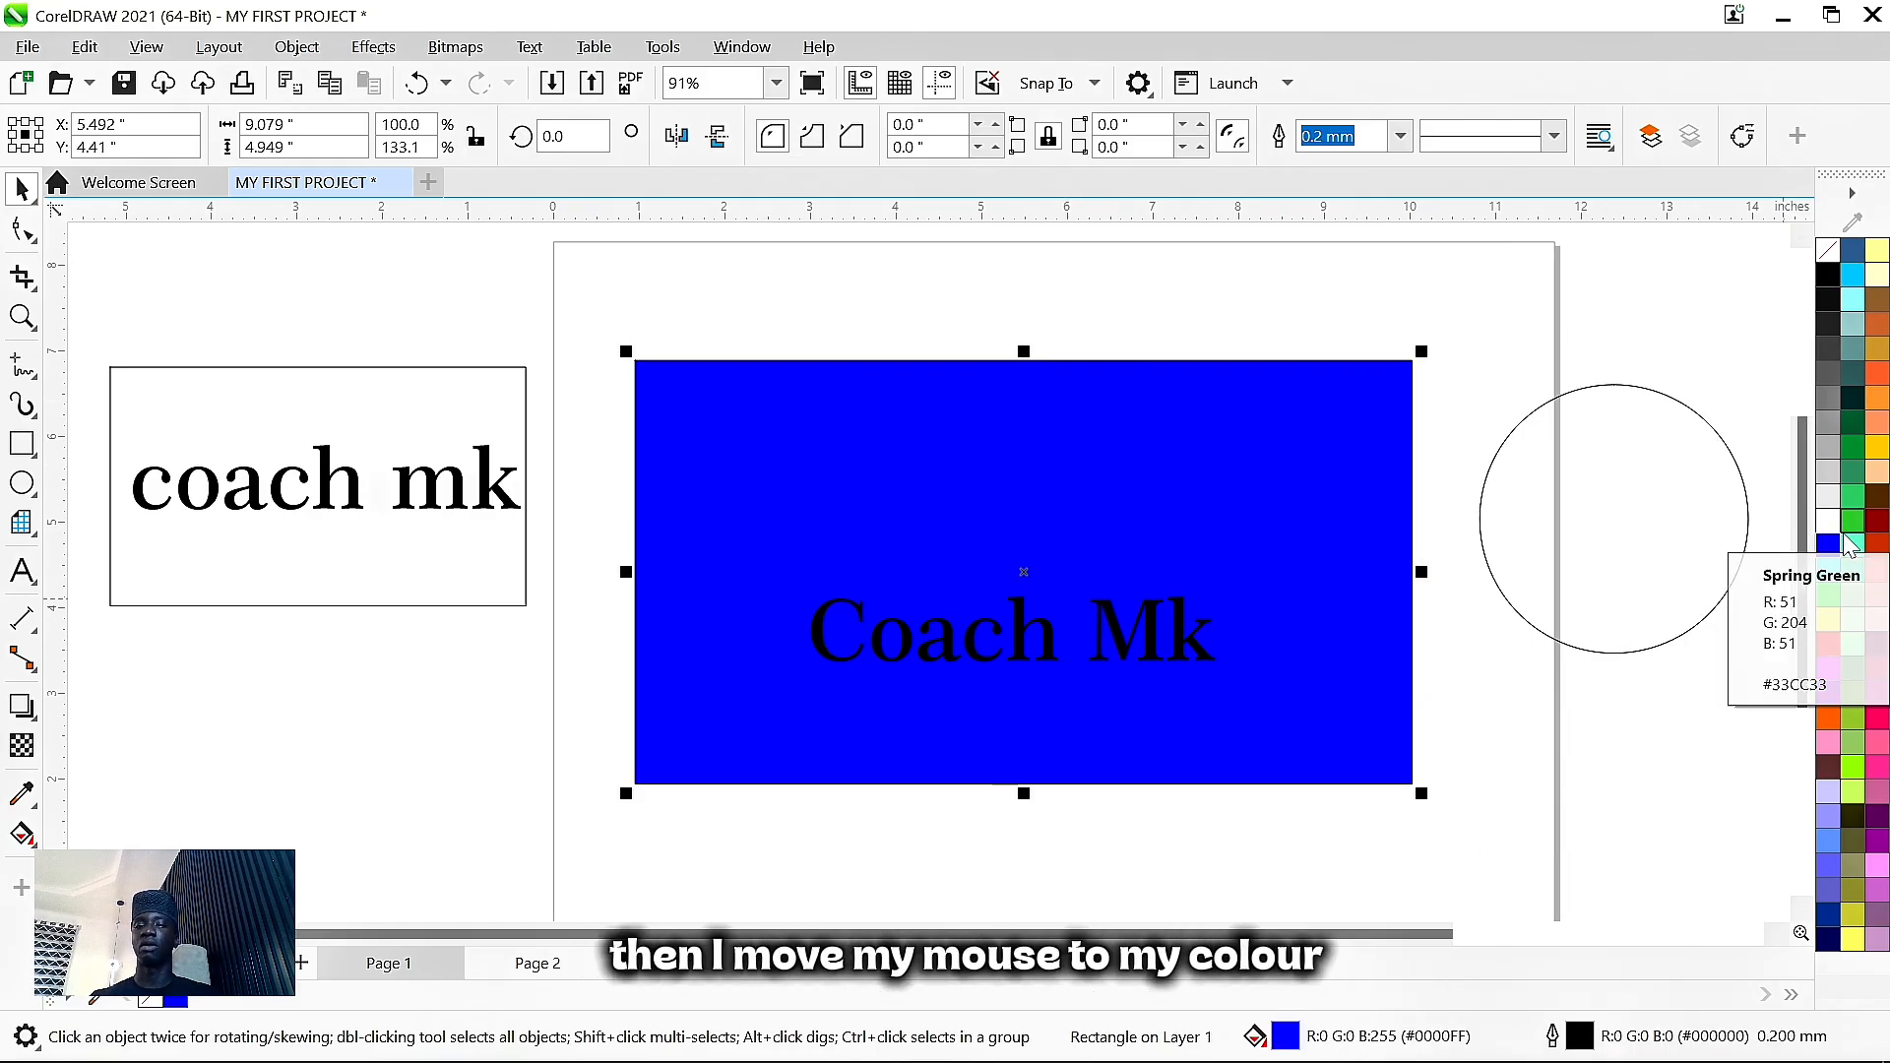
# - Make the Coach Mk title white and nudge it slightly down and left
pyautogui.click(1013, 633)
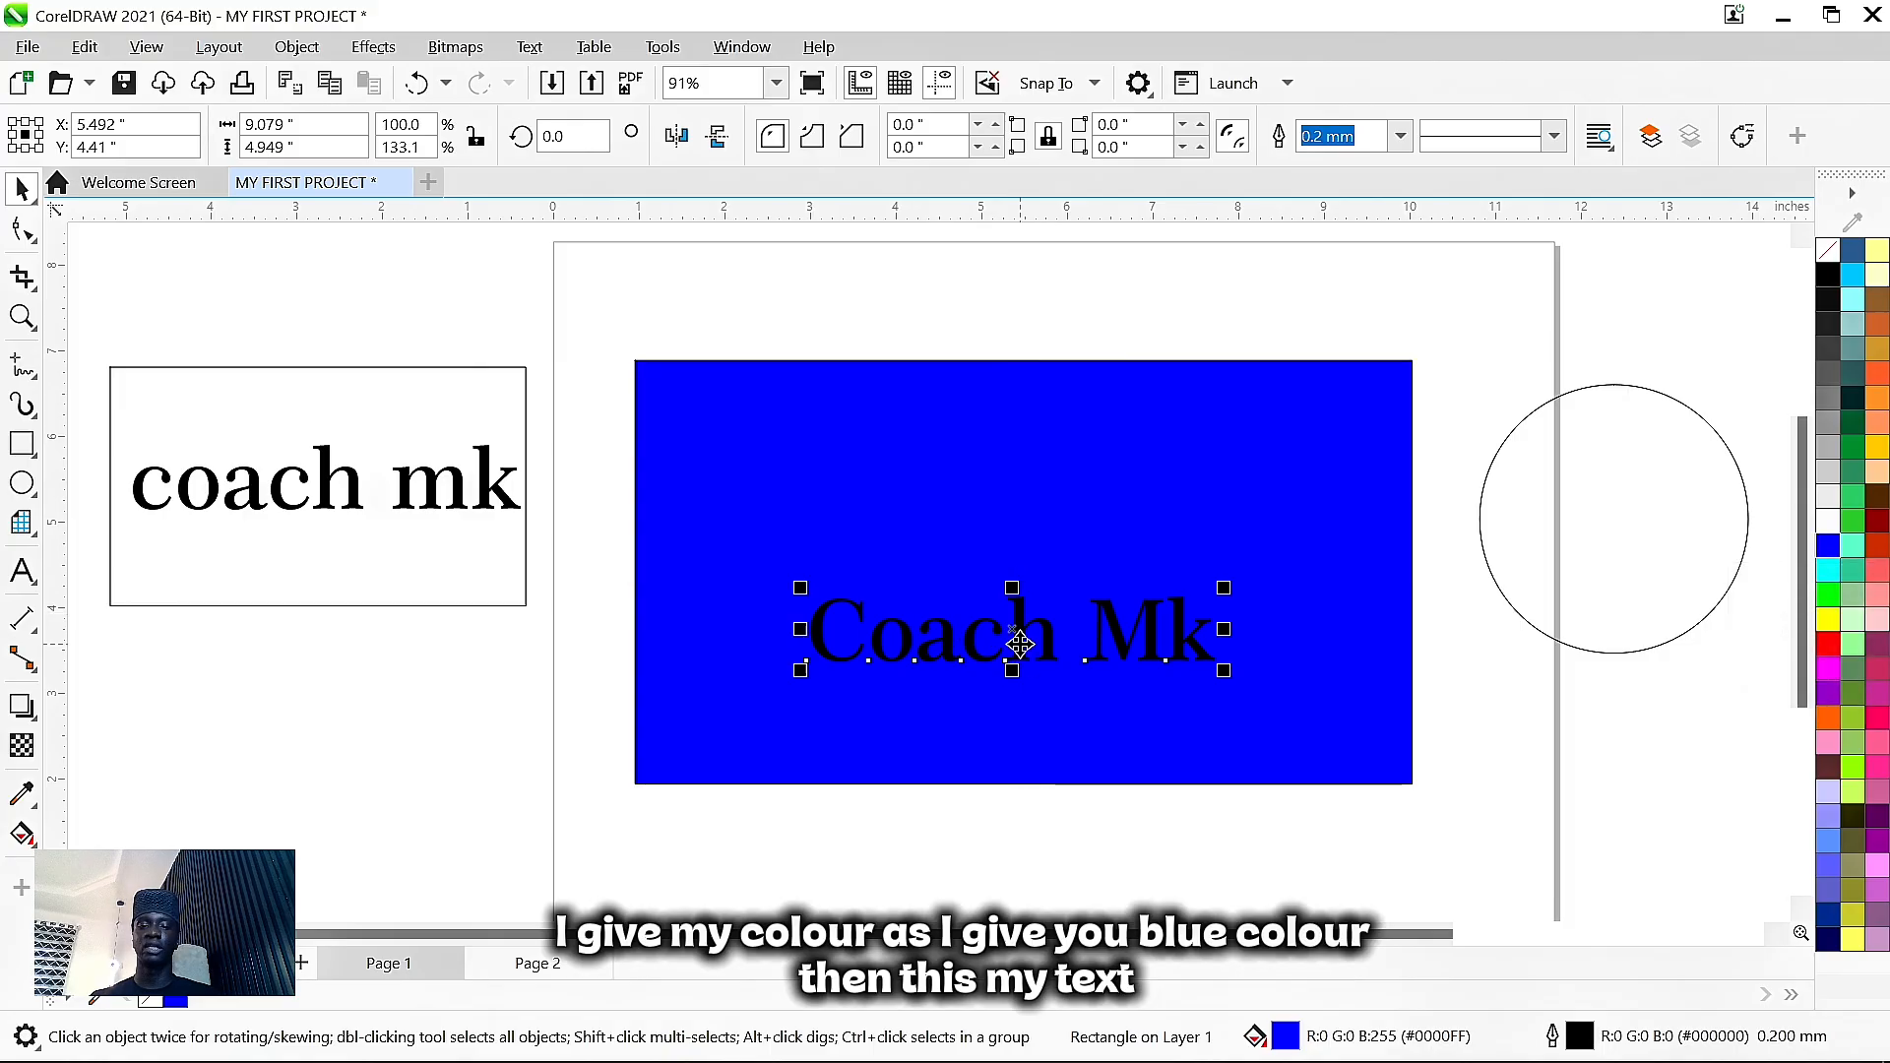
pyautogui.click(1829, 522)
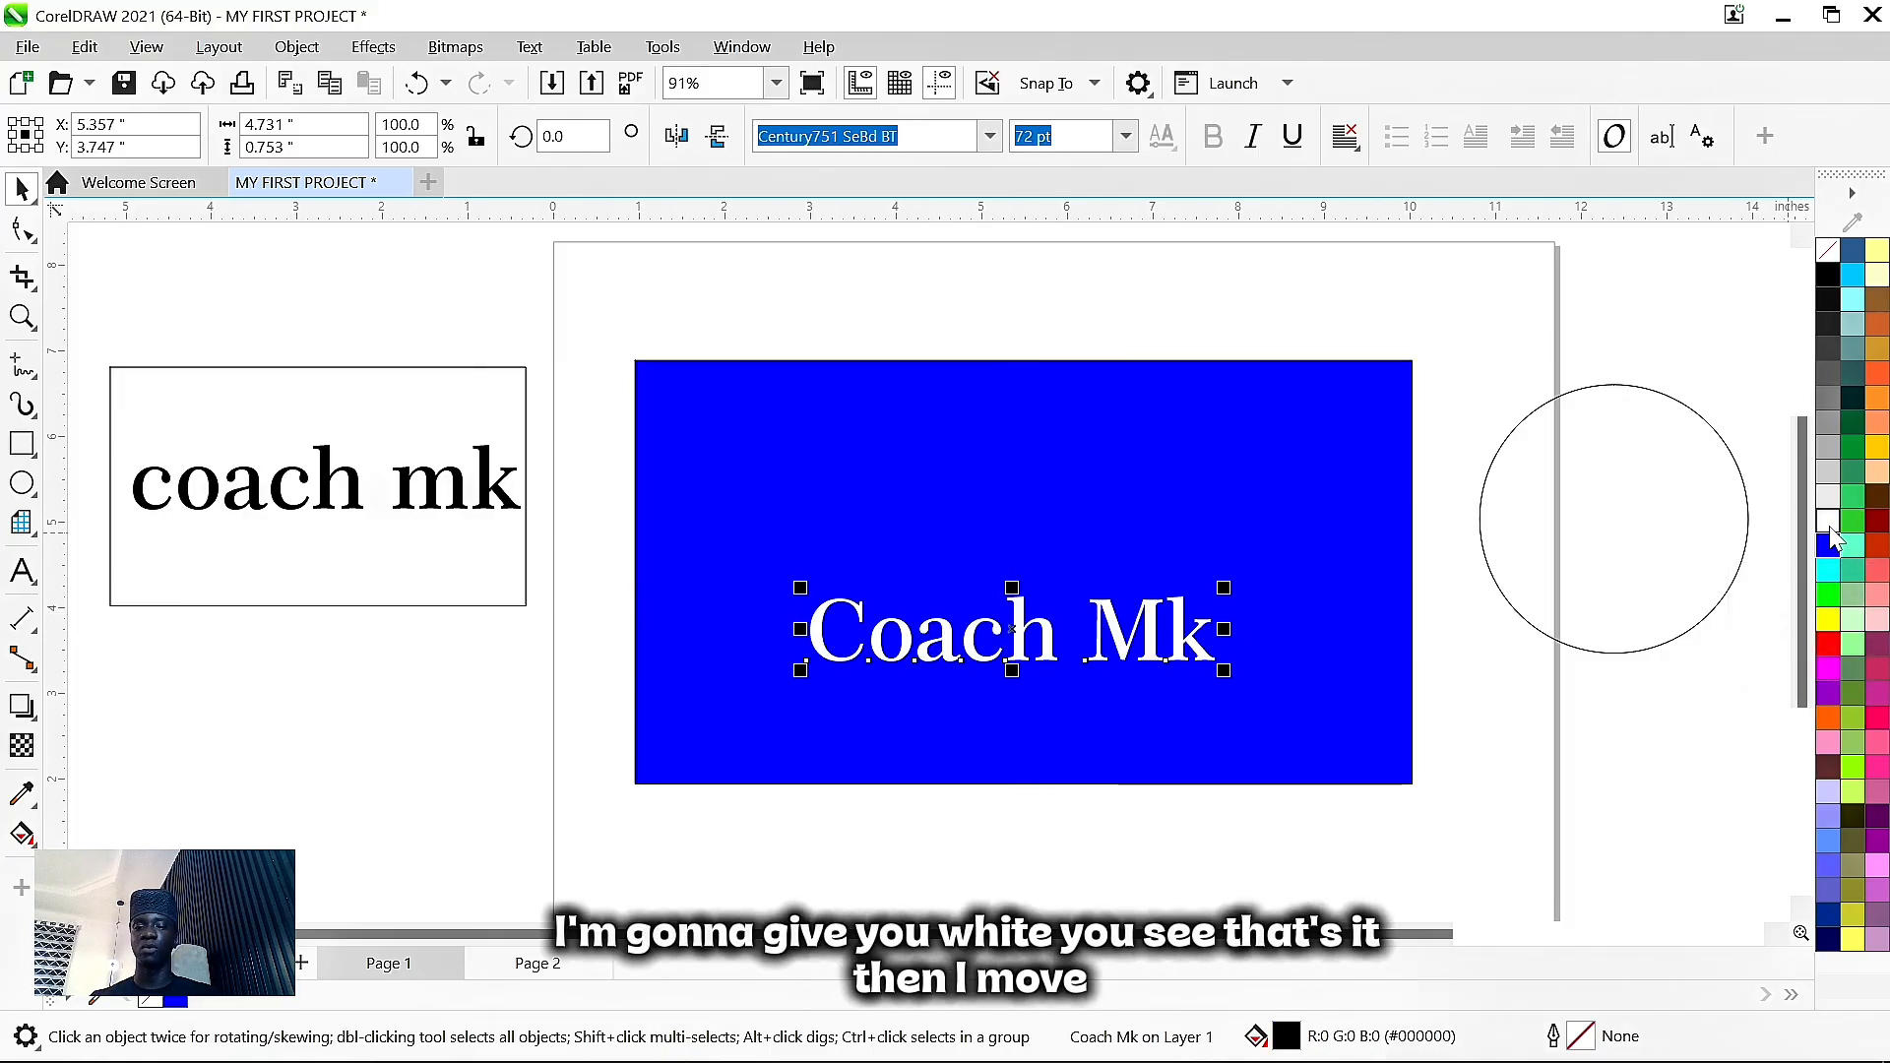
pyautogui.click(1460, 735)
pyautogui.doubleClick(1044, 657)
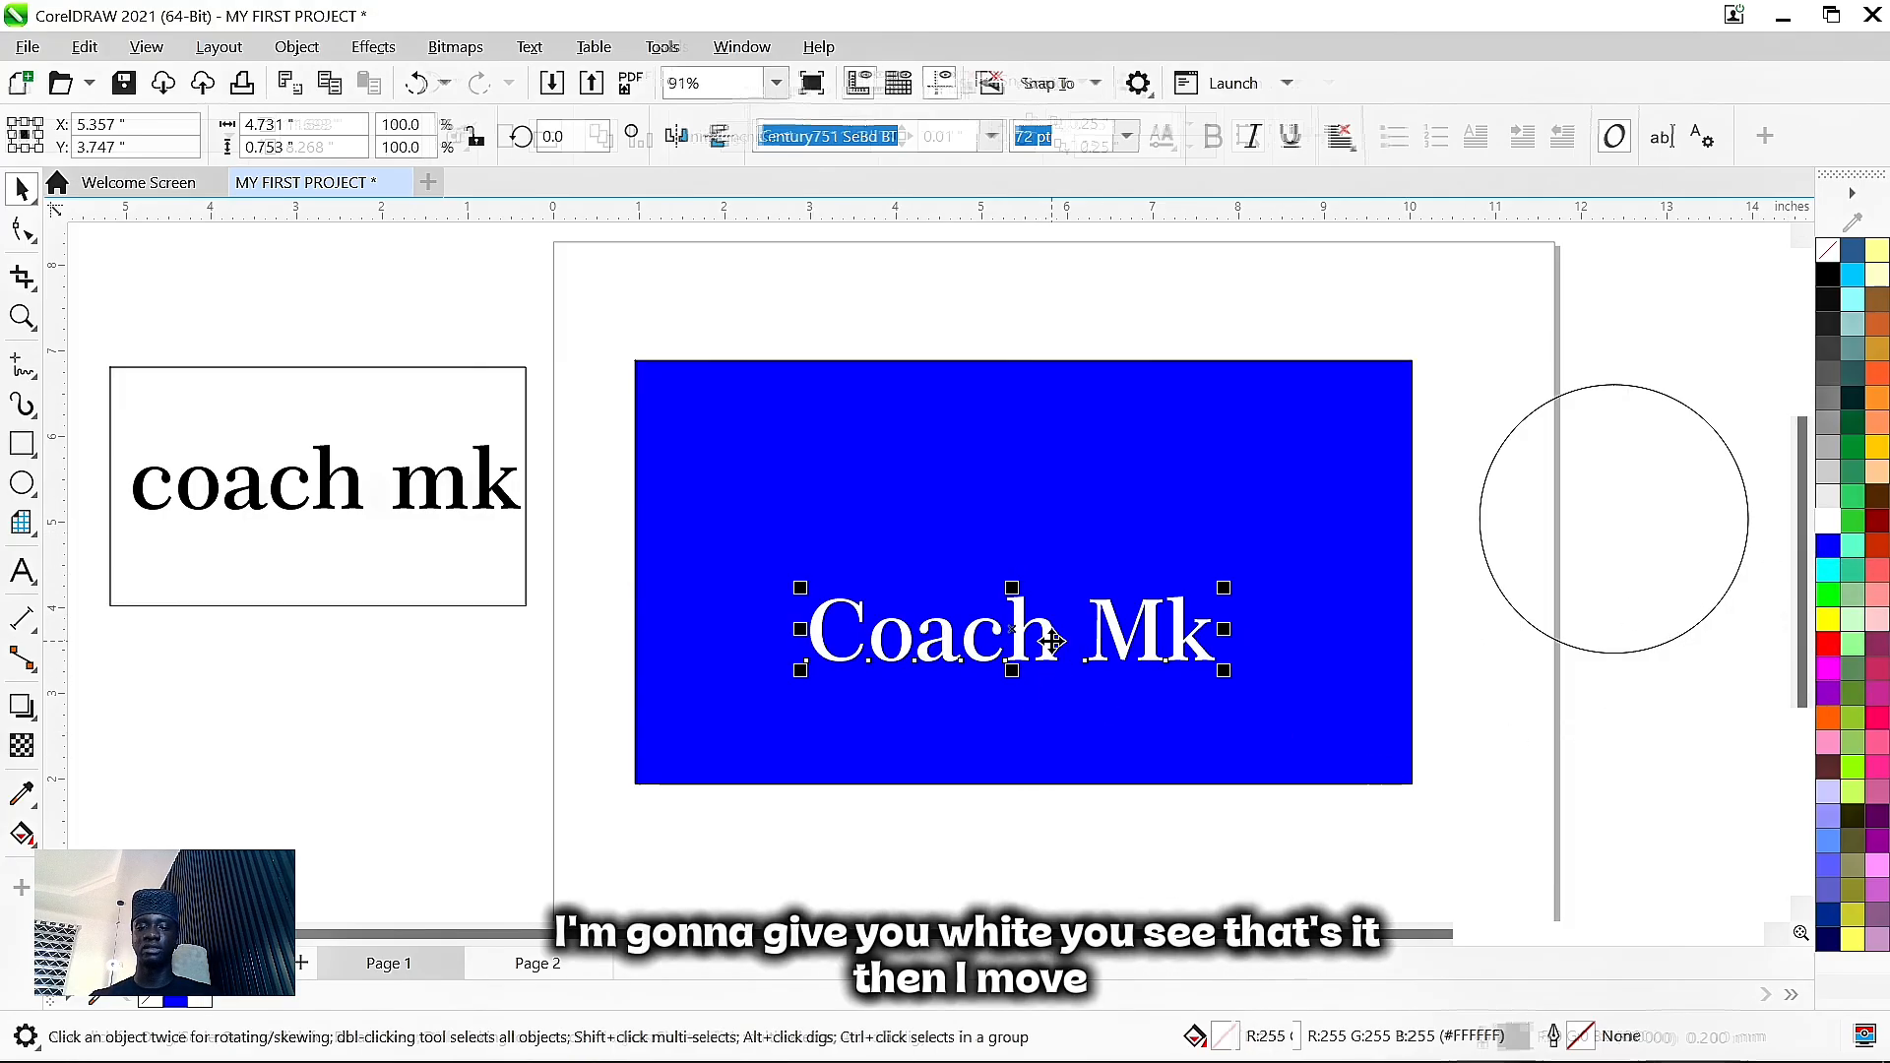
pyautogui.hotkey('ctrl', 'space')
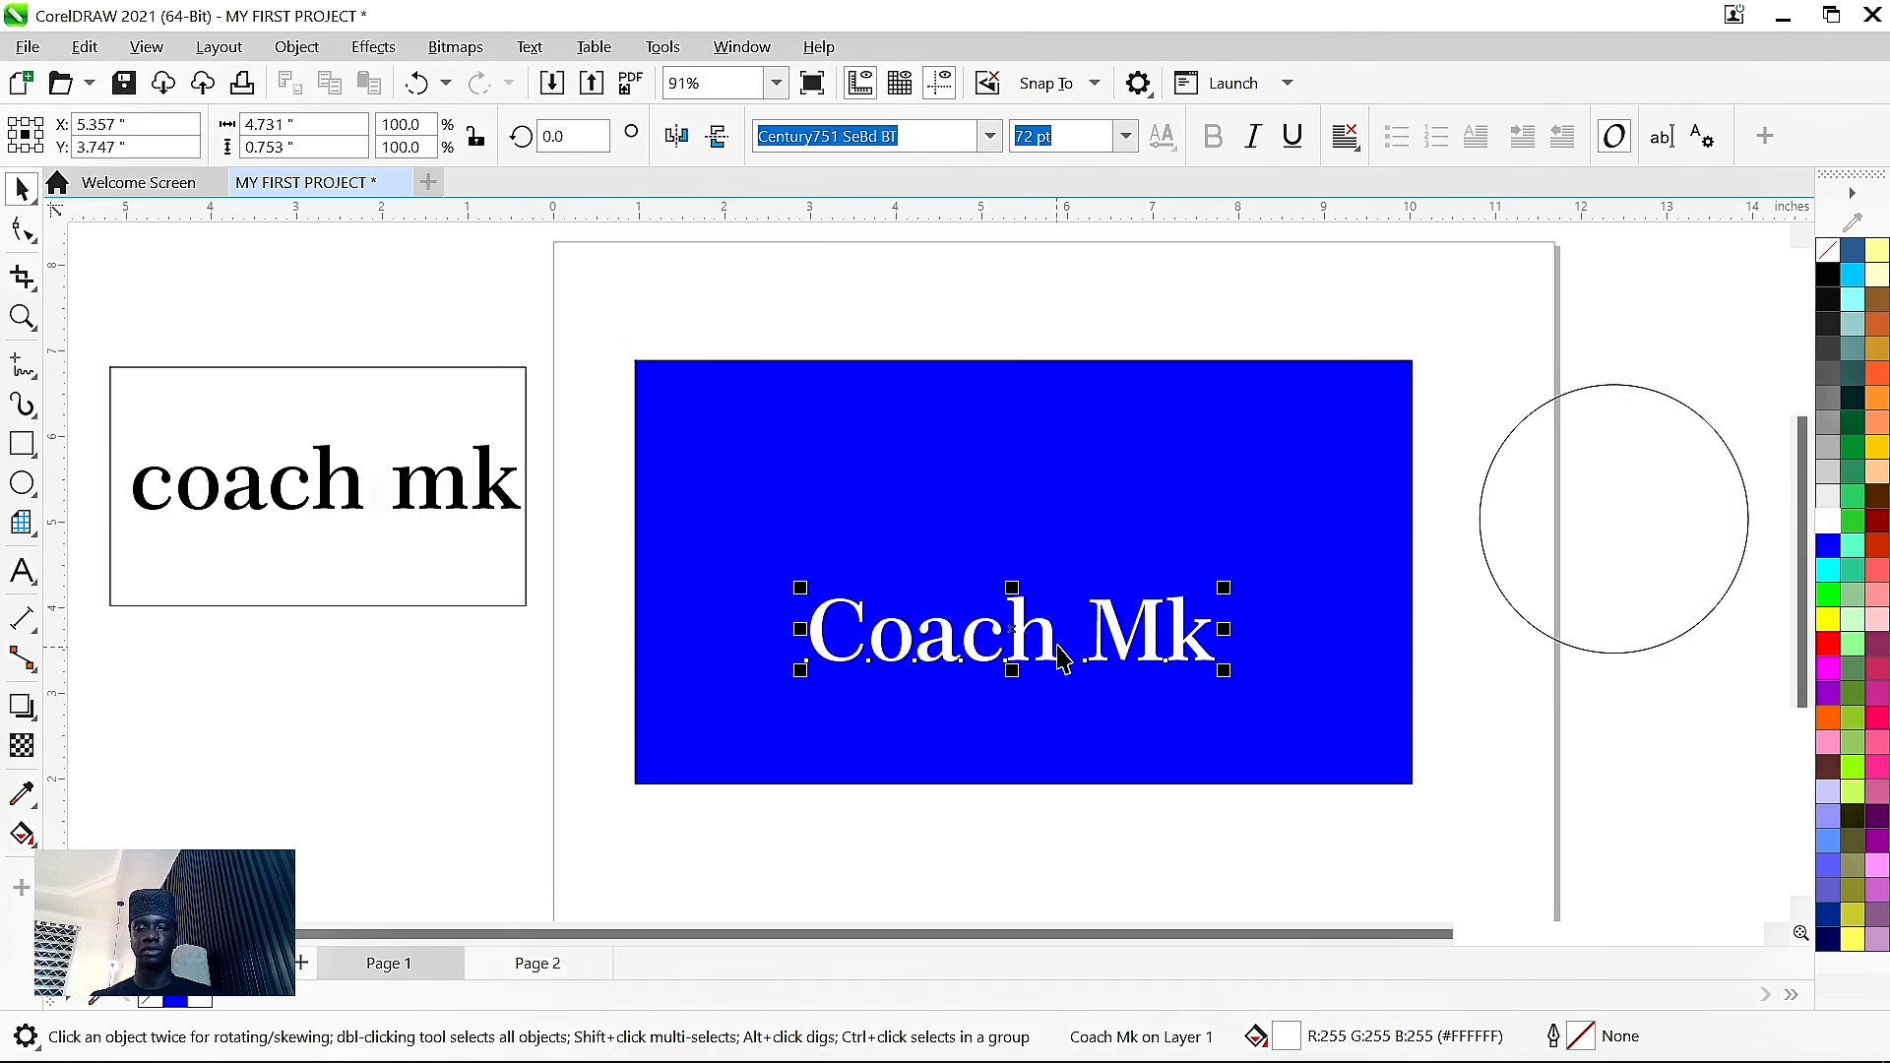
pyautogui.moveTo(1020, 631)
pyautogui.mouseDown()
pyautogui.moveTo(1005, 674)
pyautogui.moveTo(1005, 654)
pyautogui.mouseUp()
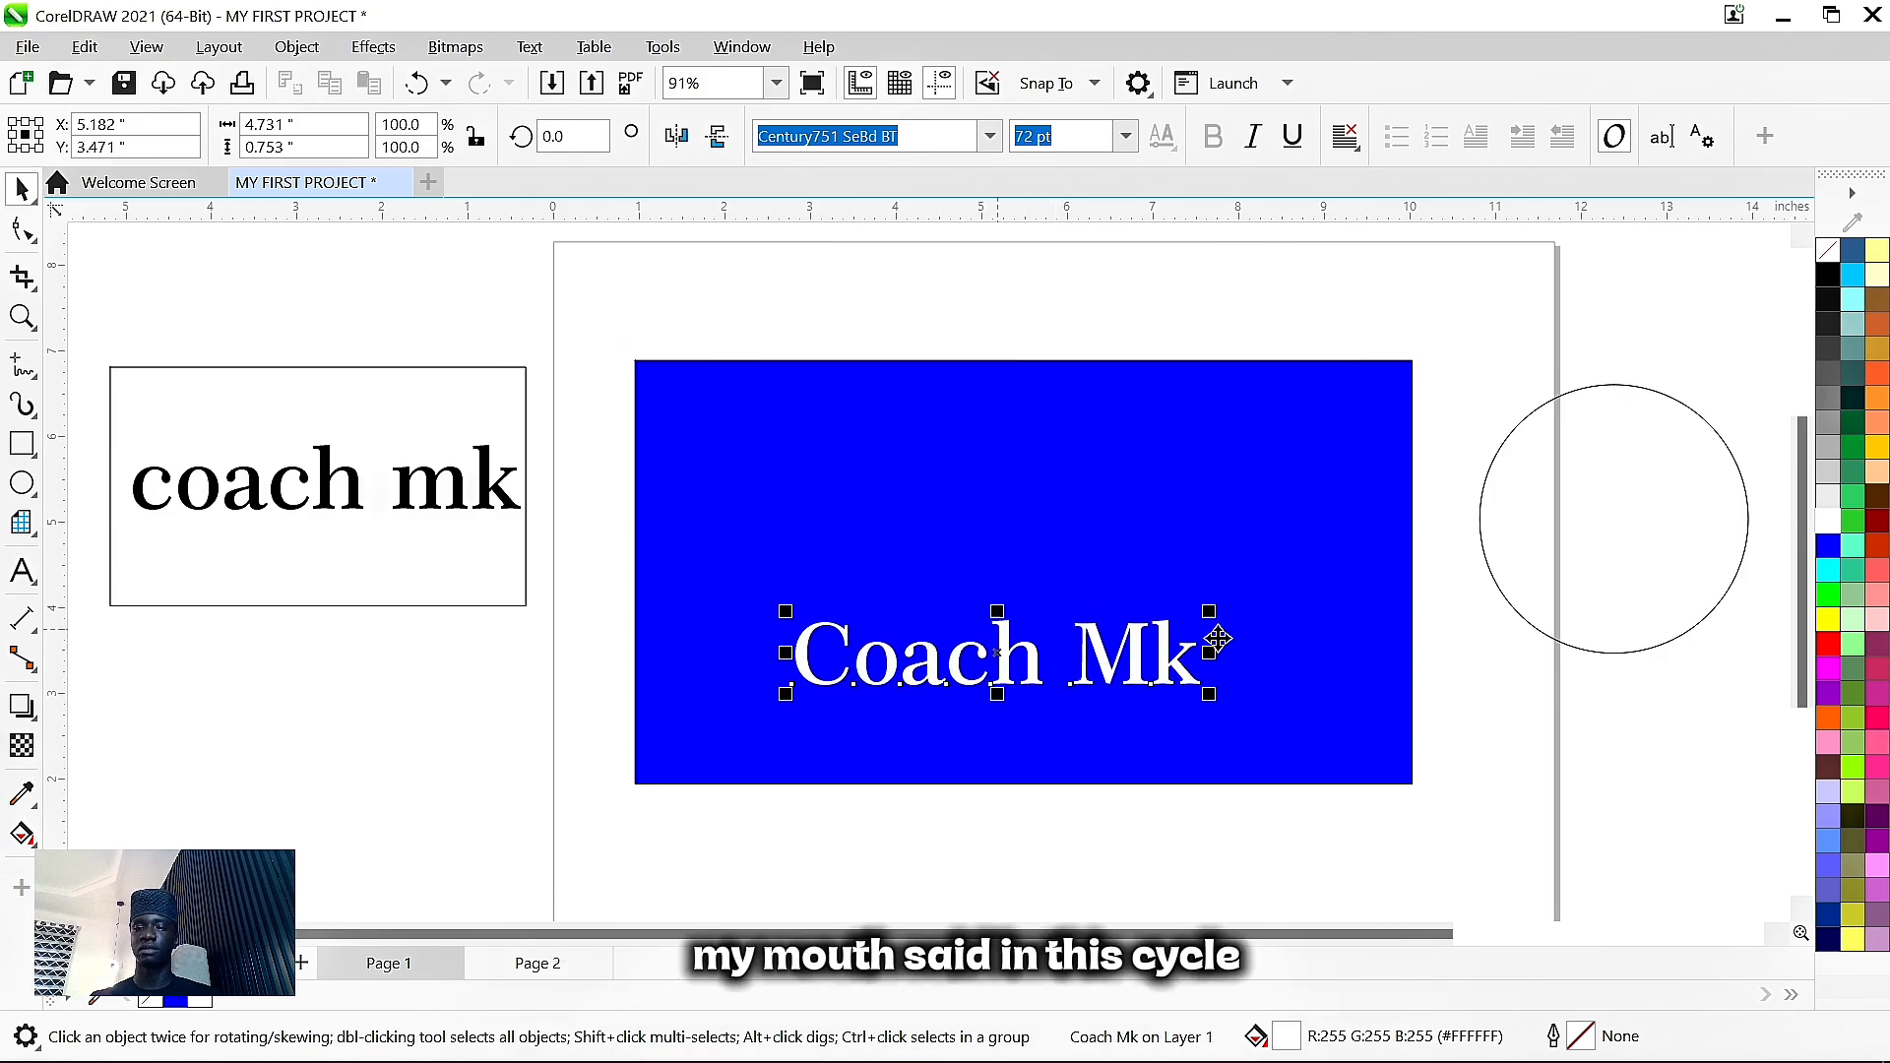
# - Move the circle onto the blue banner above the title and shrink it to about 1.8 inches
pyautogui.click(1650, 518)
pyautogui.moveTo(1650, 518); pyautogui.dragTo(1052, 481)
pyautogui.moveTo(1154, 340); pyautogui.dragTo(1045, 453)
pyautogui.moveTo(985, 545); pyautogui.dragTo(1041, 525)
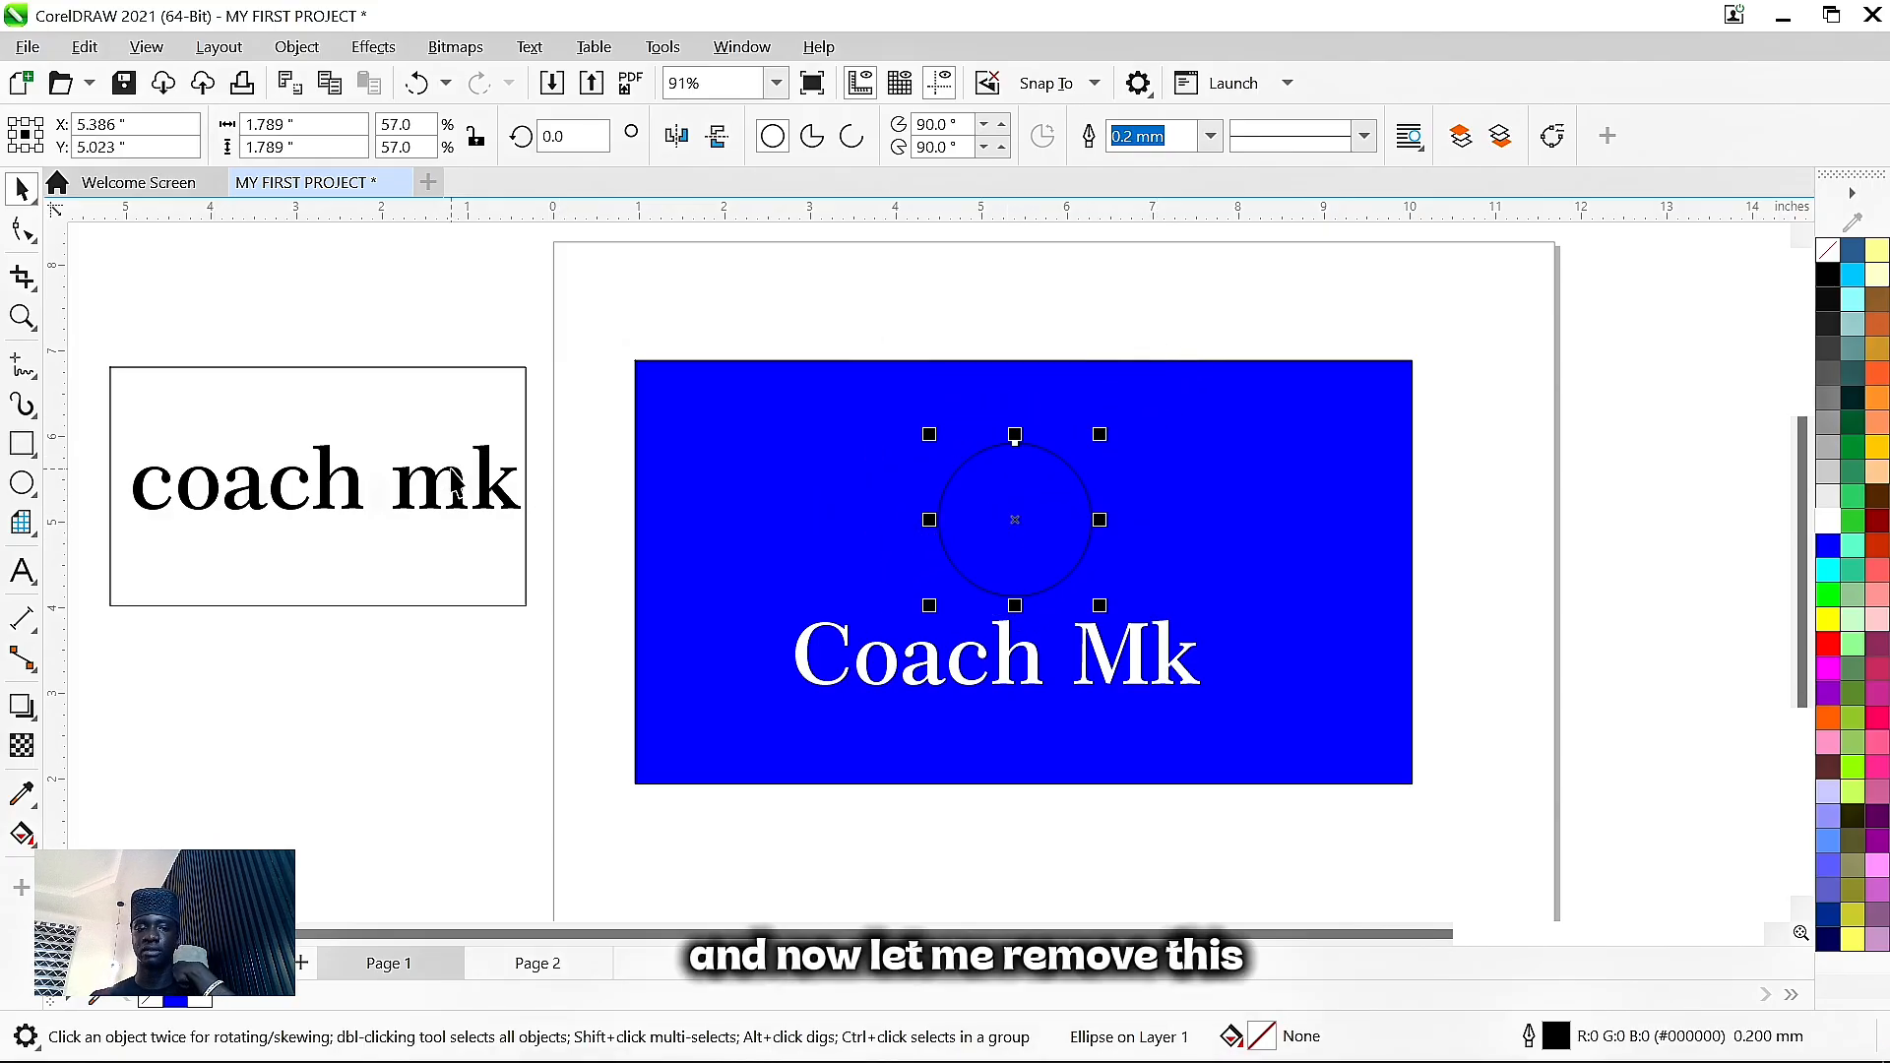
# - Delete the leftover 'coach mk' and 'COACH MK' text objects and zoom to fit the artwork
pyautogui.click(456, 483)
pyautogui.press('Delete')
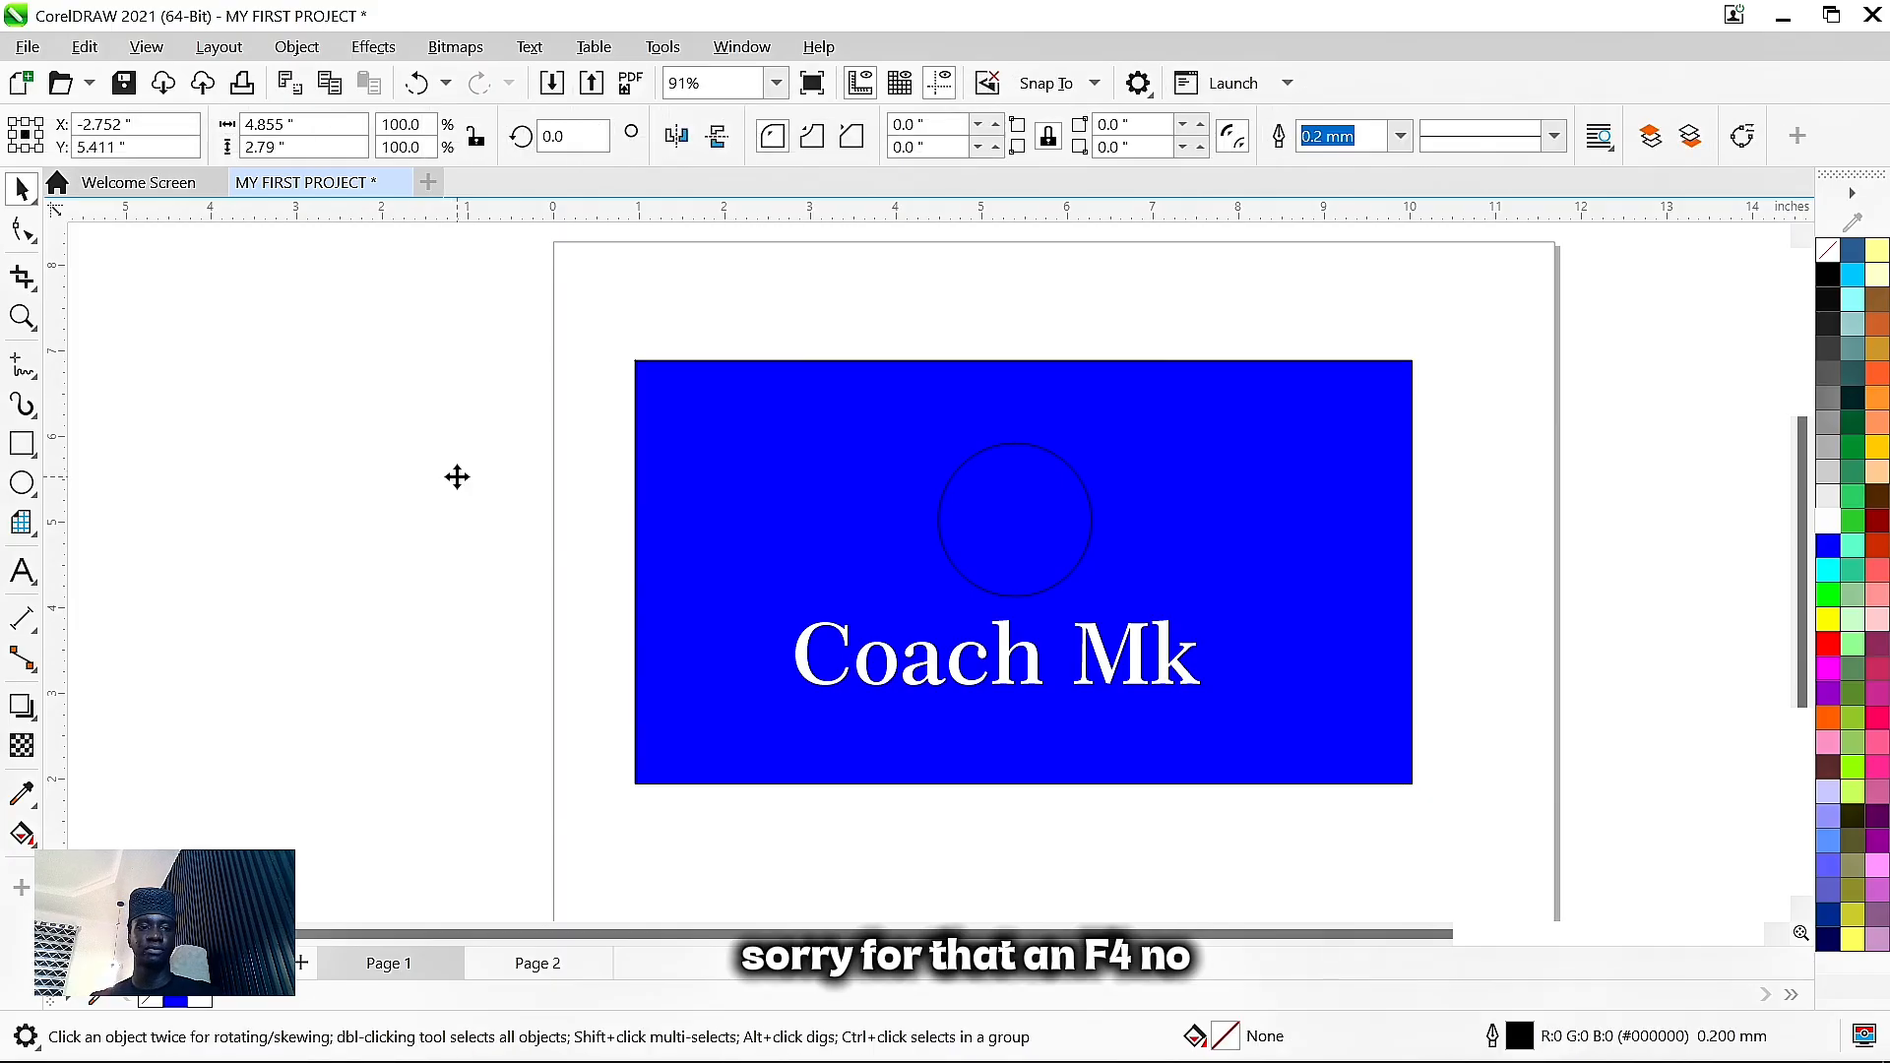
pyautogui.press('F4')
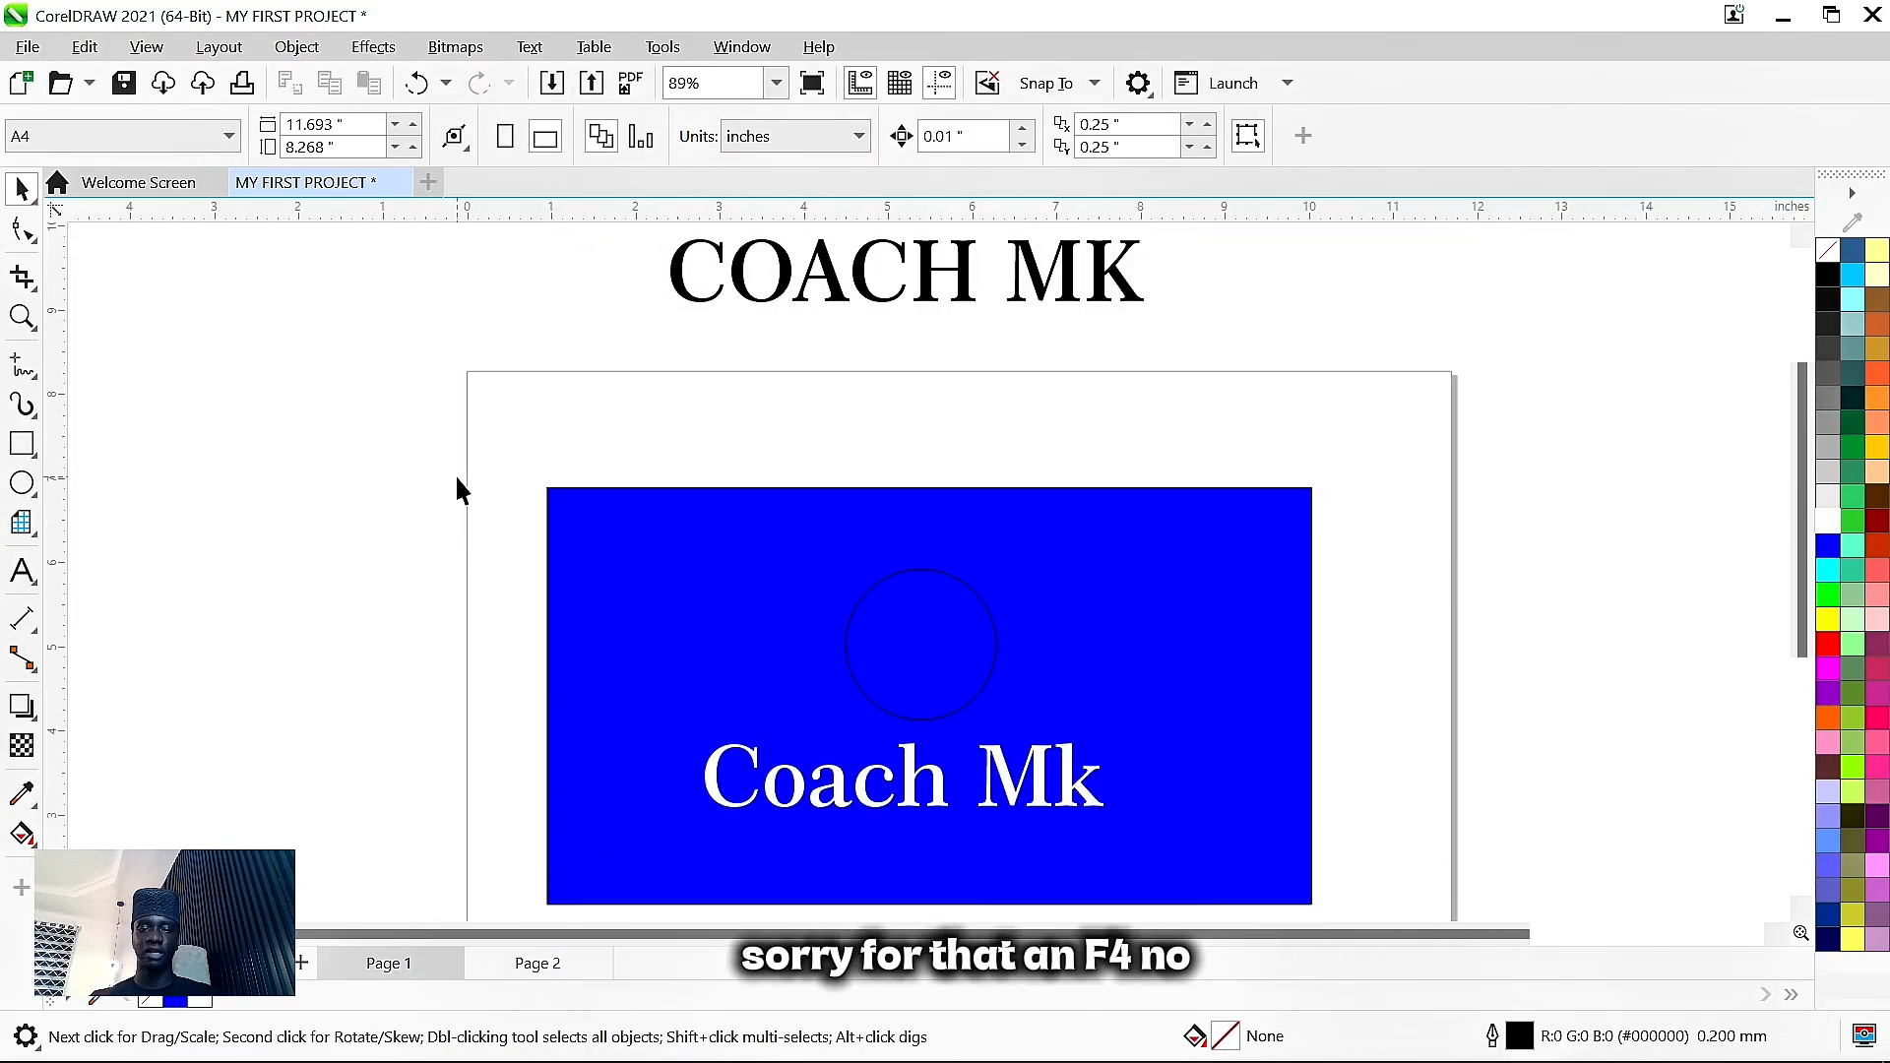
pyautogui.click(1030, 274)
pyautogui.press('Delete')
pyautogui.press('F4')
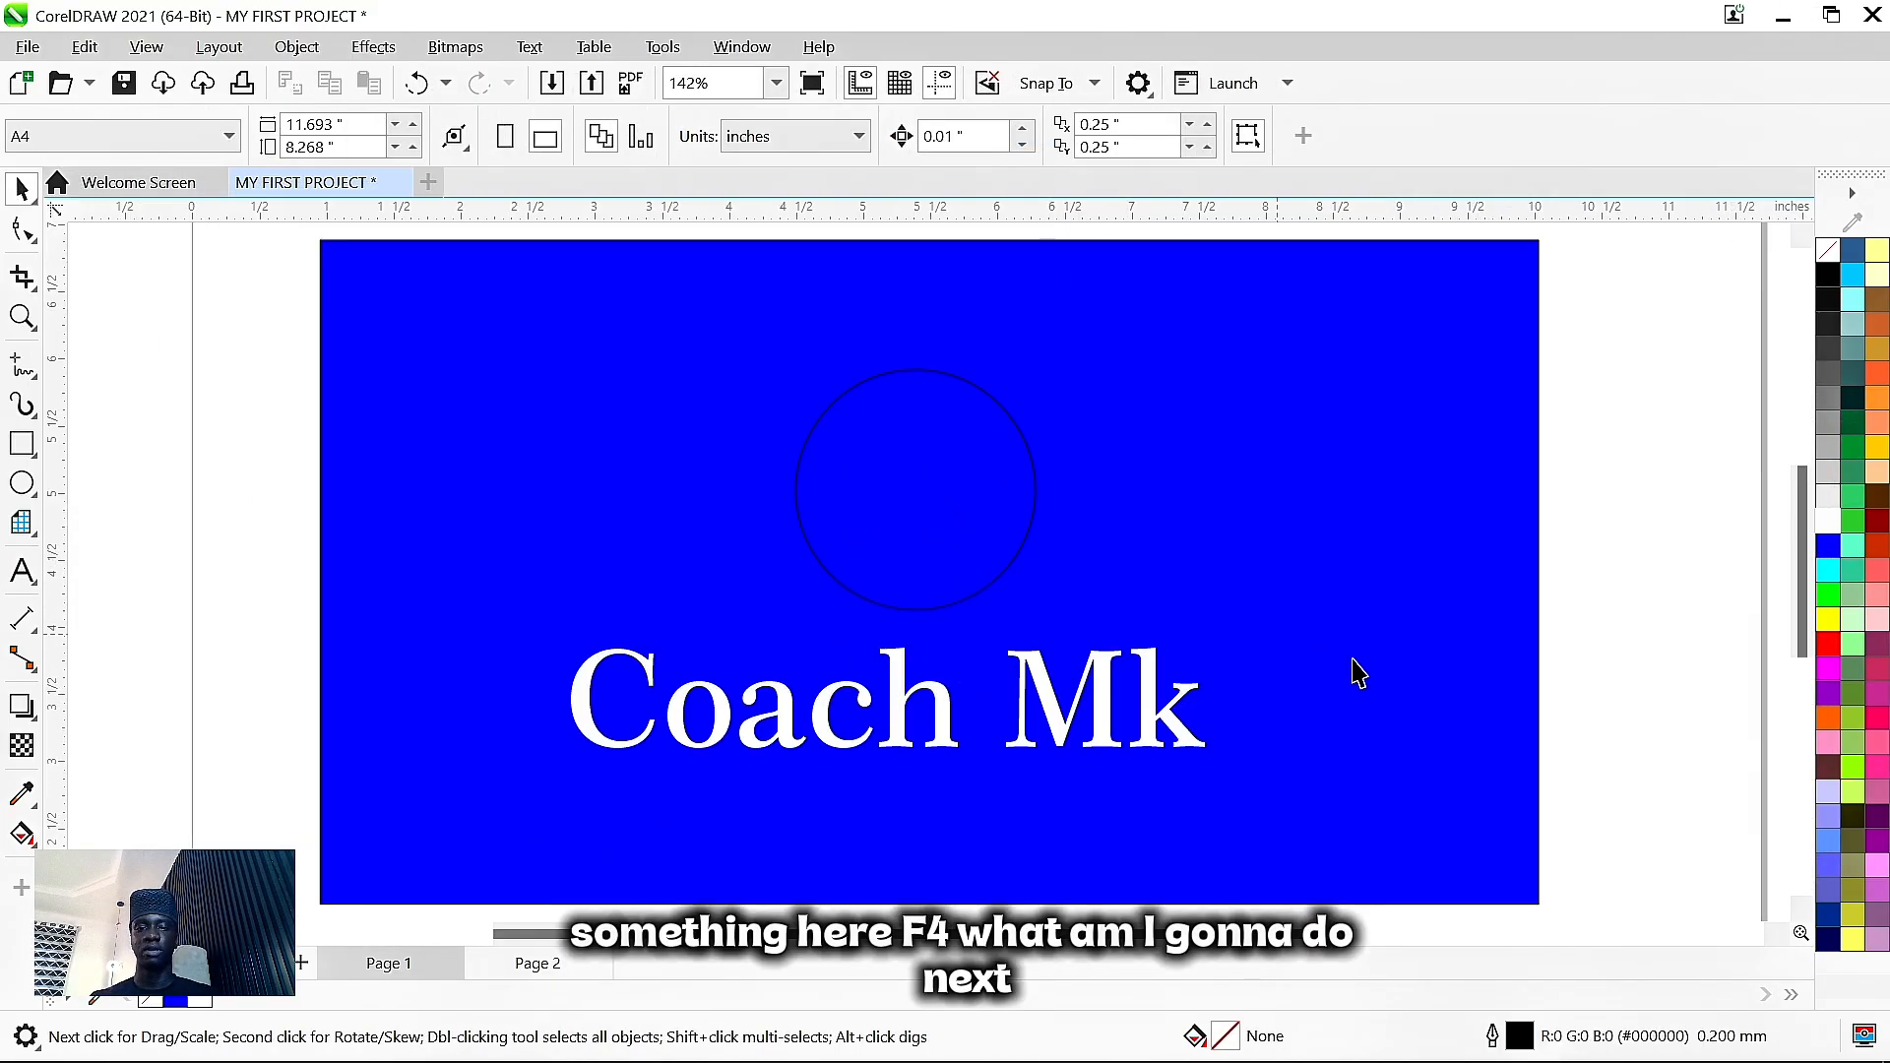
pyautogui.click(962, 541)
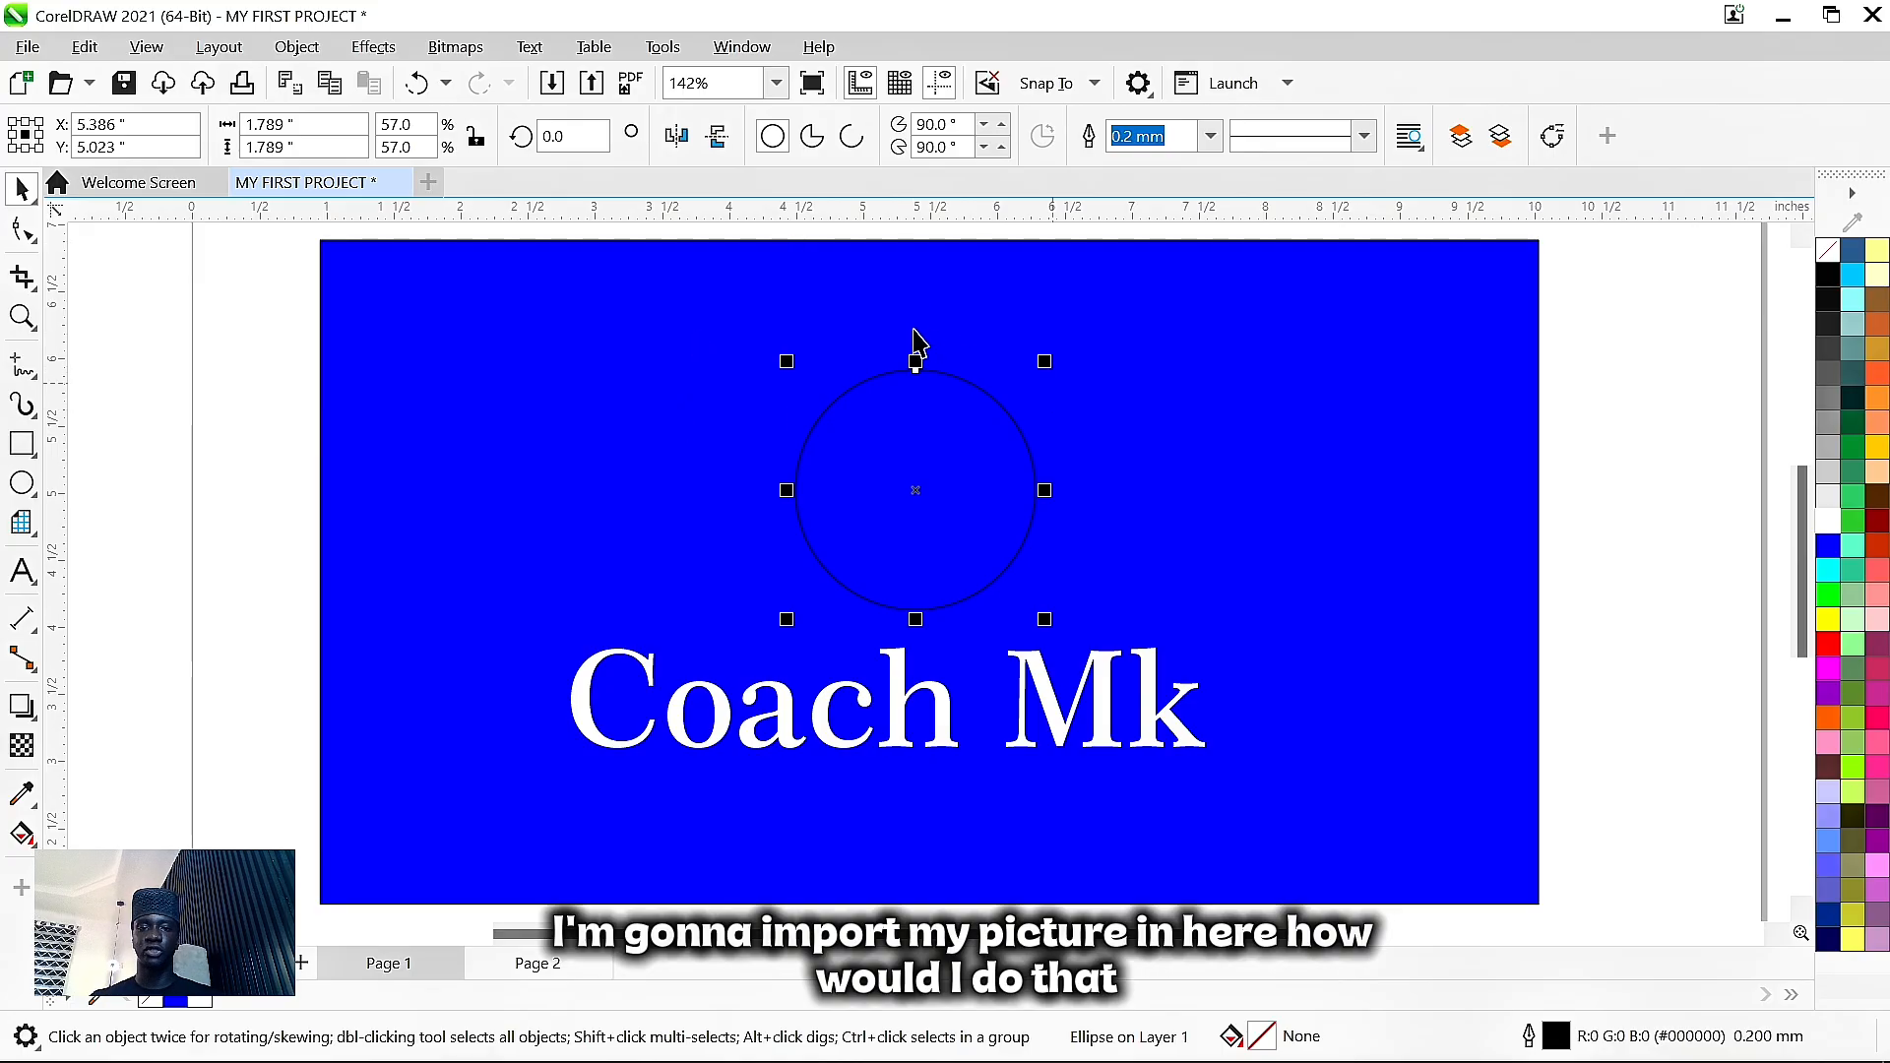
pyautogui.scroll(-1, 1132, 465)
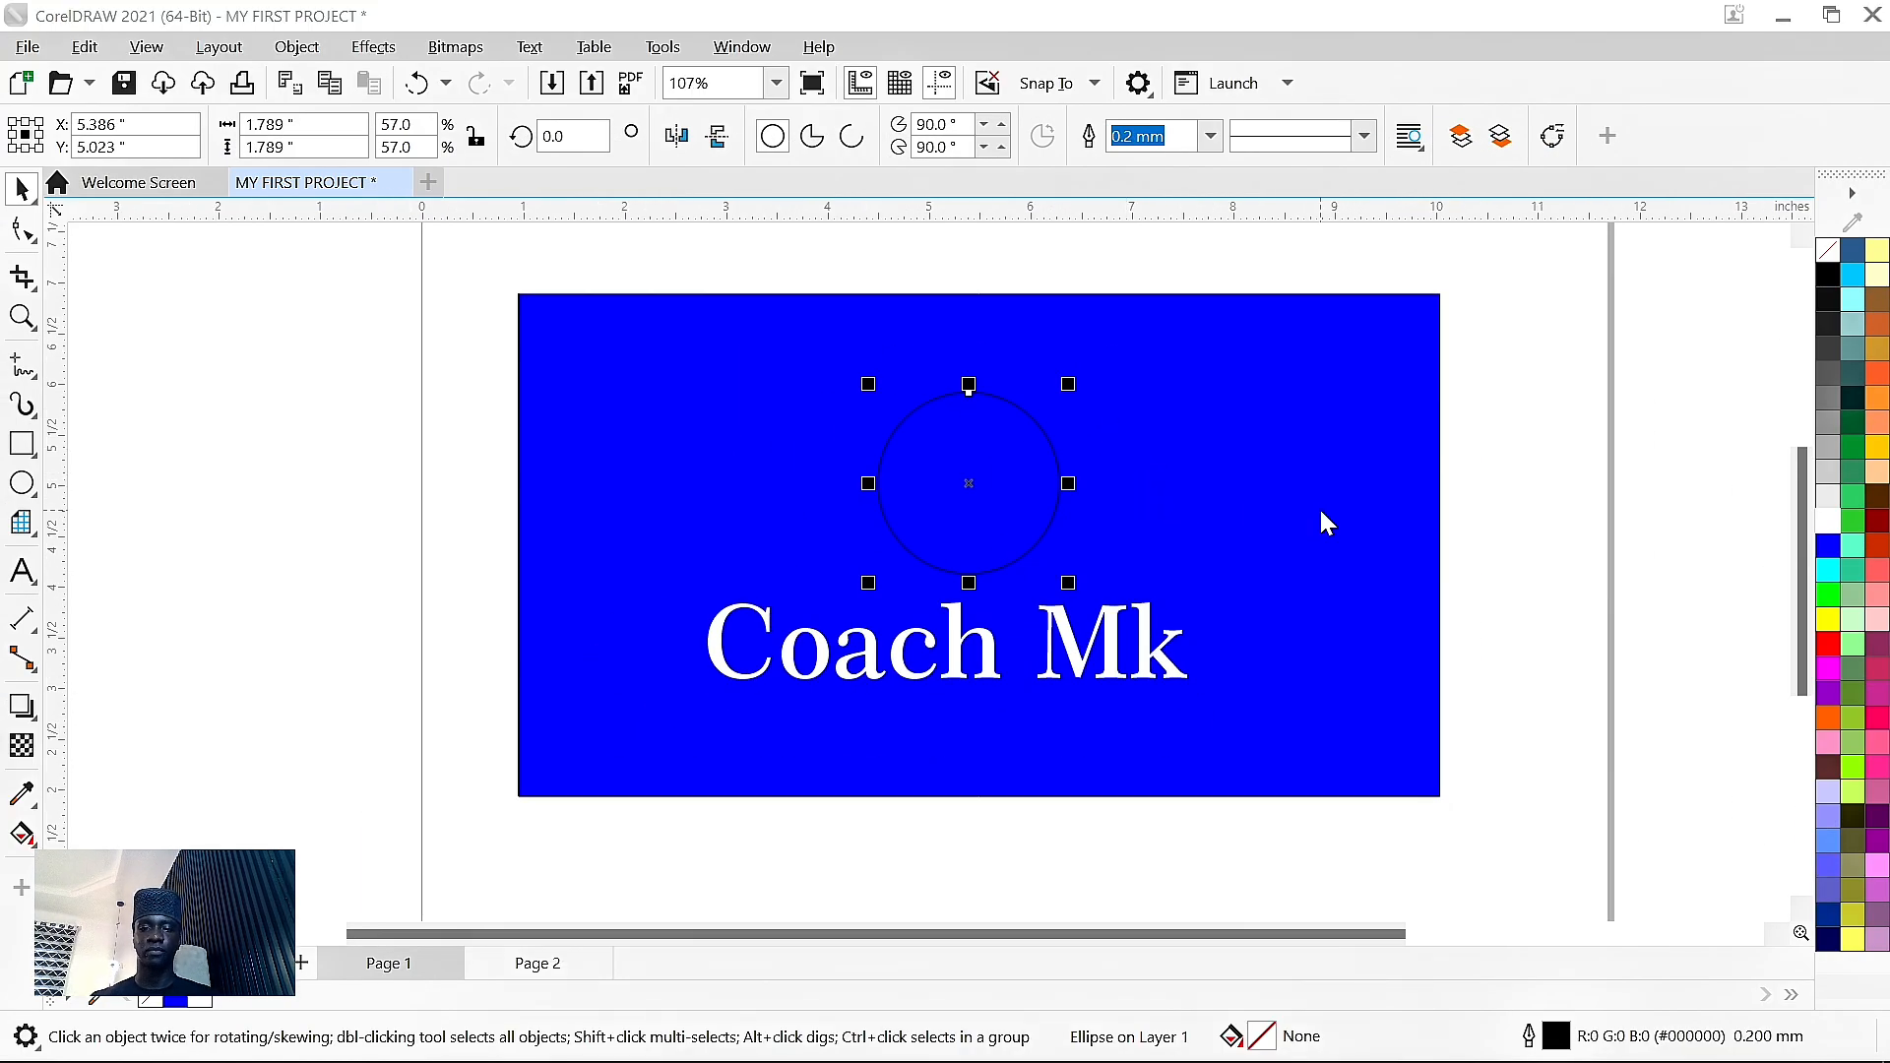
pyautogui.hotkey('ctrl', 'i')
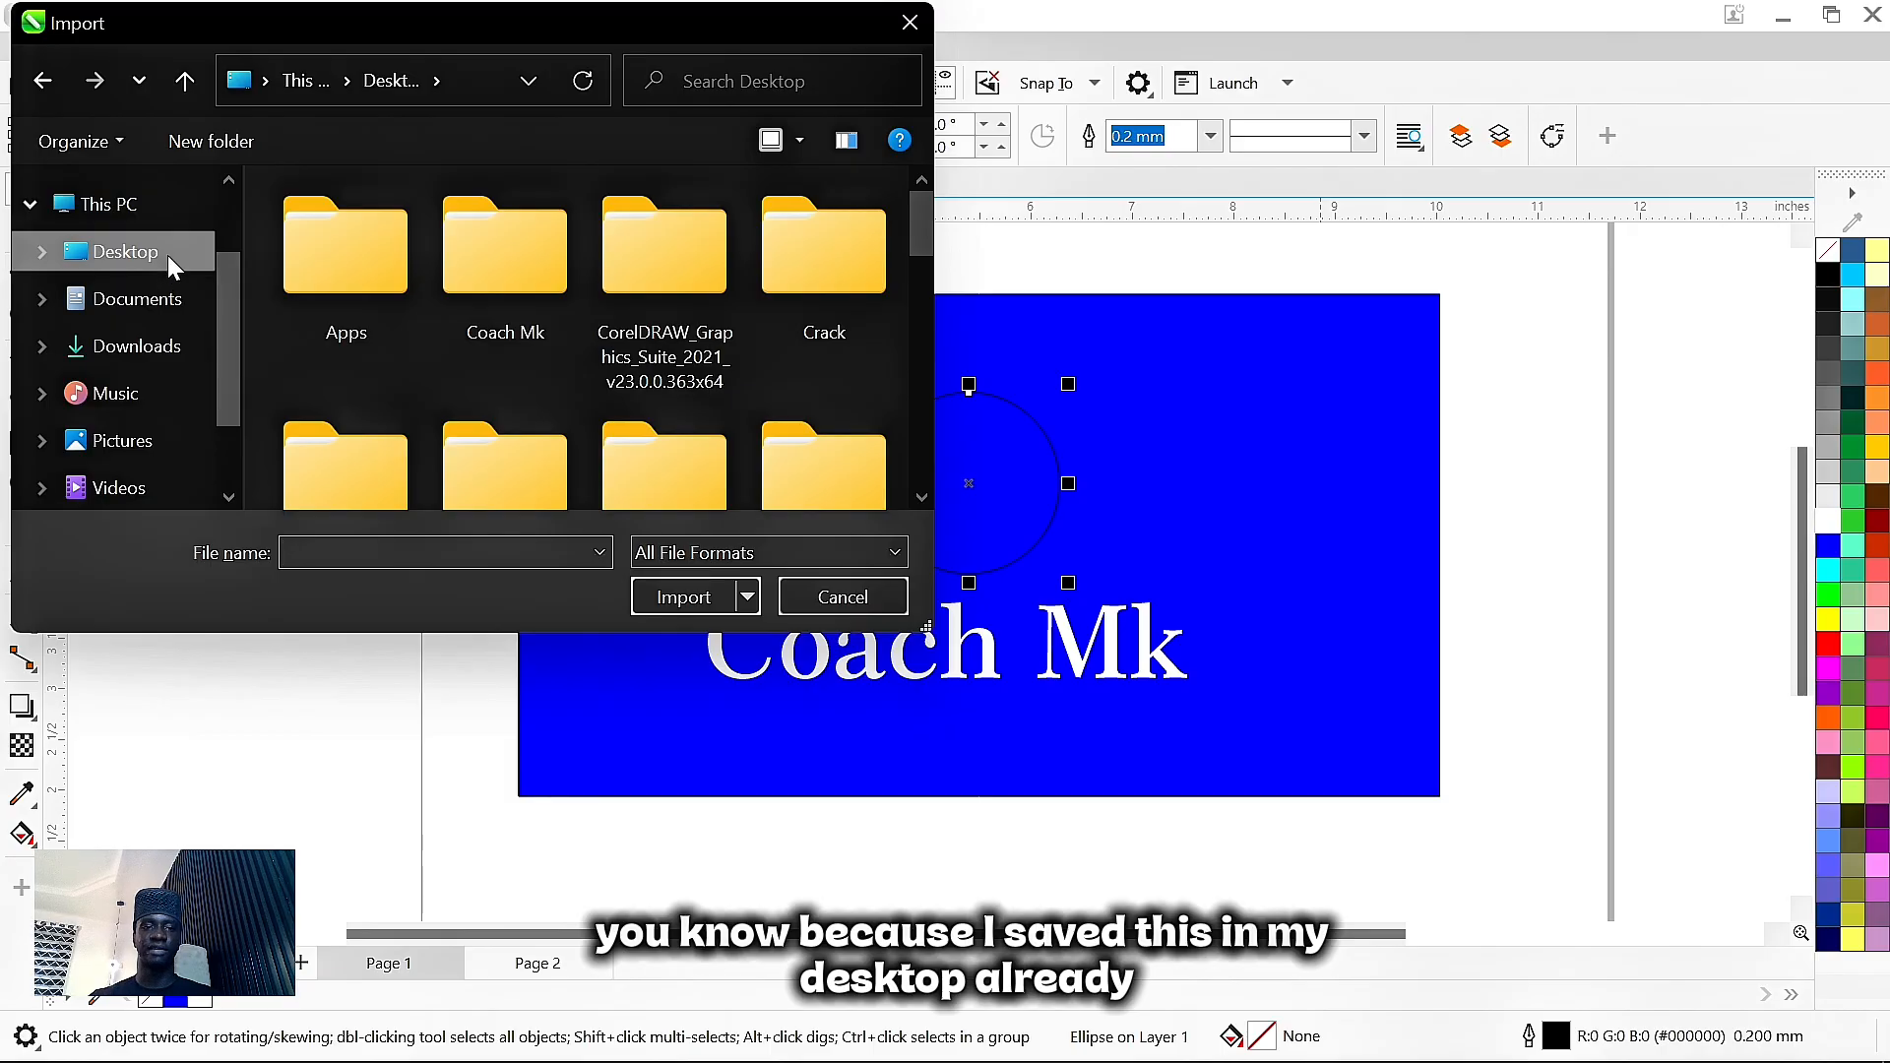
# - Import Snapchat-836209700.jpg from the Desktop and place it against the blue banner's left edge
pyautogui.scroll(-10, 612, 394)
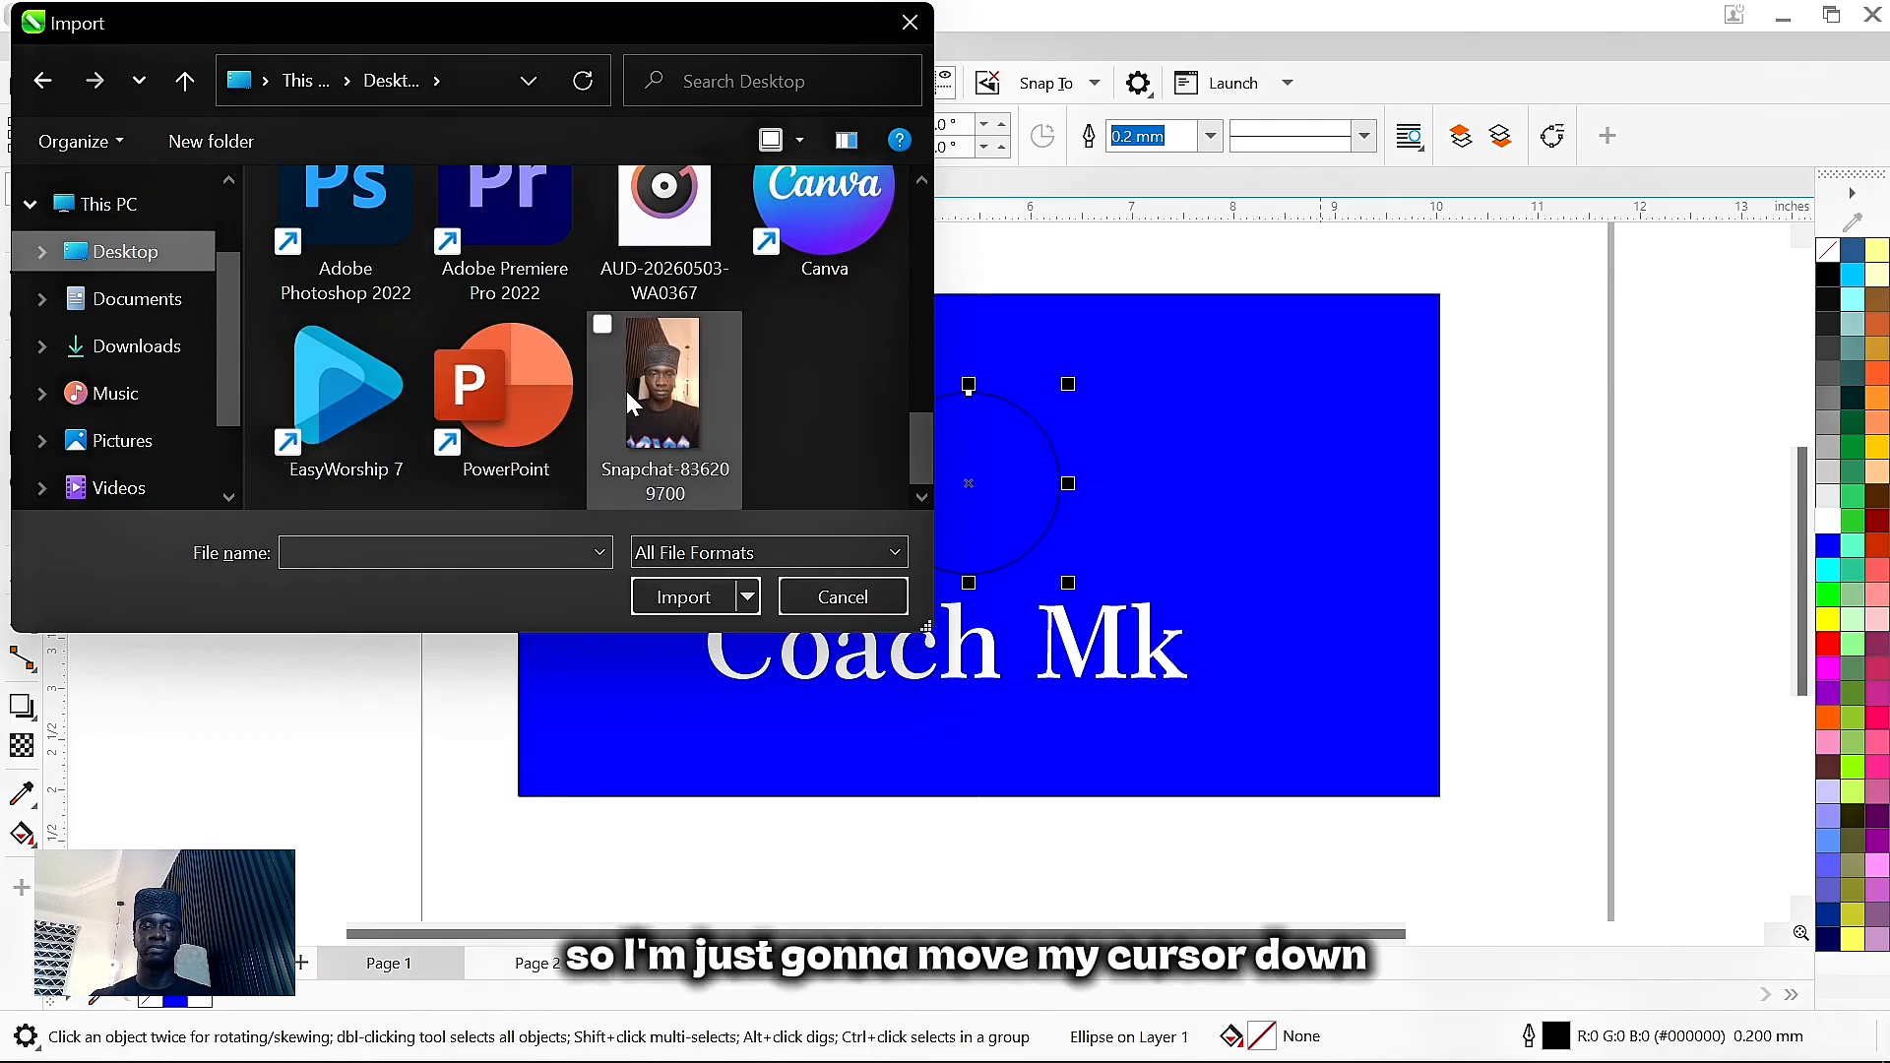
pyautogui.click(653, 380)
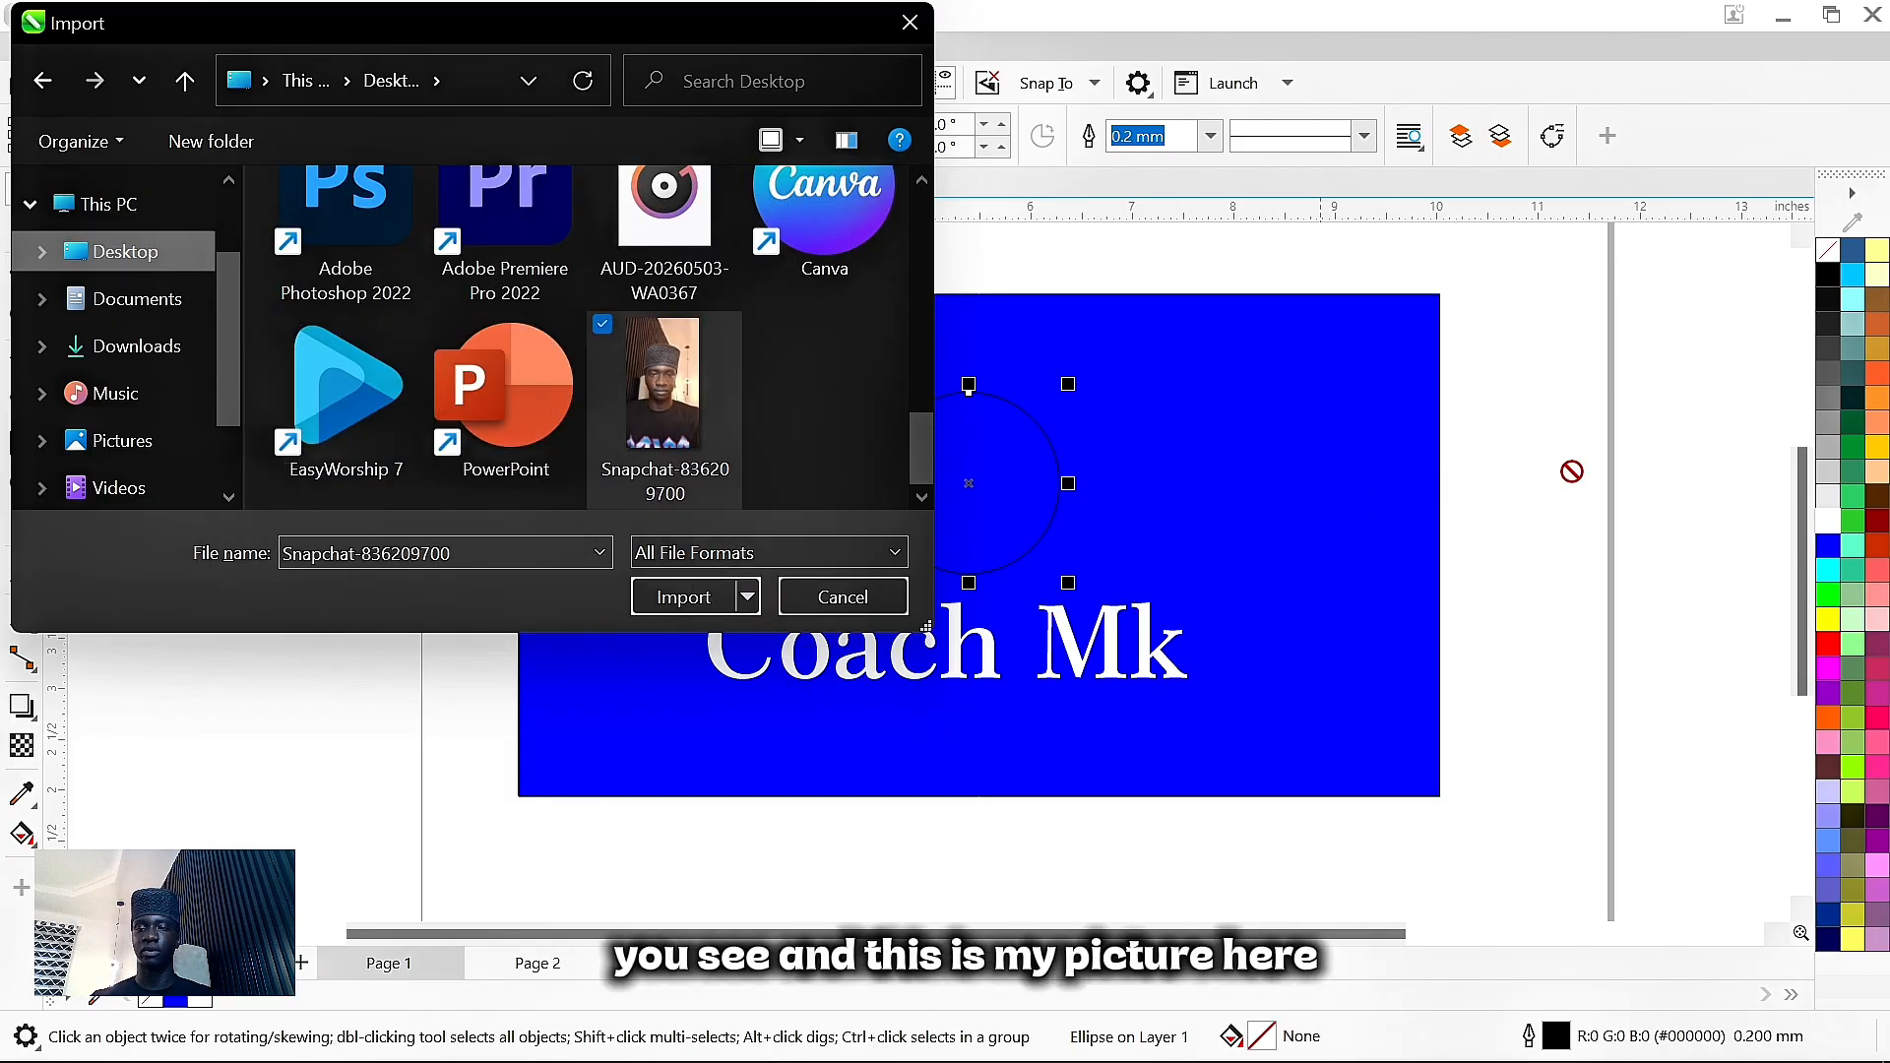
pyautogui.click(684, 597)
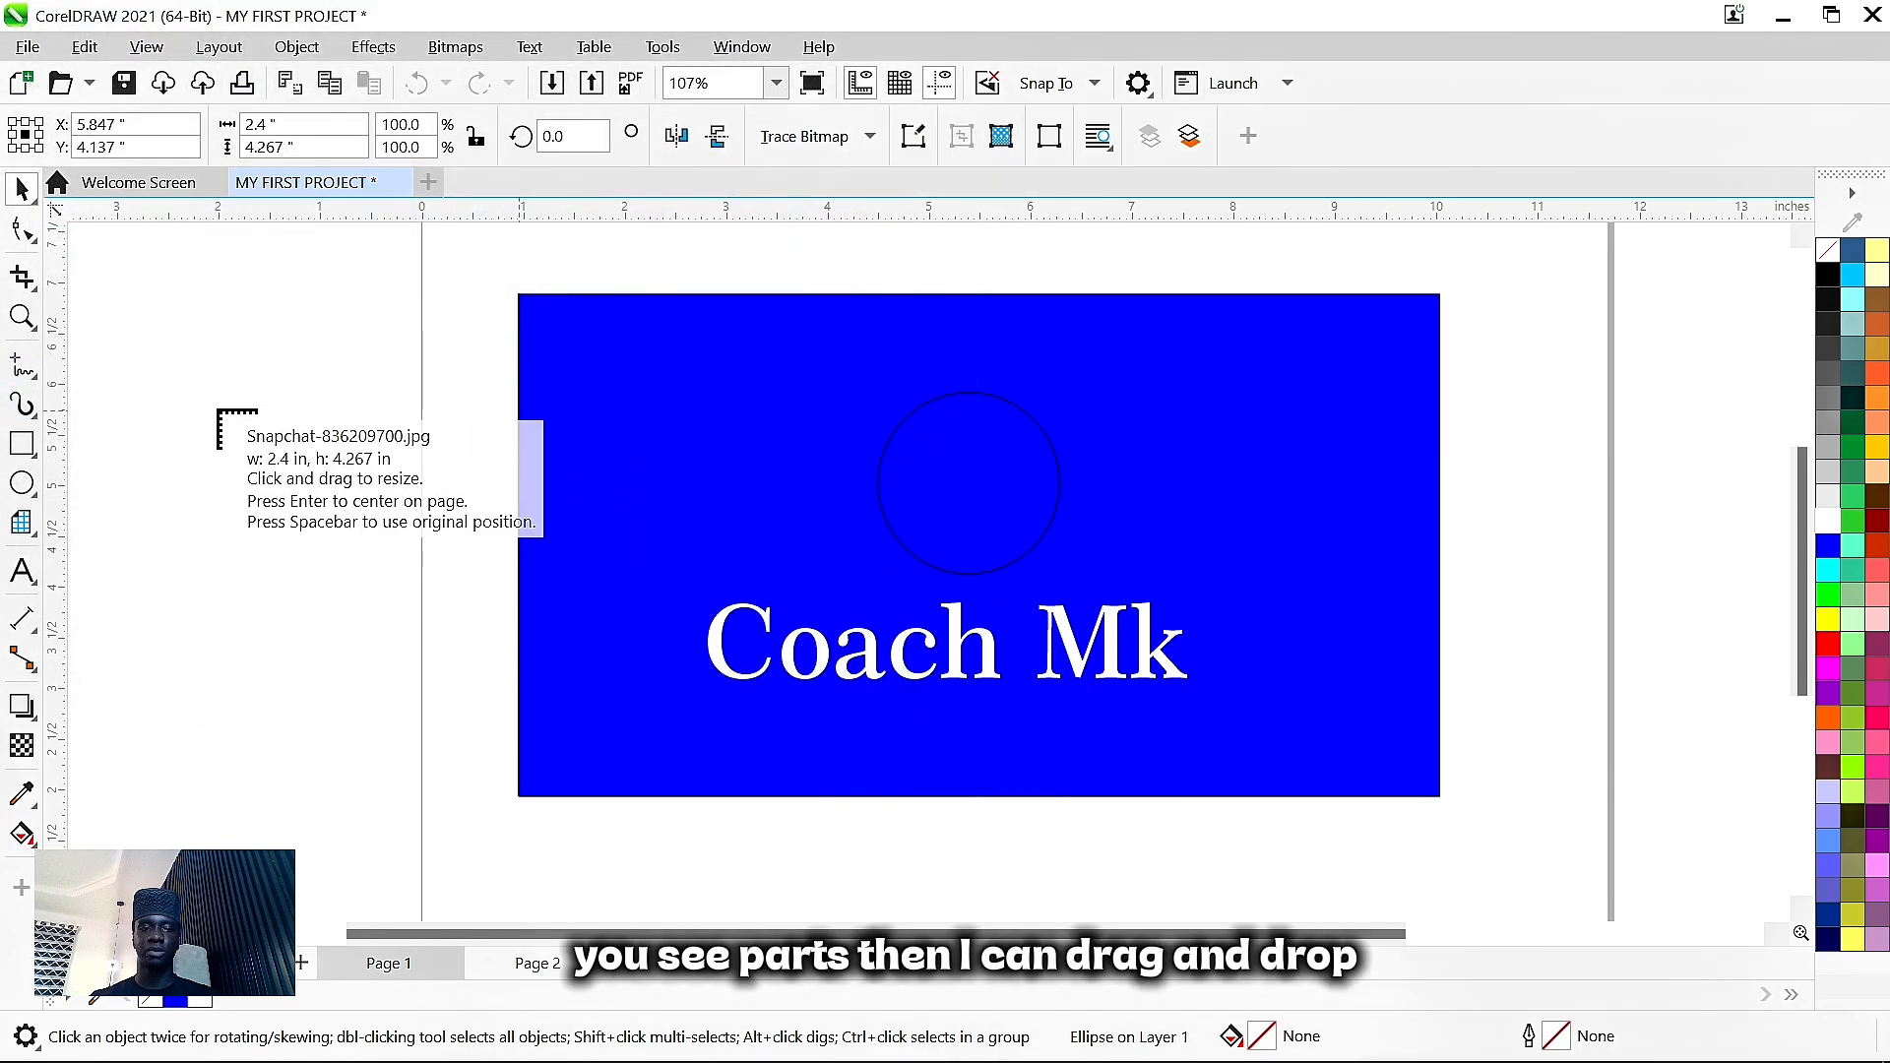
pyautogui.moveTo(180, 375); pyautogui.dragTo(654, 839)
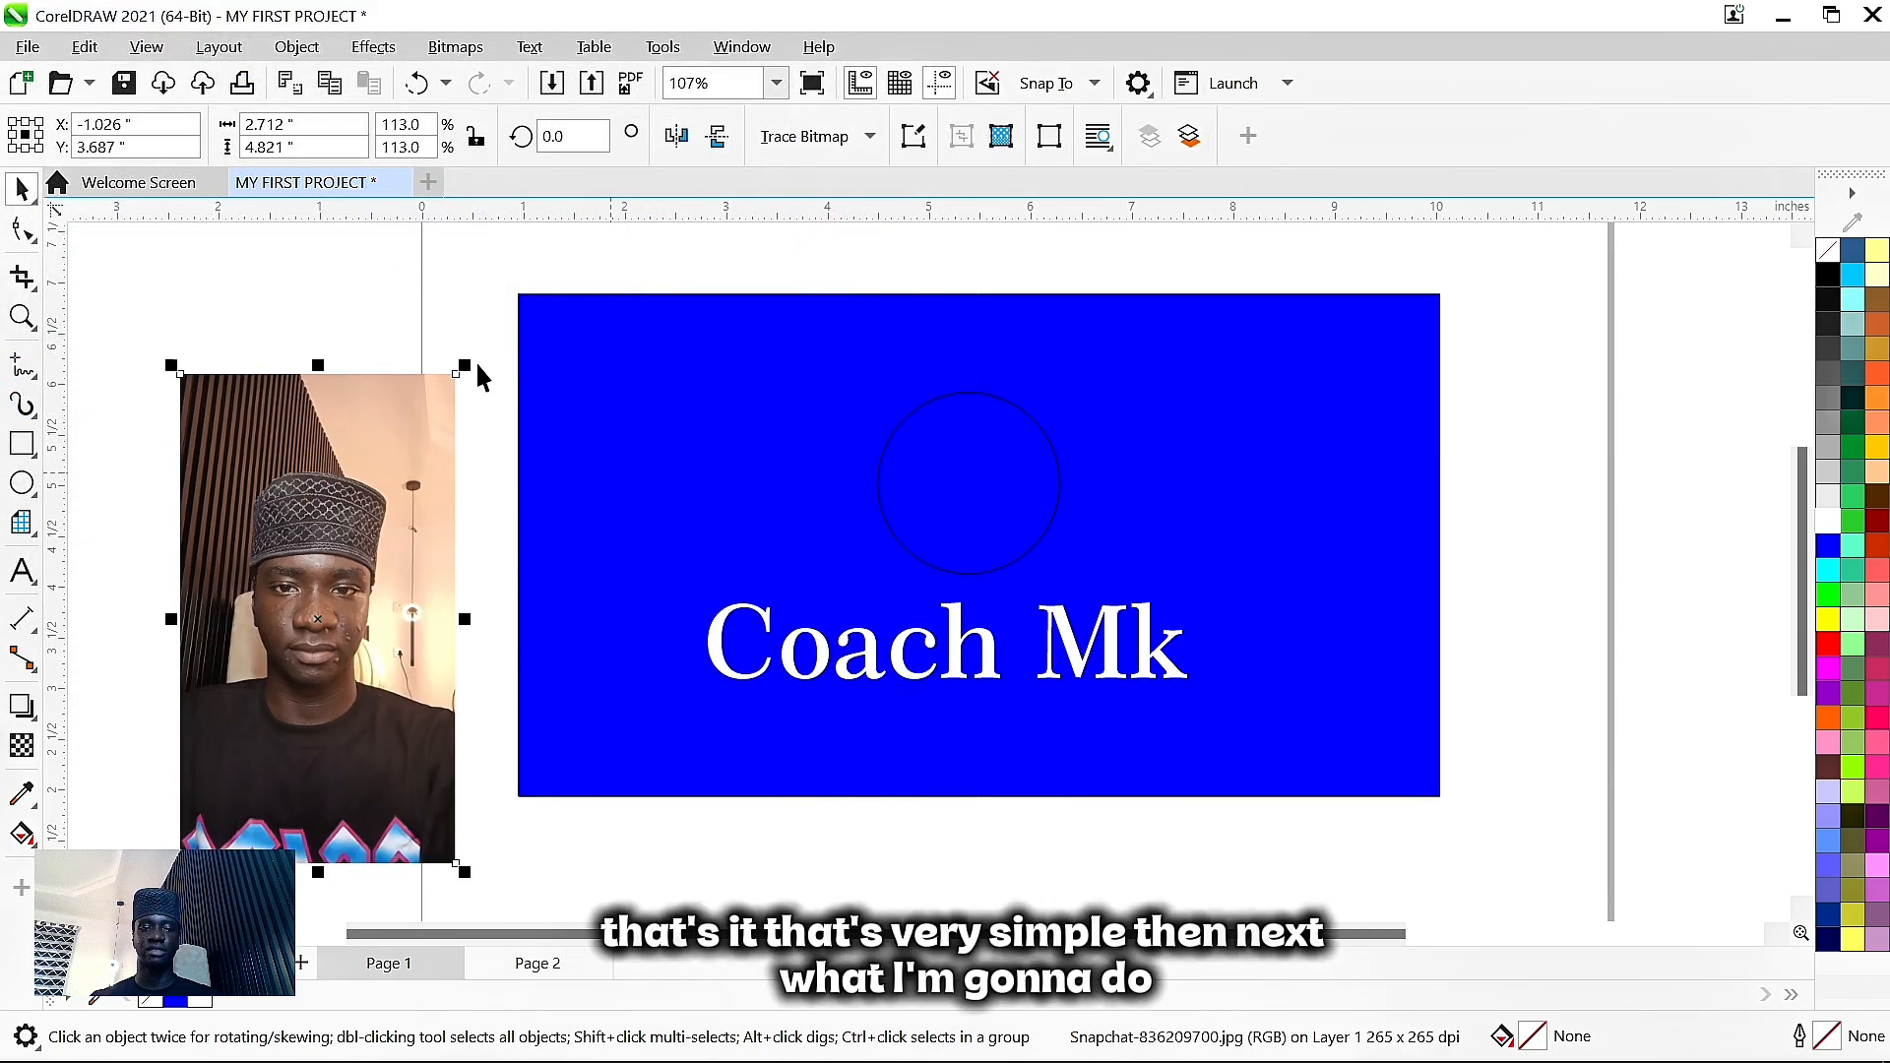
pyautogui.click(412, 269)
pyautogui.moveTo(328, 676); pyautogui.dragTo(595, 664)
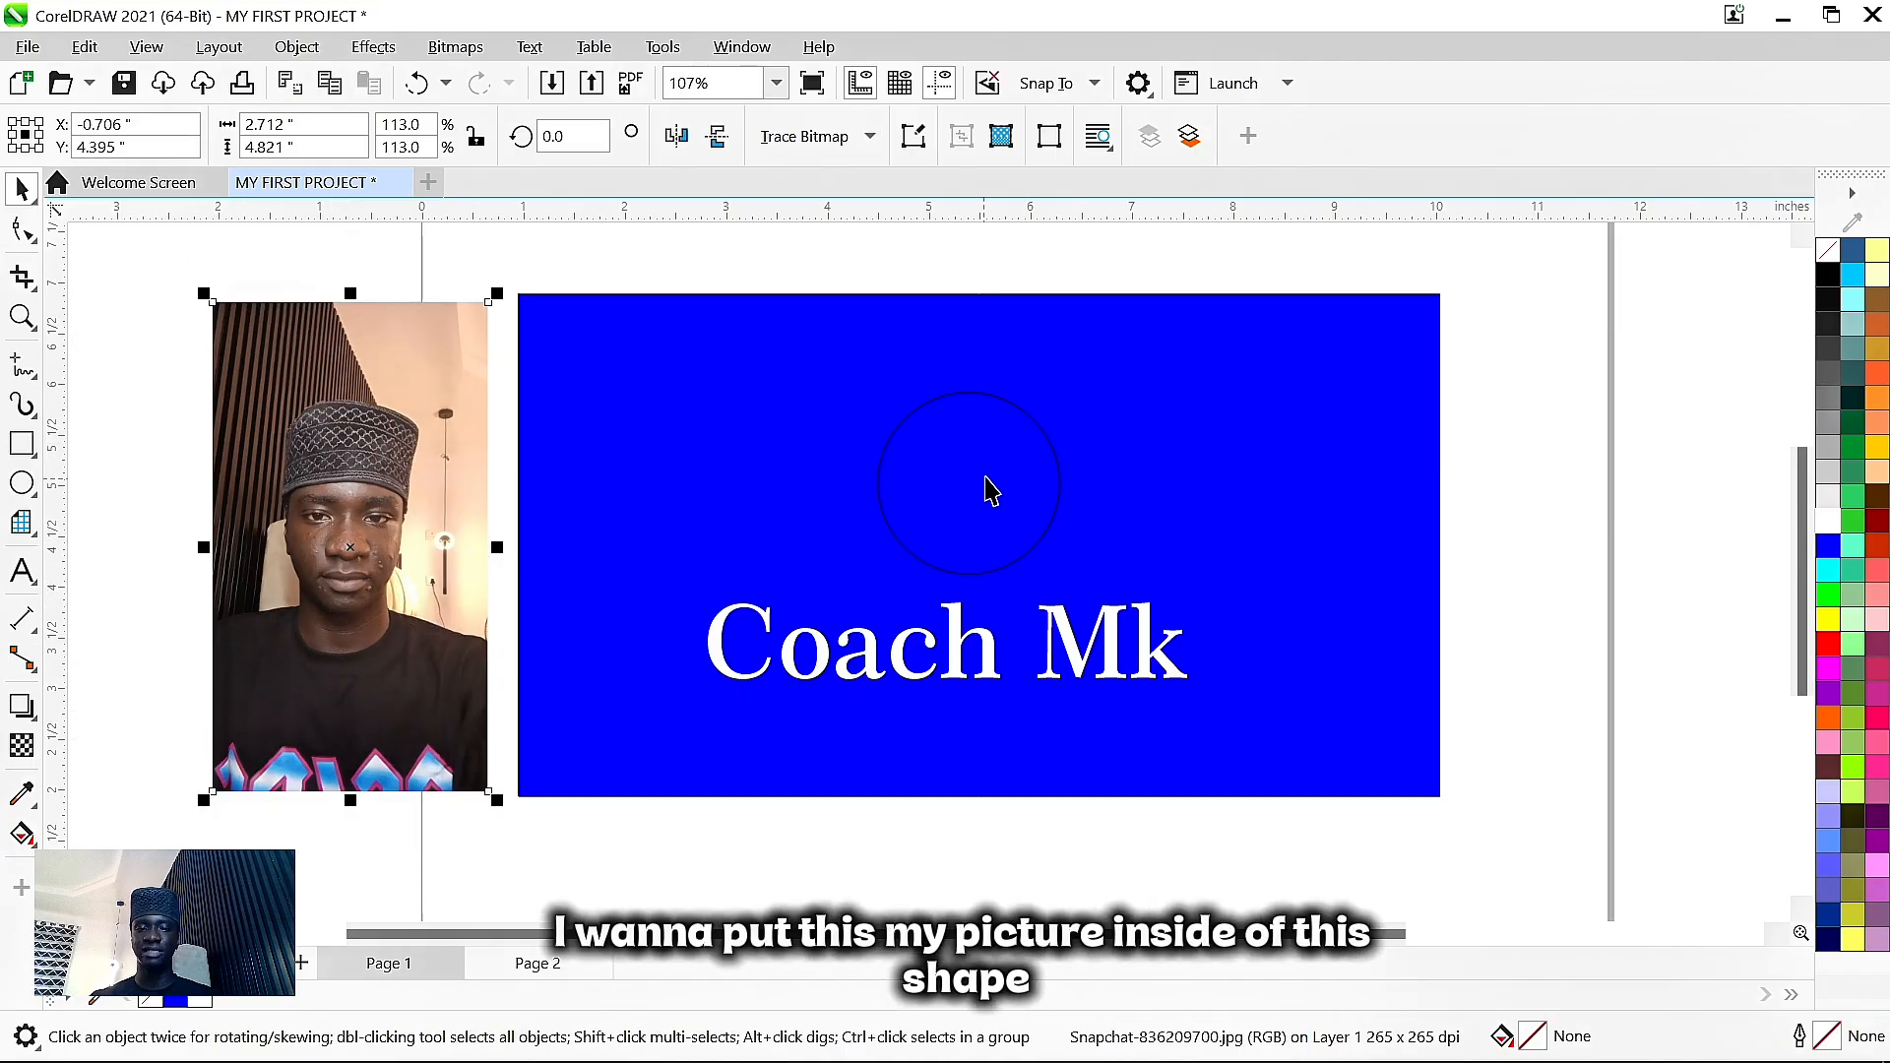
# - Place the portrait photo inside the circle using PowerClip's Place Inside Frame
pyautogui.click(970, 391)
pyautogui.click(398, 489)
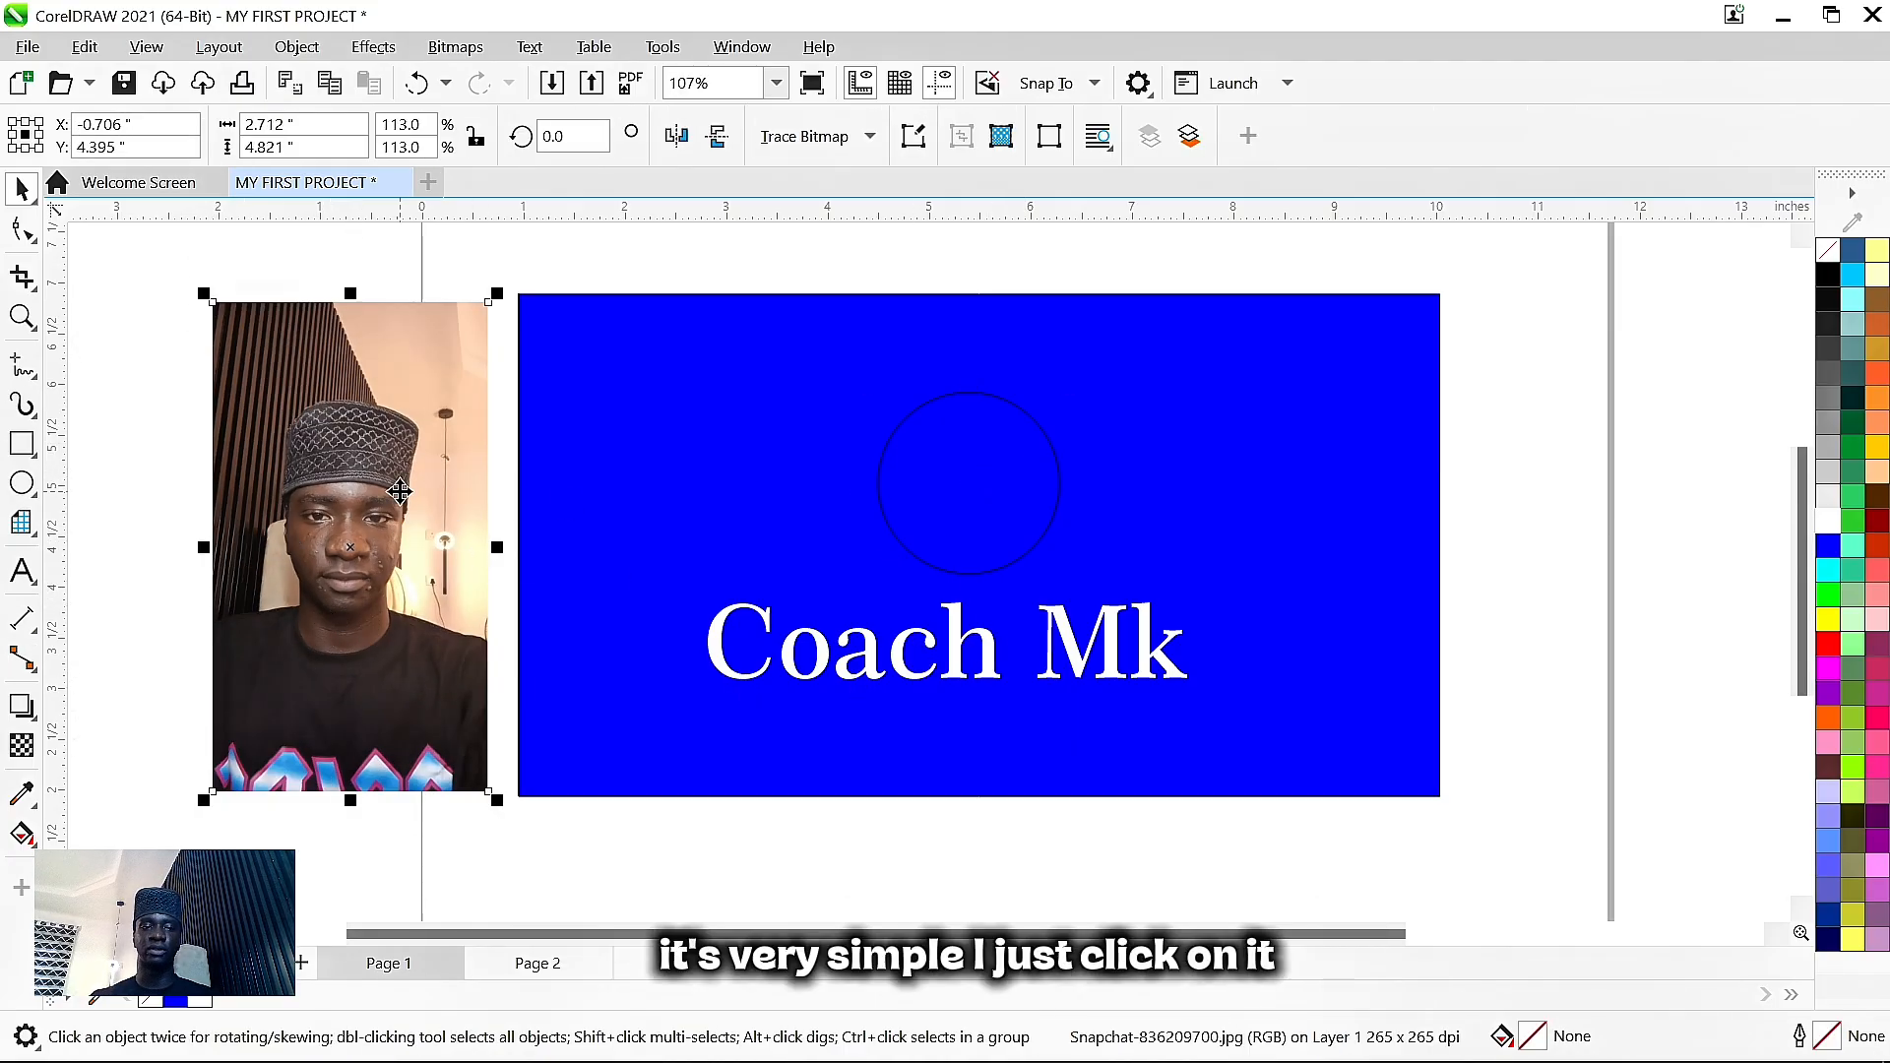
pyautogui.click(297, 48)
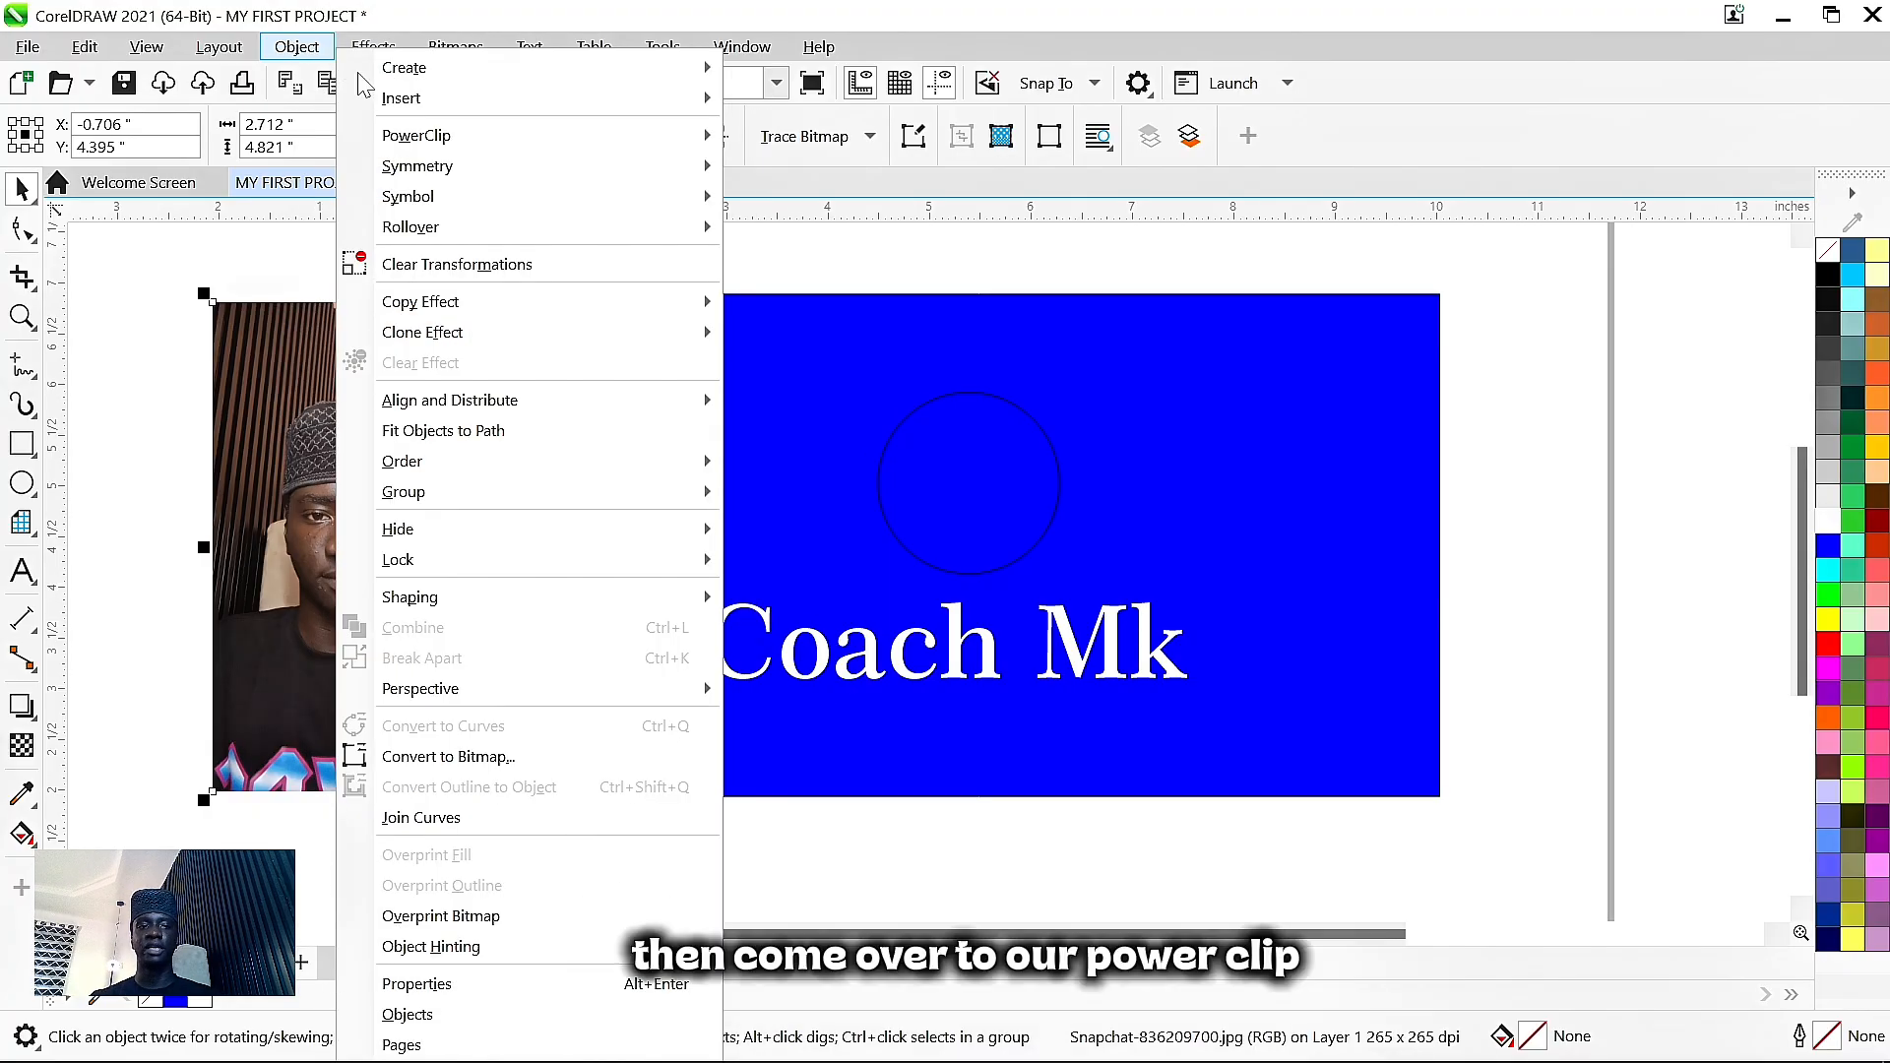
pyautogui.moveTo(434, 141)
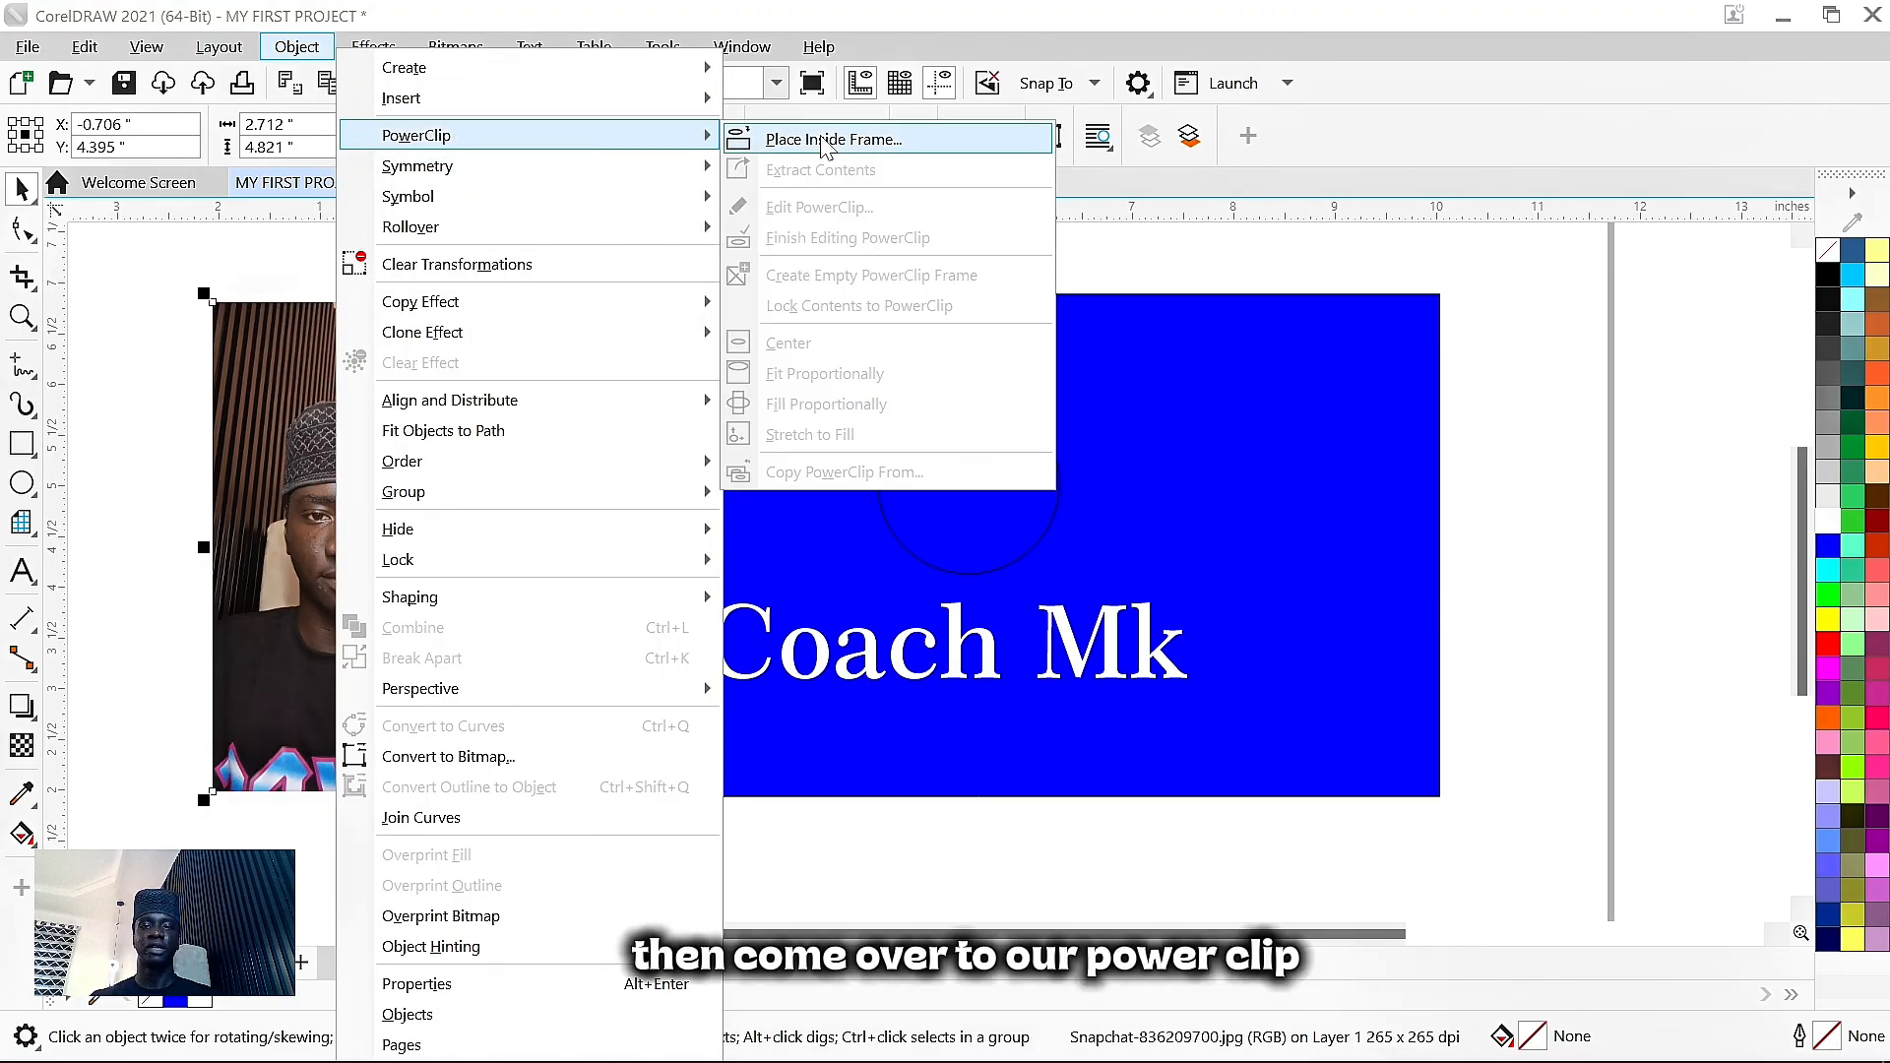
pyautogui.click(859, 141)
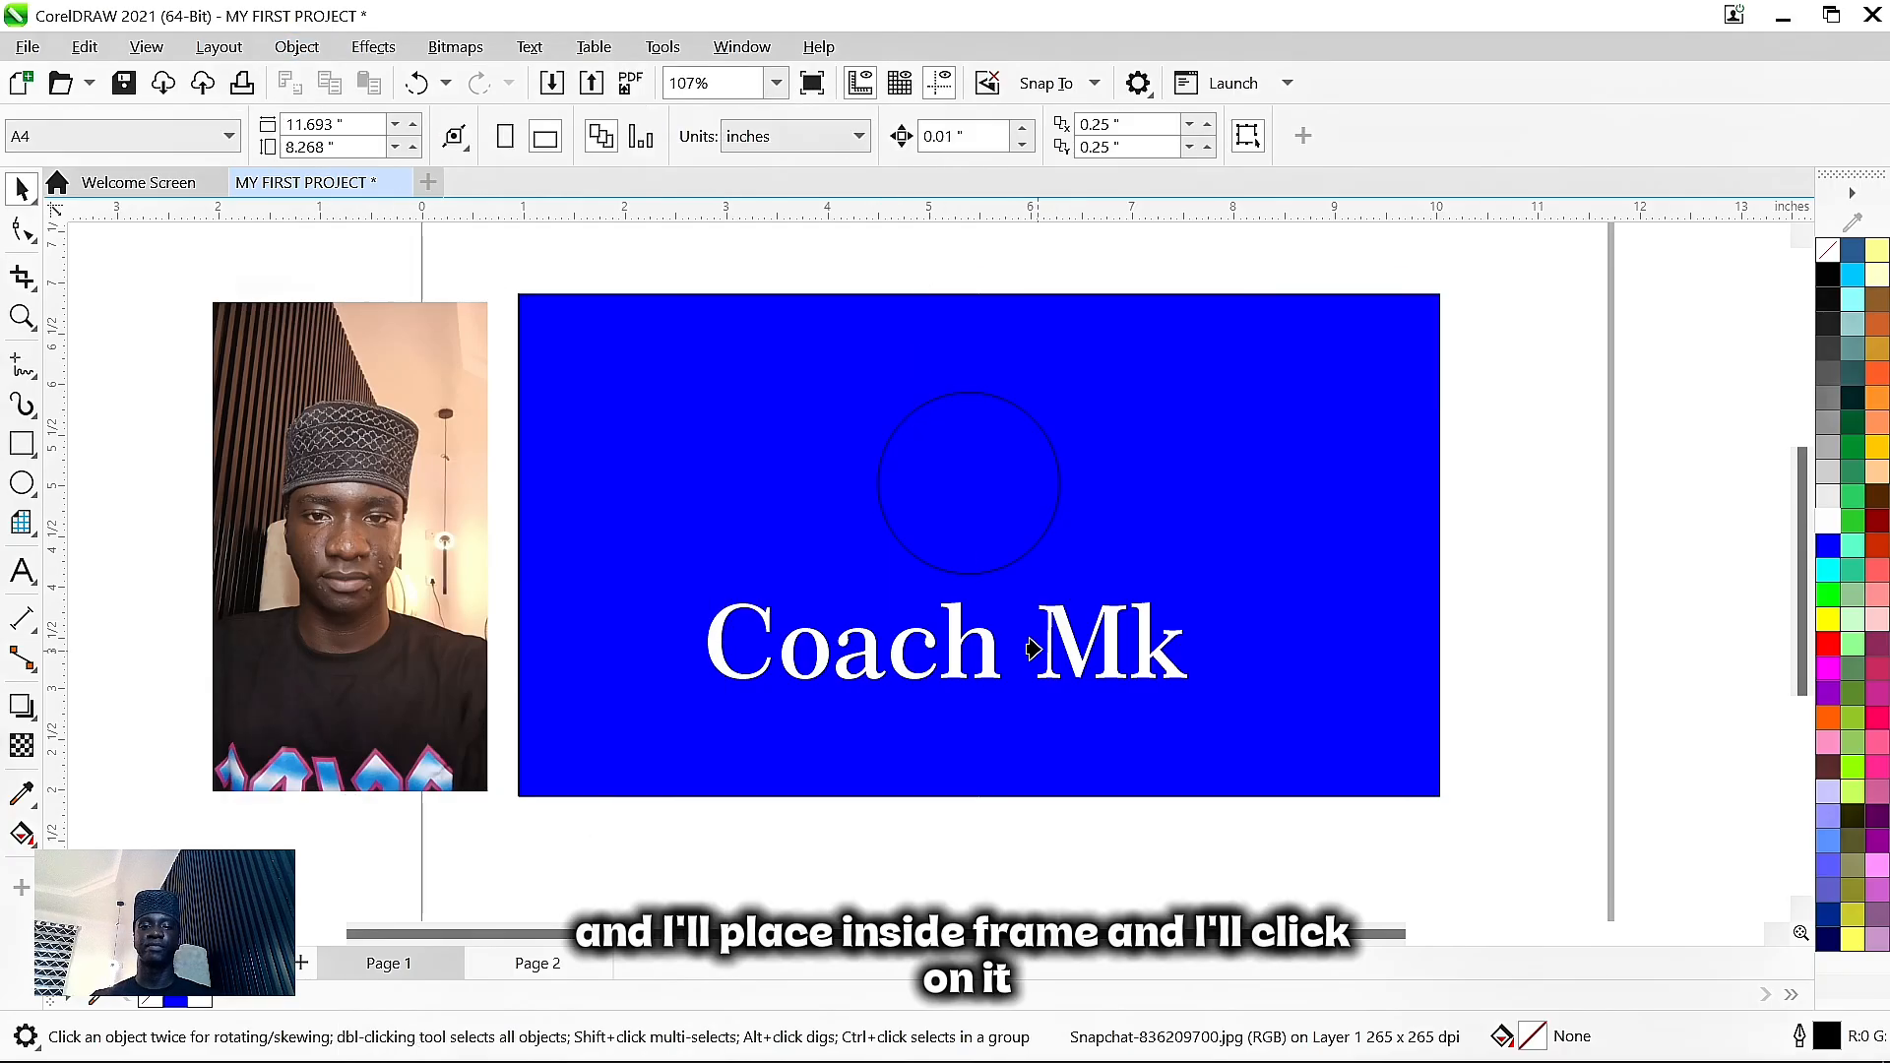
pyautogui.click(948, 487)
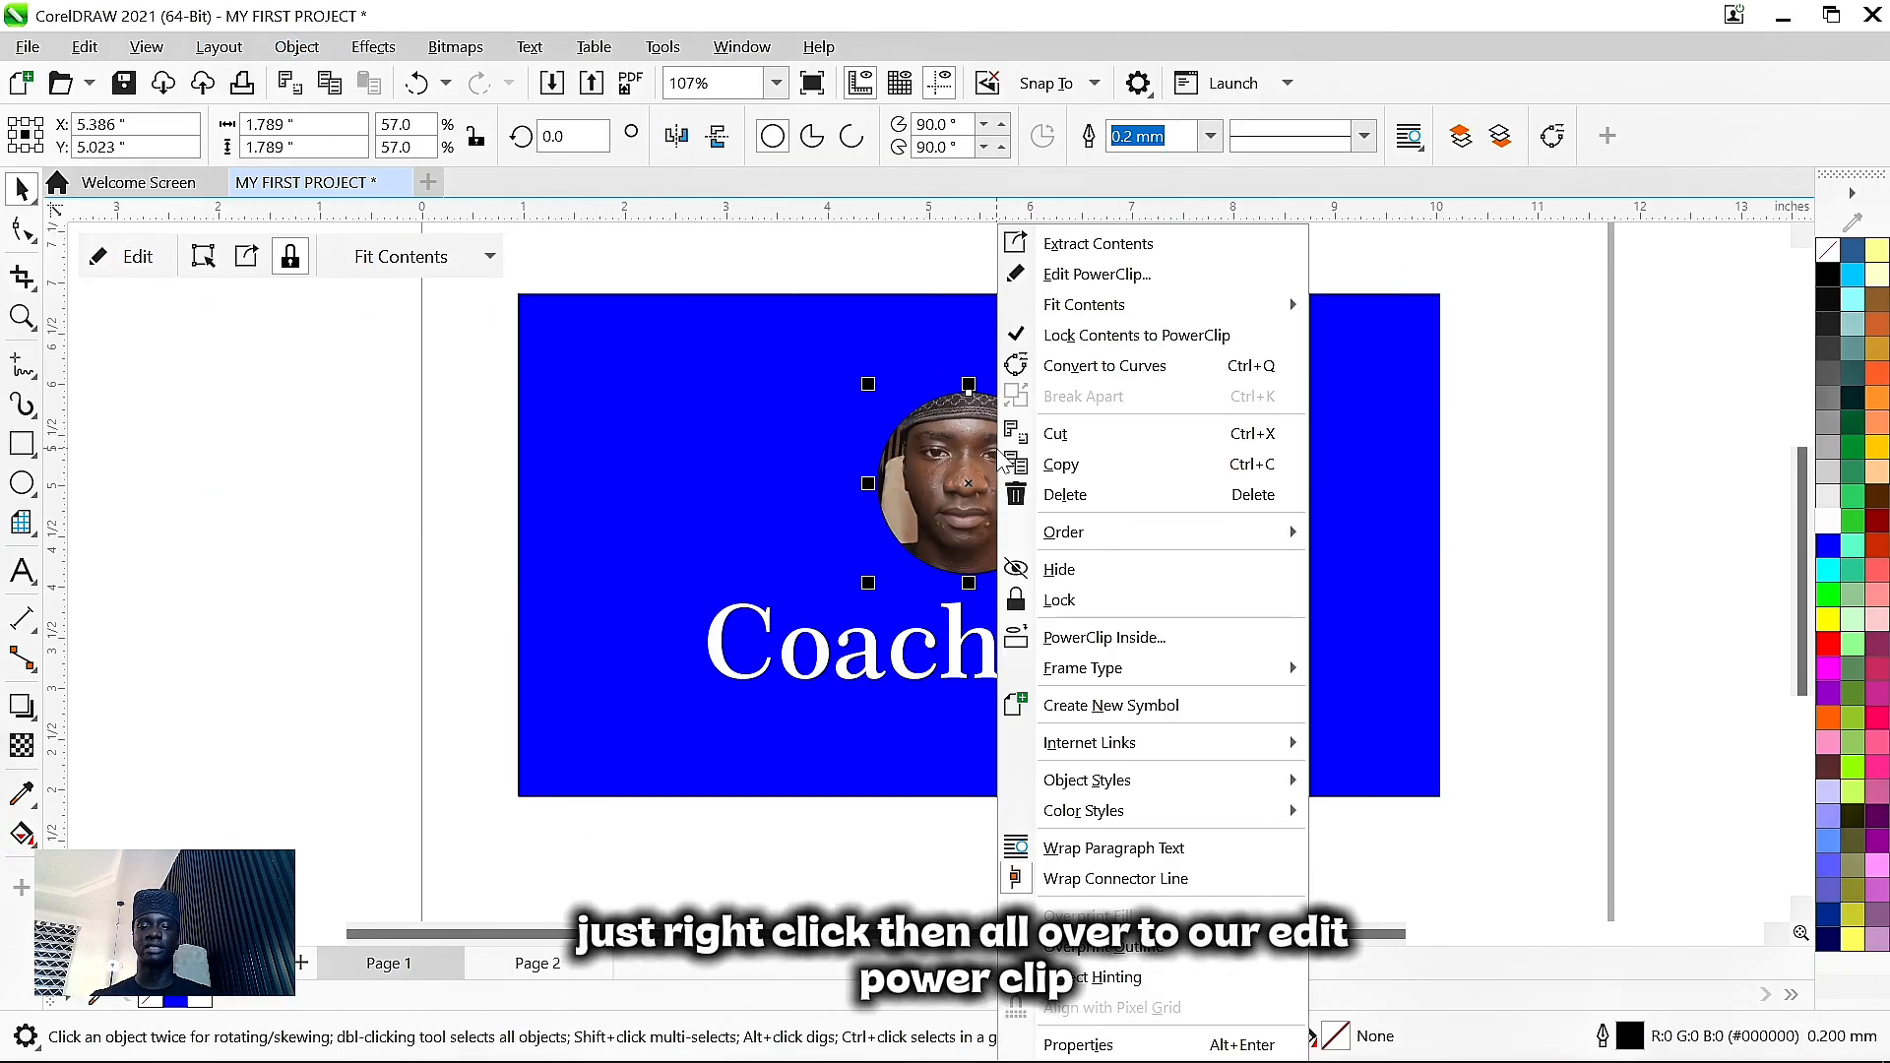
# - Edit the PowerClip, shrink the photo to about 74% and center the face in the circle
pyautogui.click(1104, 275)
pyautogui.click(1078, 413)
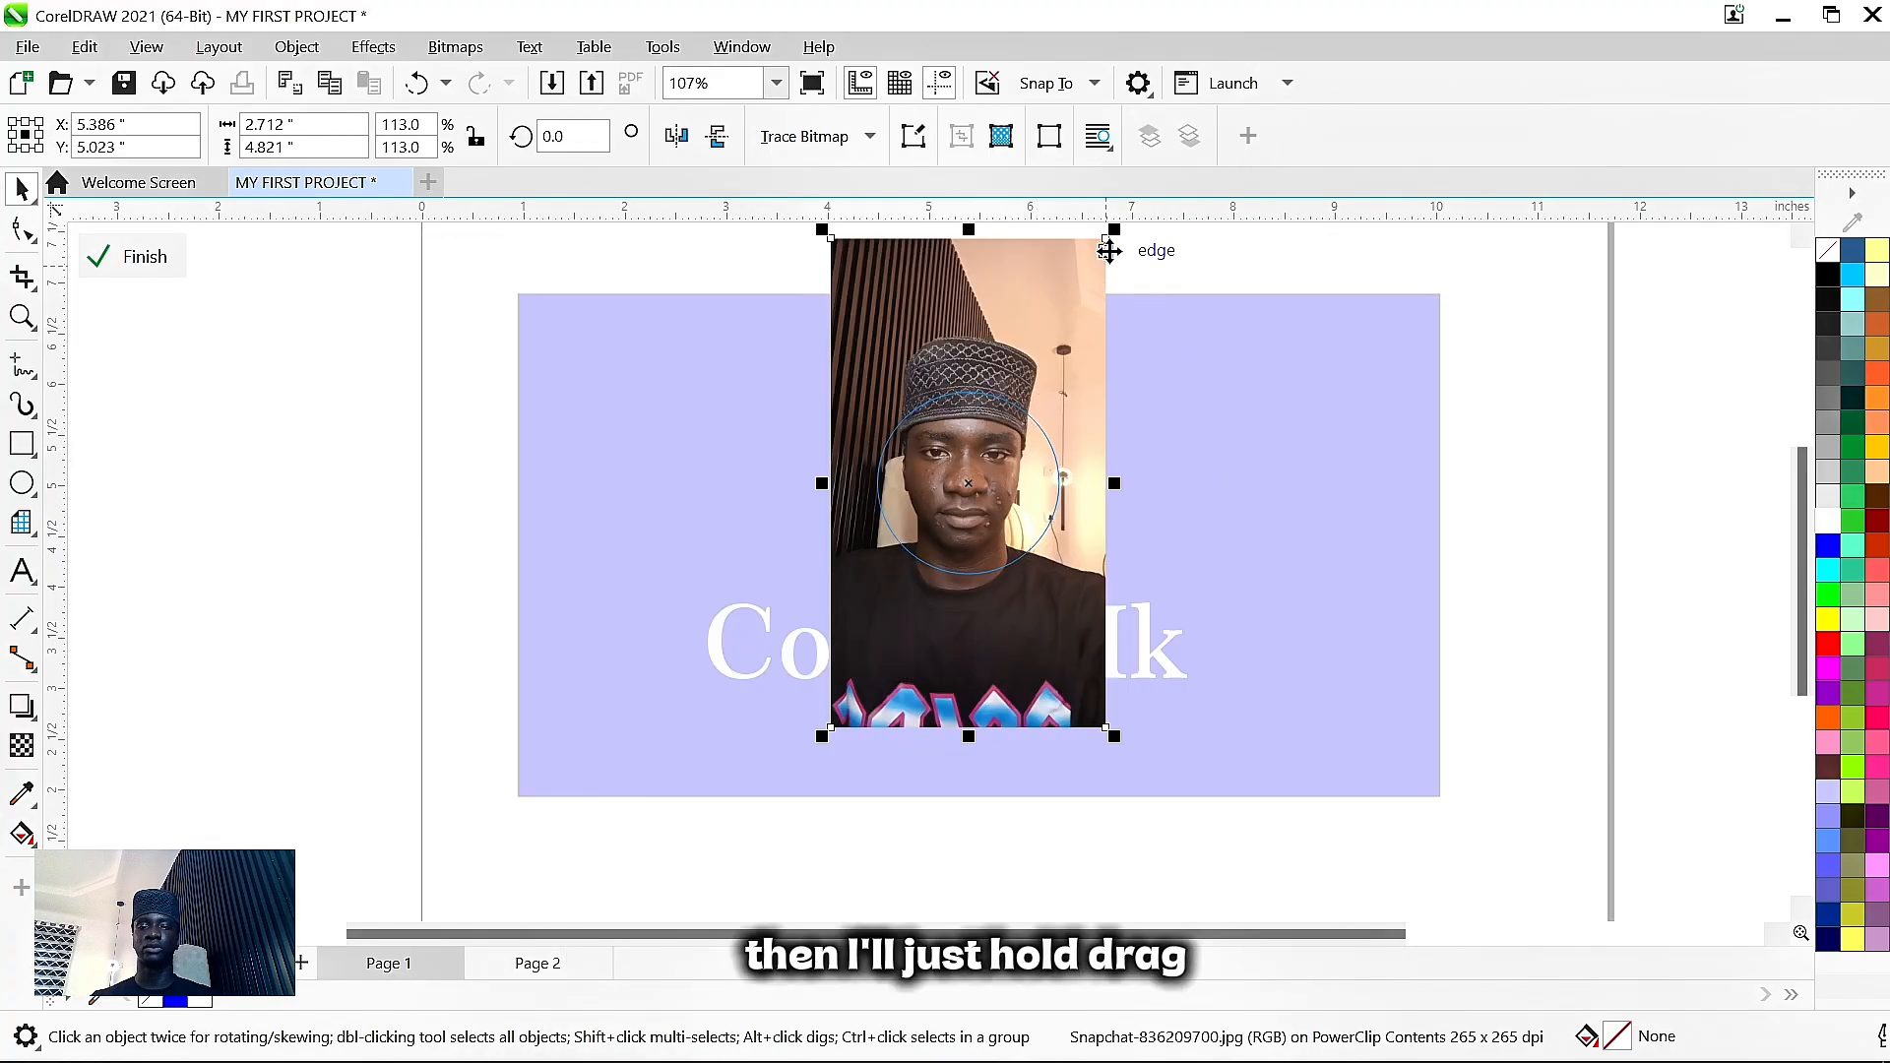
pyautogui.moveTo(1118, 239); pyautogui.dragTo(1024, 394)
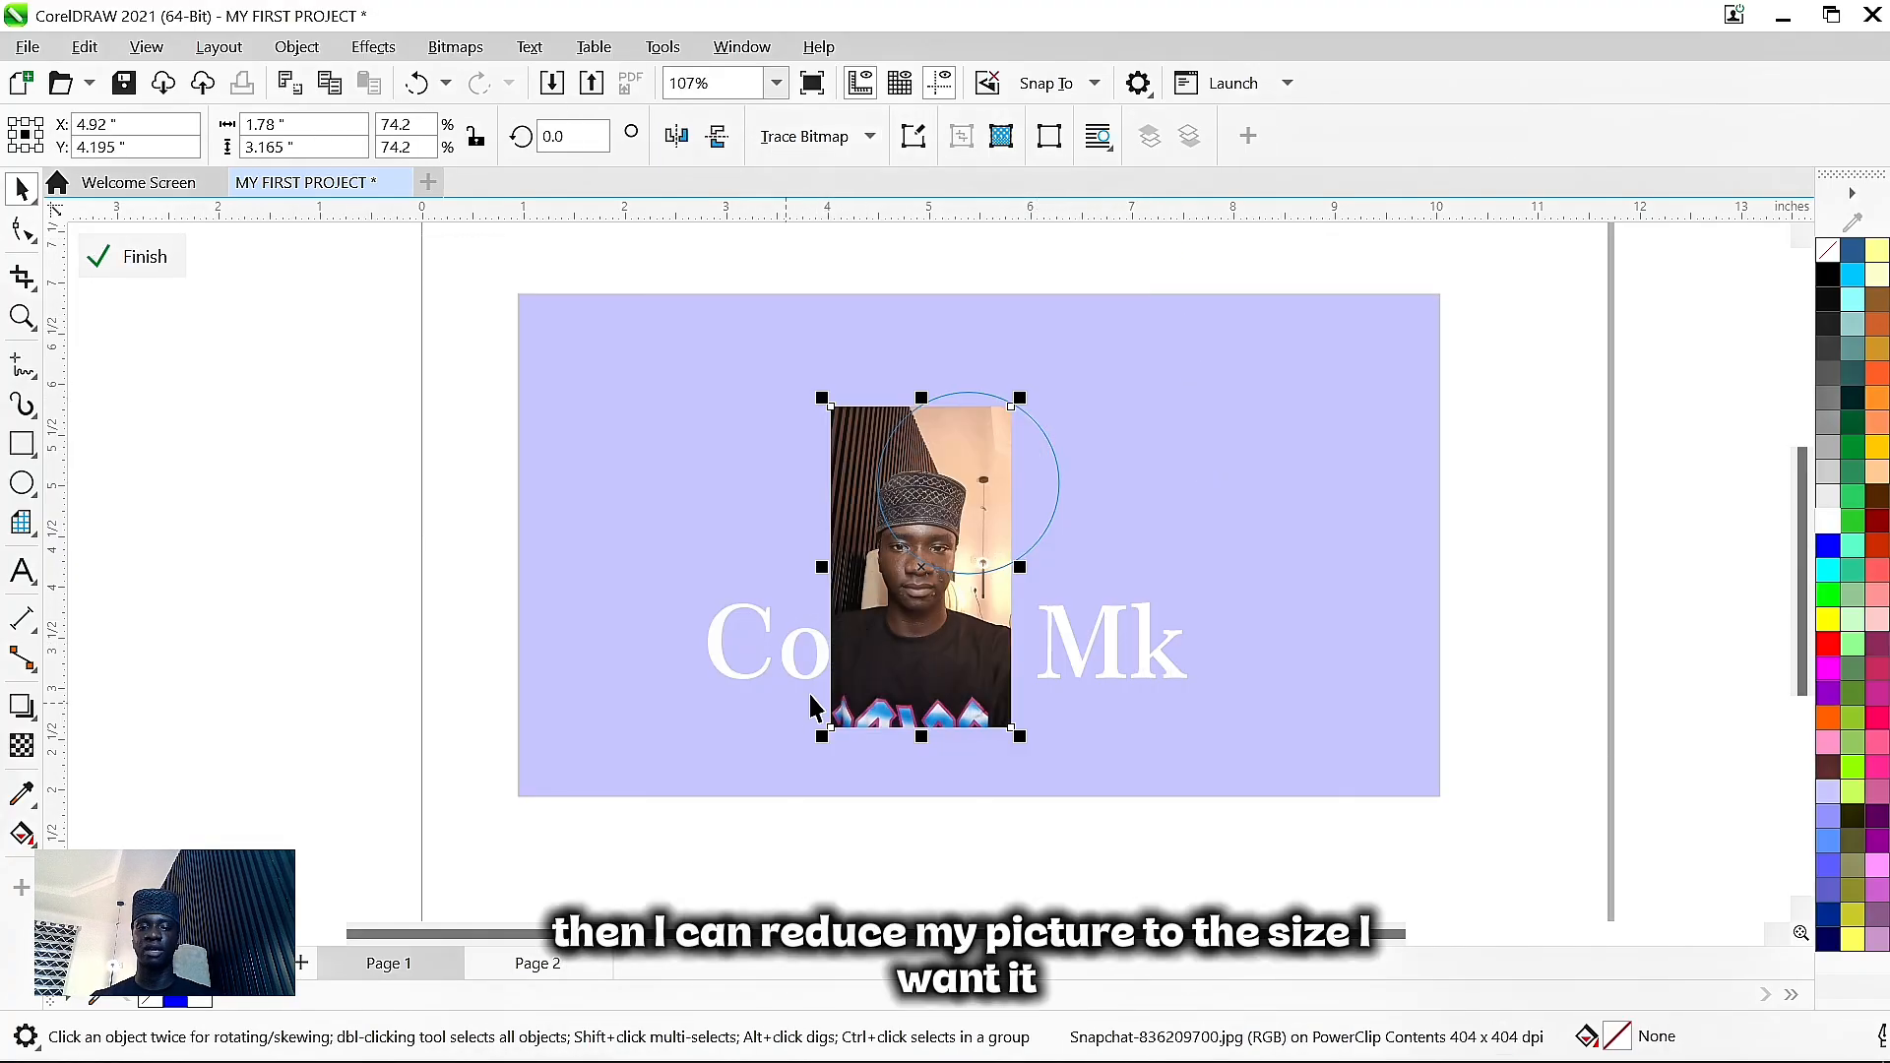
pyautogui.moveTo(959, 618); pyautogui.dragTo(992, 519)
pyautogui.scroll(4, 992, 519)
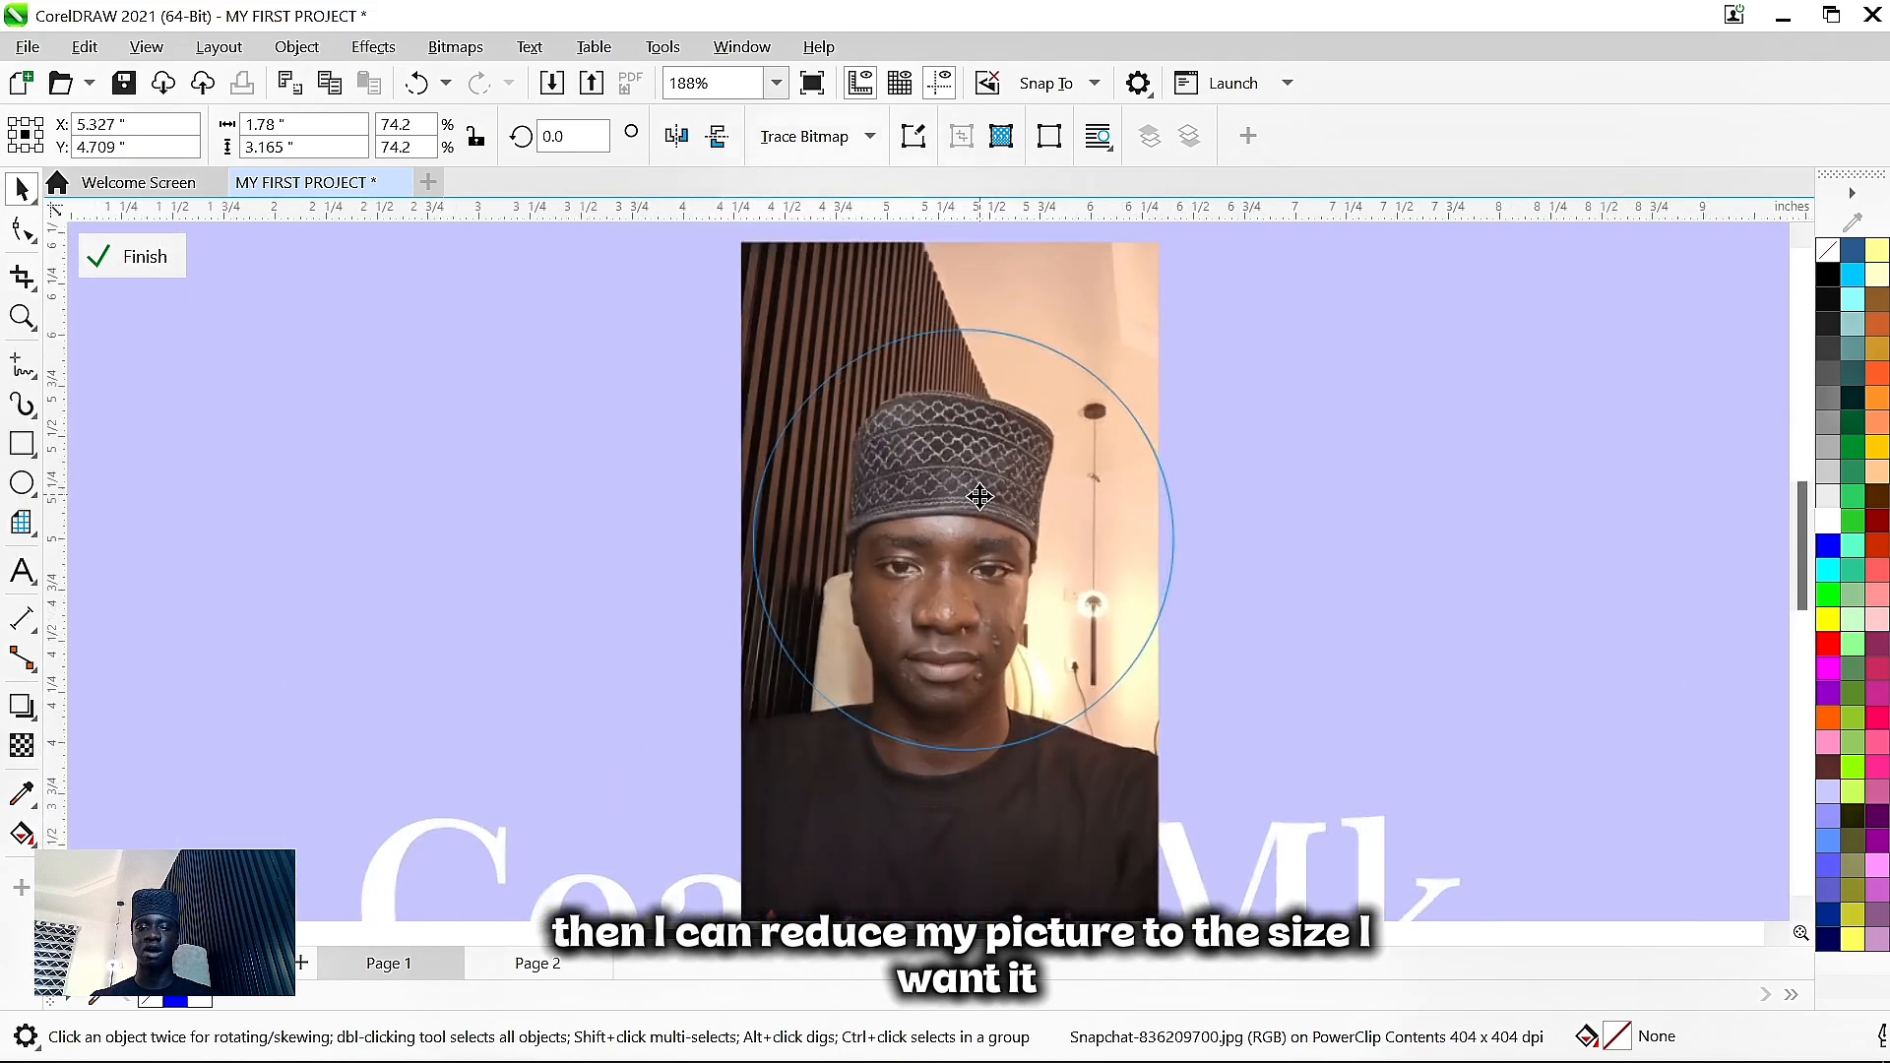
pyautogui.moveTo(1018, 628)
pyautogui.mouseDown()
pyautogui.moveTo(1044, 575)
pyautogui.moveTo(1010, 614)
pyautogui.mouseUp()
# - Enlarge the clipped photo to 79%, nudge it up, and finish editing the PowerClip
pyautogui.scroll(-1, 1057, 651)
pyautogui.scroll(-1, 1056, 650)
pyautogui.moveTo(1142, 845); pyautogui.dragTo(1159, 855)
pyautogui.moveTo(1081, 804)
pyautogui.mouseDown()
pyautogui.moveTo(1081, 766)
pyautogui.moveTo(1093, 819)
pyautogui.moveTo(1087, 758)
pyautogui.moveTo(1096, 807)
pyautogui.mouseUp()
pyautogui.rightClick(1093, 754)
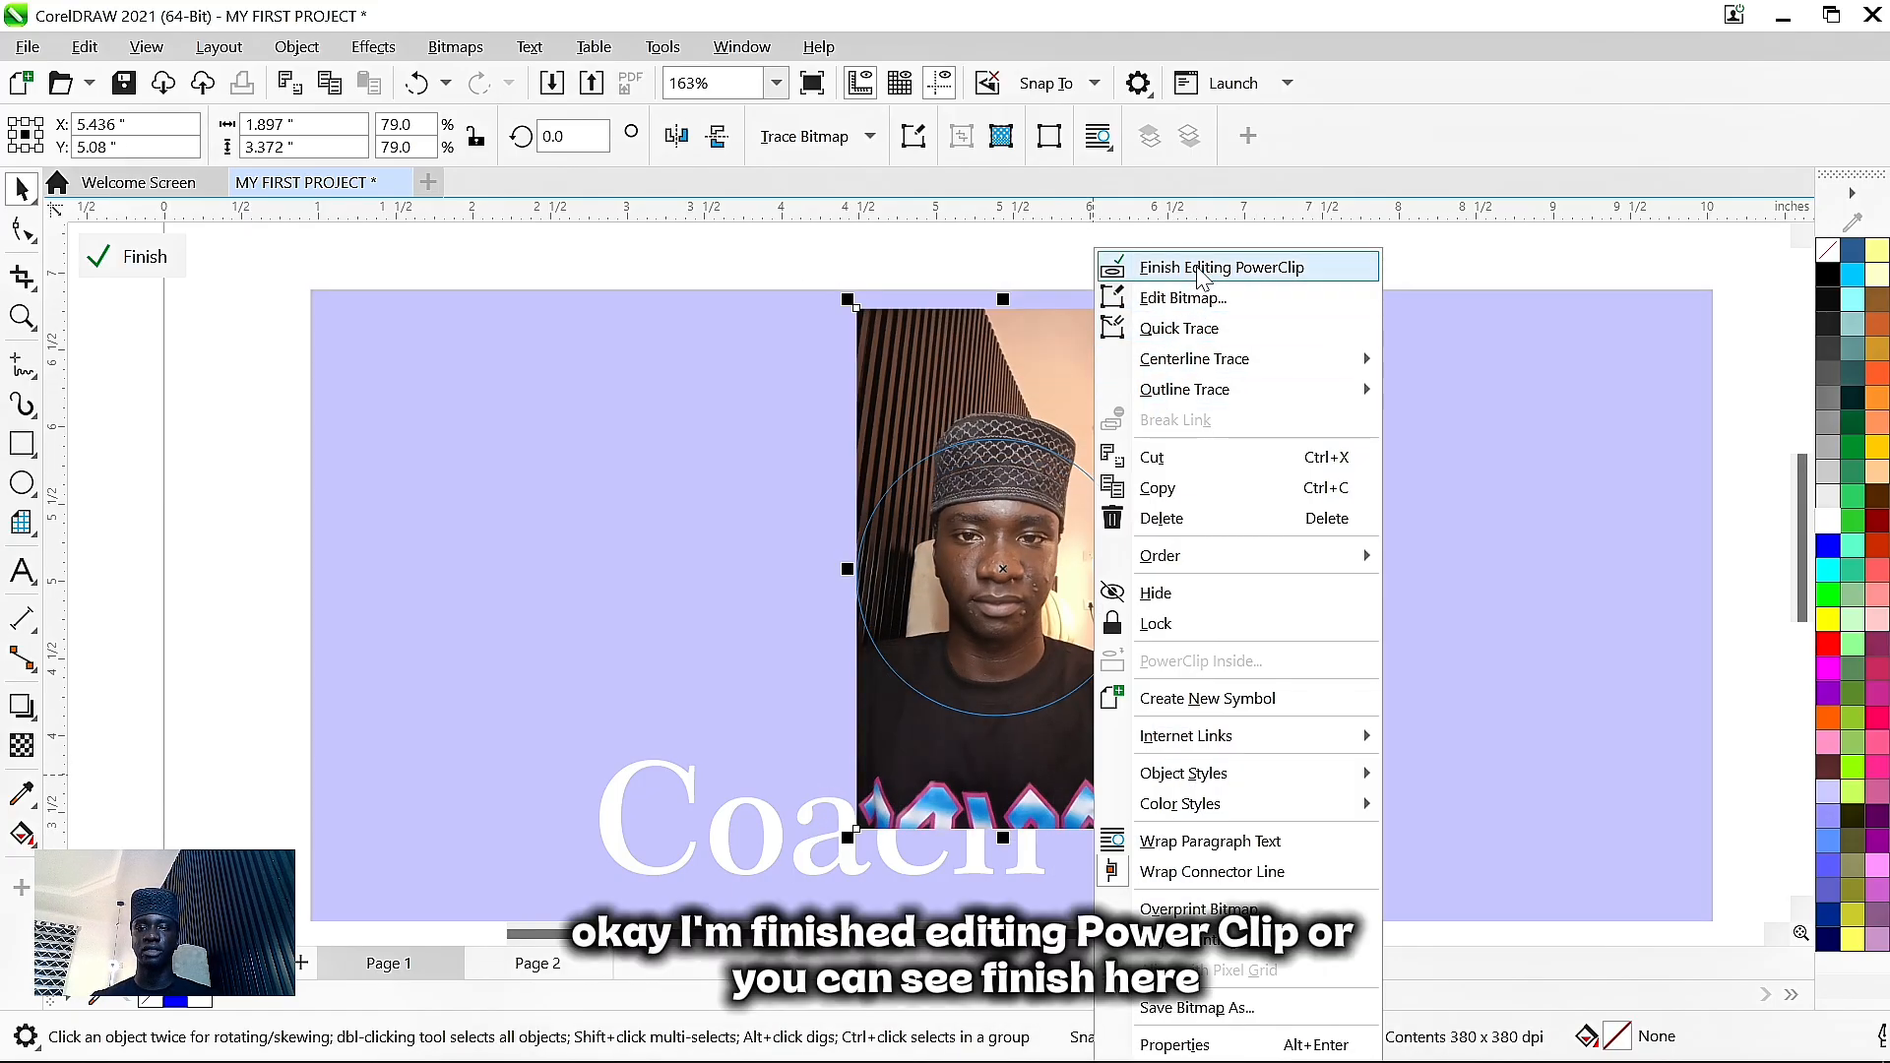
pyautogui.click(130, 265)
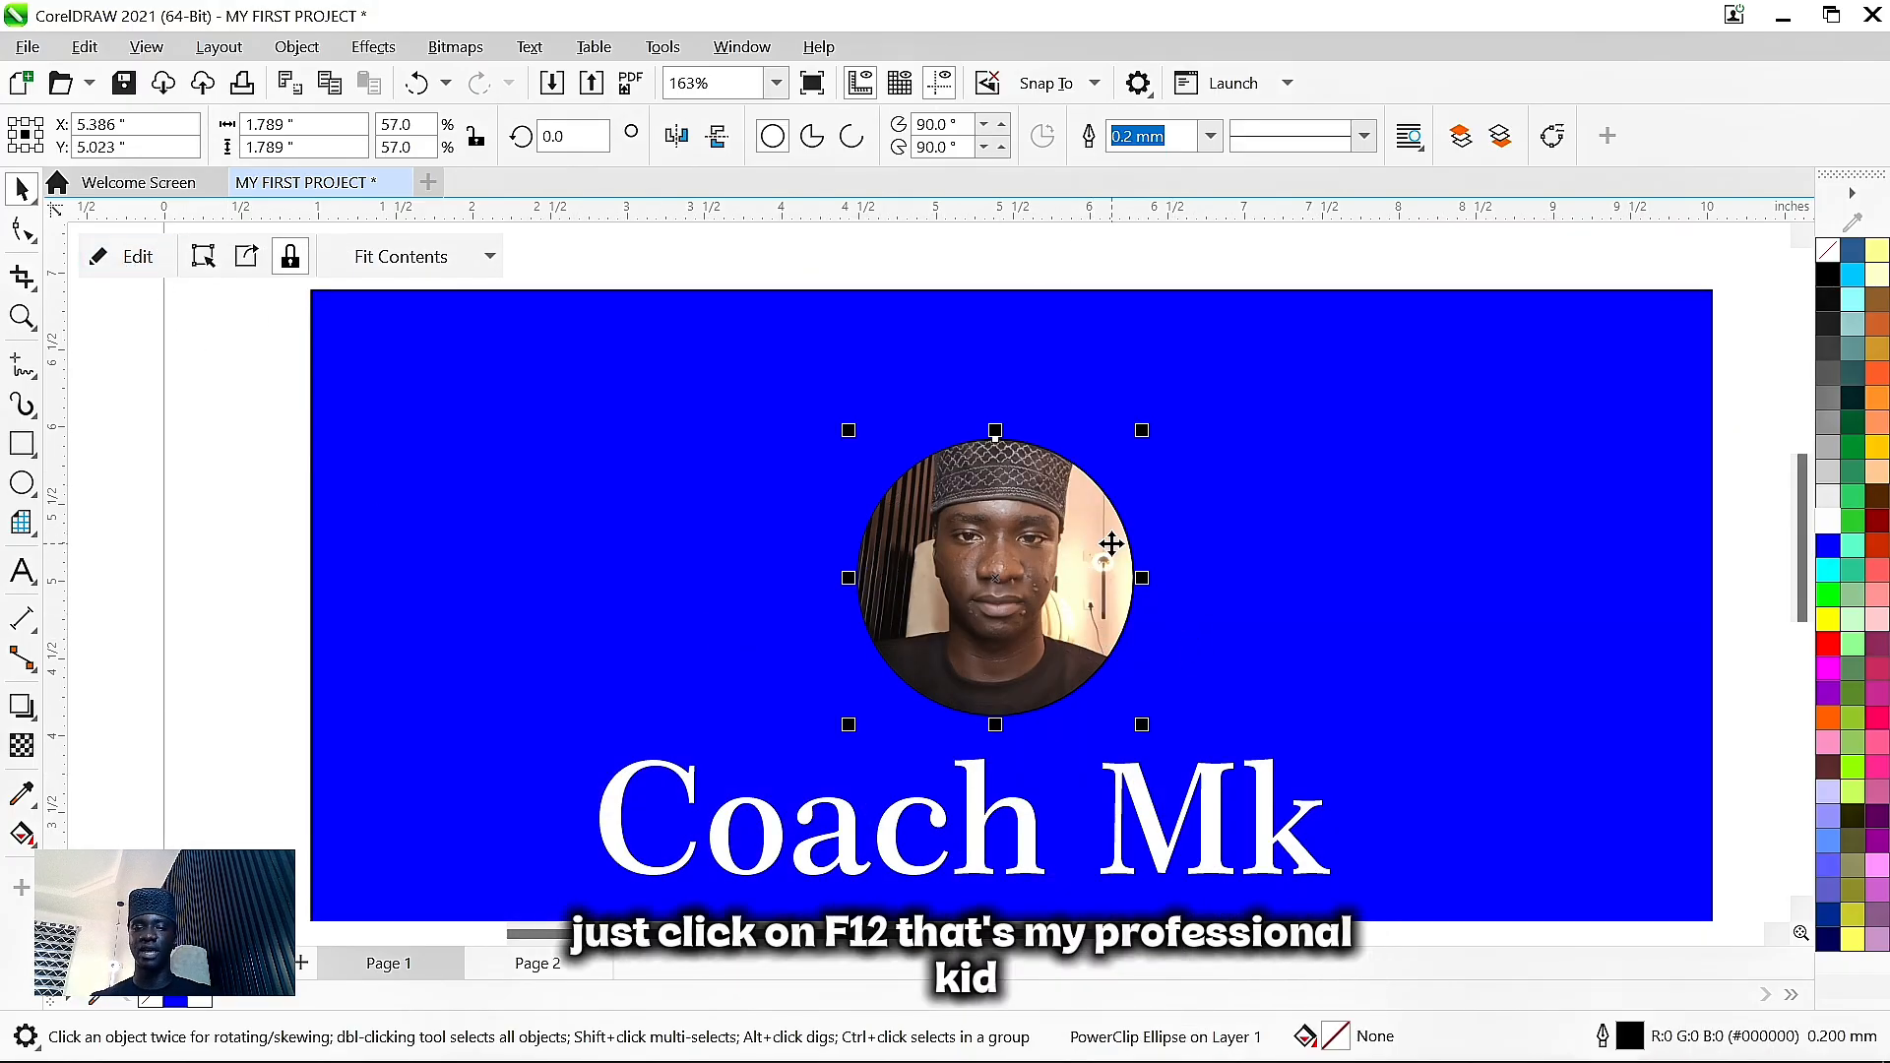
# - Give the circular photo frame a white outline 0.063 in wide
pyautogui.press('F12')
pyautogui.click(898, 385)
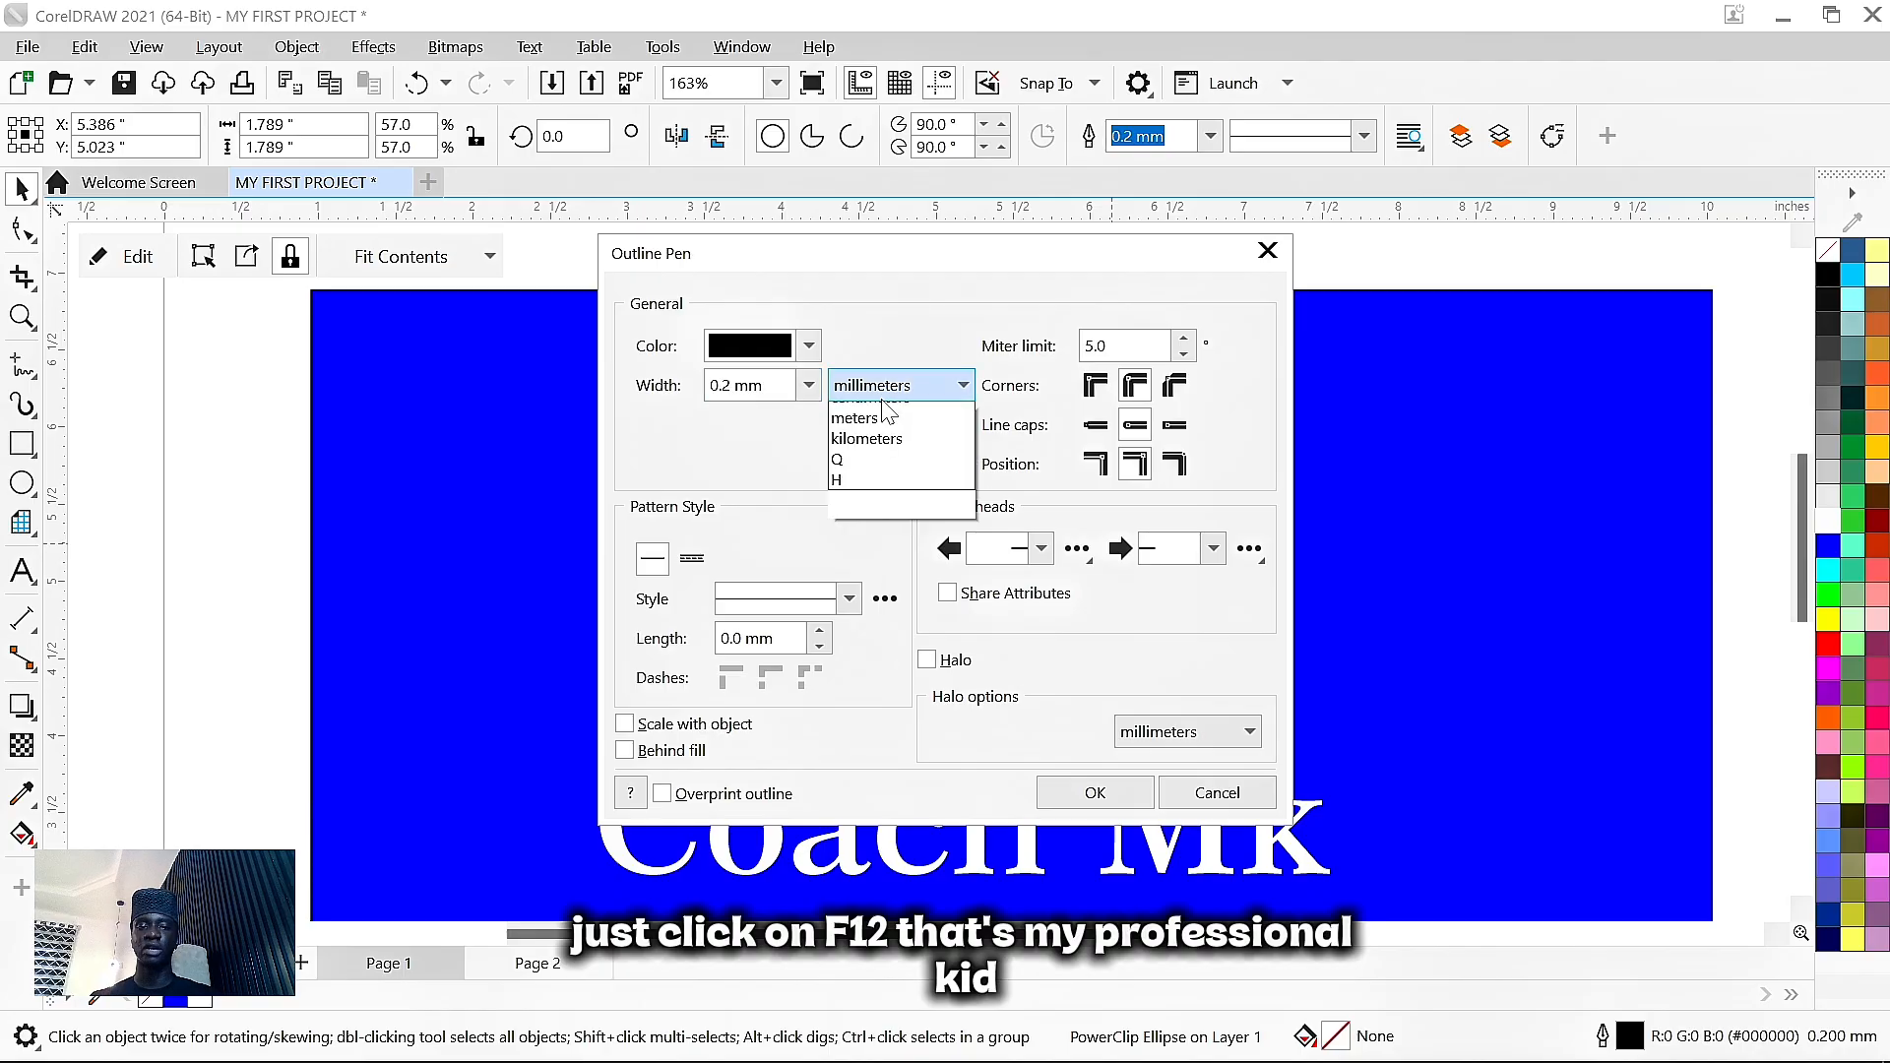
pyautogui.click(876, 413)
pyautogui.click(808, 385)
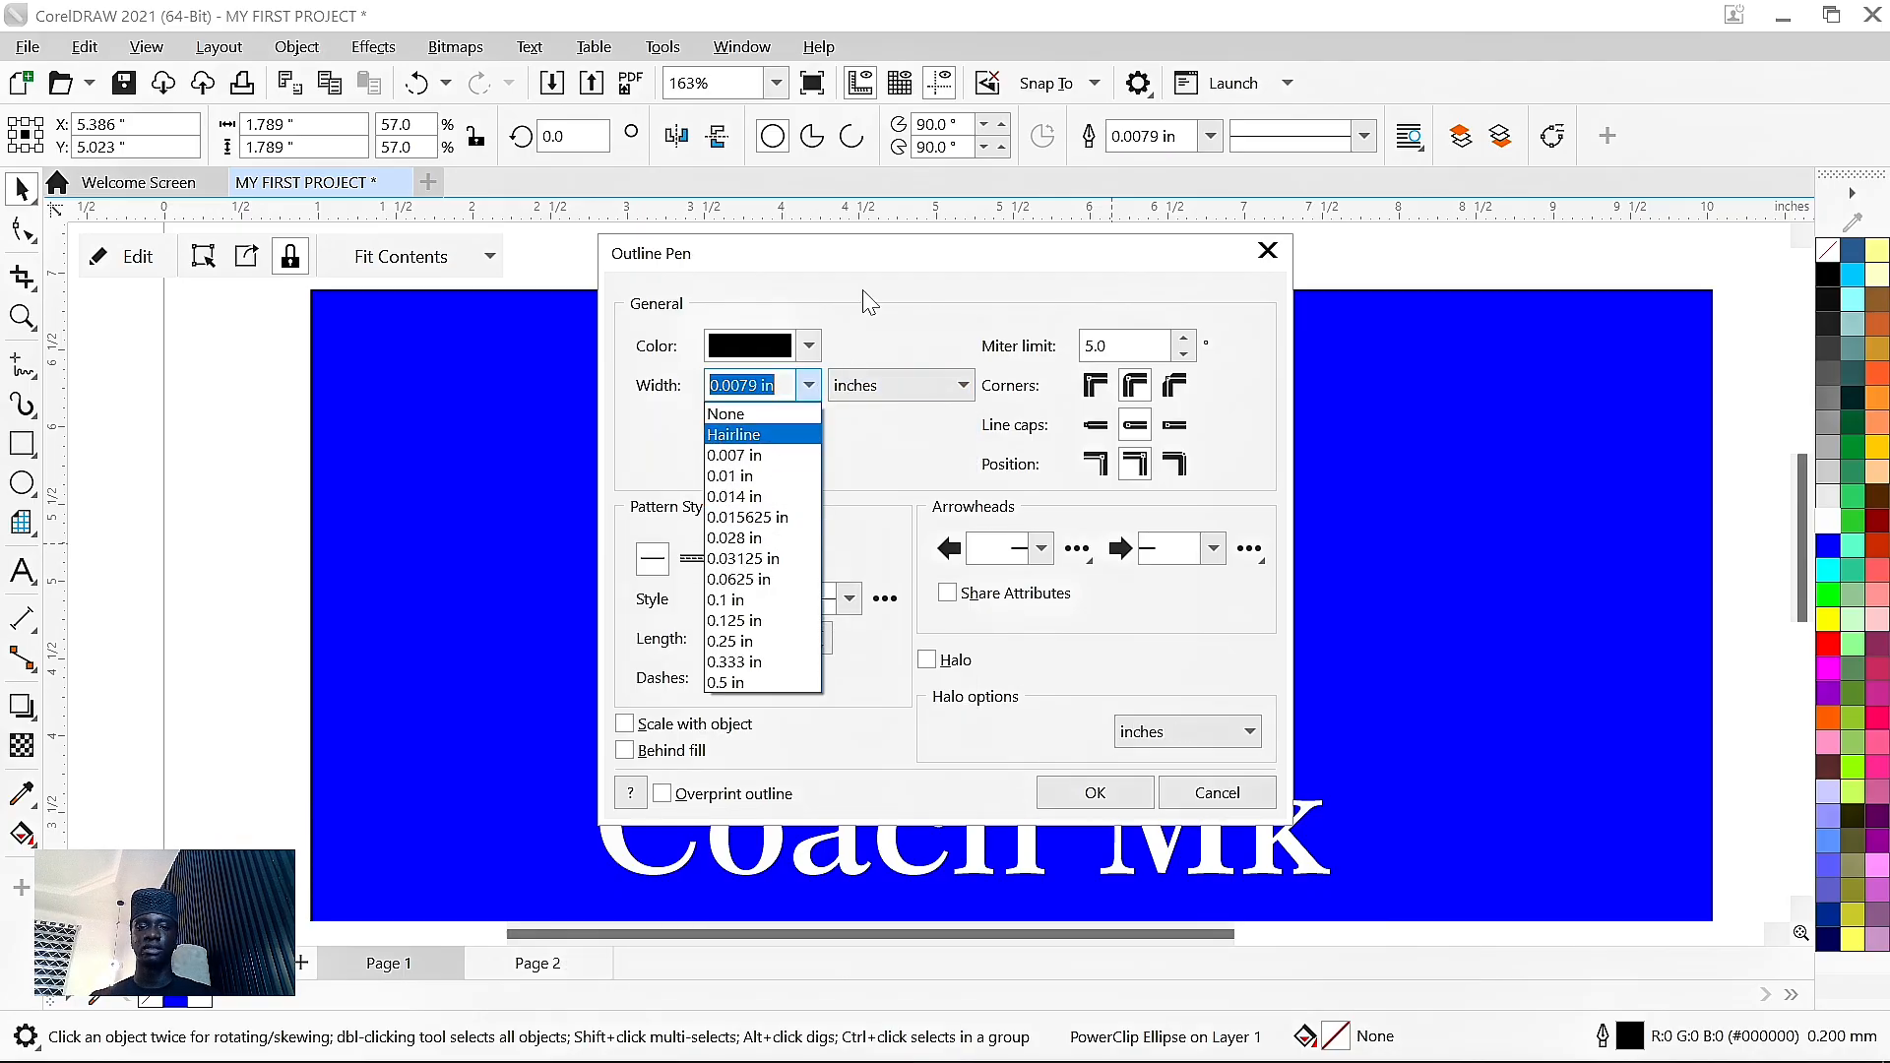
pyautogui.click(585, 396)
pyautogui.moveTo(896, 276); pyautogui.dragTo(393, 281)
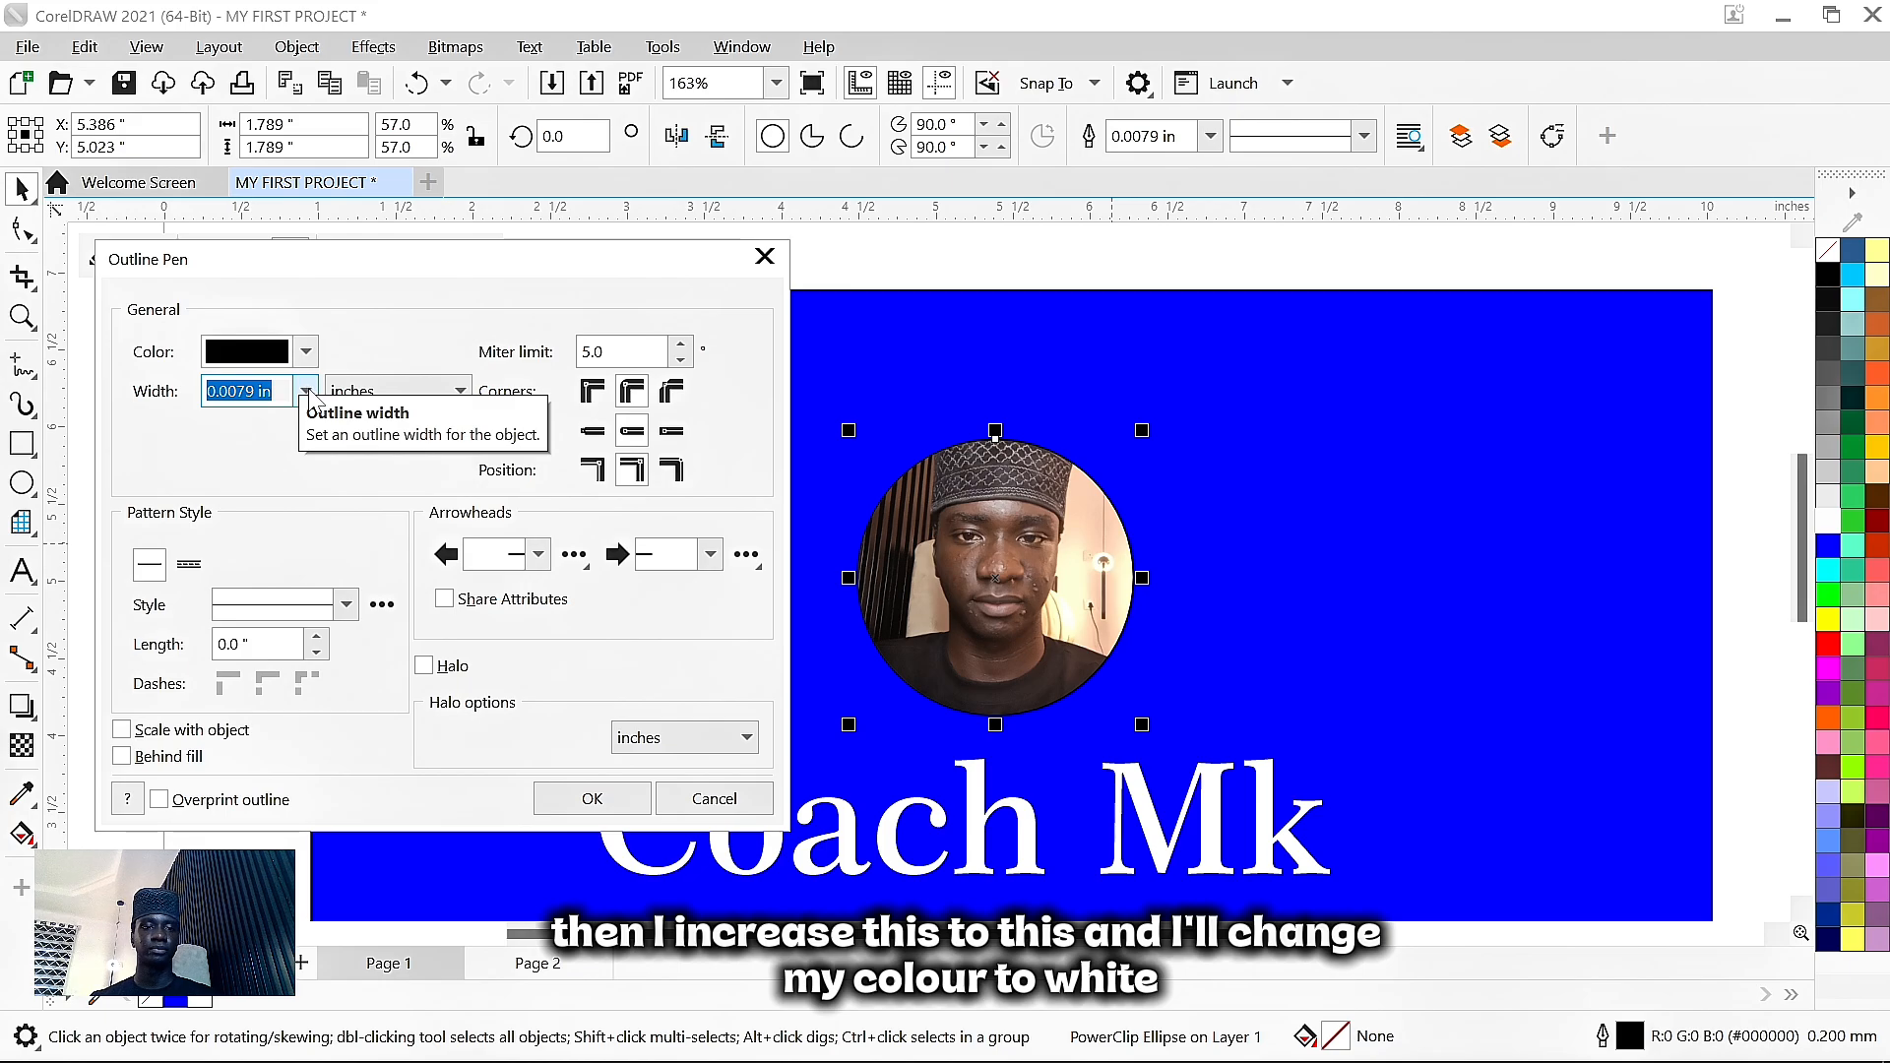
pyautogui.click(309, 393)
pyautogui.click(285, 591)
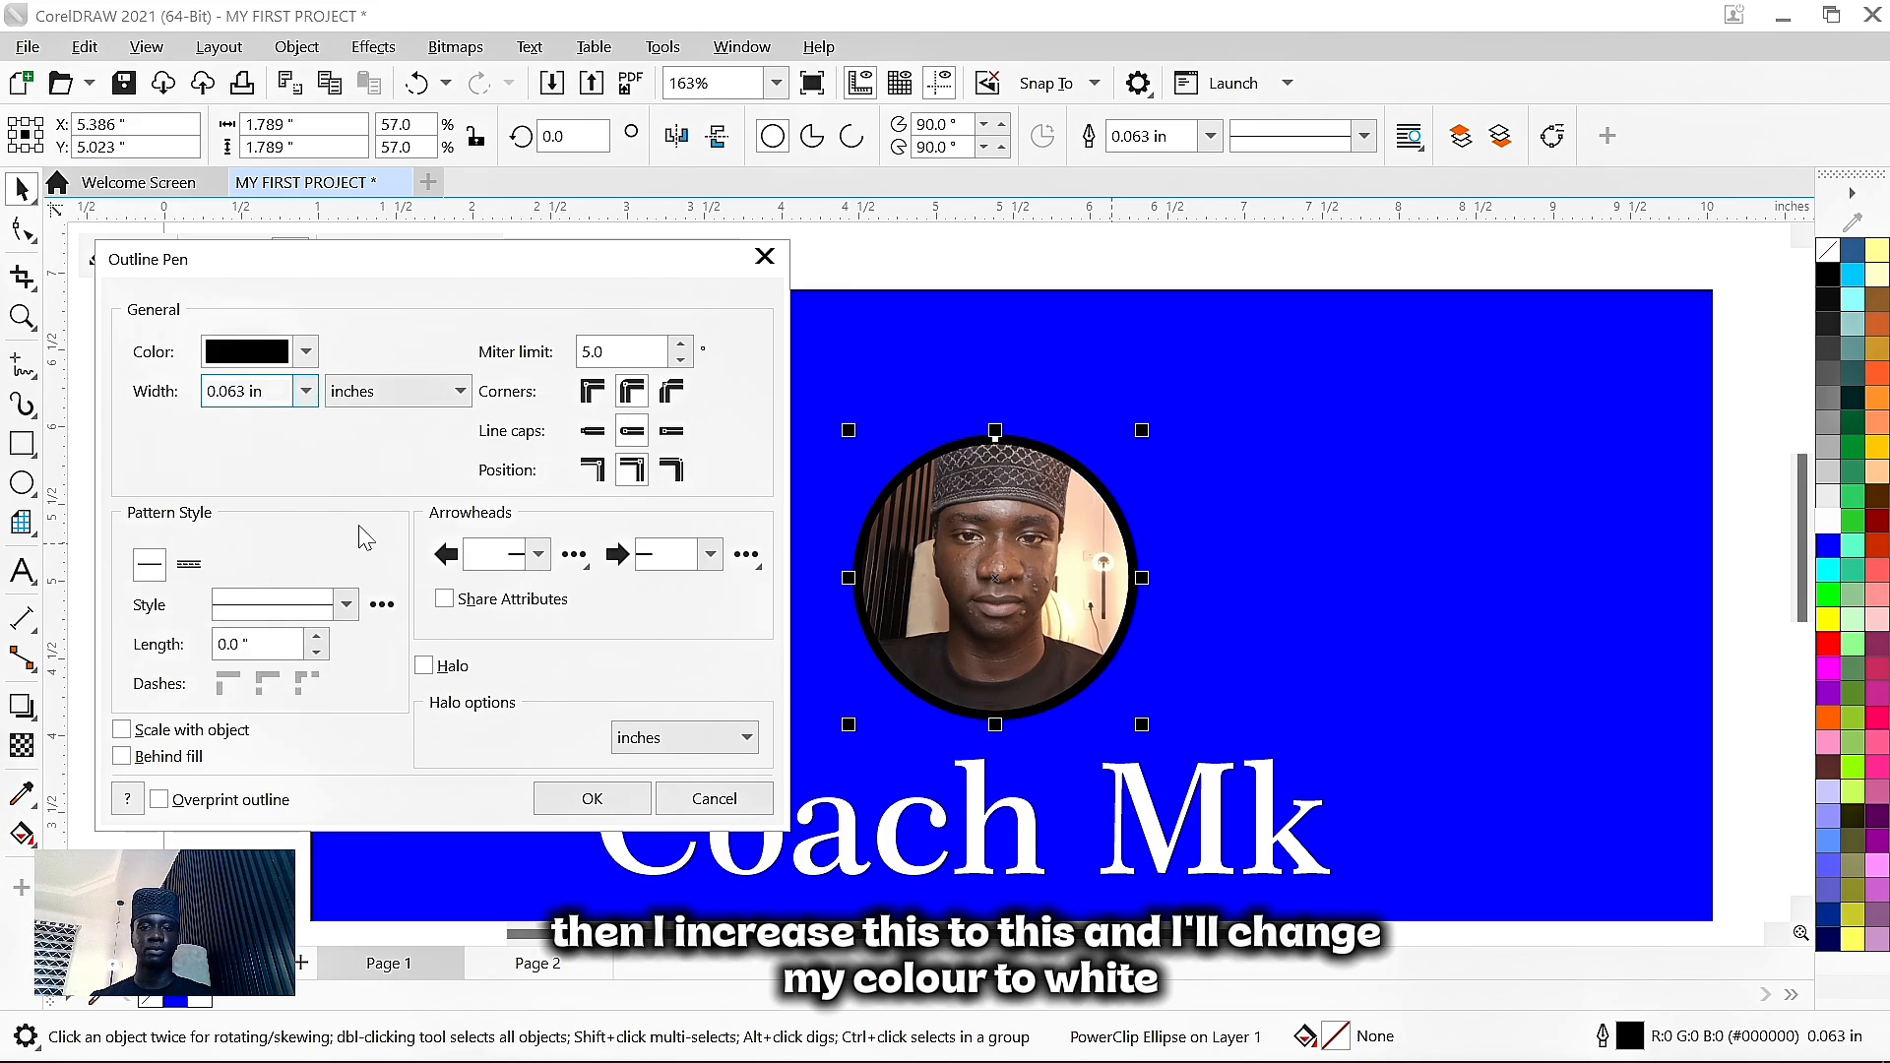
pyautogui.click(306, 353)
pyautogui.moveTo(317, 611); pyautogui.dragTo(63, 353)
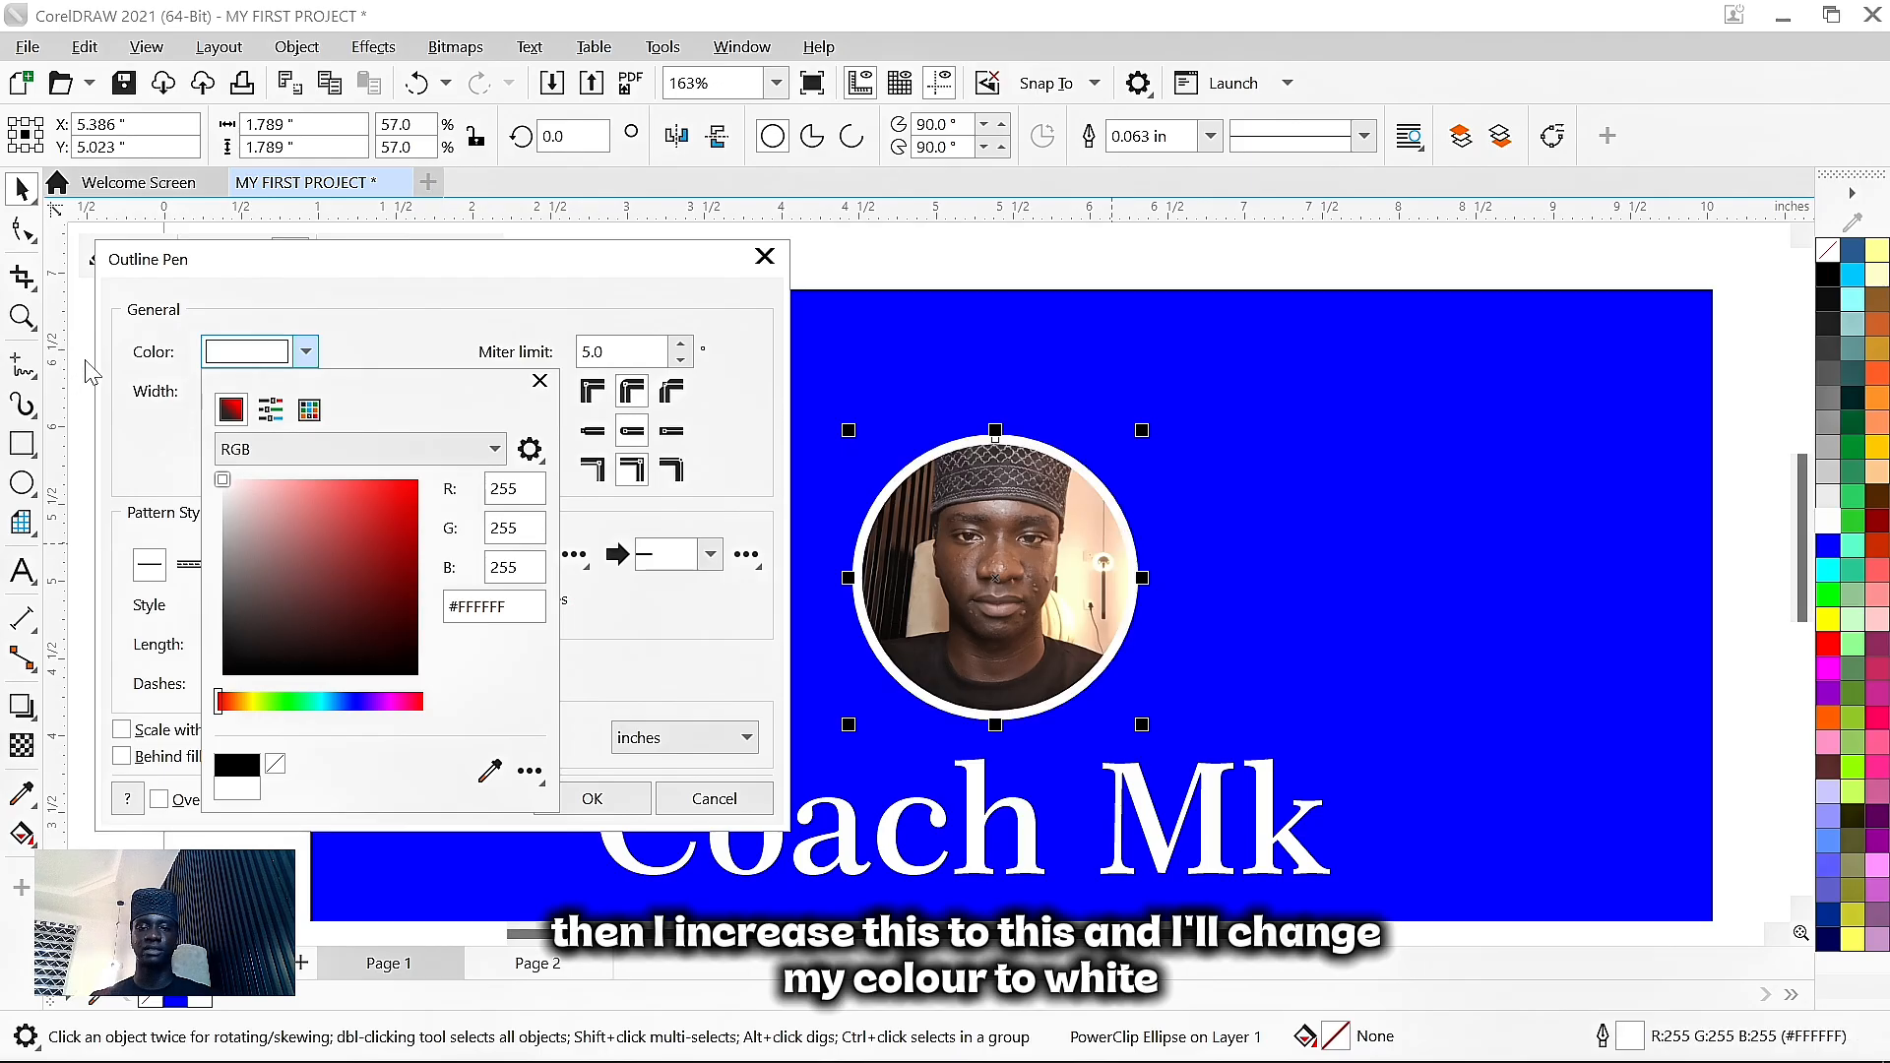
pyautogui.click(592, 799)
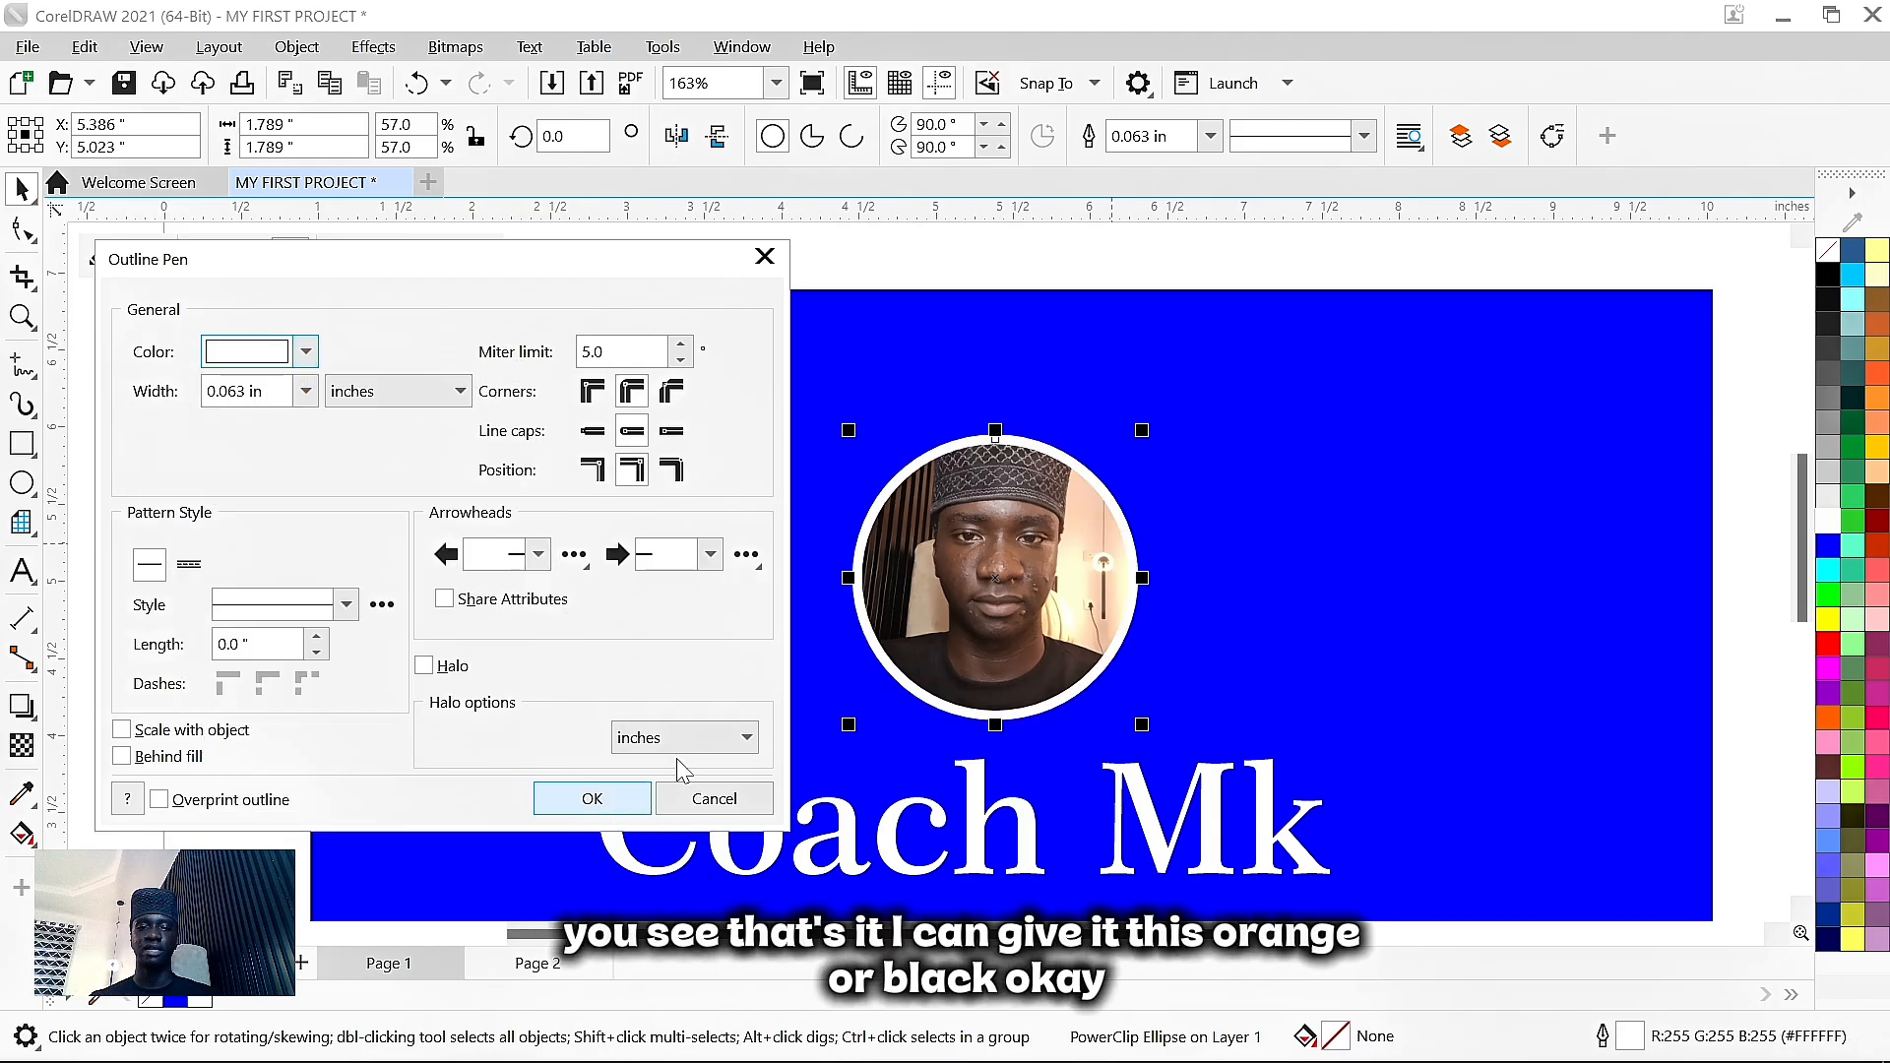
pyautogui.click(592, 798)
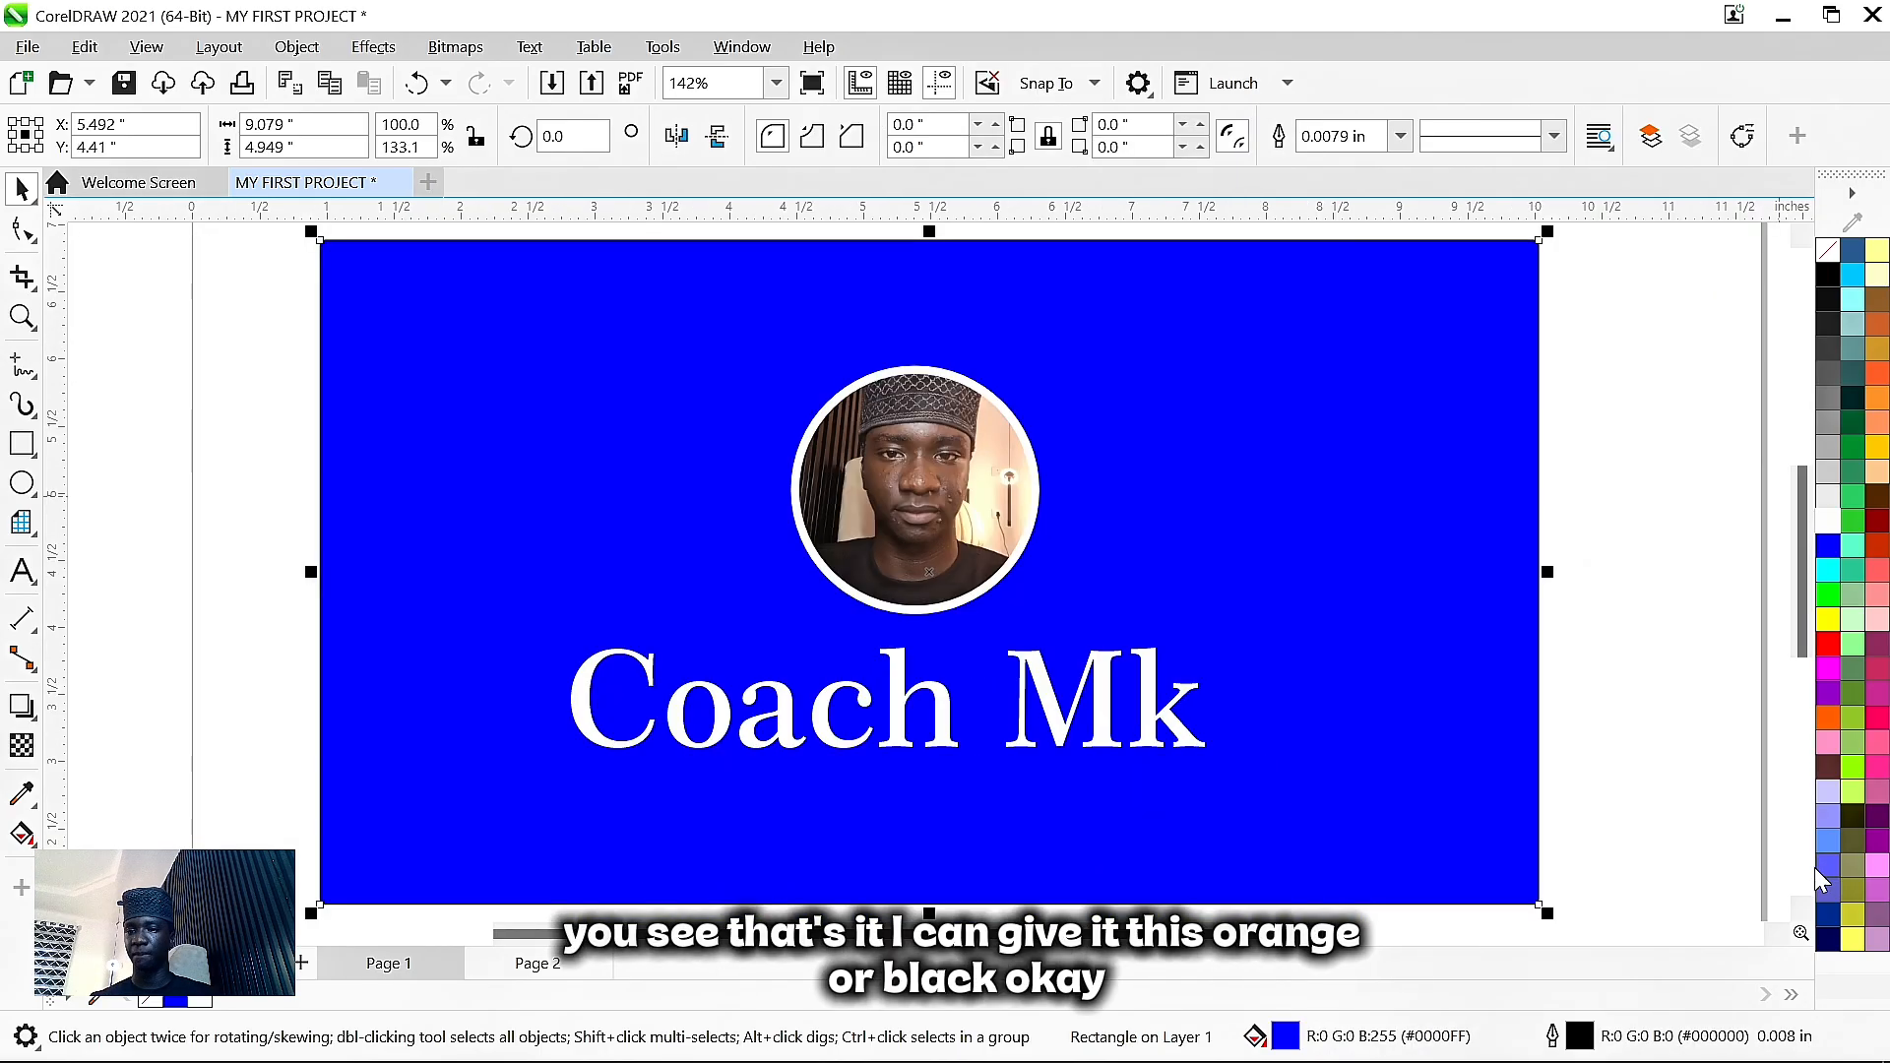
# - Fill the banner background dark teal and raise the Coach Mk title slightly
pyautogui.click(1829, 718)
pyautogui.click(1853, 398)
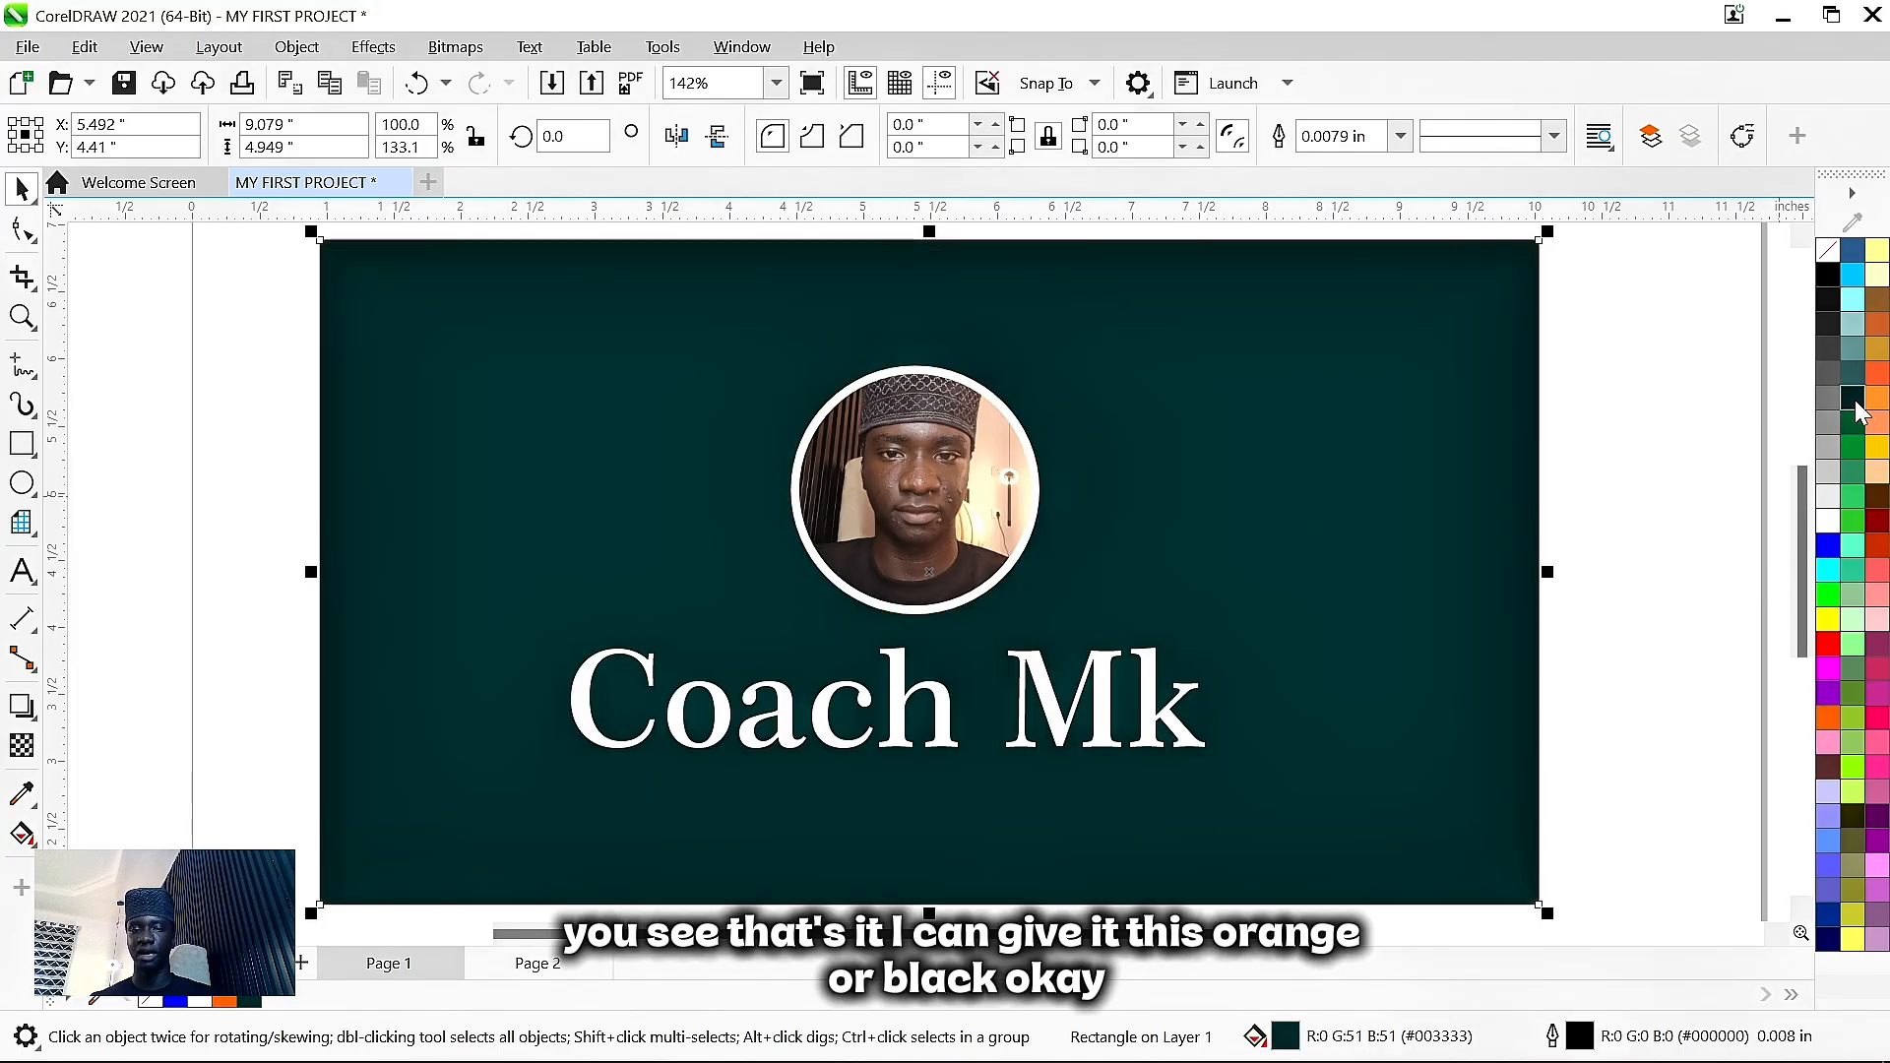
pyautogui.moveTo(941, 718); pyautogui.dragTo(953, 689)
pyautogui.scroll(-2, 955, 689)
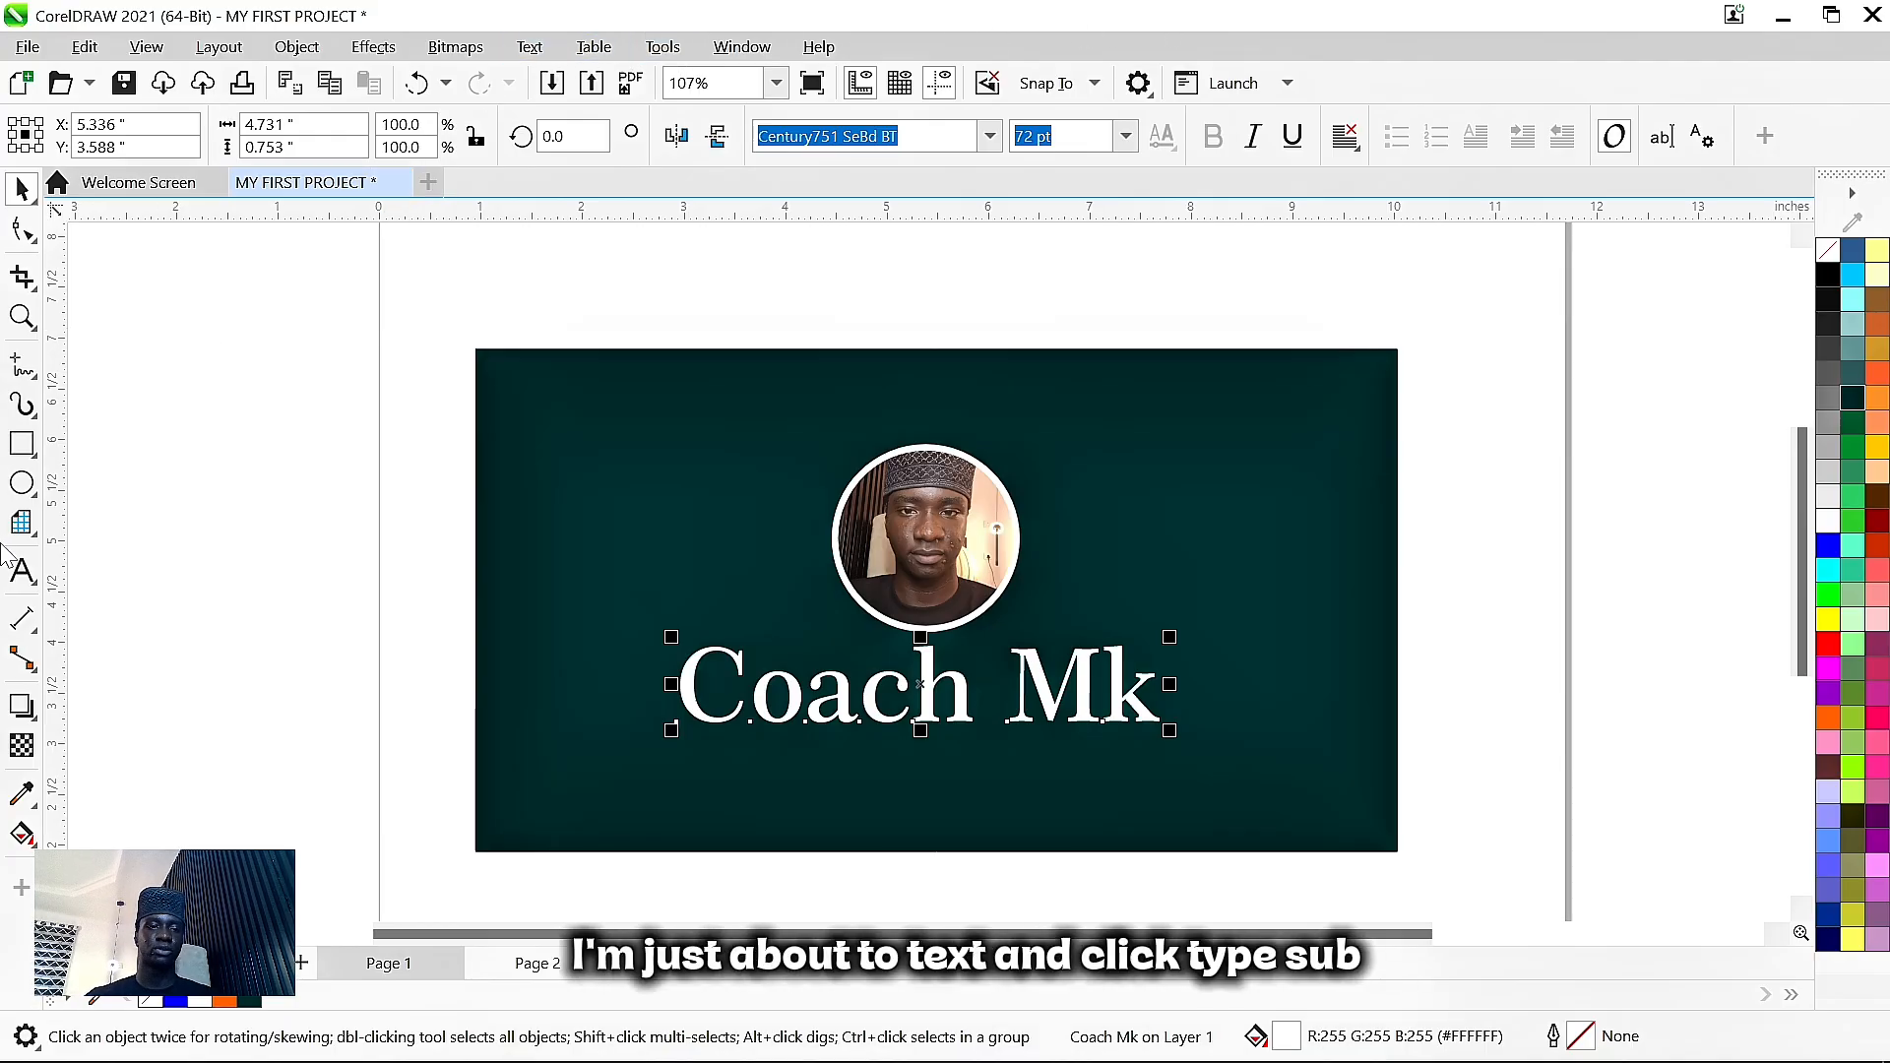
# - Create a text line reading 'SUBSCRIBE NOW!!' beside the banner
pyautogui.click(20, 572)
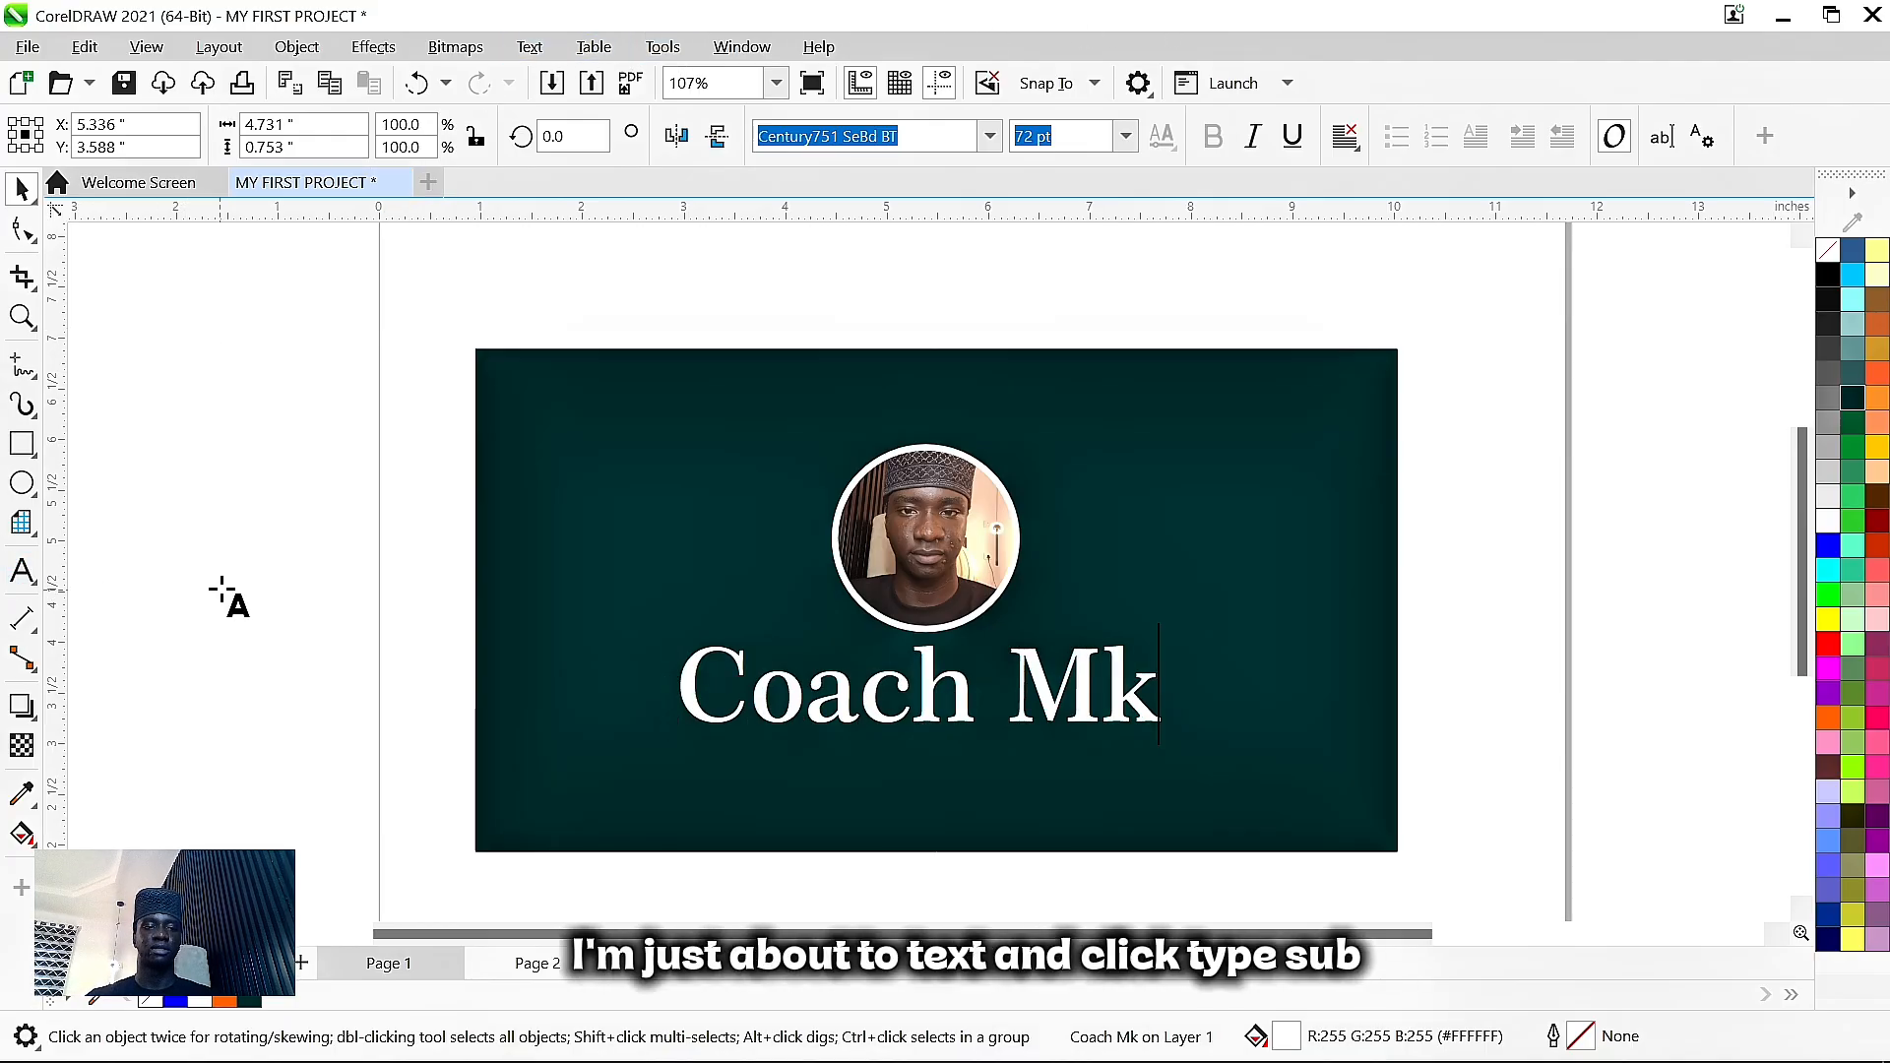
pyautogui.click(218, 587)
pyautogui.write('SUBSC')
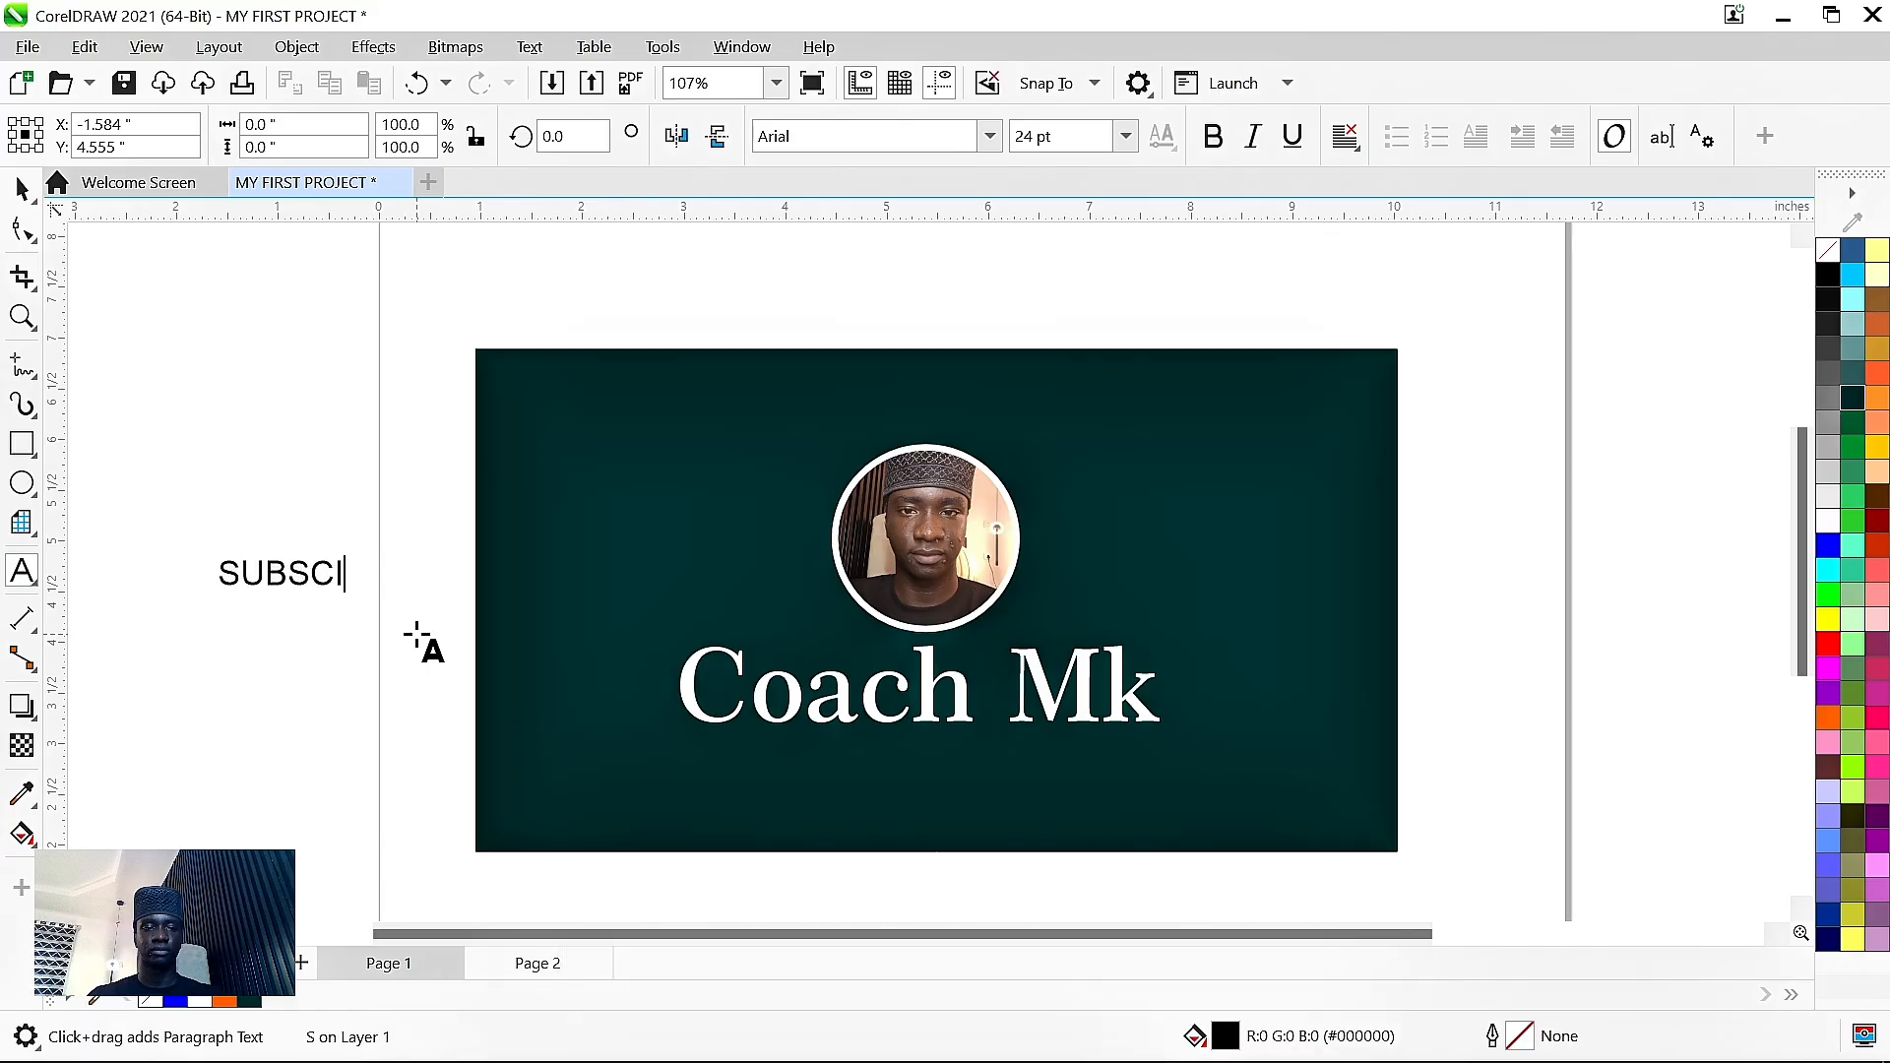
pyautogui.write('RIBE')
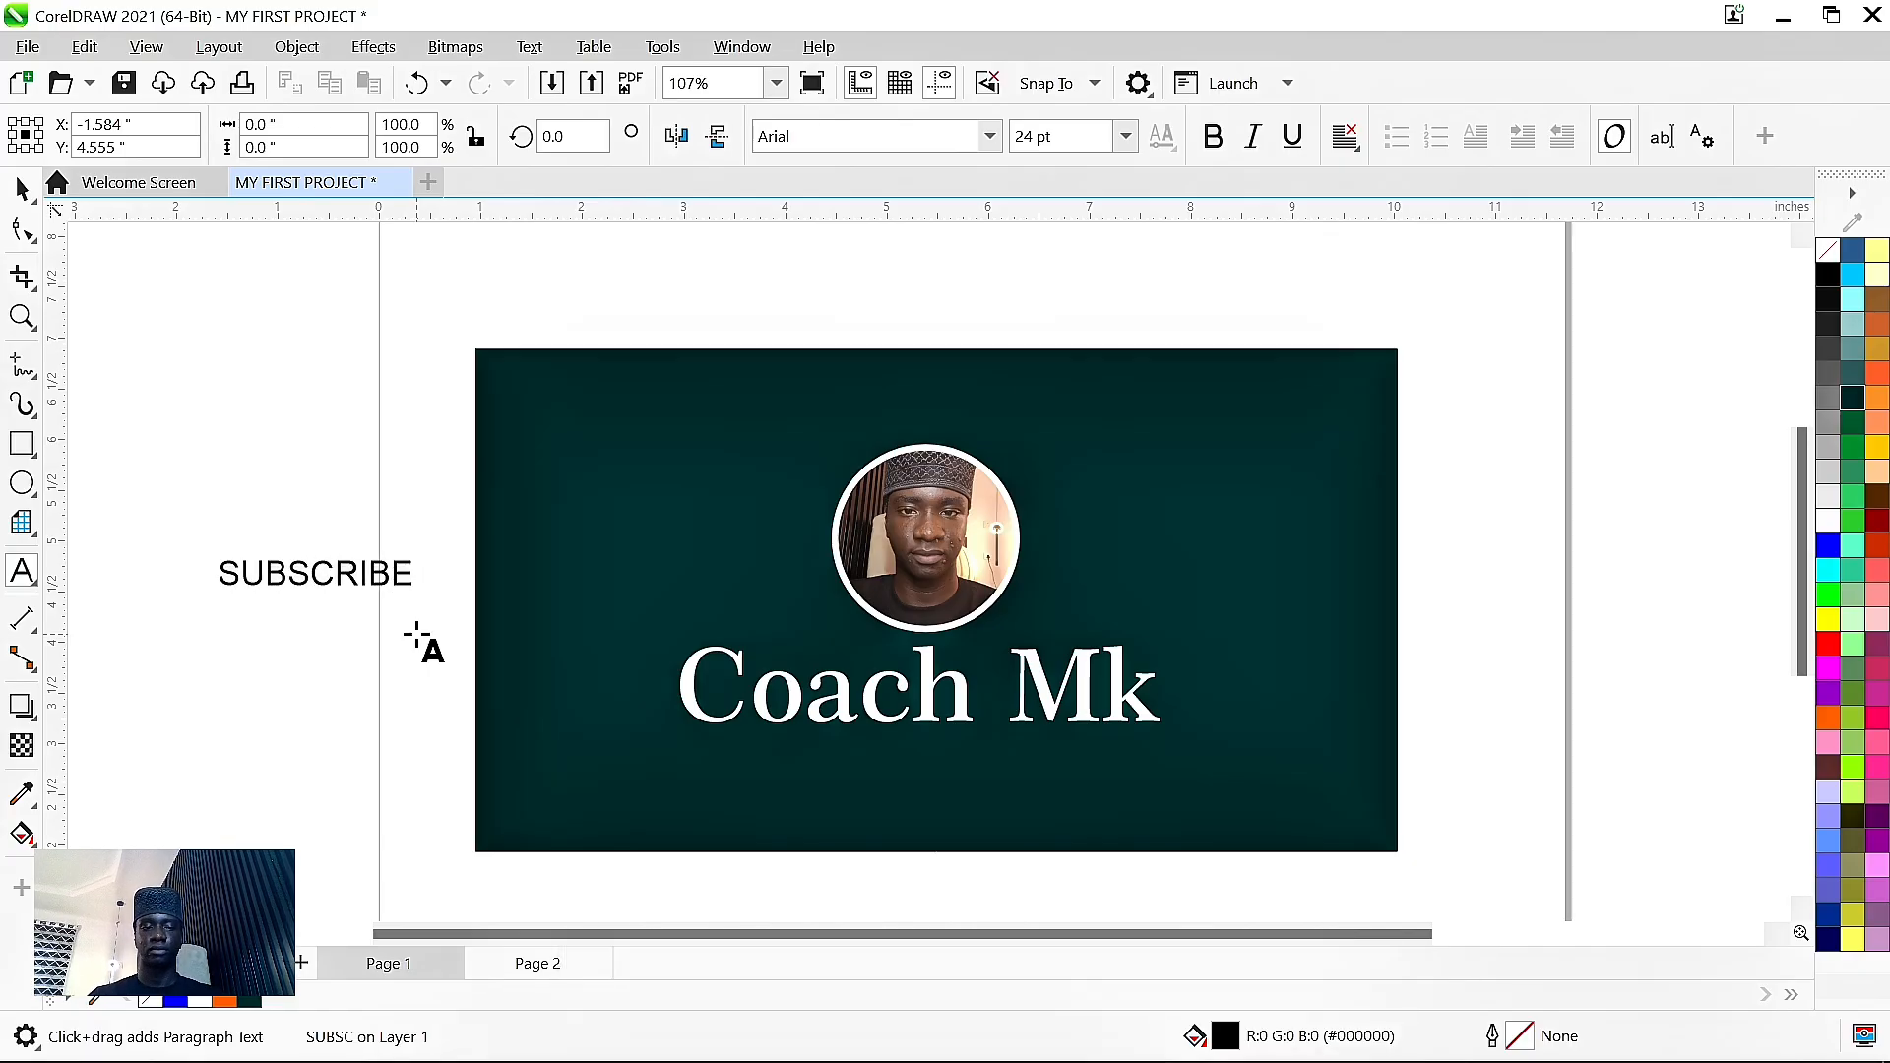
pyautogui.hotkey('ctrl', 'space')
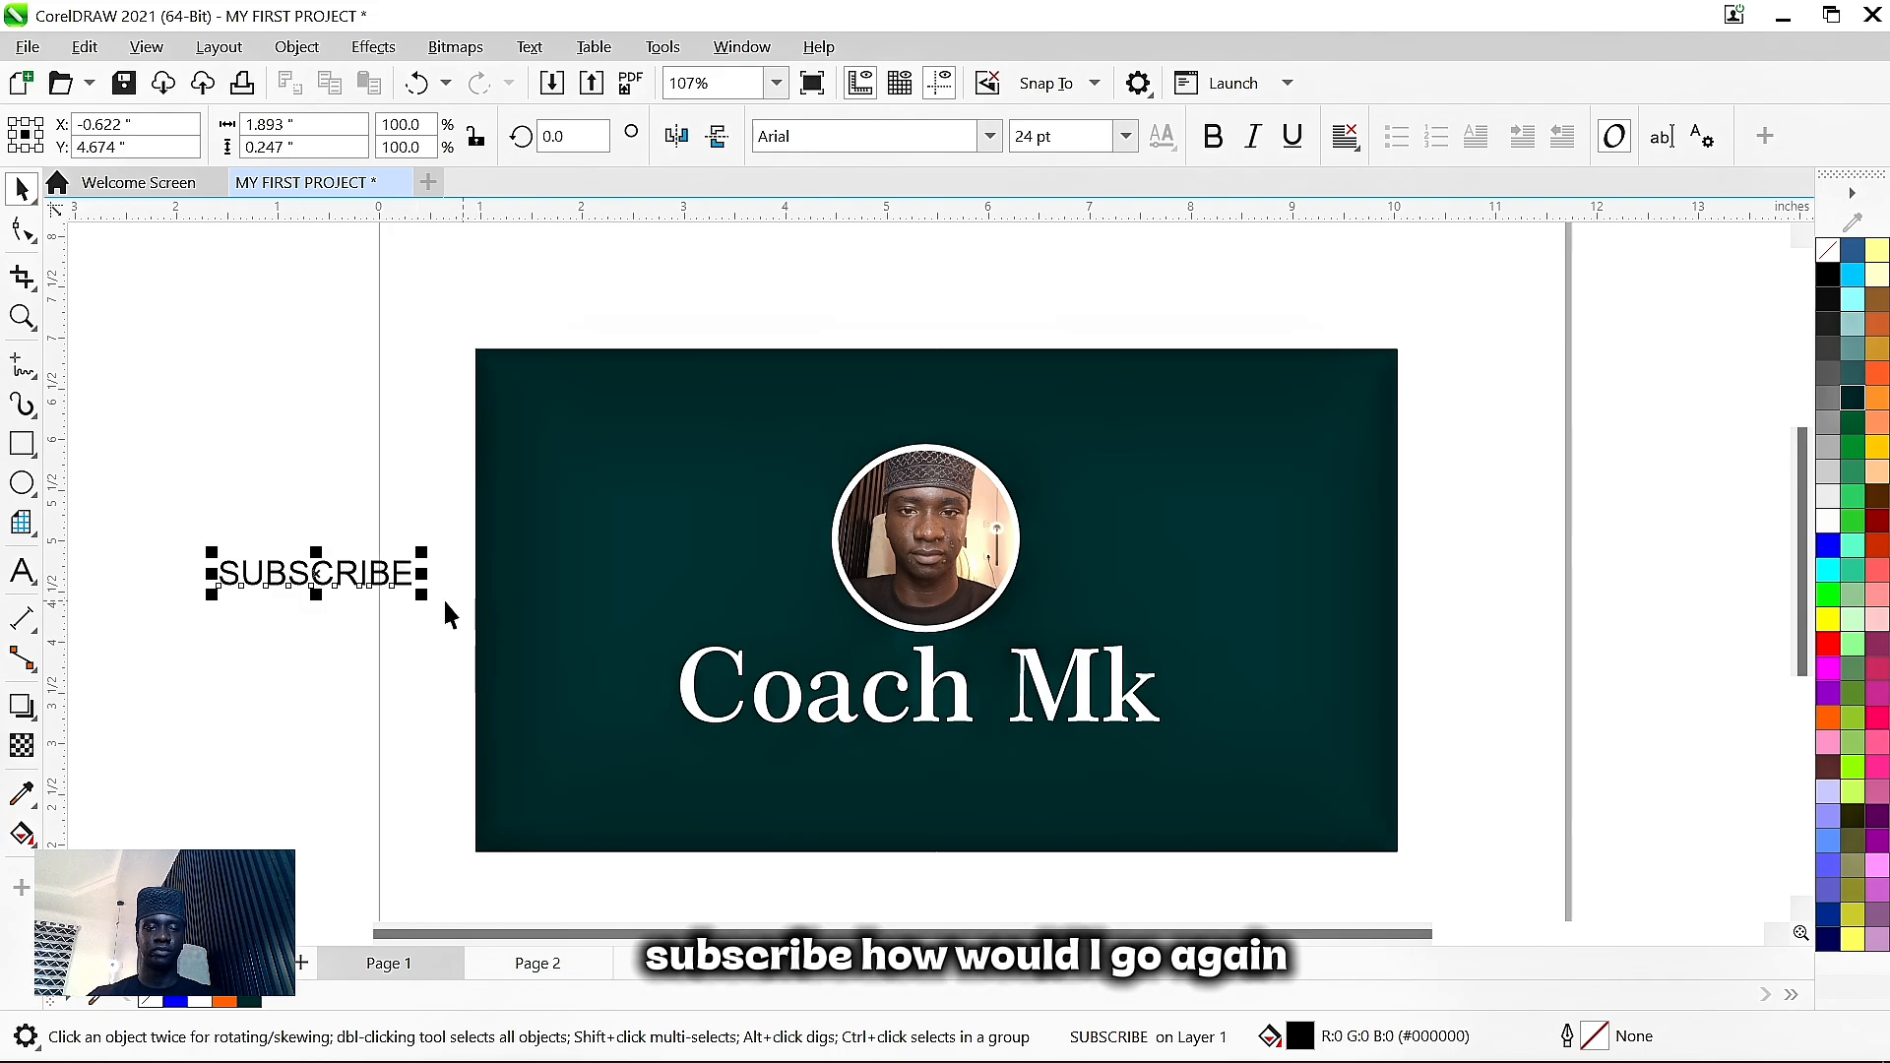
pyautogui.doubleClick(411, 574)
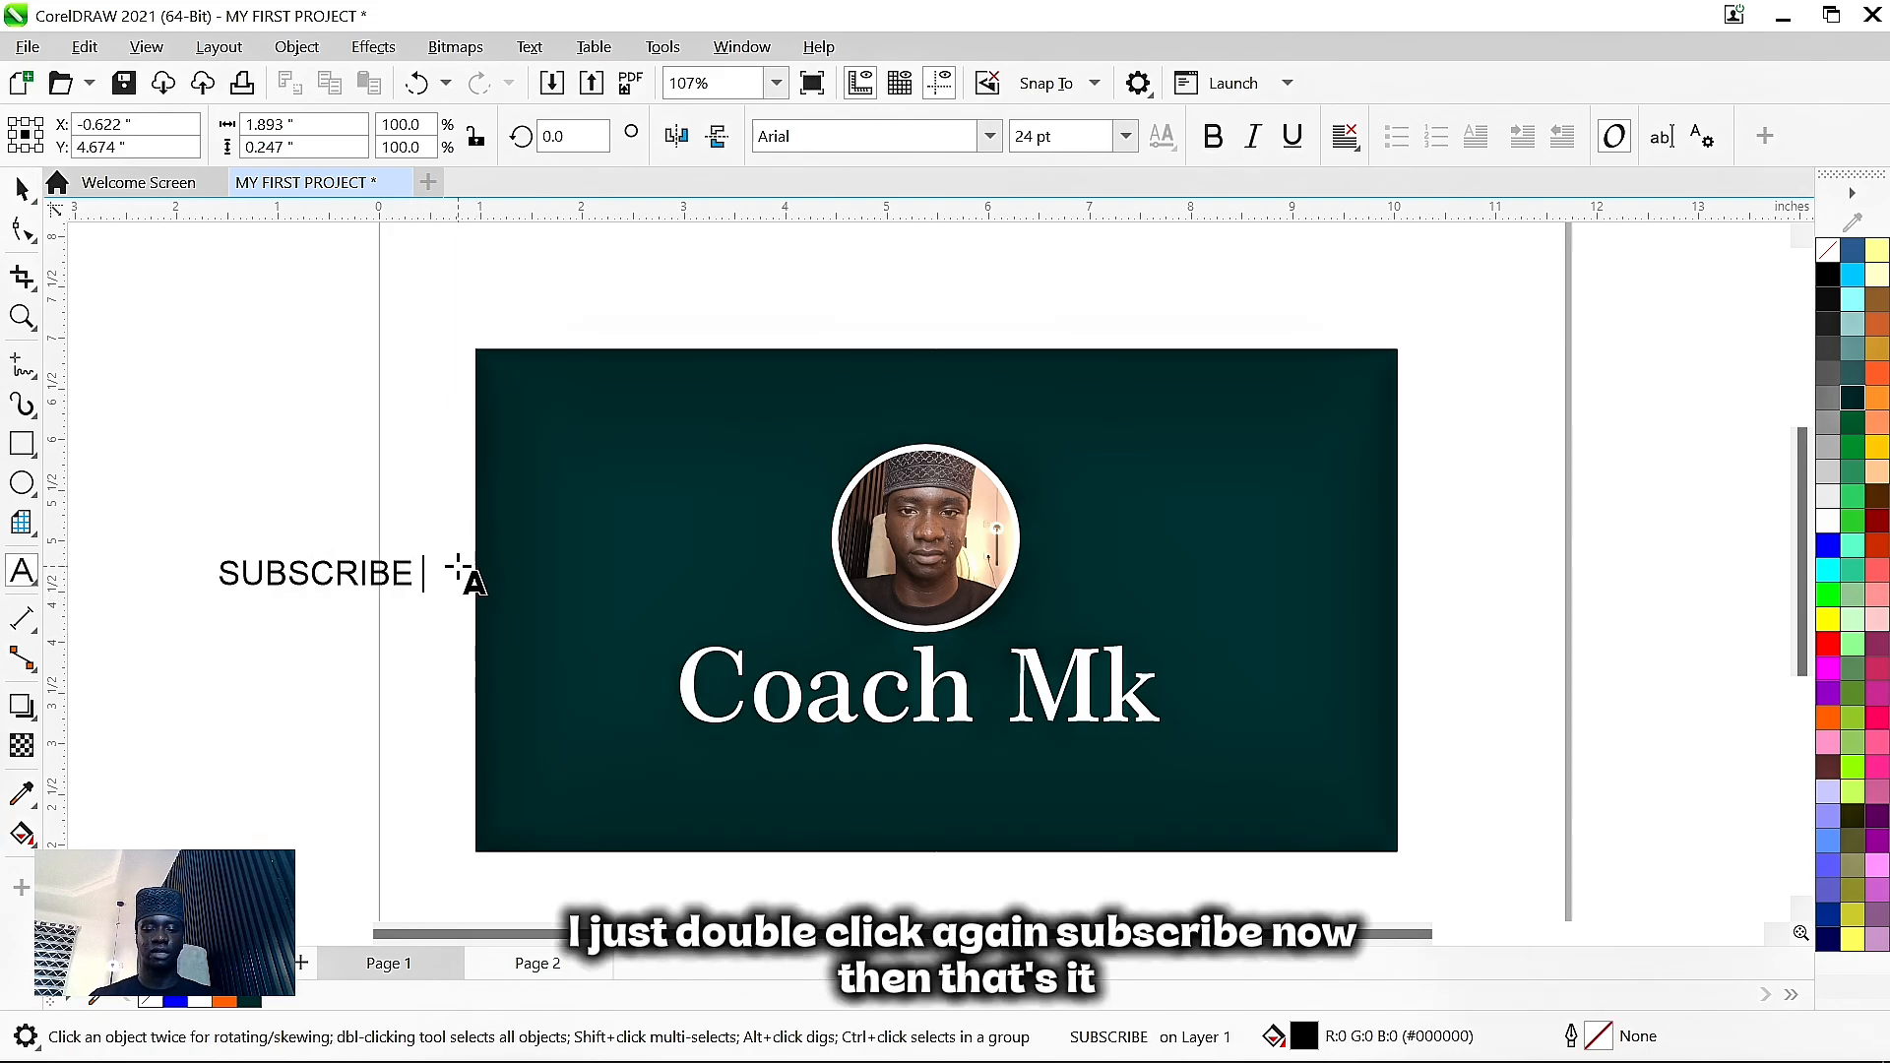
pyautogui.write('NOW!!')
pyautogui.hotkey('ctrl', 'space')
# - Move SUBSCRIBE NOW!! under the Coach Mk title, make it bold white, and nudge it into place
pyautogui.moveTo(458, 569); pyautogui.dragTo(1039, 743)
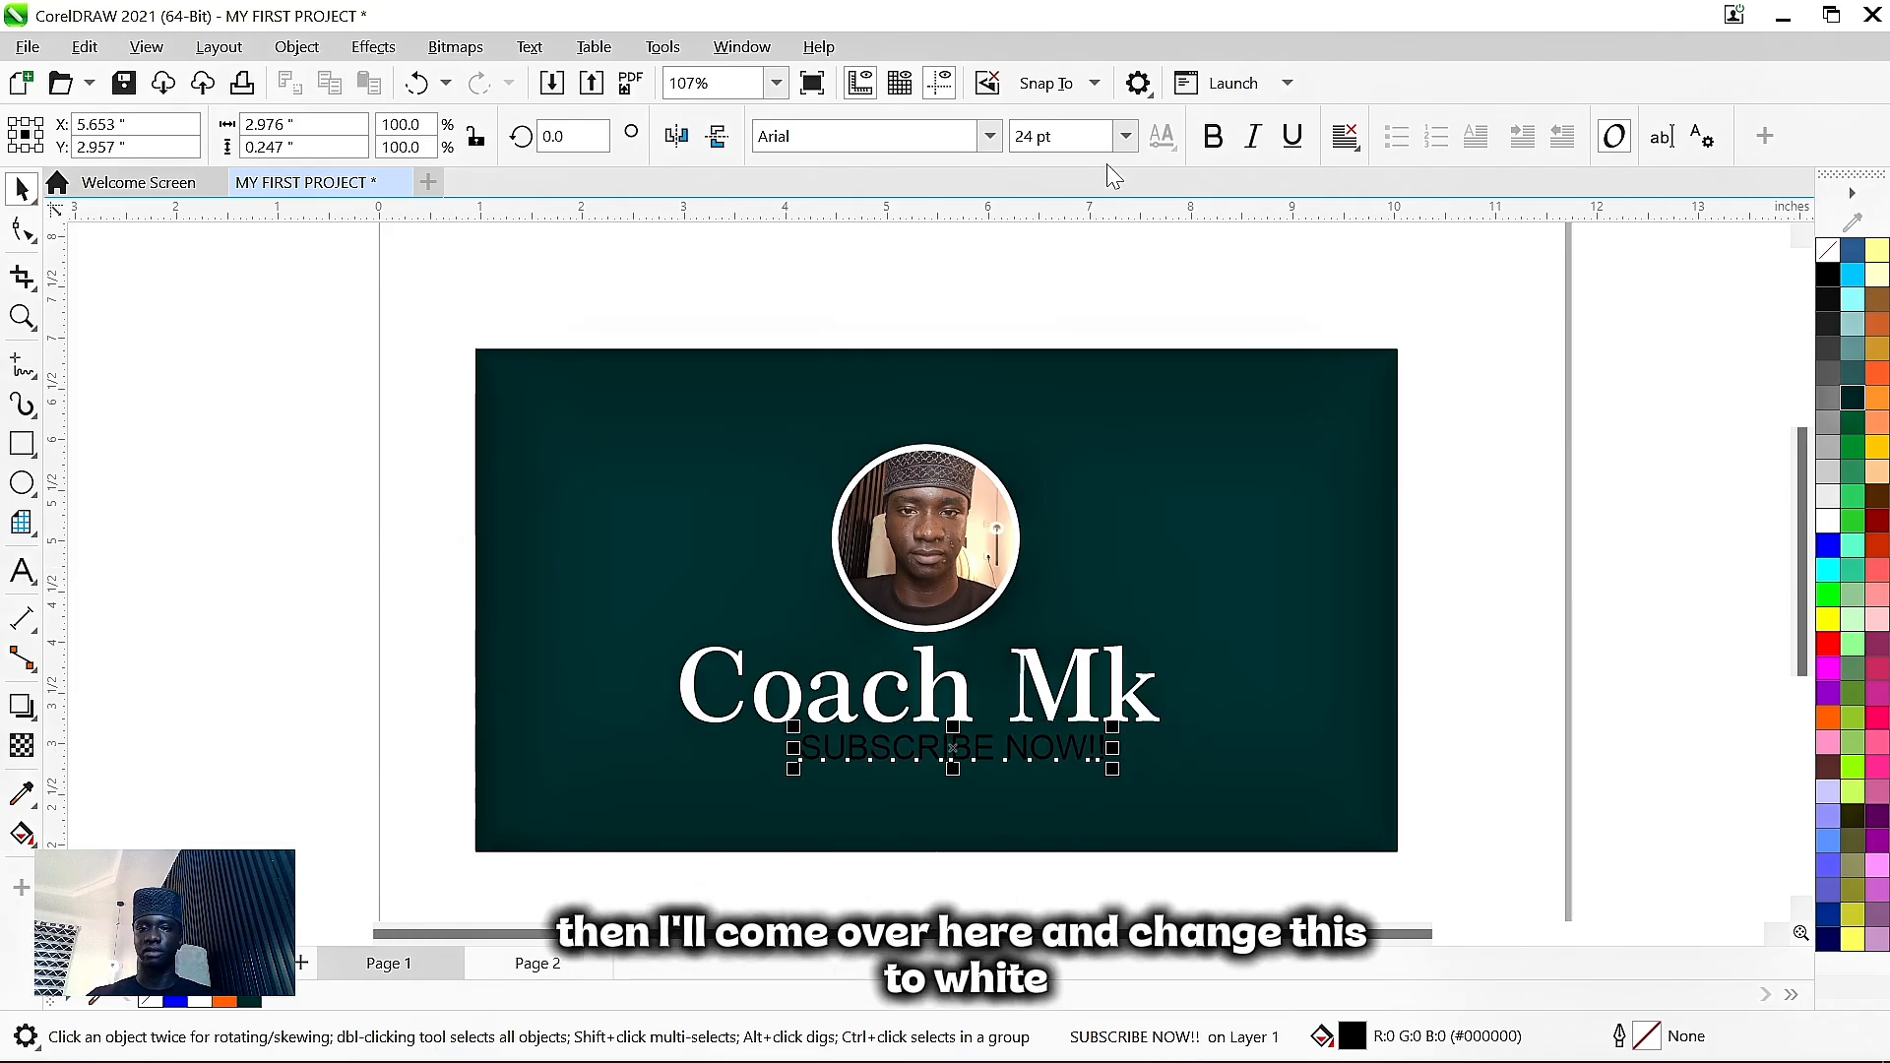
pyautogui.click(1213, 137)
pyautogui.click(1829, 521)
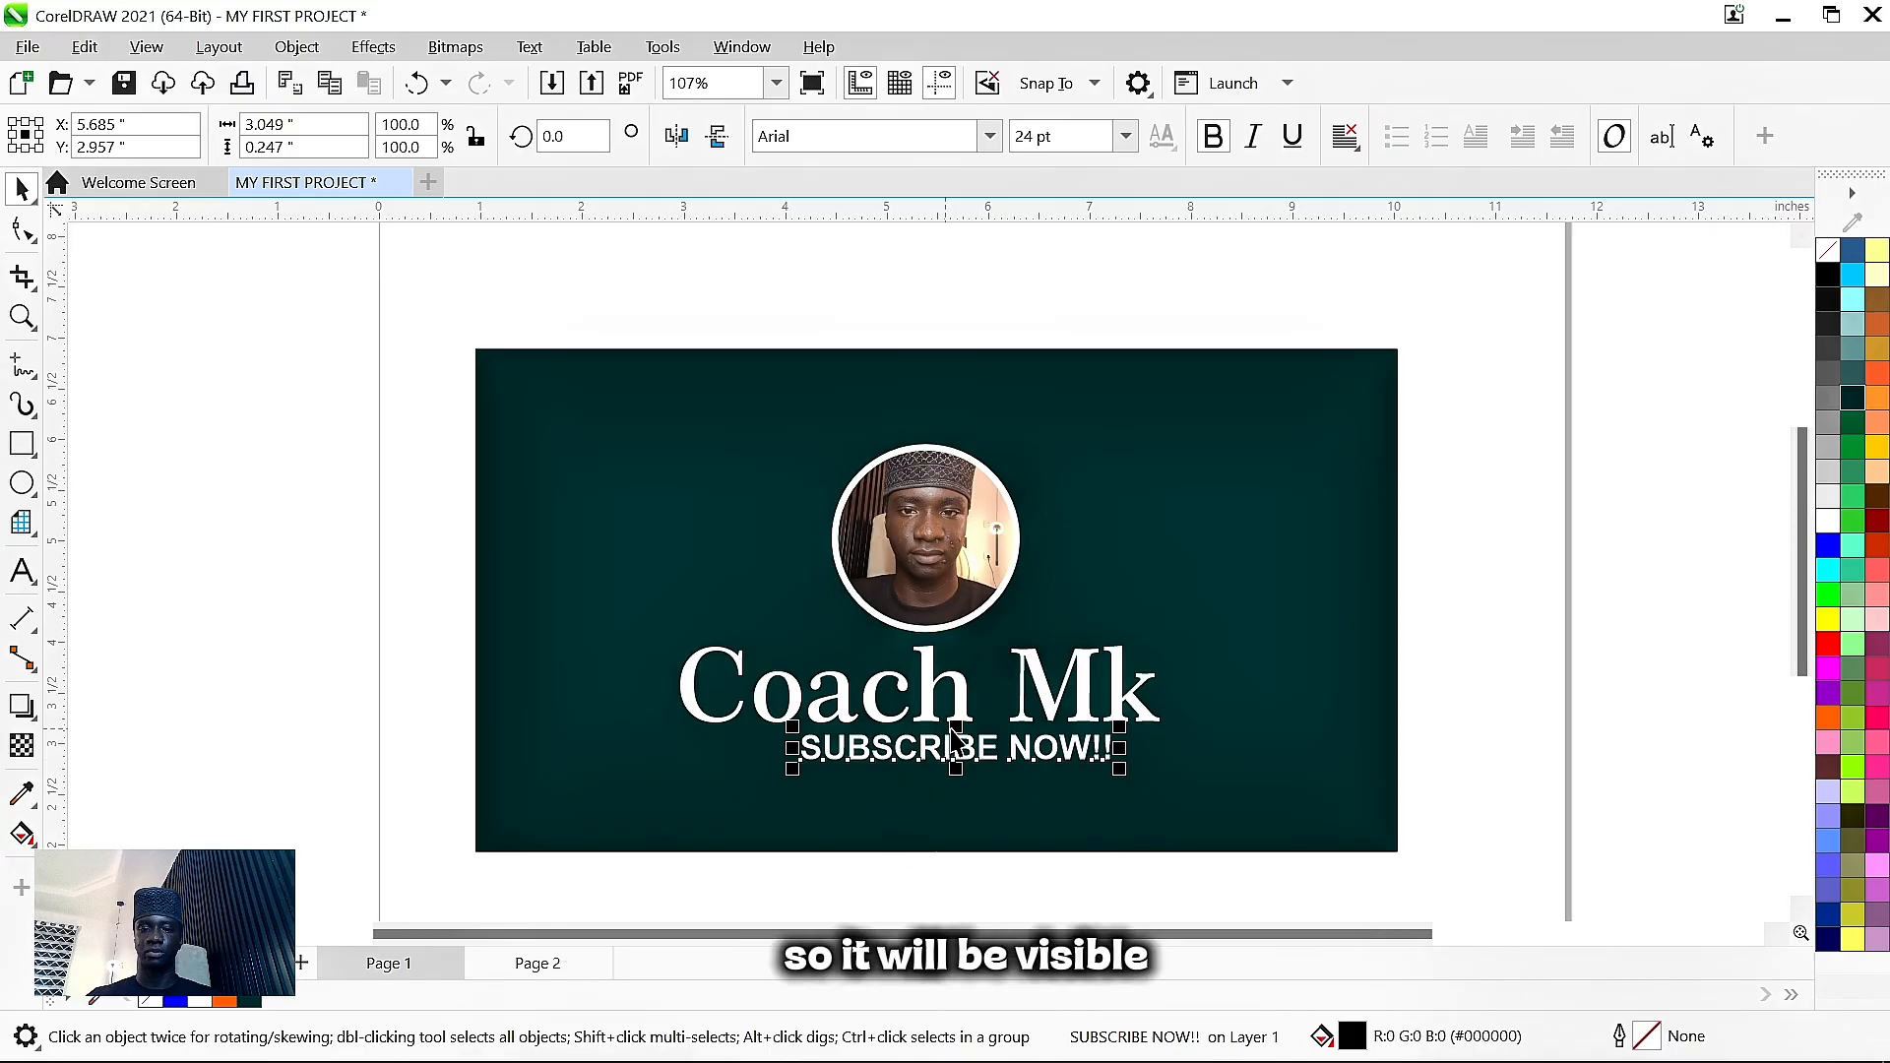
pyautogui.press('Down')
pyautogui.press('Down')
pyautogui.press('Down')
pyautogui.press('Down')
pyautogui.press('Right')
pyautogui.press('Right')
pyautogui.press('Right')
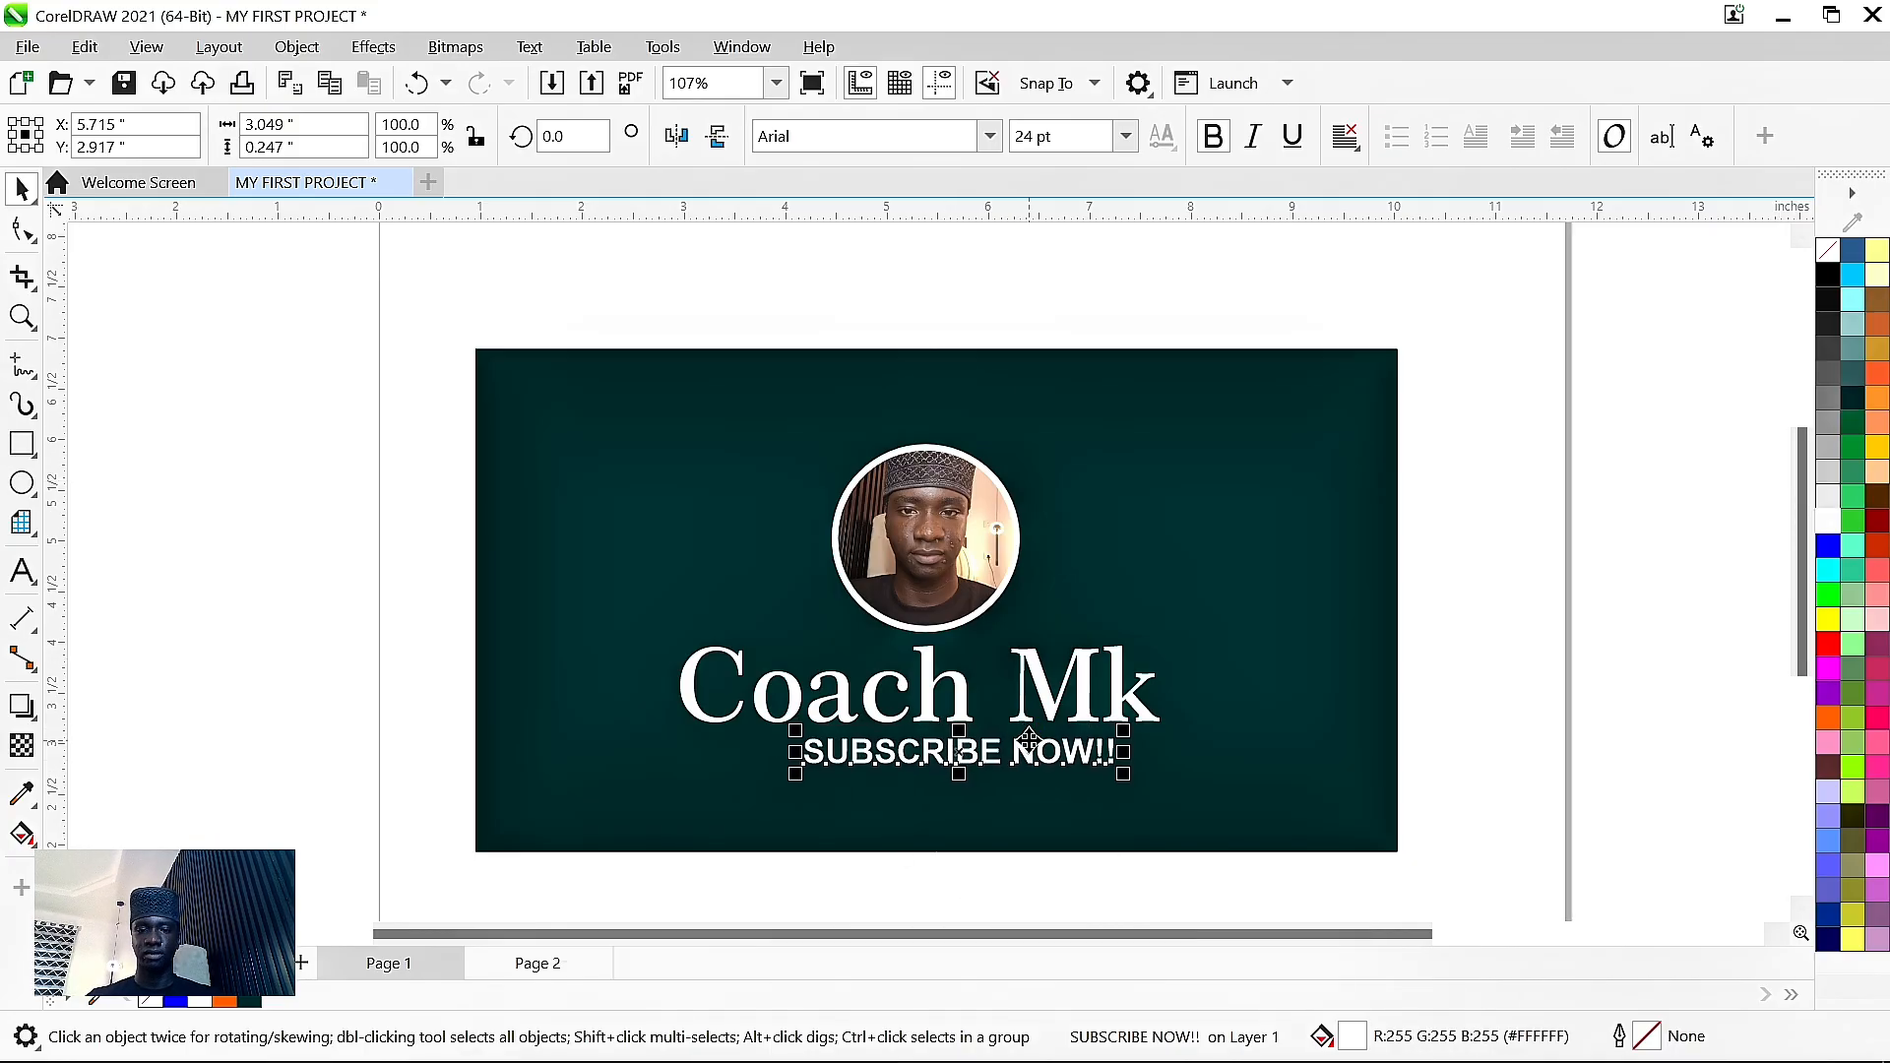
pyautogui.press('Right')
pyautogui.press('Right')
pyautogui.press('Right')
pyautogui.press('Right')
pyautogui.press('Right')
pyautogui.press('Right')
pyautogui.press('Right')
pyautogui.press('Right')
pyautogui.press('Right')
pyautogui.press('Right')
pyautogui.press('Right')
pyautogui.press('Right')
pyautogui.press('Right')
pyautogui.press('Right')
pyautogui.press('Right')
pyautogui.press('Right')
pyautogui.press('Right')
pyautogui.press('Right')
pyautogui.press('Right')
pyautogui.press('Right')
pyautogui.press('Down')
pyautogui.press('Down')
pyautogui.press('Down')
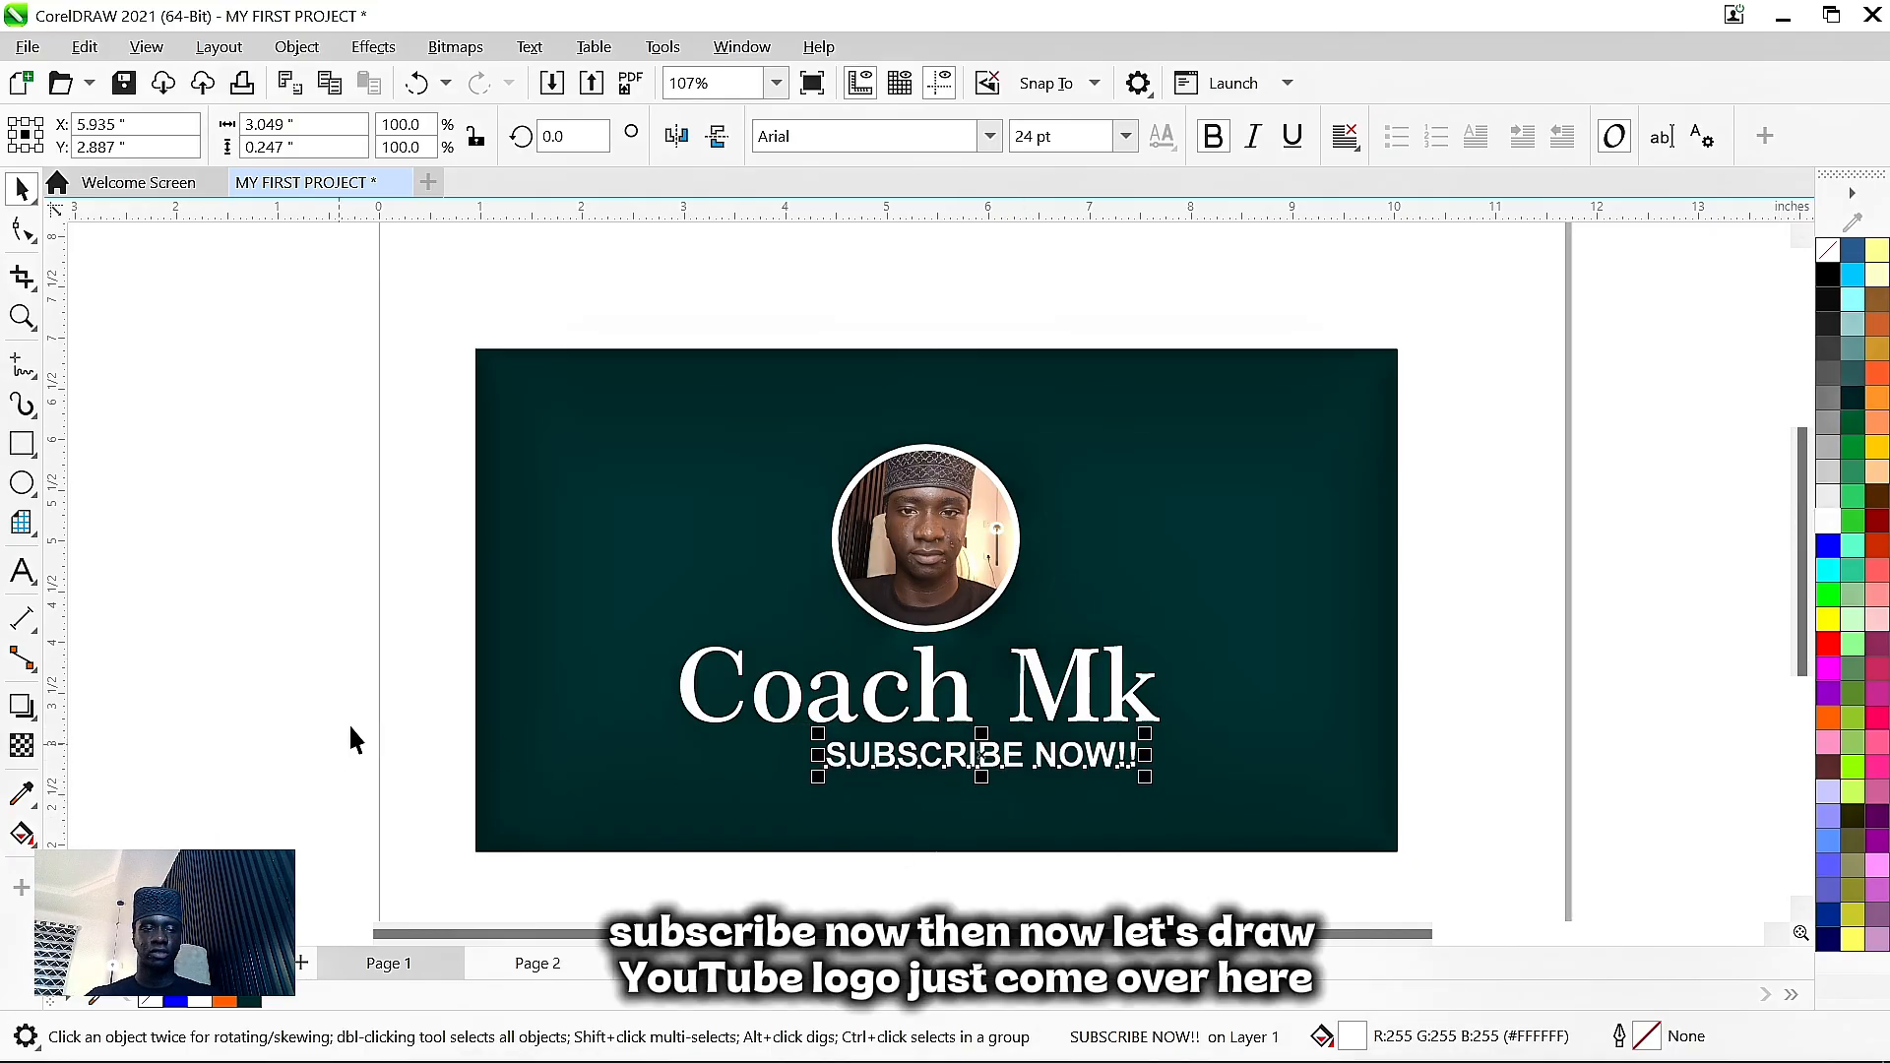
pyautogui.press('Left')
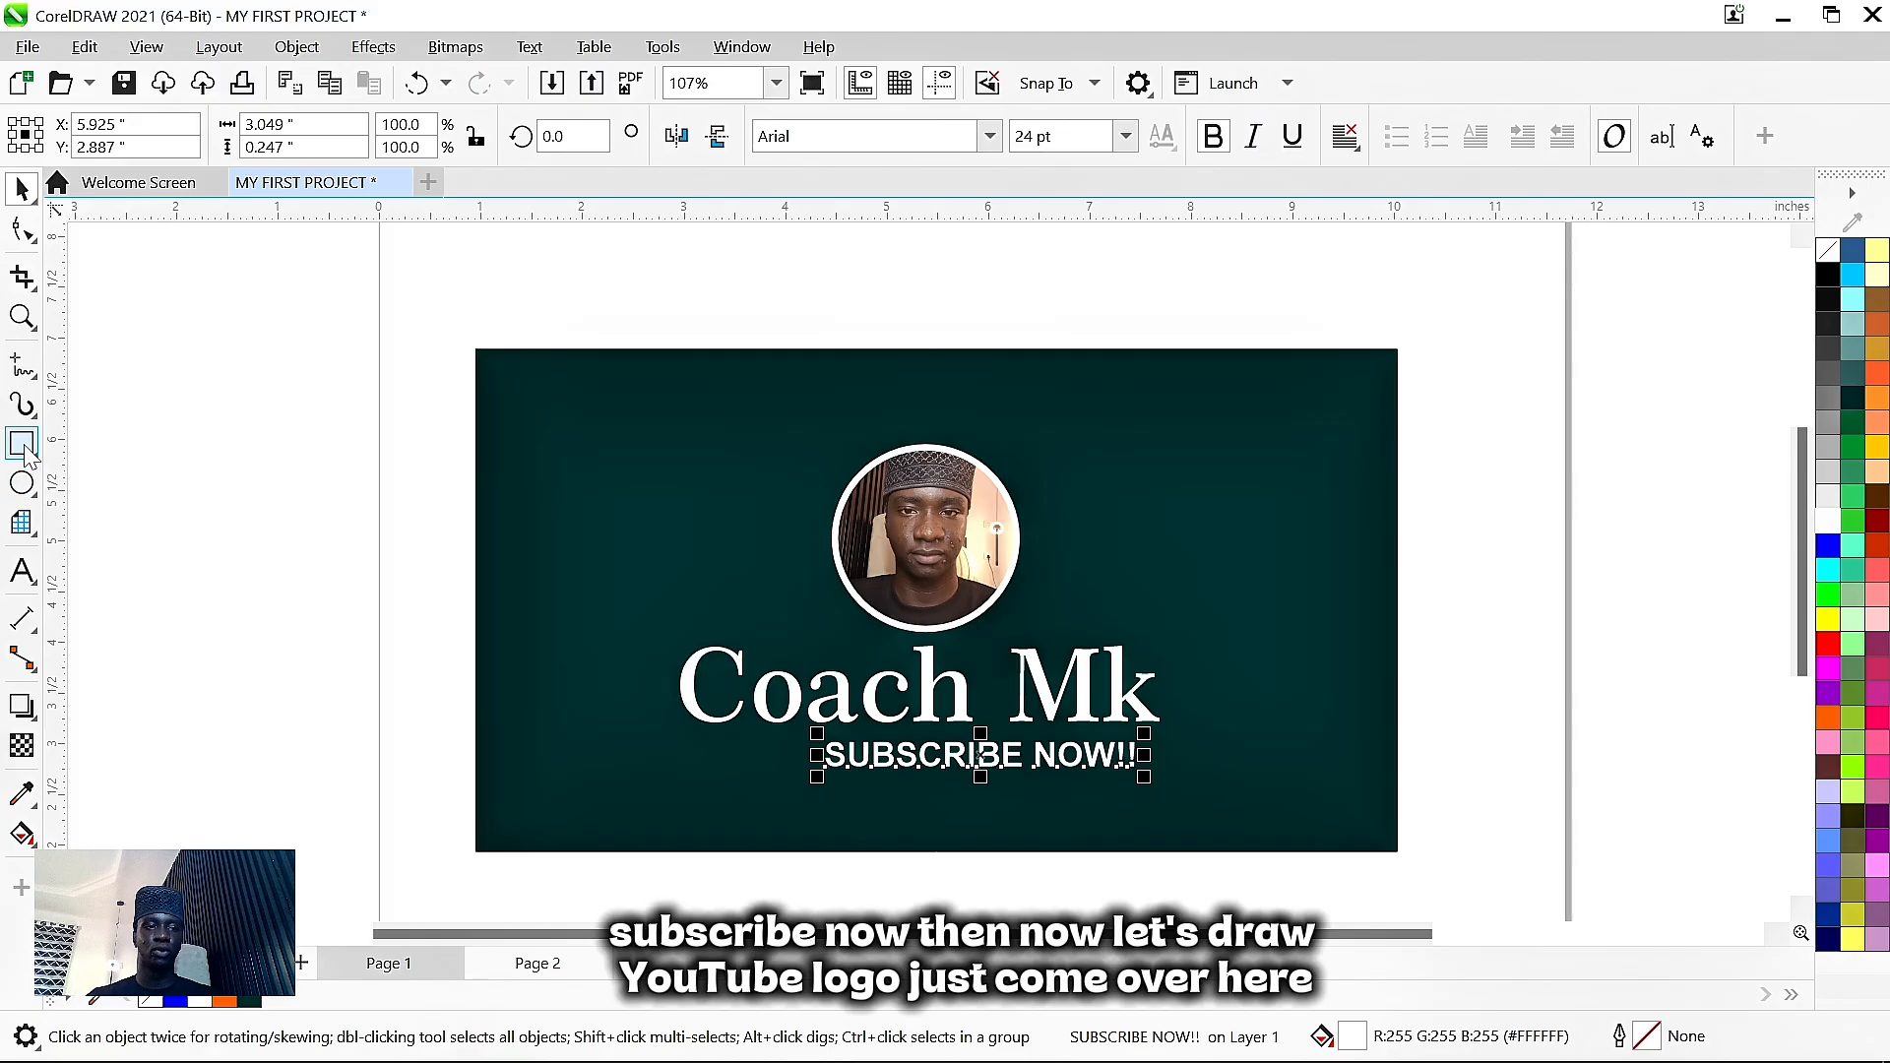
# - Draw a rectangle left of the banner and make it narrower
pyautogui.scroll(2, 138, 561)
pyautogui.moveTo(155, 500); pyautogui.dragTo(445, 599)
pyautogui.press('space')
pyautogui.scroll(4, 240, 562)
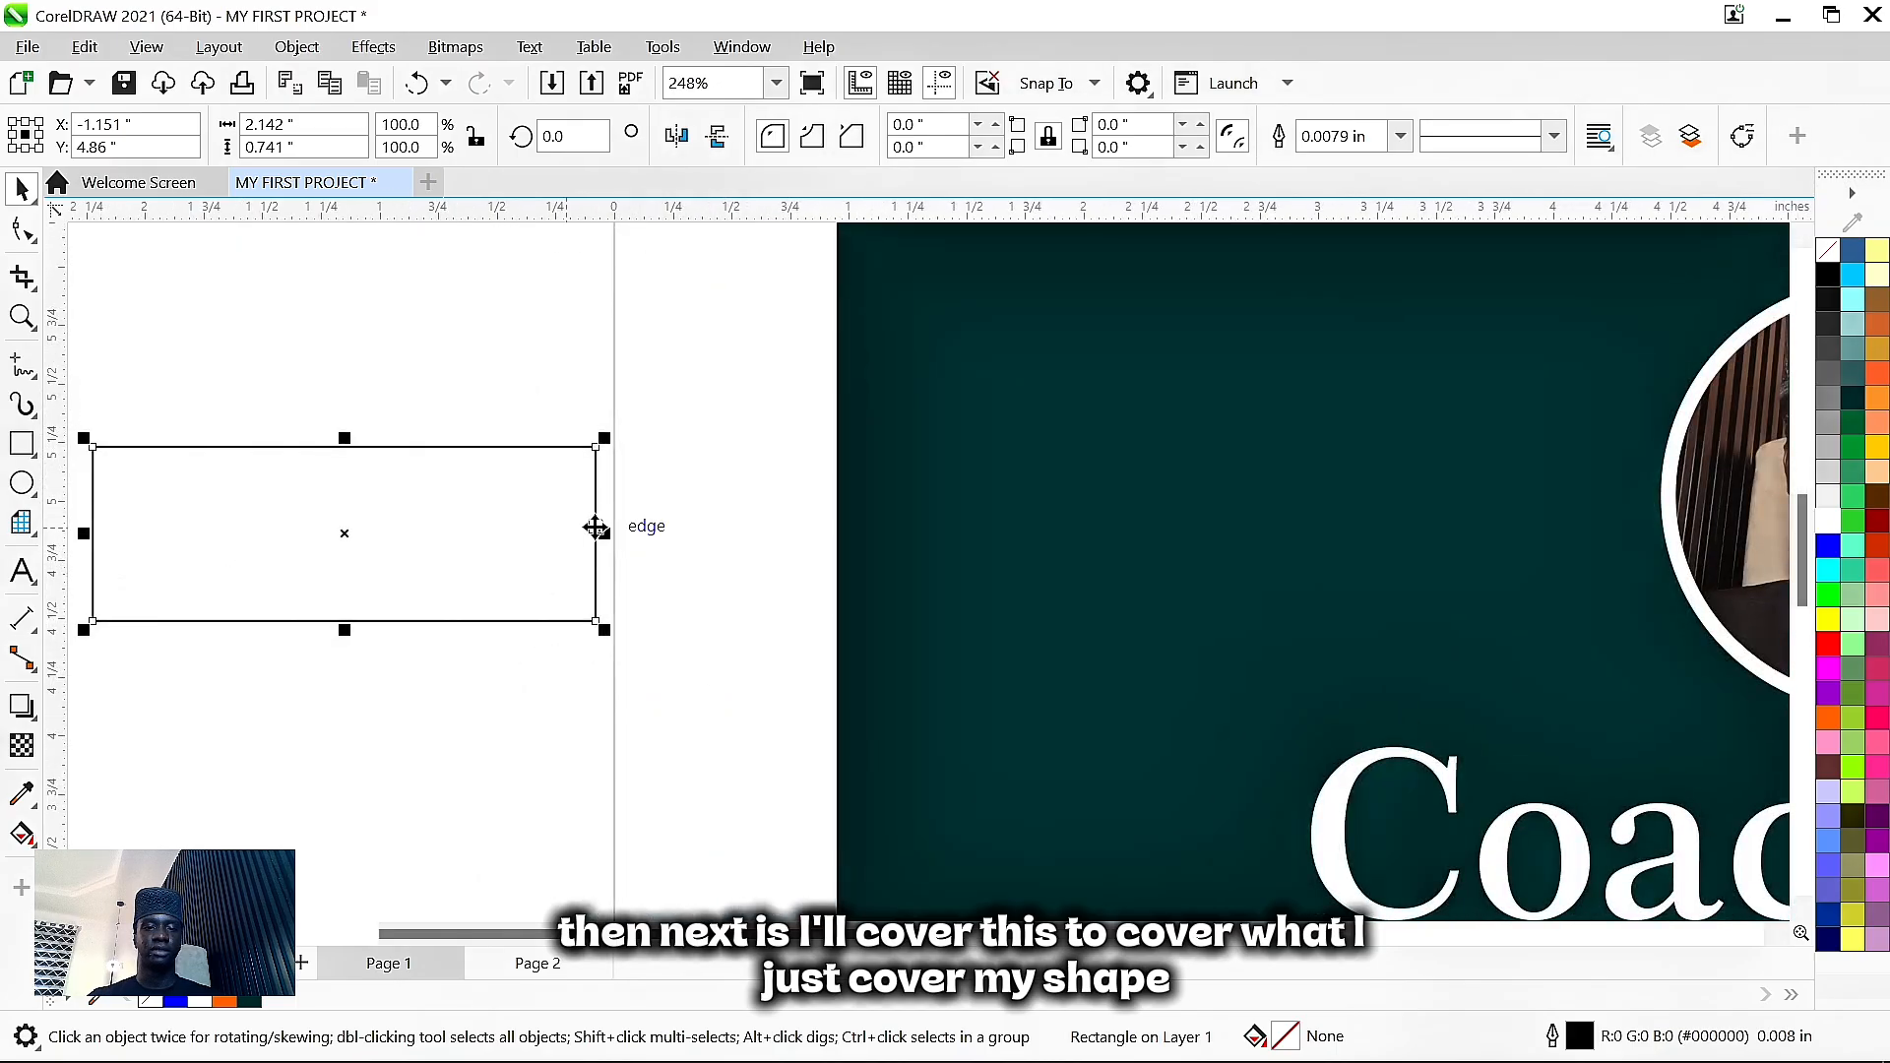
pyautogui.moveTo(611, 539); pyautogui.dragTo(490, 560)
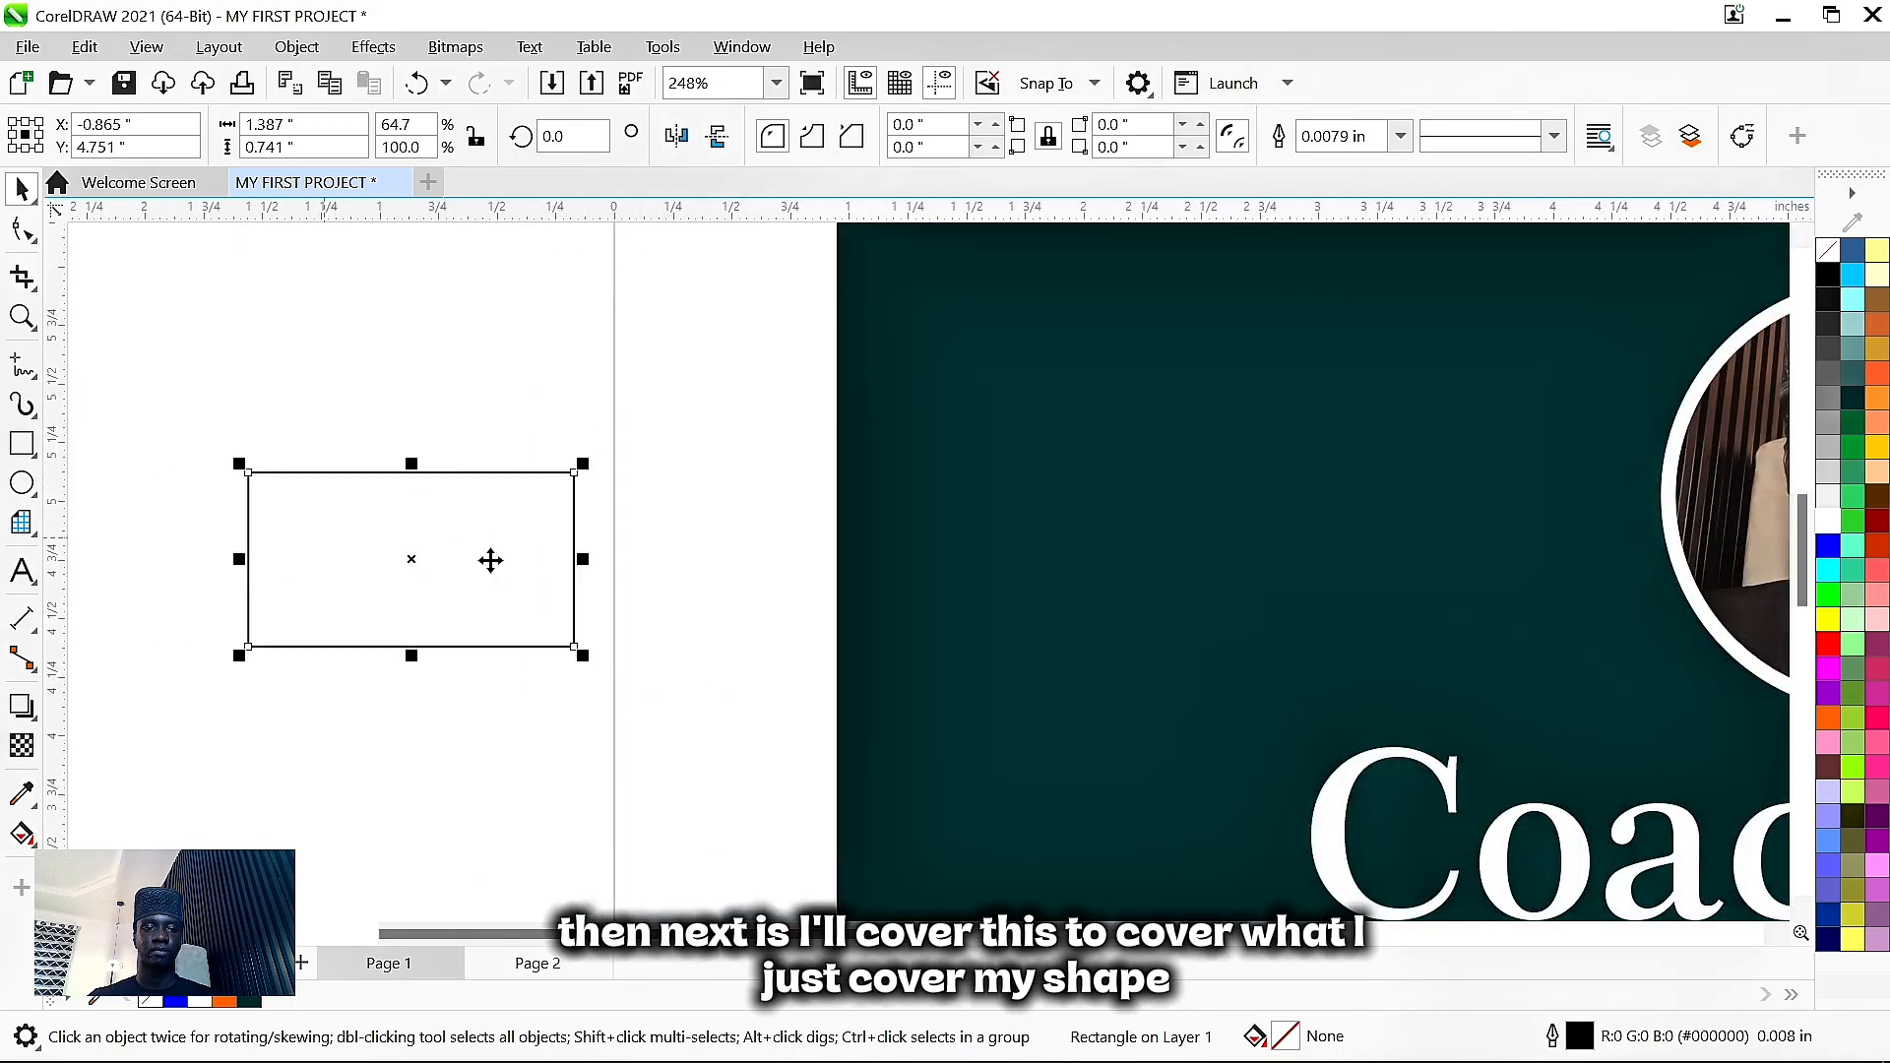
# - Round the rectangle's corners and resize it to about 1.2 by 0.65 inches
pyautogui.click(22, 229)
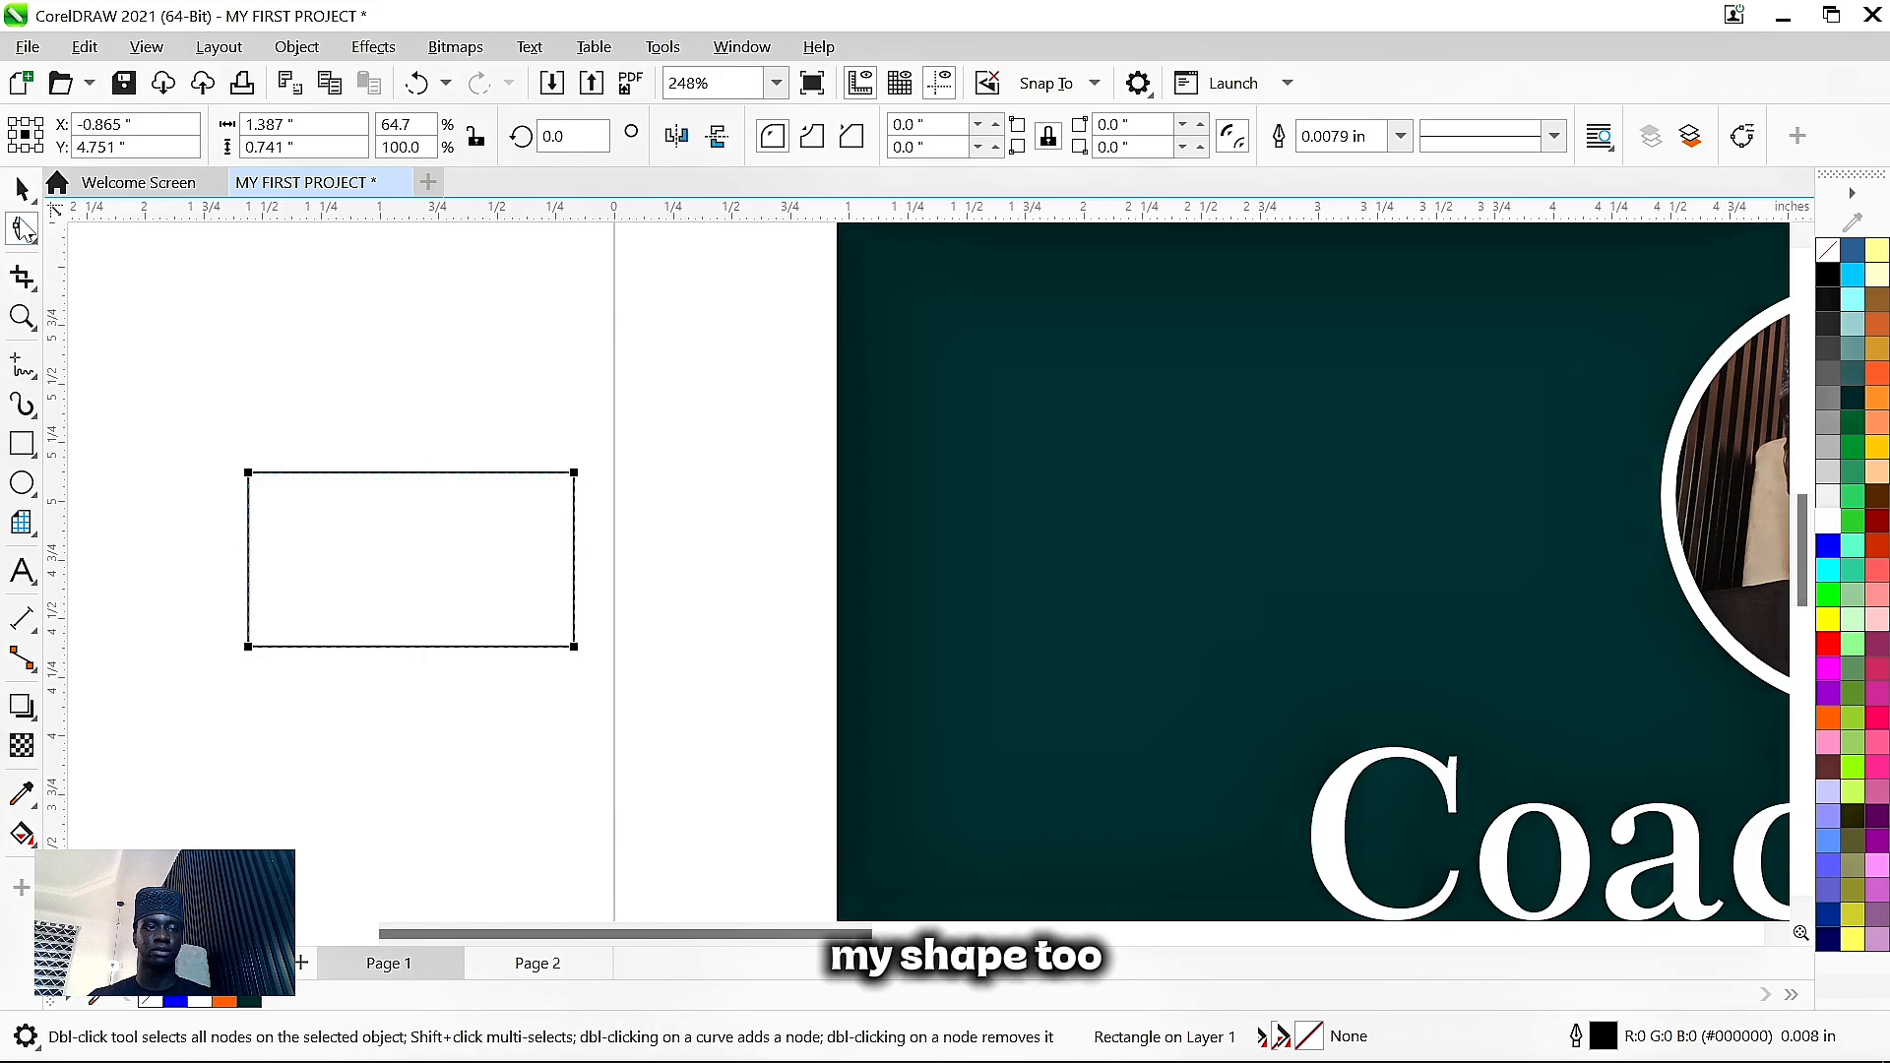
pyautogui.moveTo(249, 474); pyautogui.dragTo(307, 478)
pyautogui.press('space')
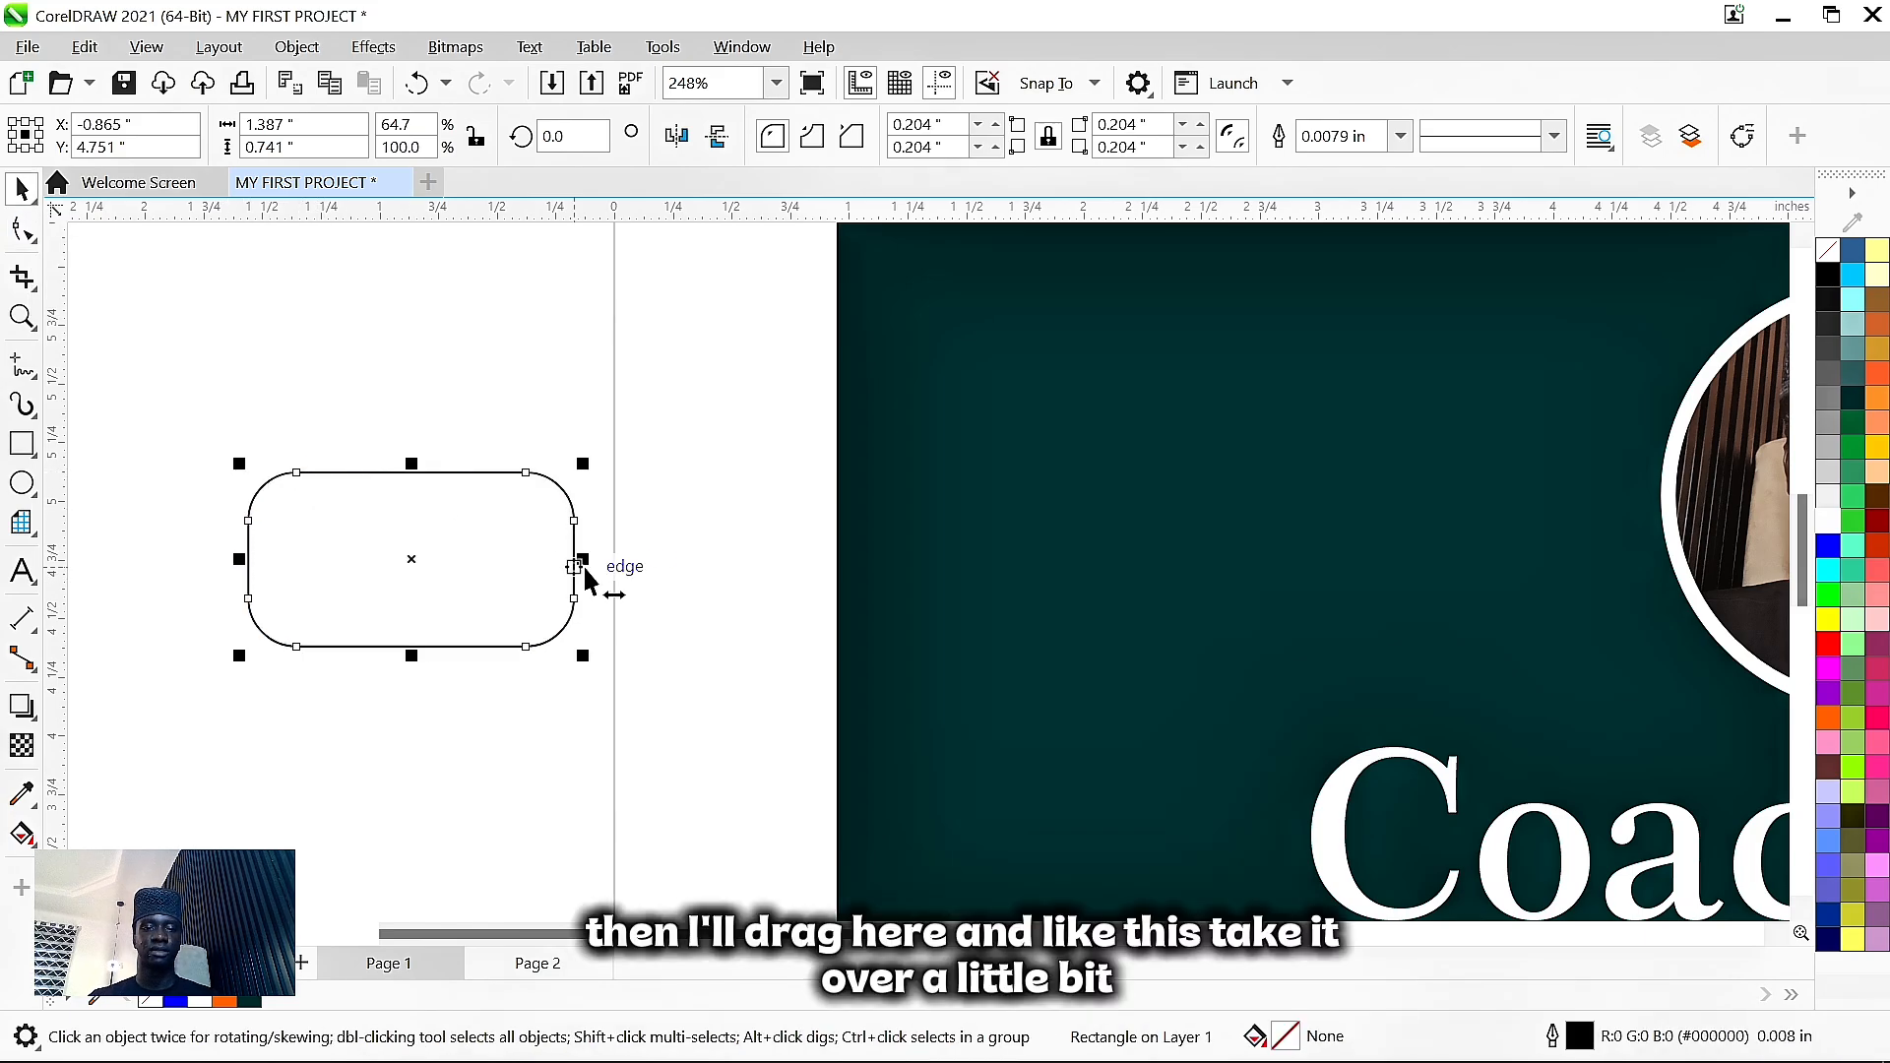
pyautogui.moveTo(577, 559); pyautogui.dragTo(534, 576)
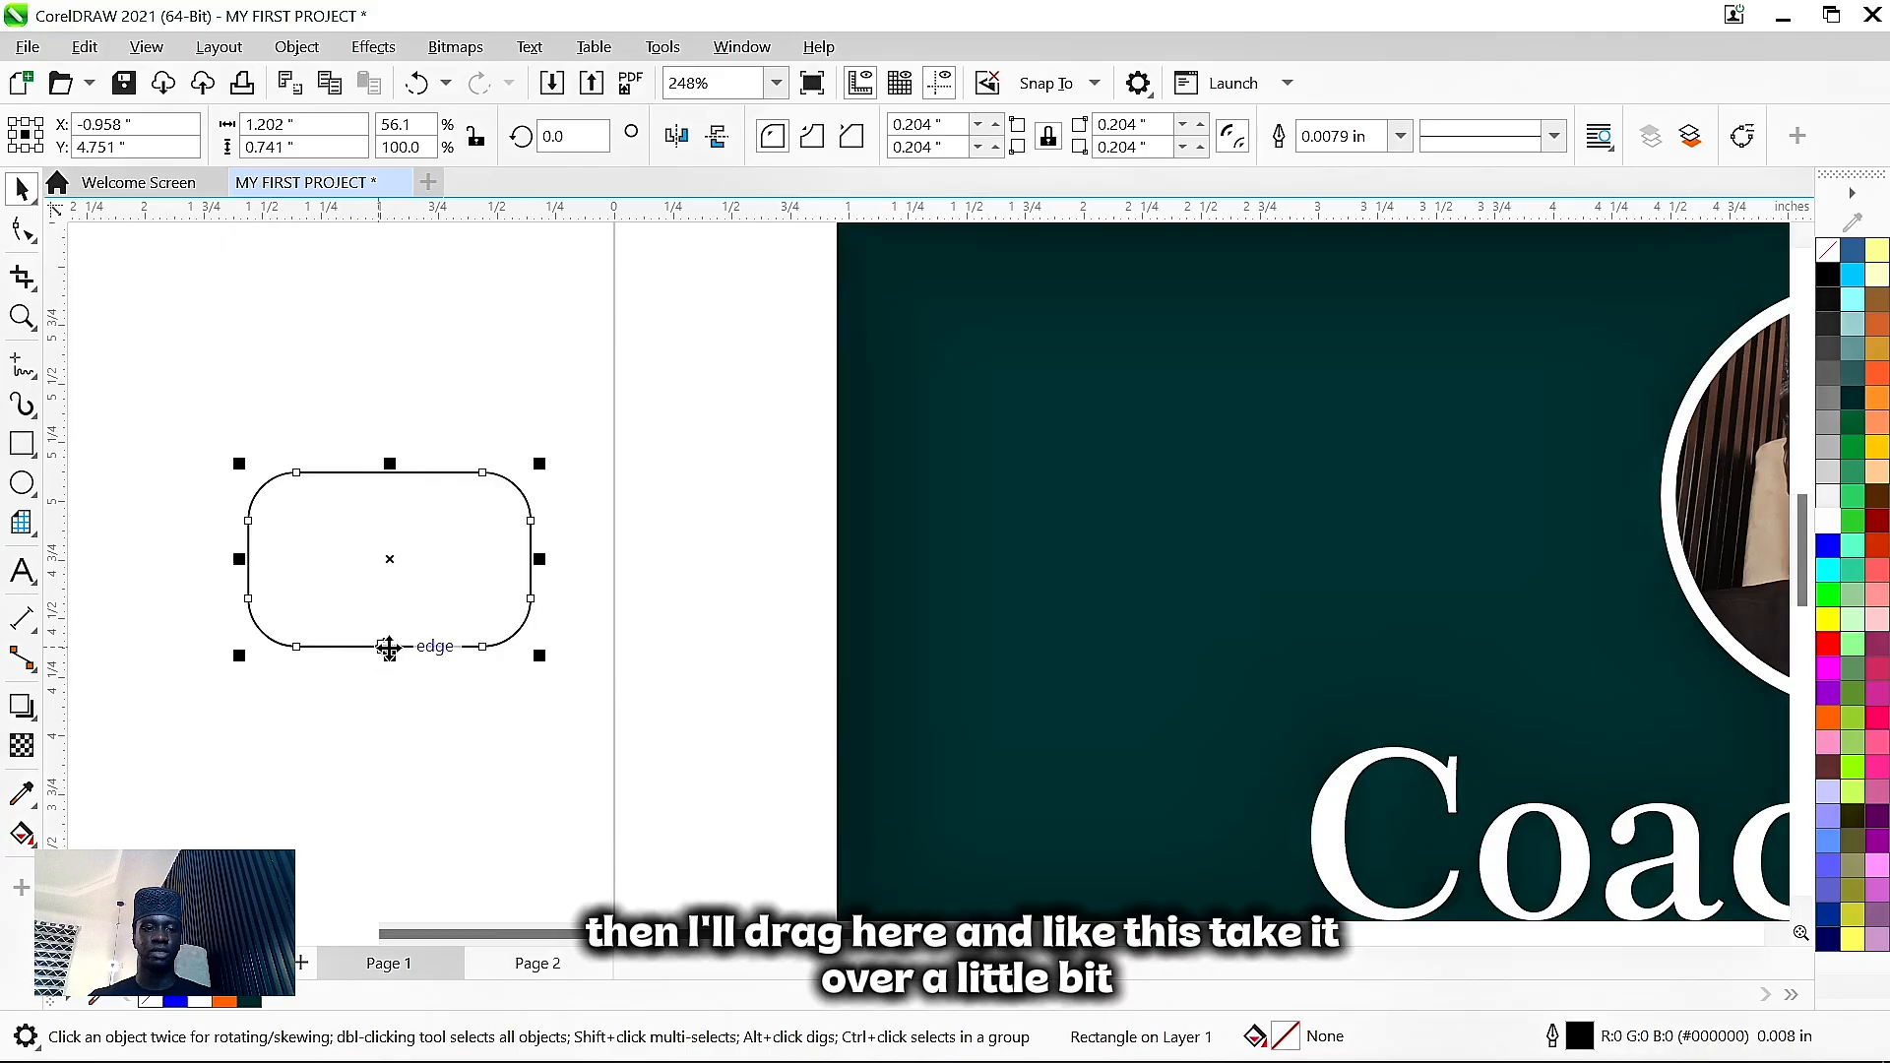
pyautogui.moveTo(390, 642); pyautogui.dragTo(389, 612)
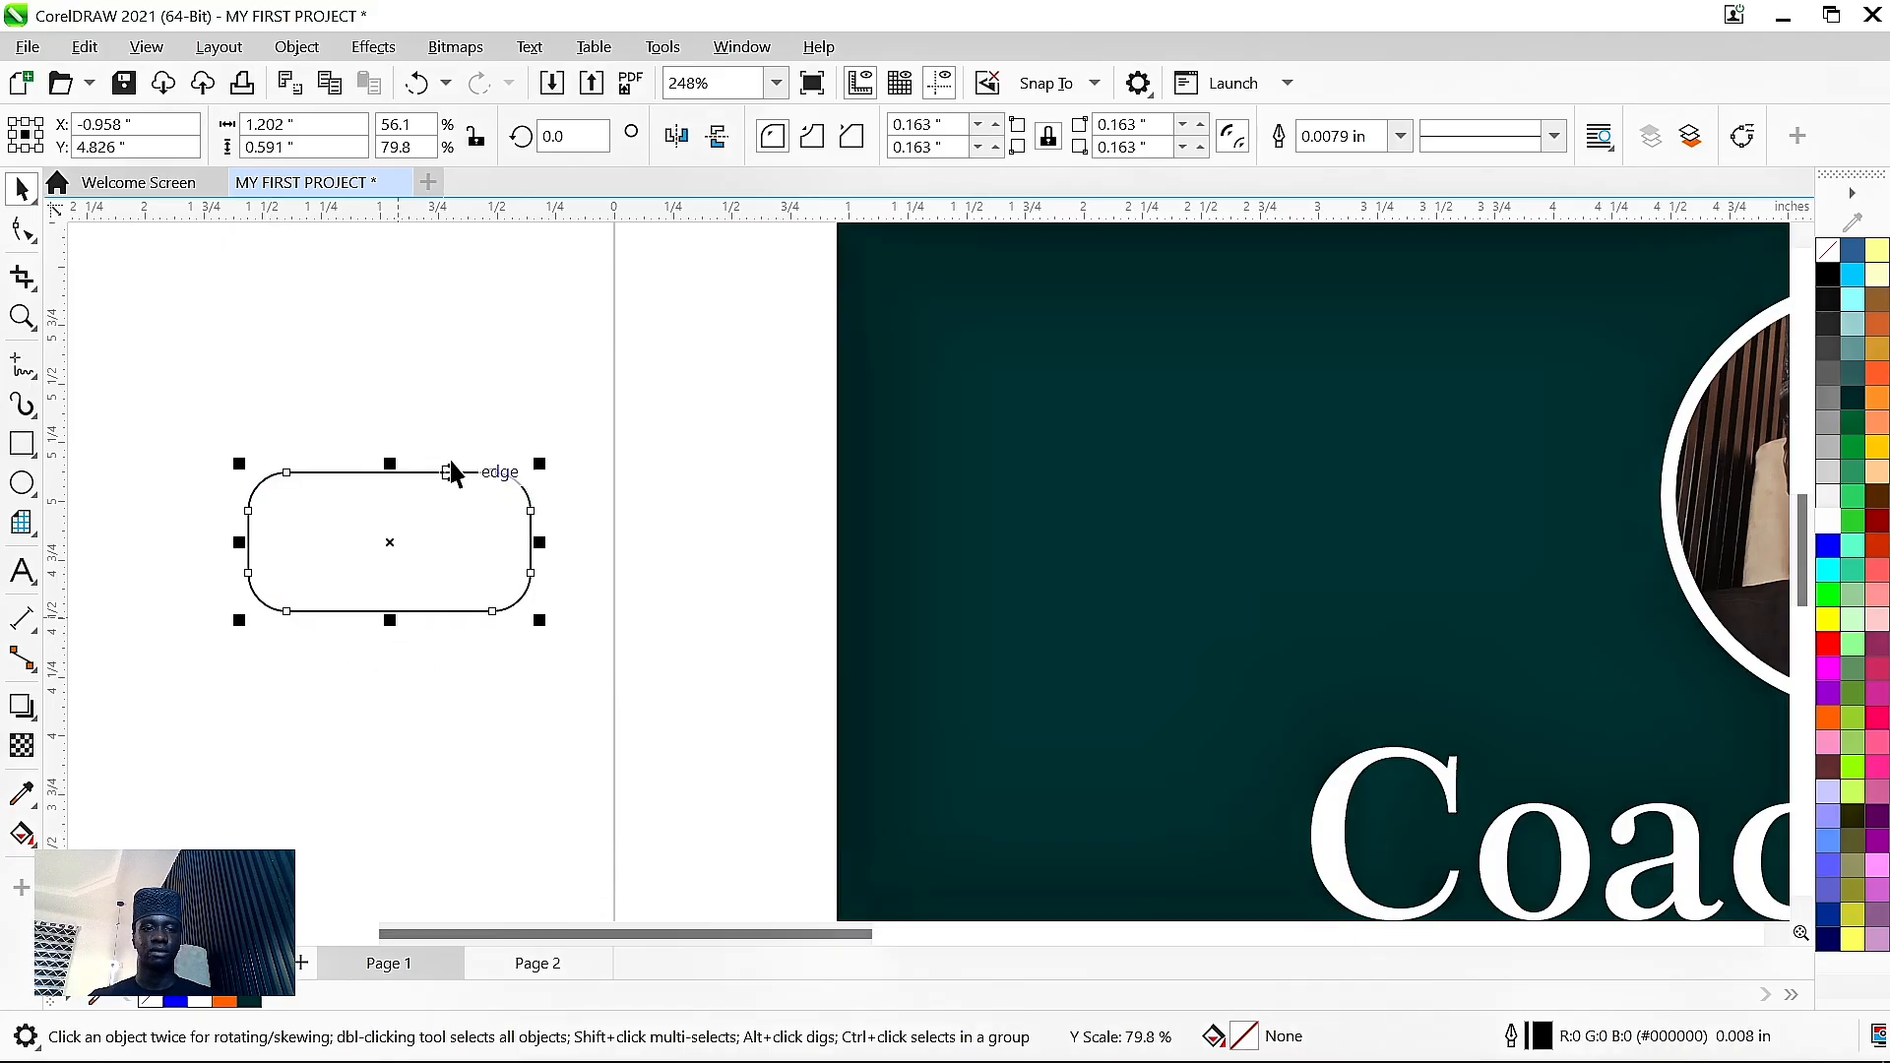
pyautogui.moveTo(390, 472); pyautogui.dragTo(389, 449)
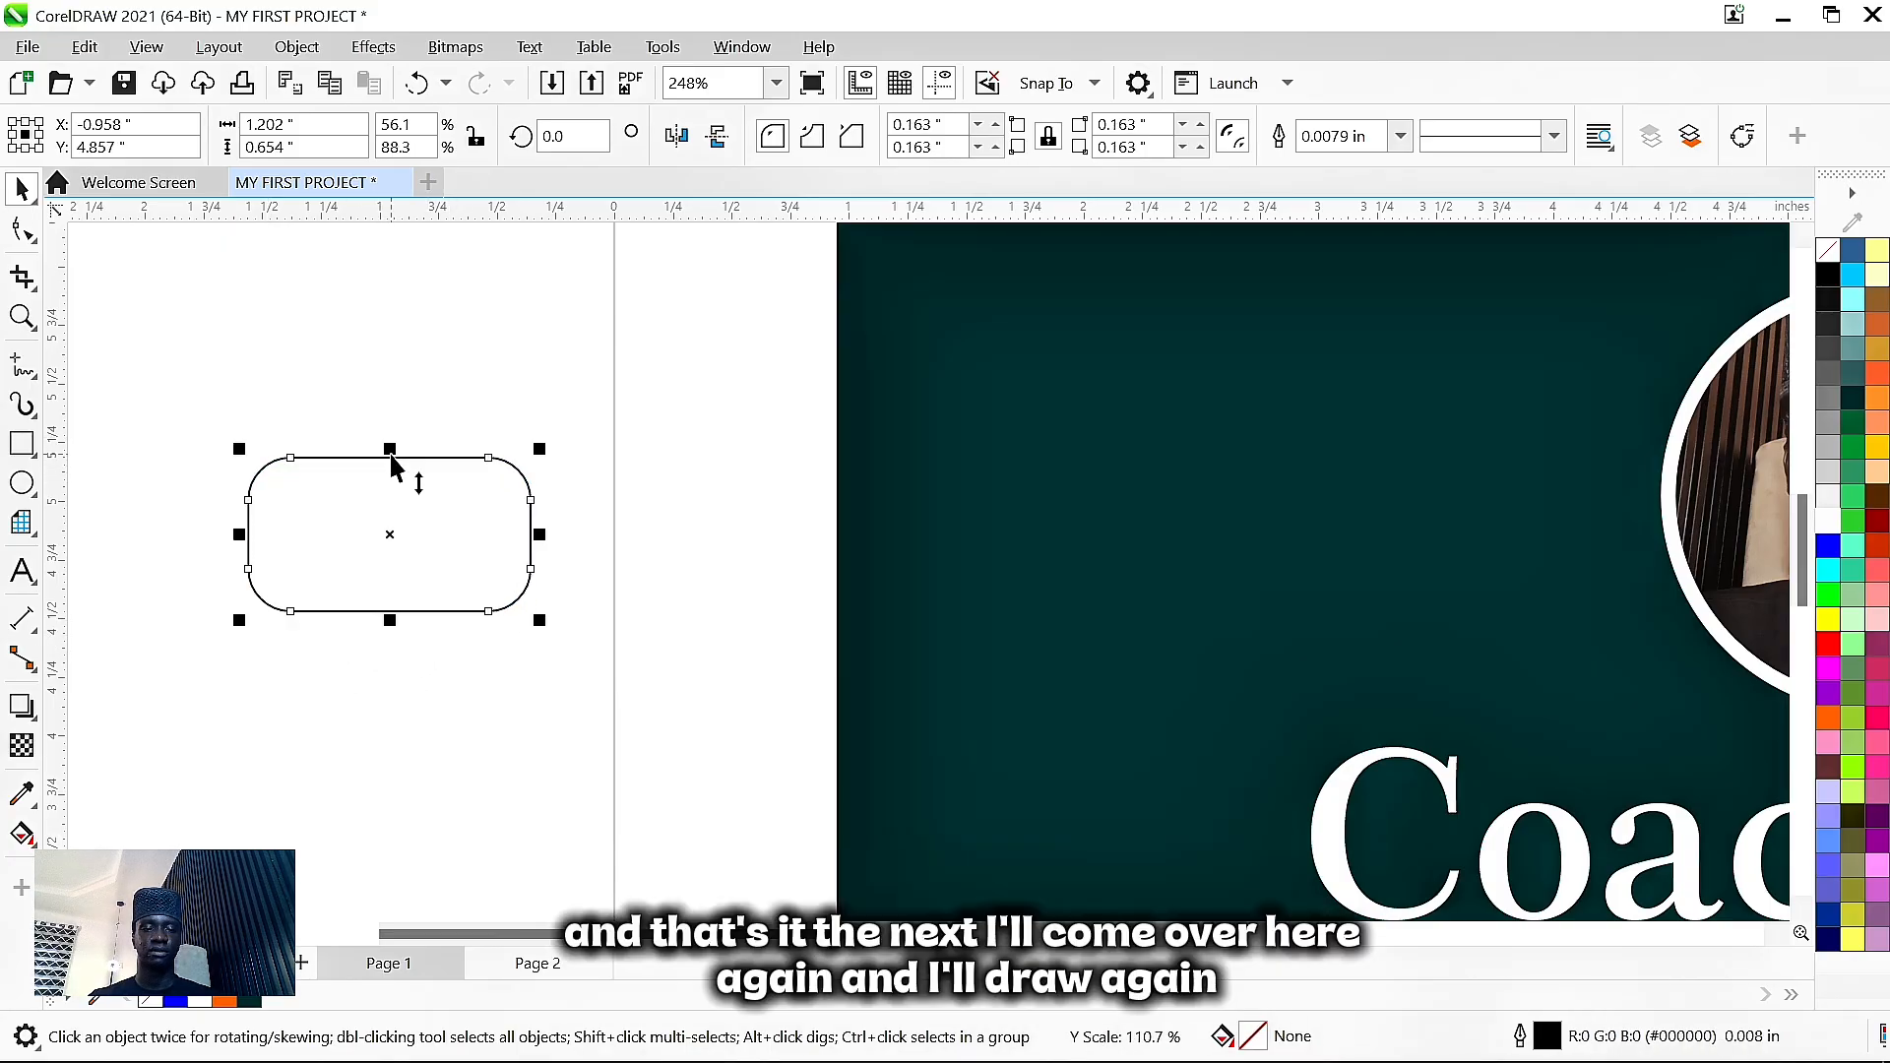
pyautogui.click(22, 445)
# - Draw a small rectangle, convert it to curves, and reshape it into a play triangle
pyautogui.moveTo(299, 321); pyautogui.dragTo(393, 385)
pyautogui.press('space')
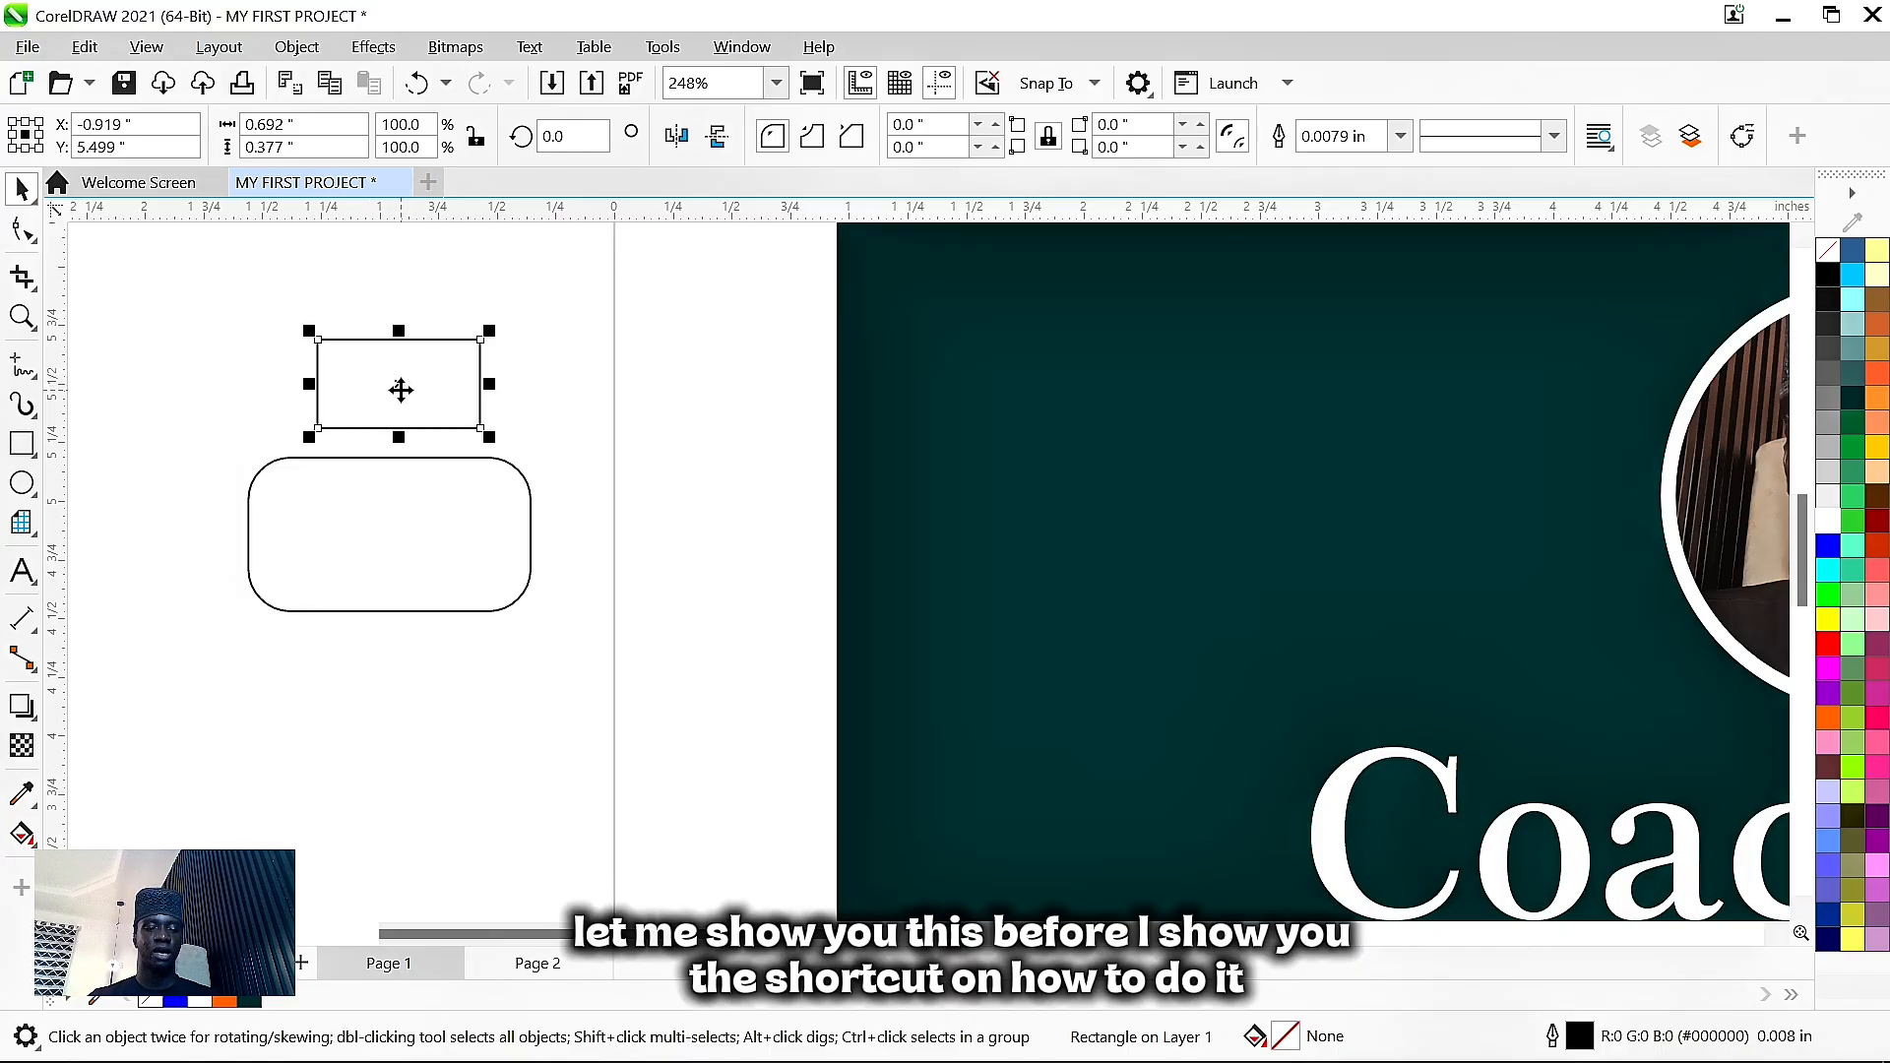
pyautogui.hotkey('ctrl', 'q')
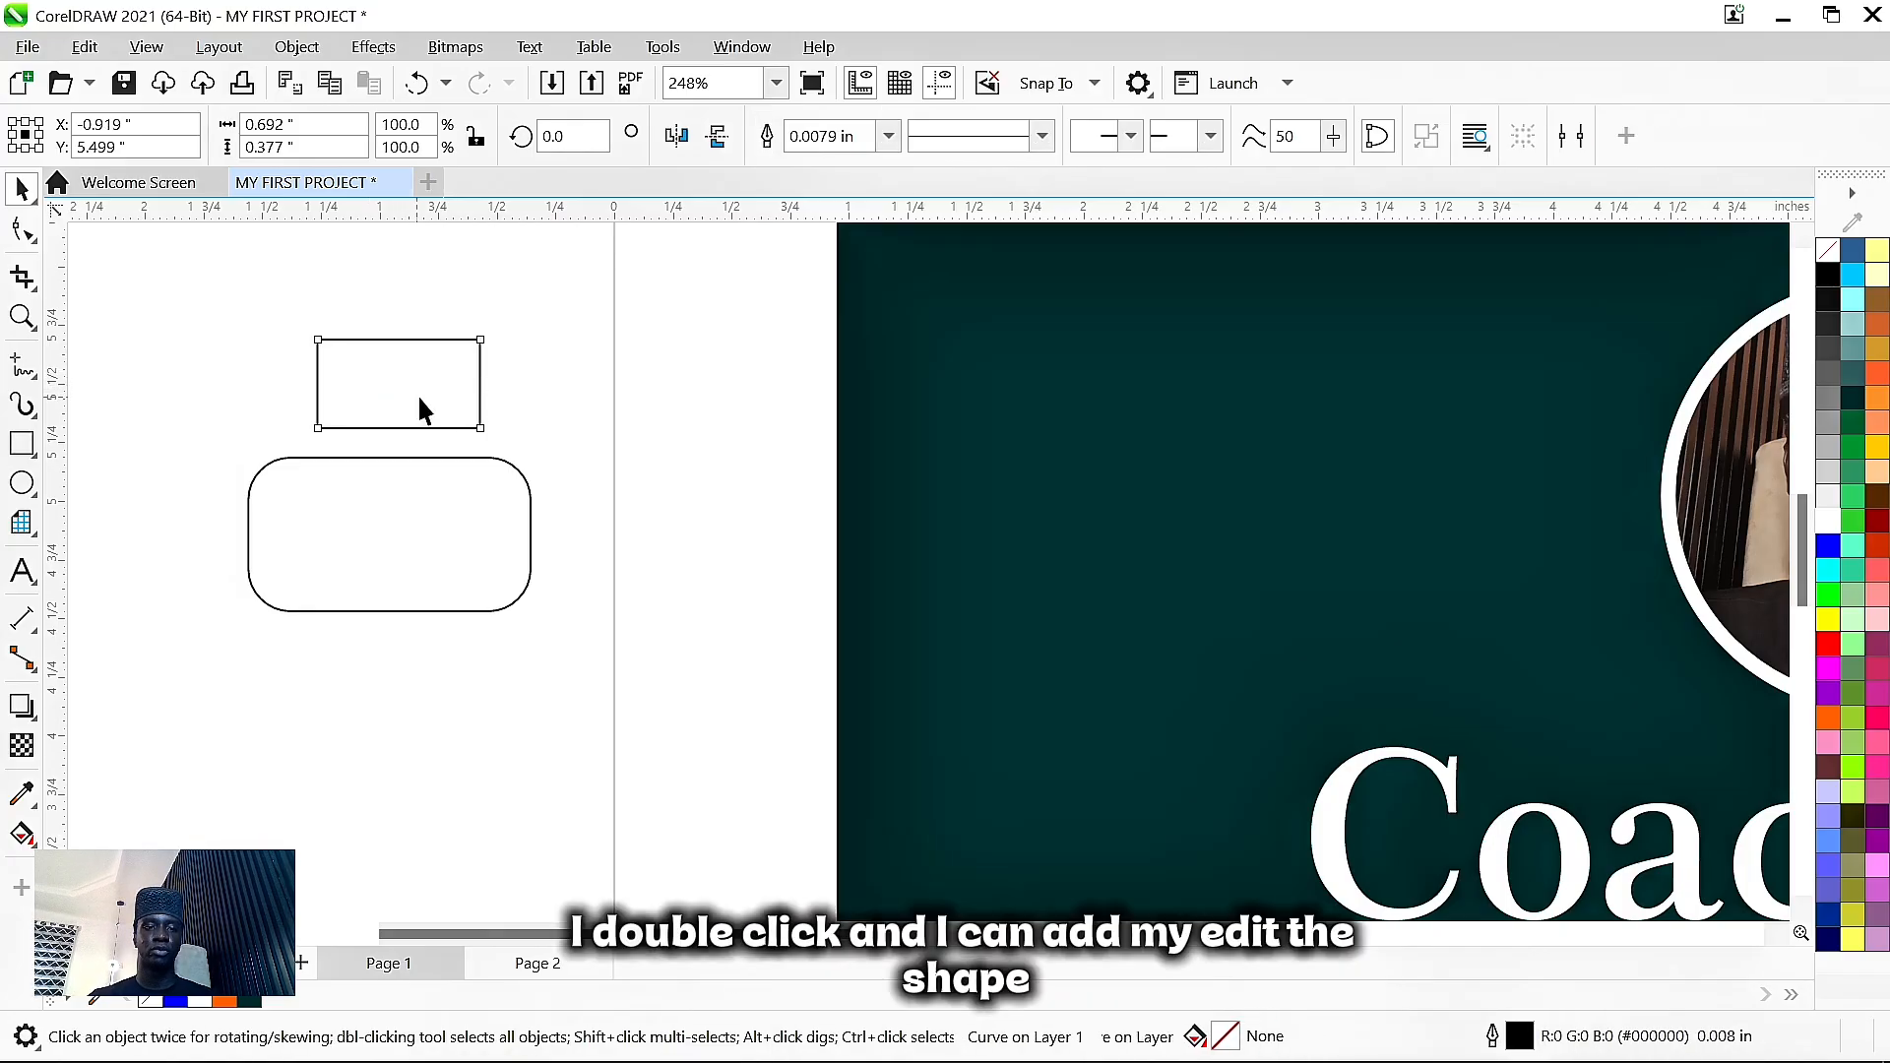
pyautogui.doubleClick(479, 419)
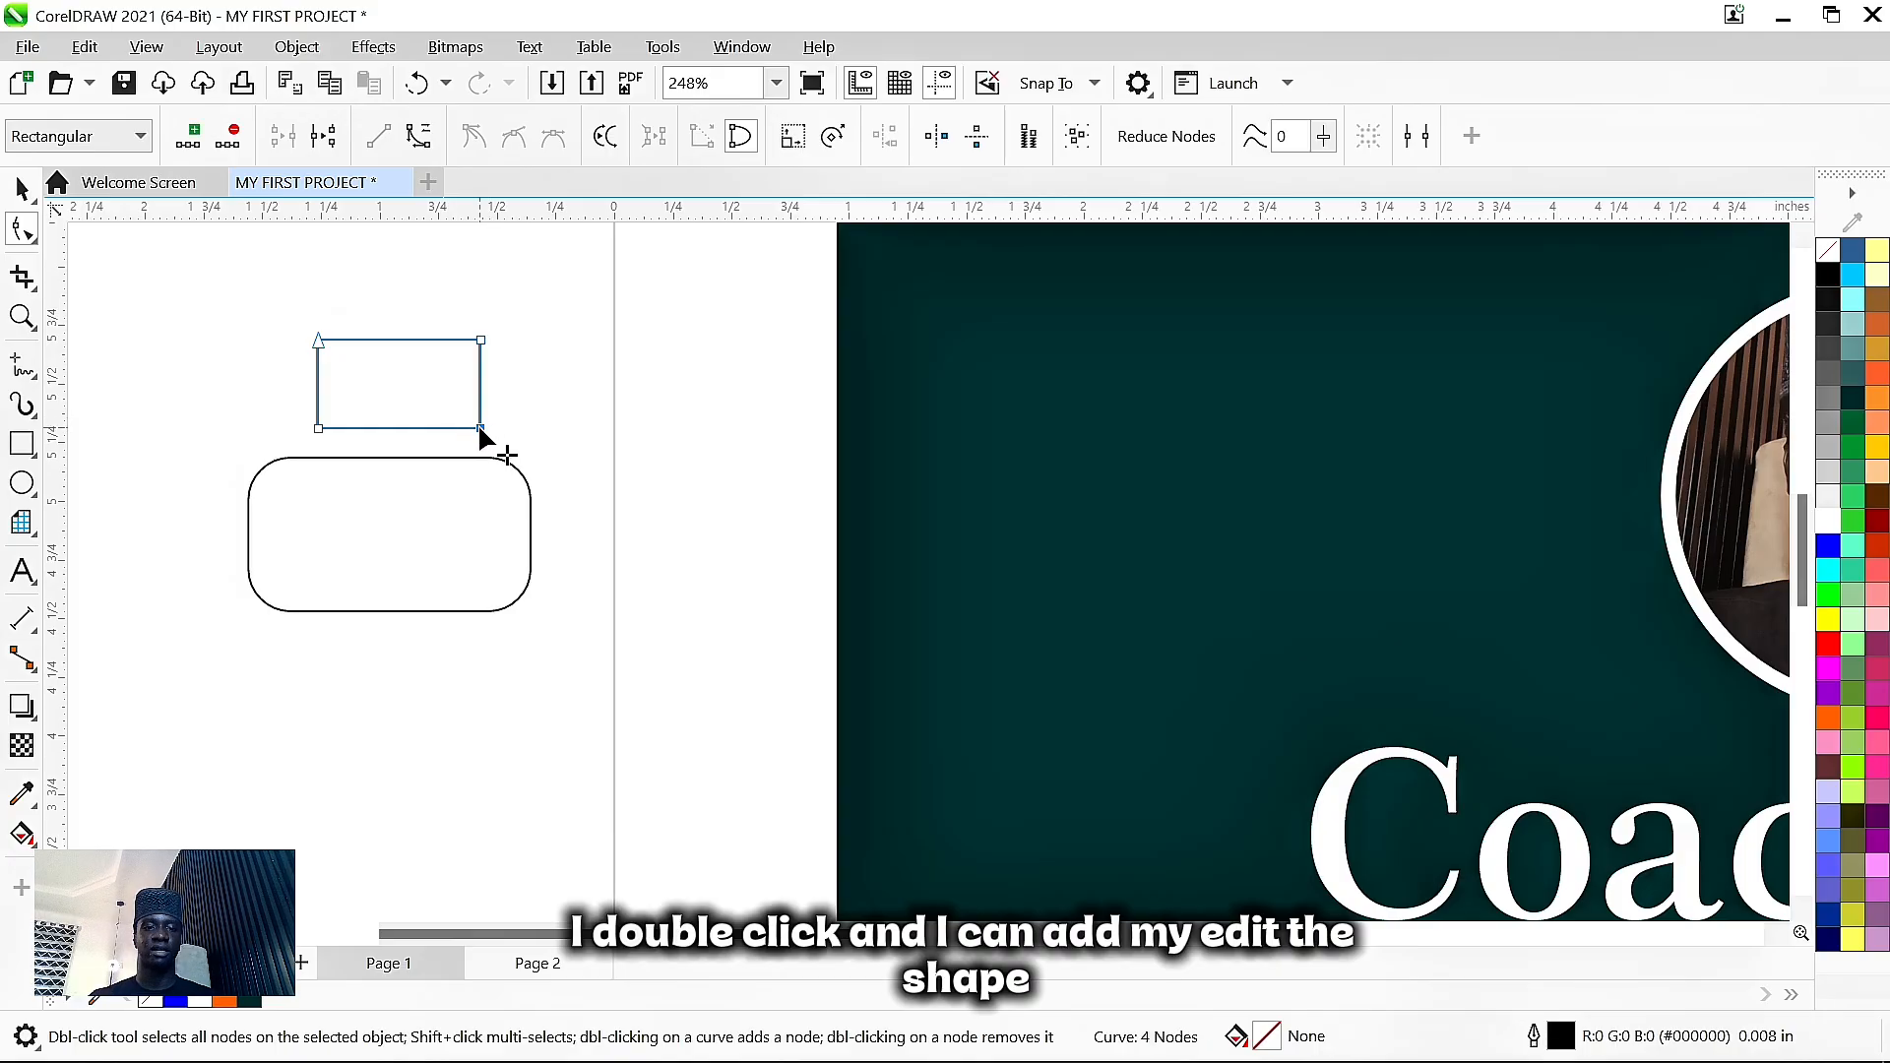
pyautogui.doubleClick(480, 429)
pyautogui.moveTo(481, 340); pyautogui.dragTo(441, 527)
pyautogui.press('space')
pyautogui.click(531, 548)
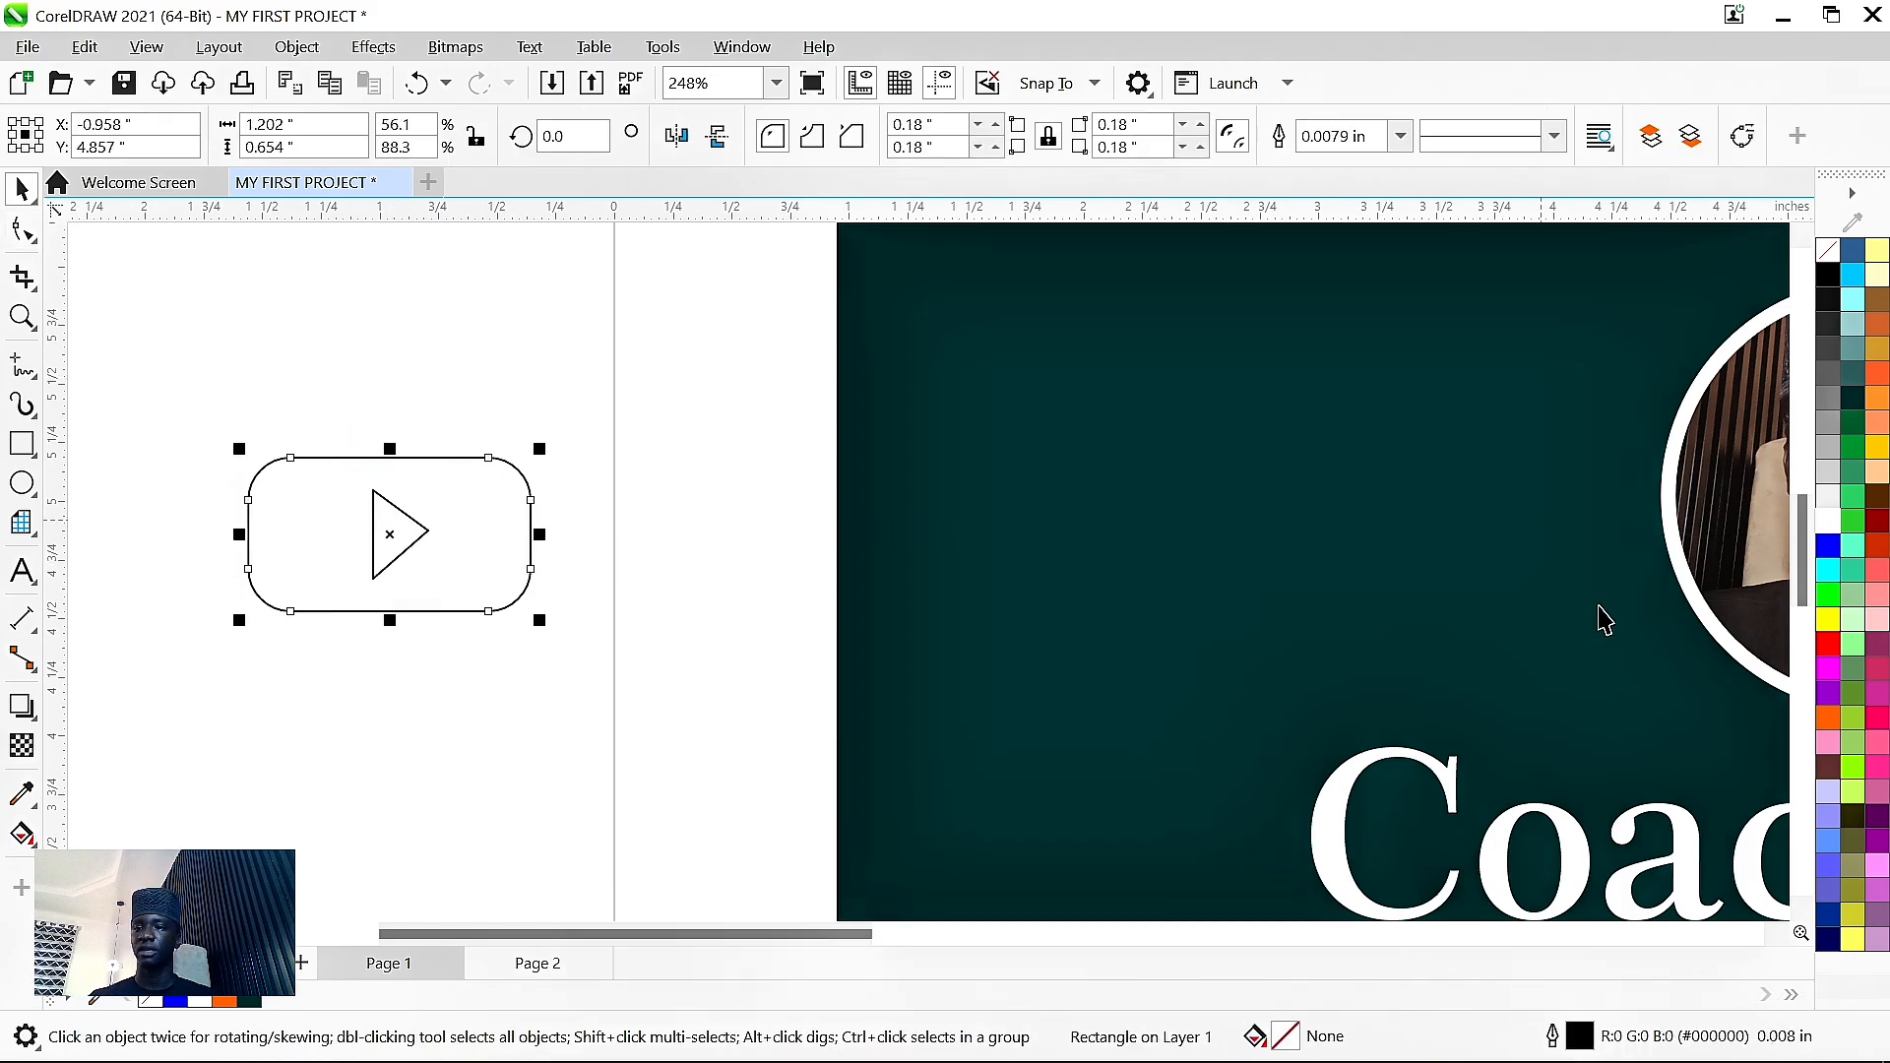
# - Fill the rounded rectangle red and the triangle white, then make the rectangle narrower
pyautogui.click(1828, 645)
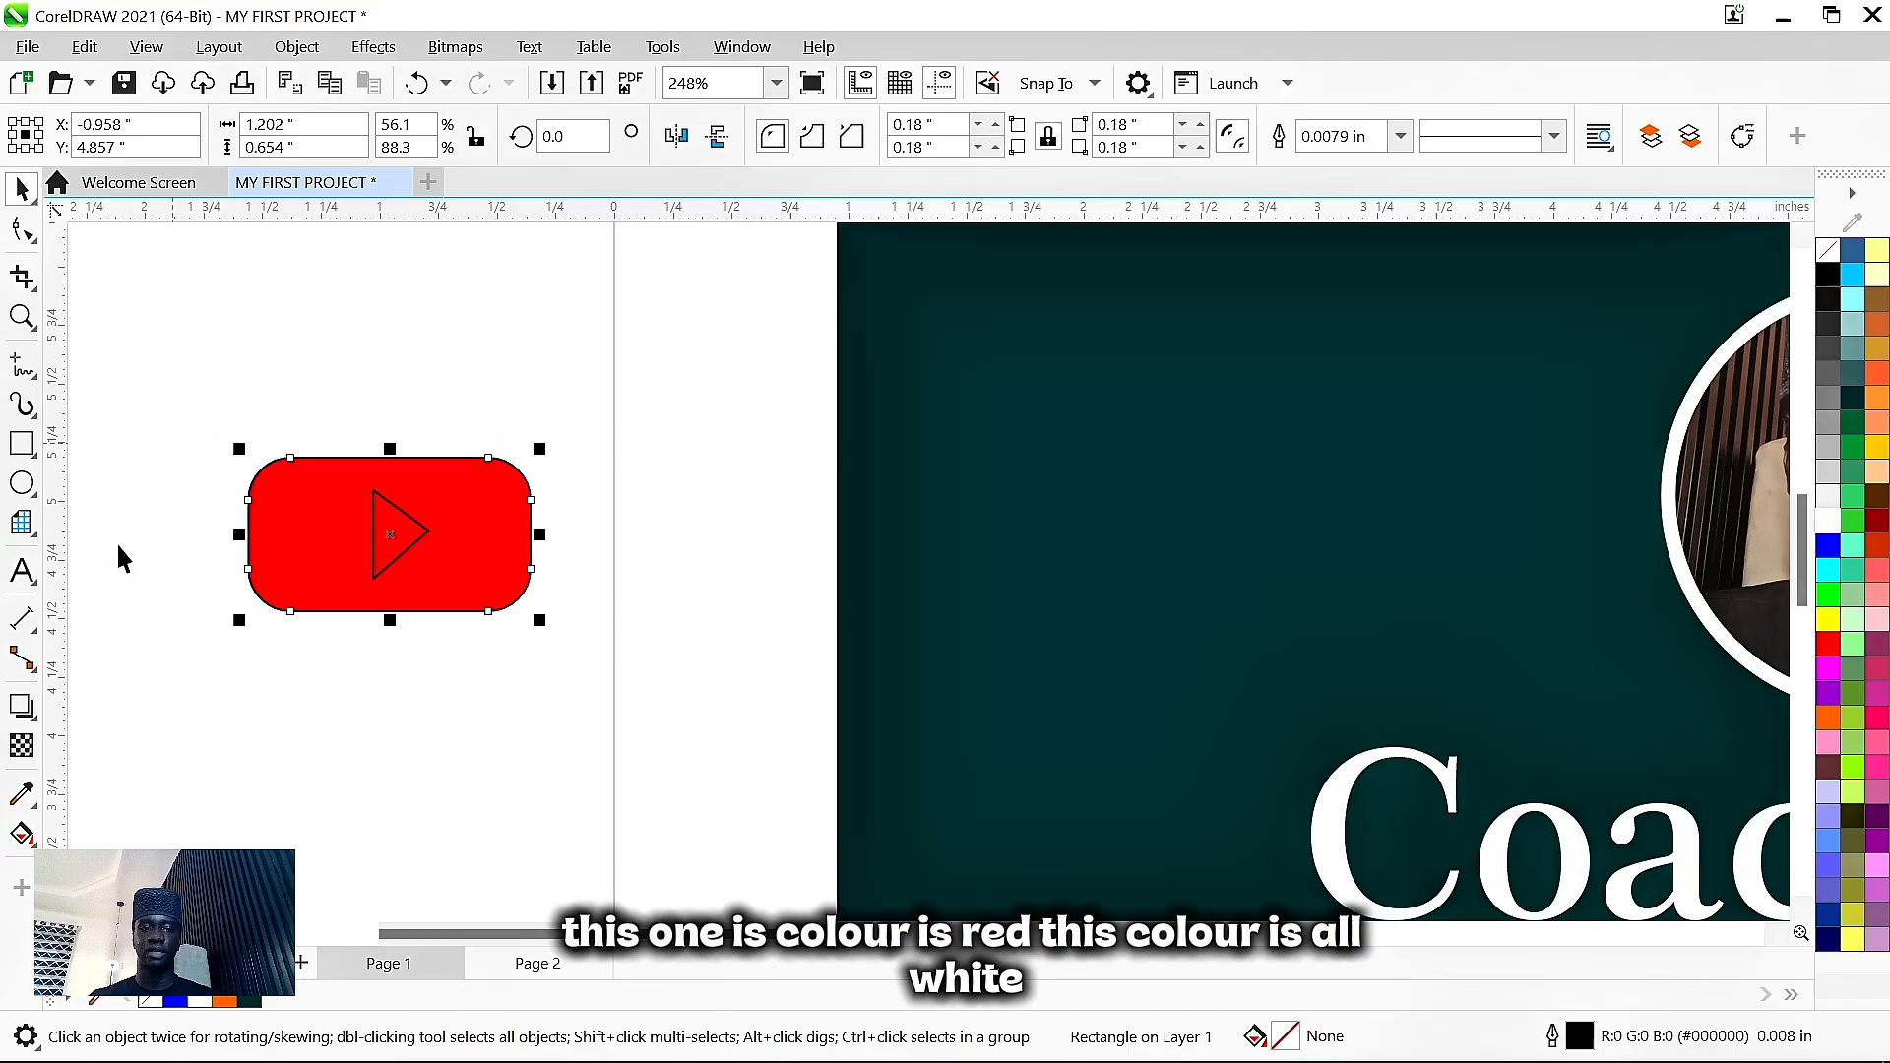
pyautogui.click(384, 534)
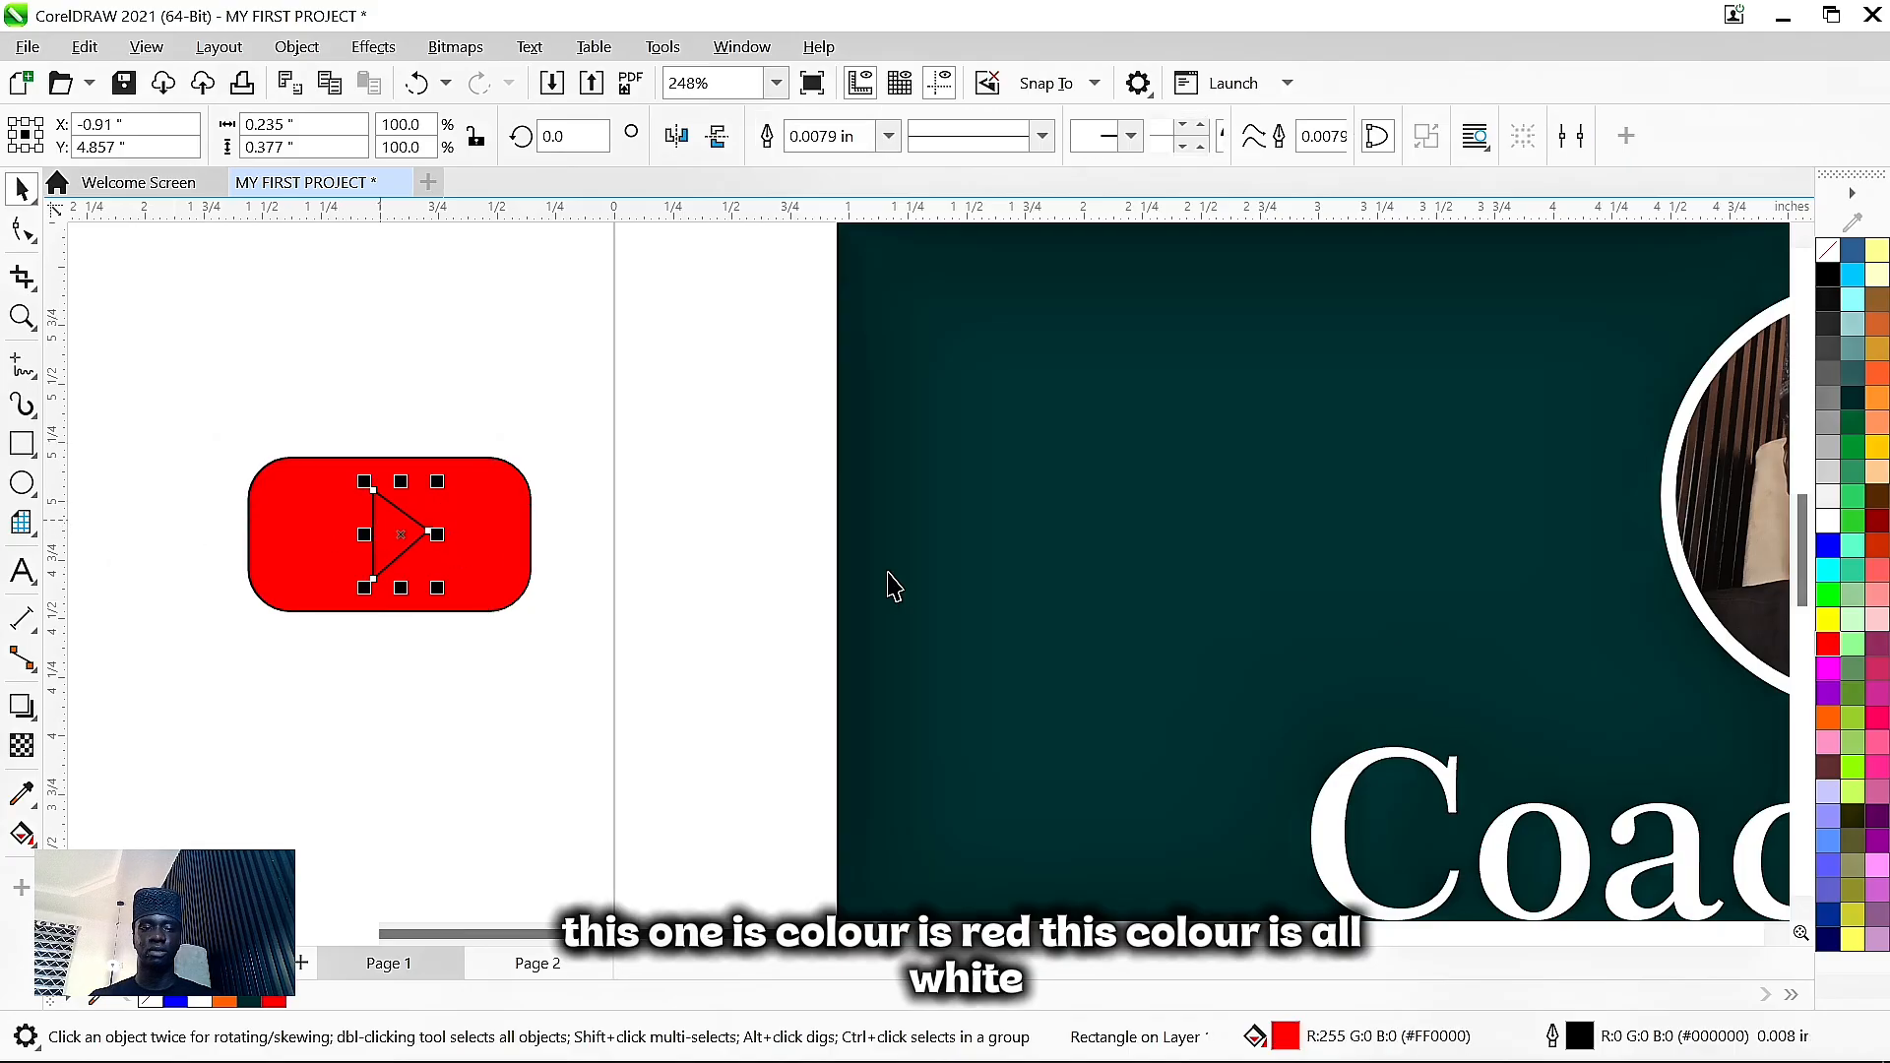
pyautogui.click(1824, 524)
pyautogui.click(372, 329)
pyautogui.click(339, 585)
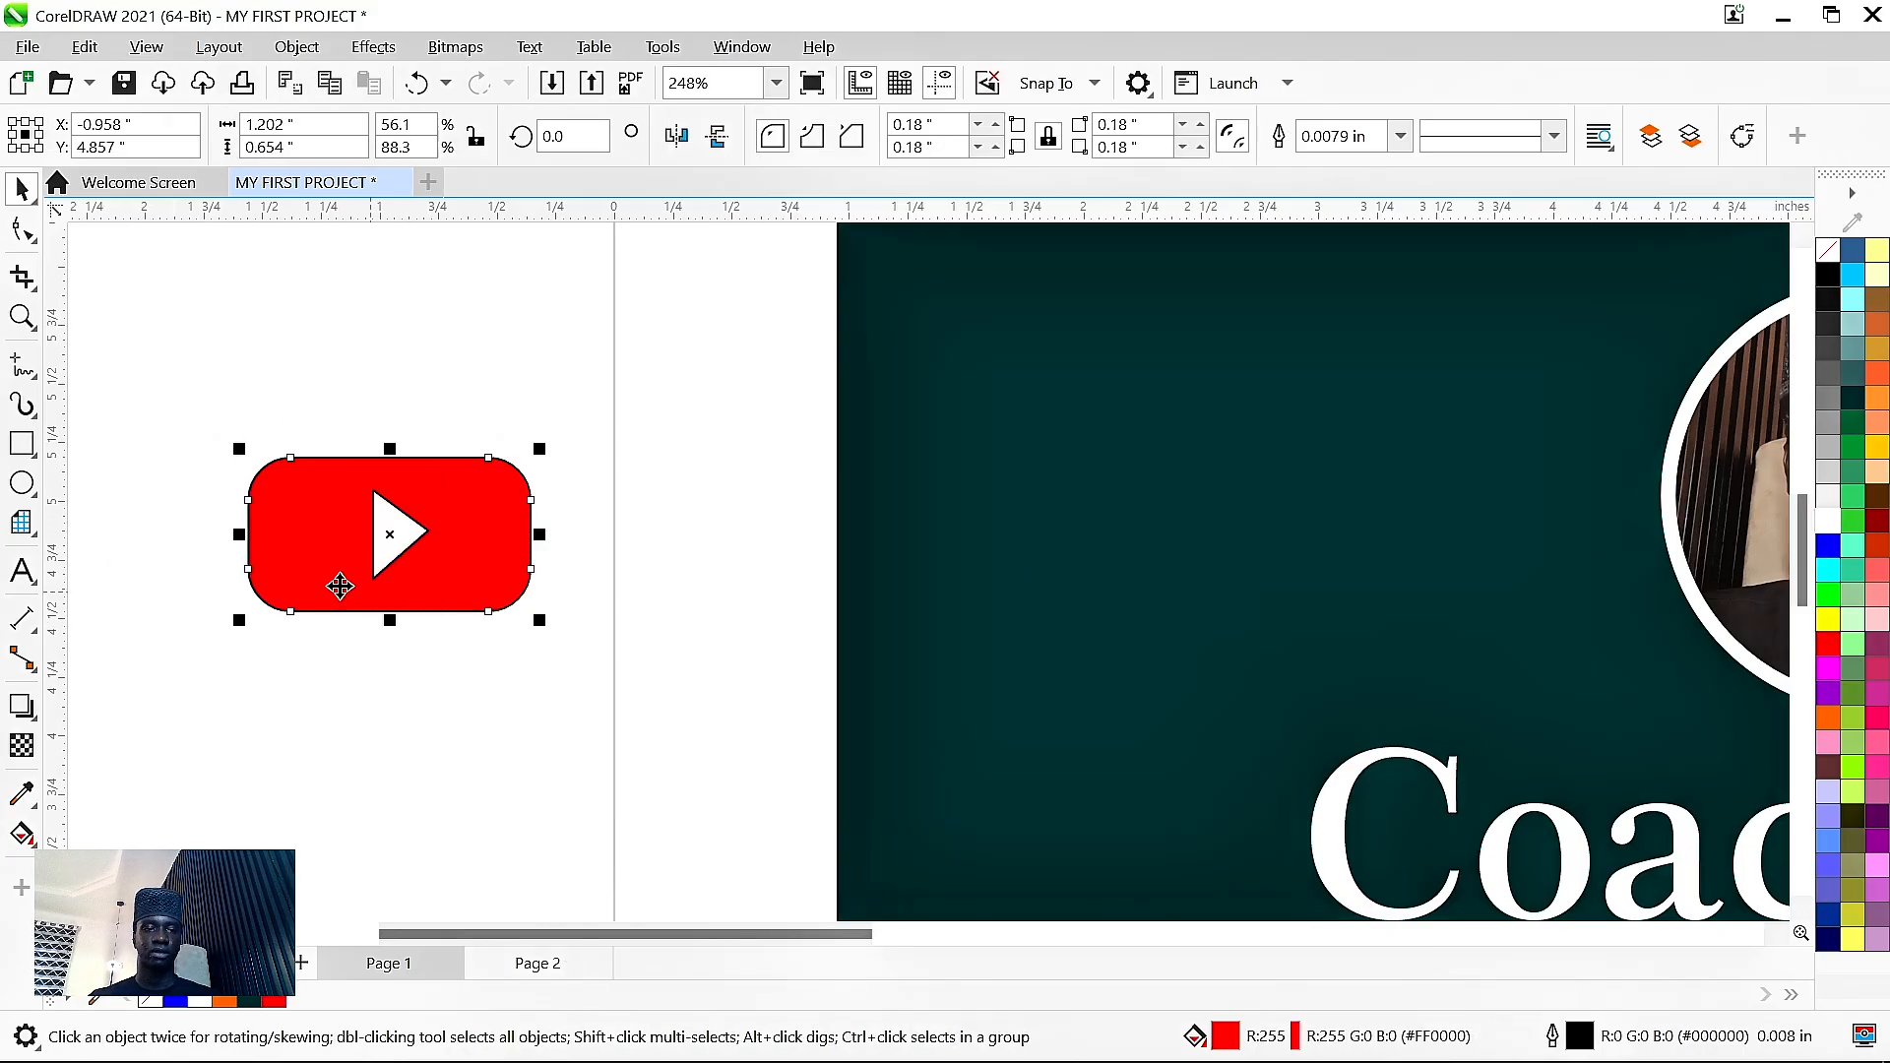
pyautogui.moveTo(248, 536)
pyautogui.mouseDown()
pyautogui.moveTo(289, 546)
pyautogui.moveTo(273, 542)
pyautogui.mouseUp()
pyautogui.hotkey('ctrl', 'z')
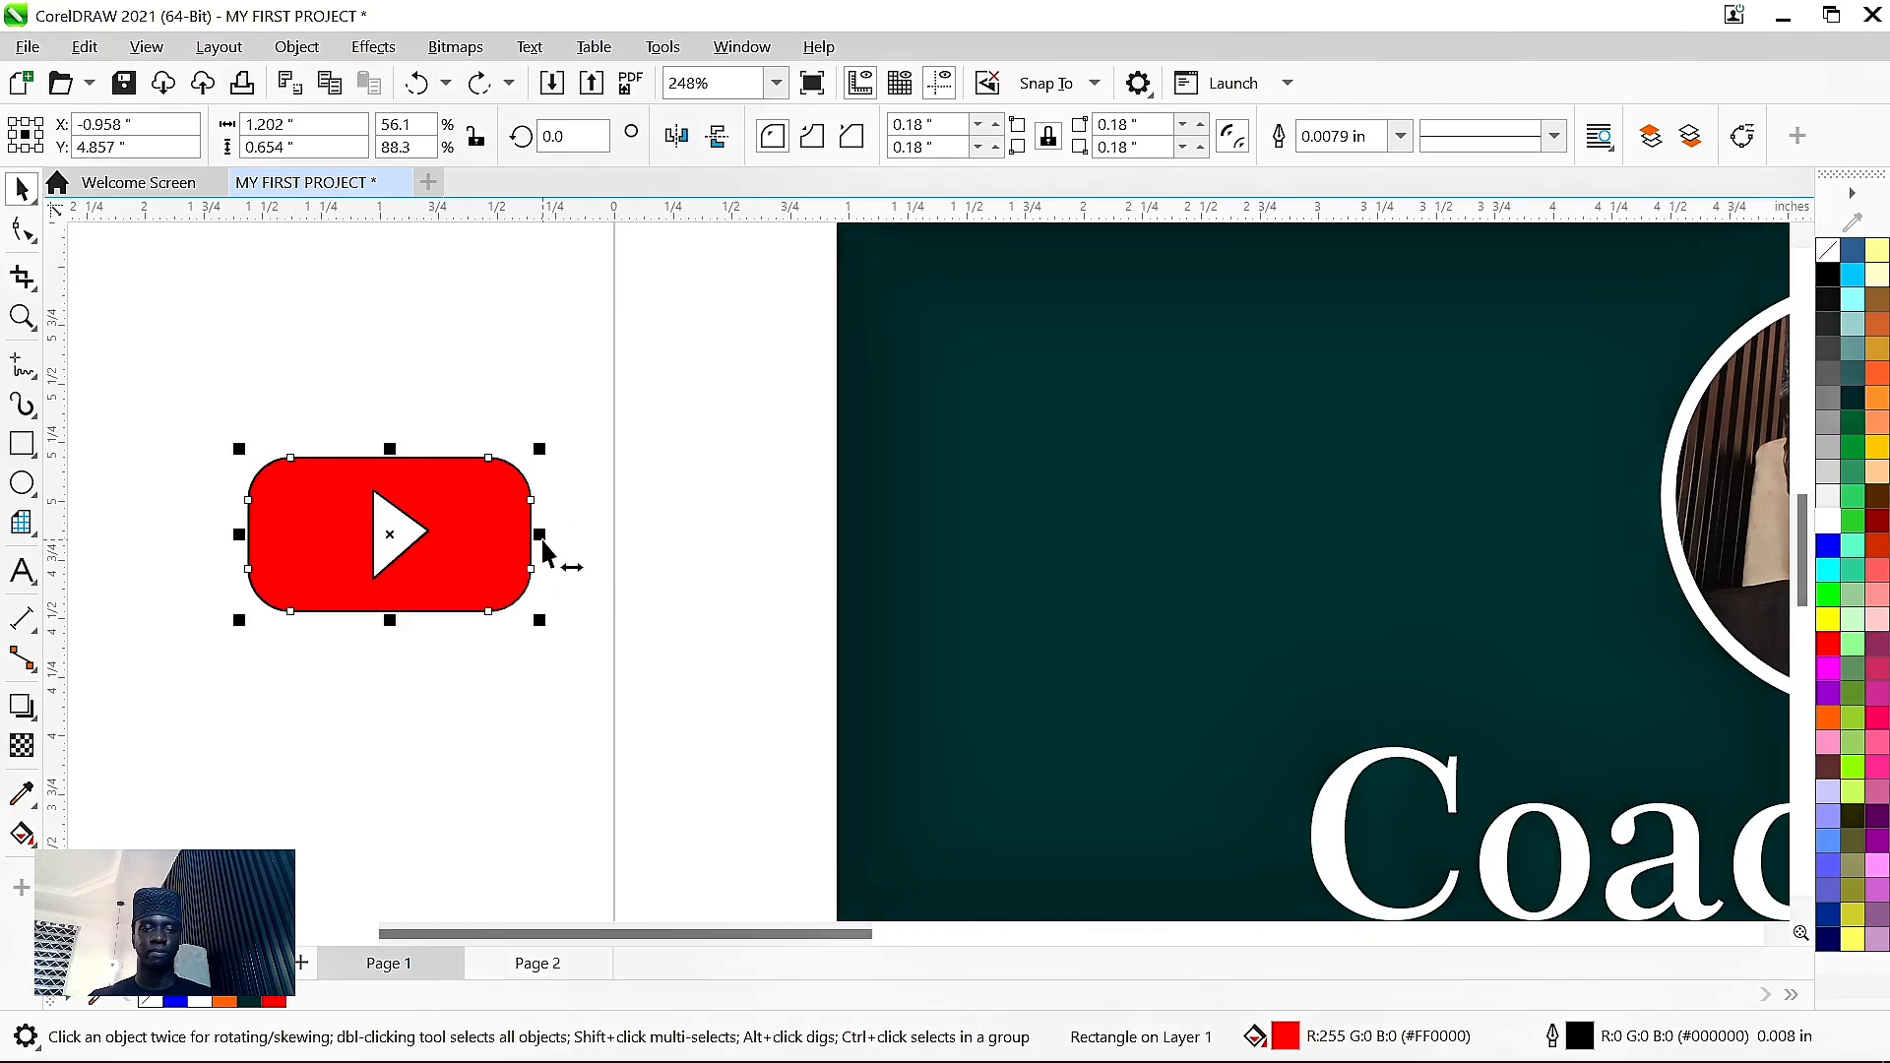
pyautogui.moveTo(540, 538); pyautogui.dragTo(400, 521)
# - Set outline width to None for both shapes, then drag a copy of the red rectangle below
pyautogui.click(410, 520)
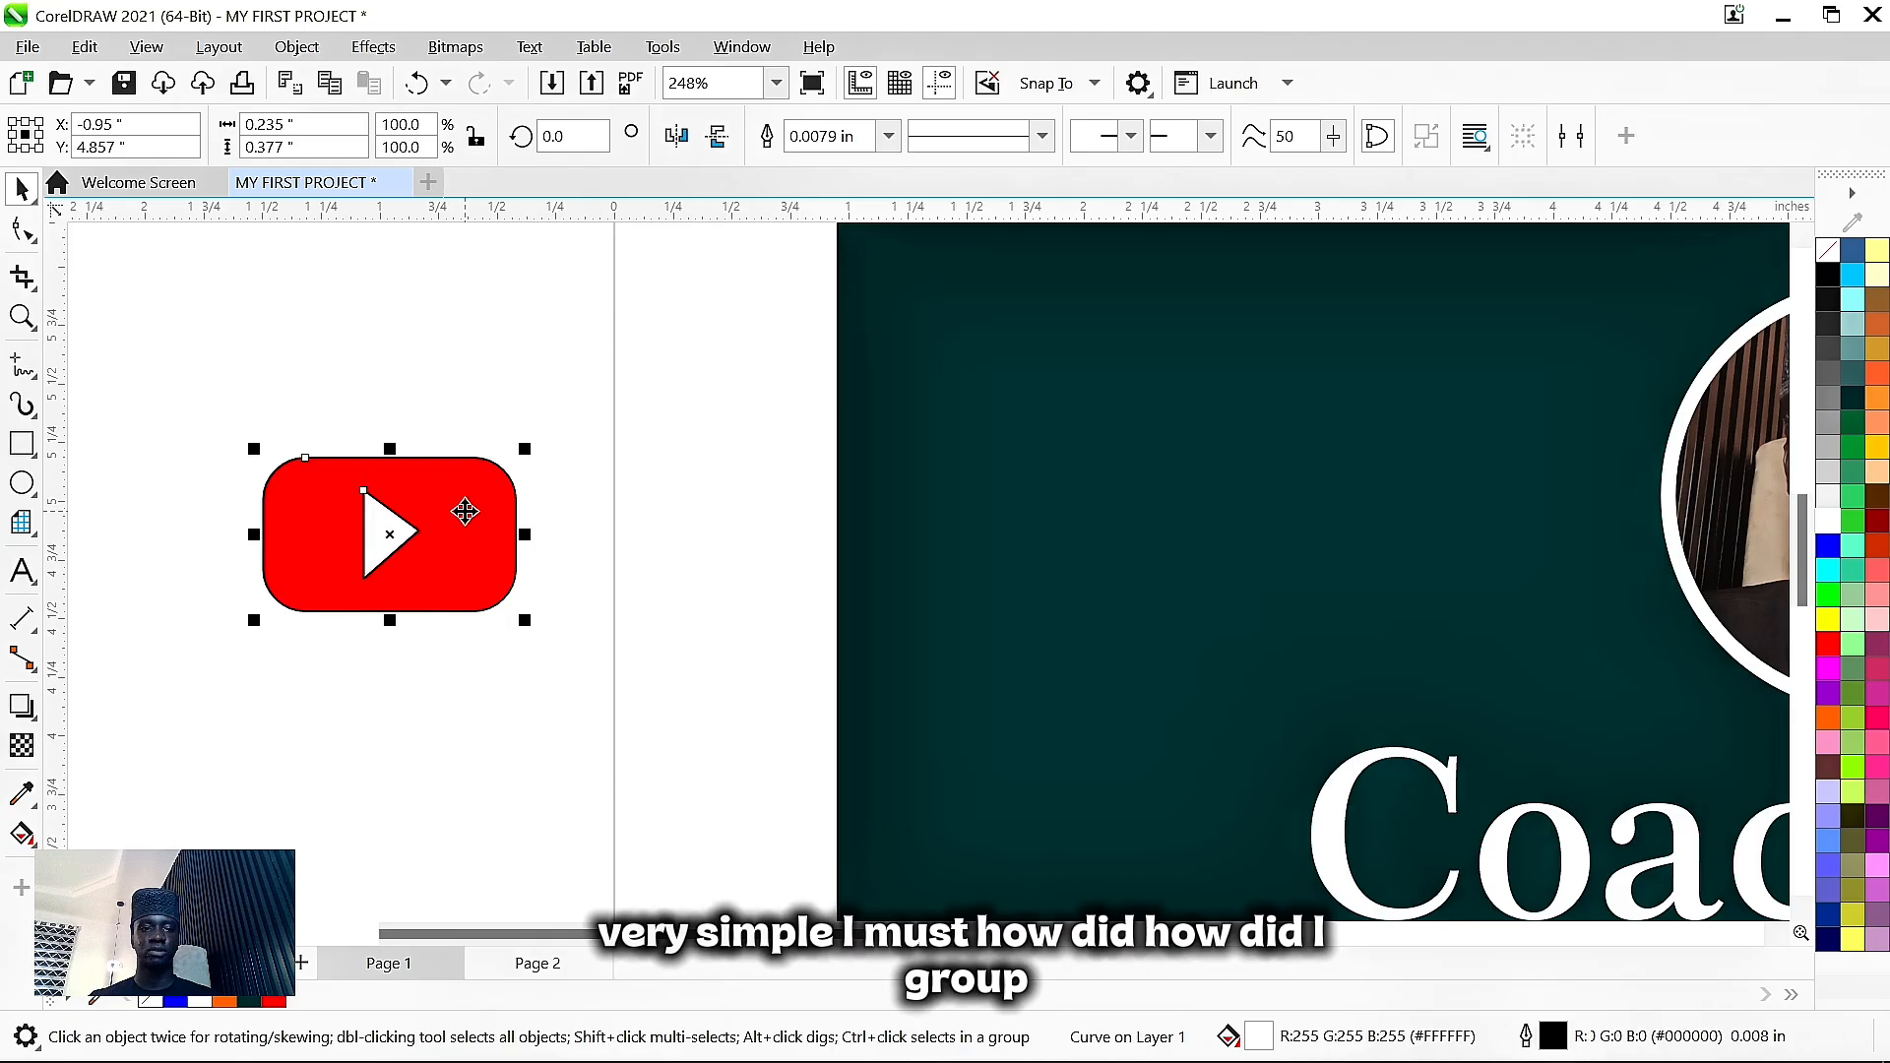
pyautogui.keyDown('shift'); pyautogui.click(464, 511); pyautogui.keyUp('shift')
pyautogui.click(564, 524)
pyautogui.moveTo(629, 721); pyautogui.dragTo(212, 269)
pyautogui.click(804, 428)
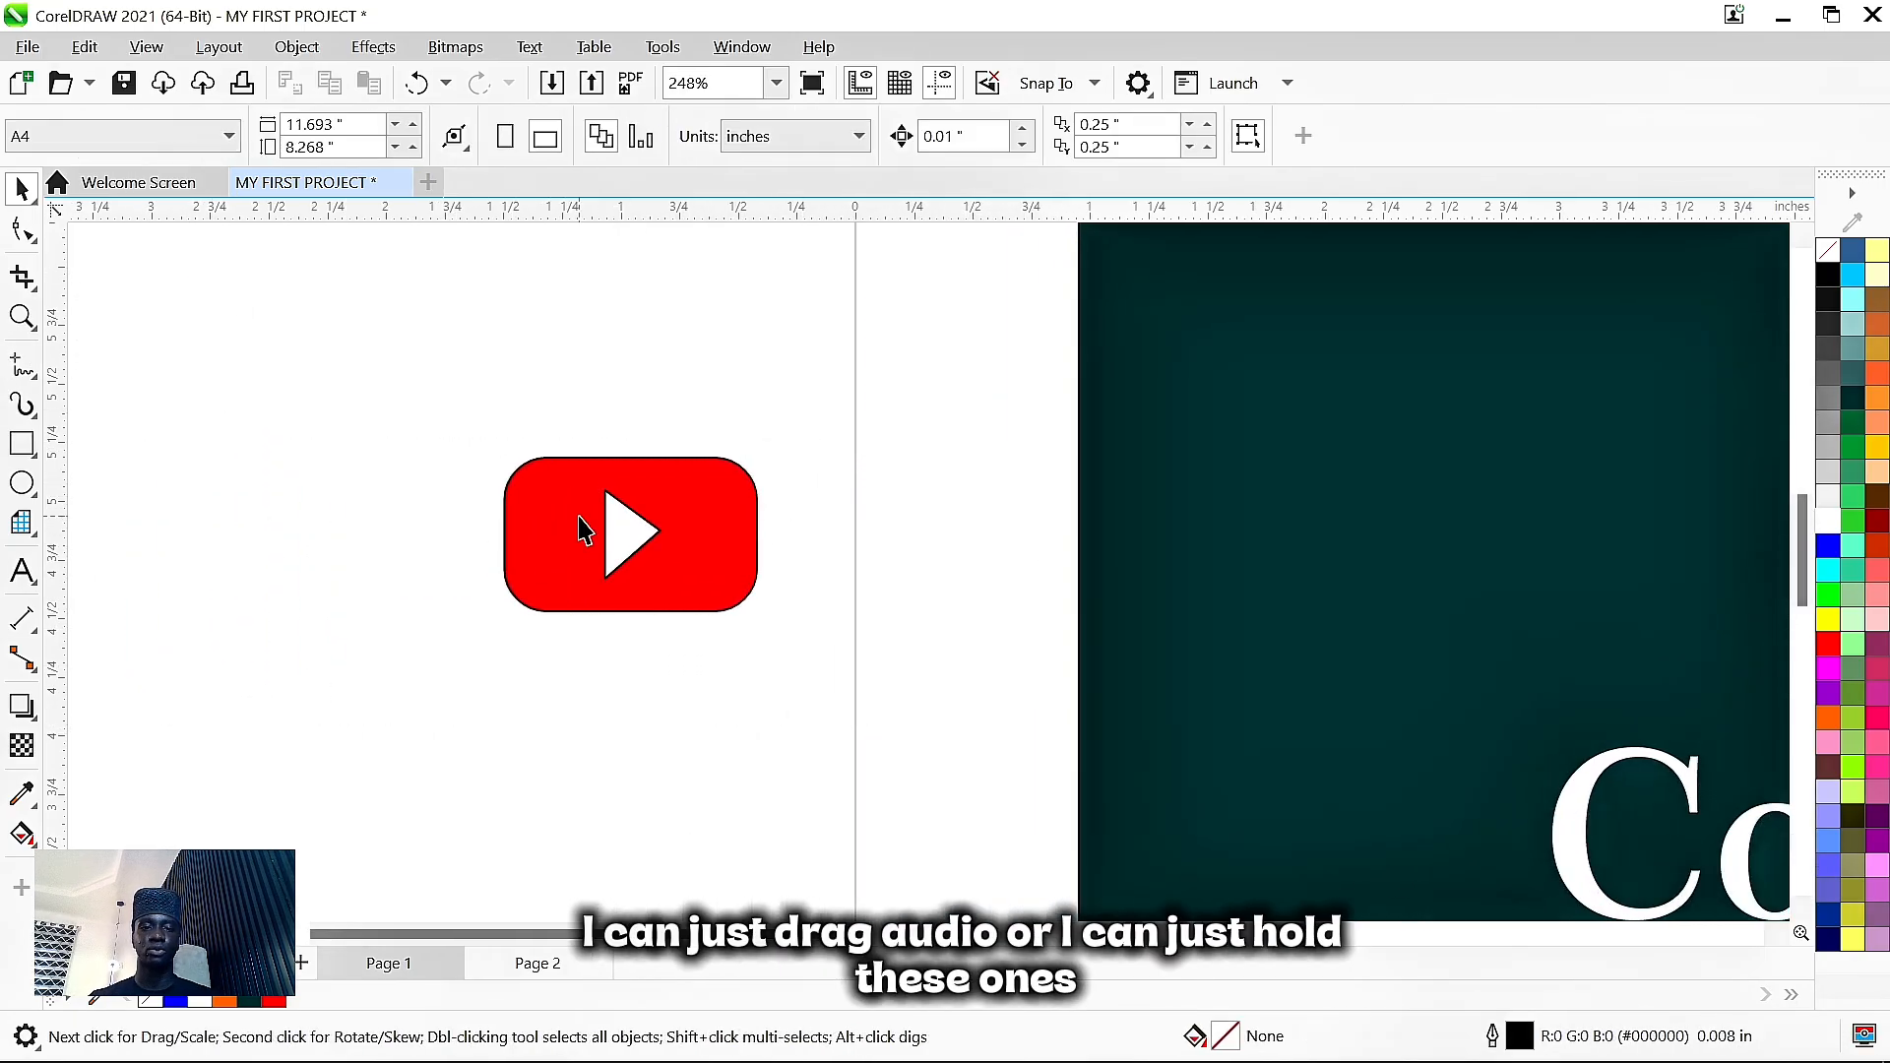
pyautogui.click(626, 522)
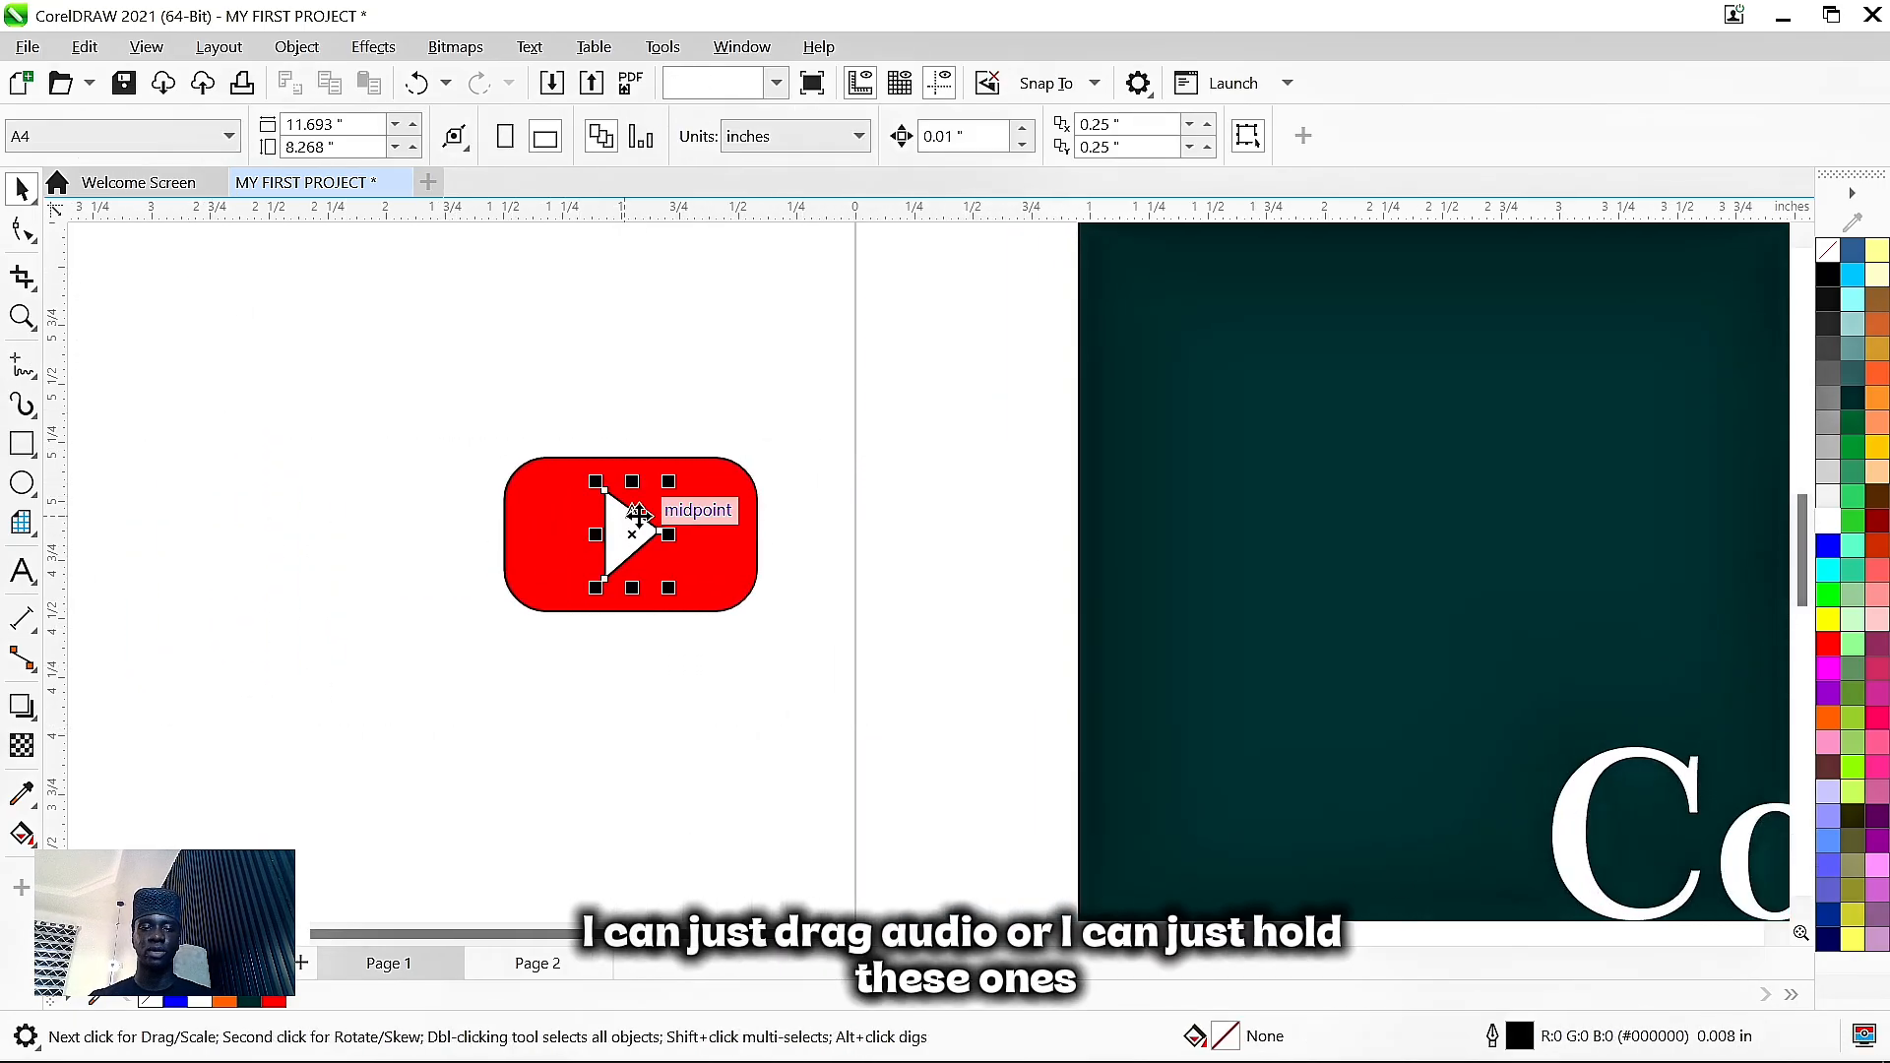
pyautogui.keyDown('shift'); pyautogui.click(738, 522); pyautogui.keyUp('shift')
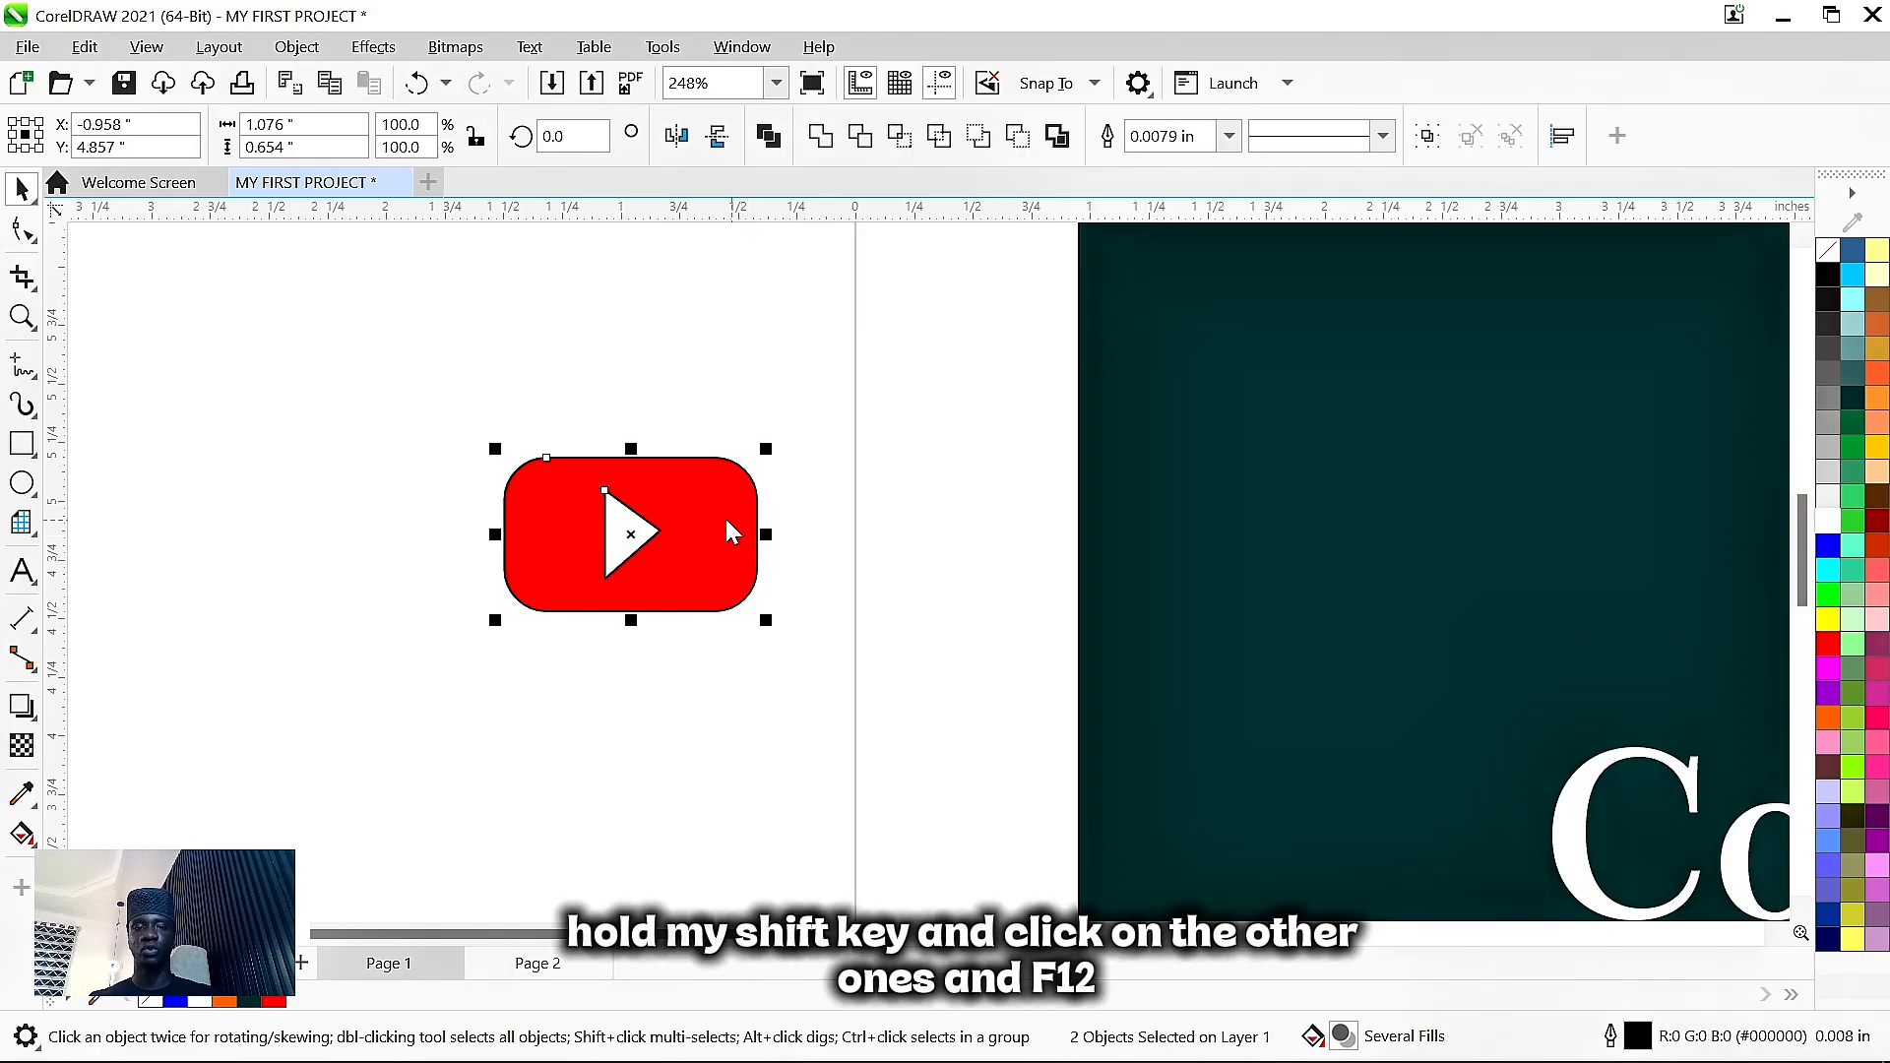
pyautogui.press('F12')
pyautogui.click(809, 385)
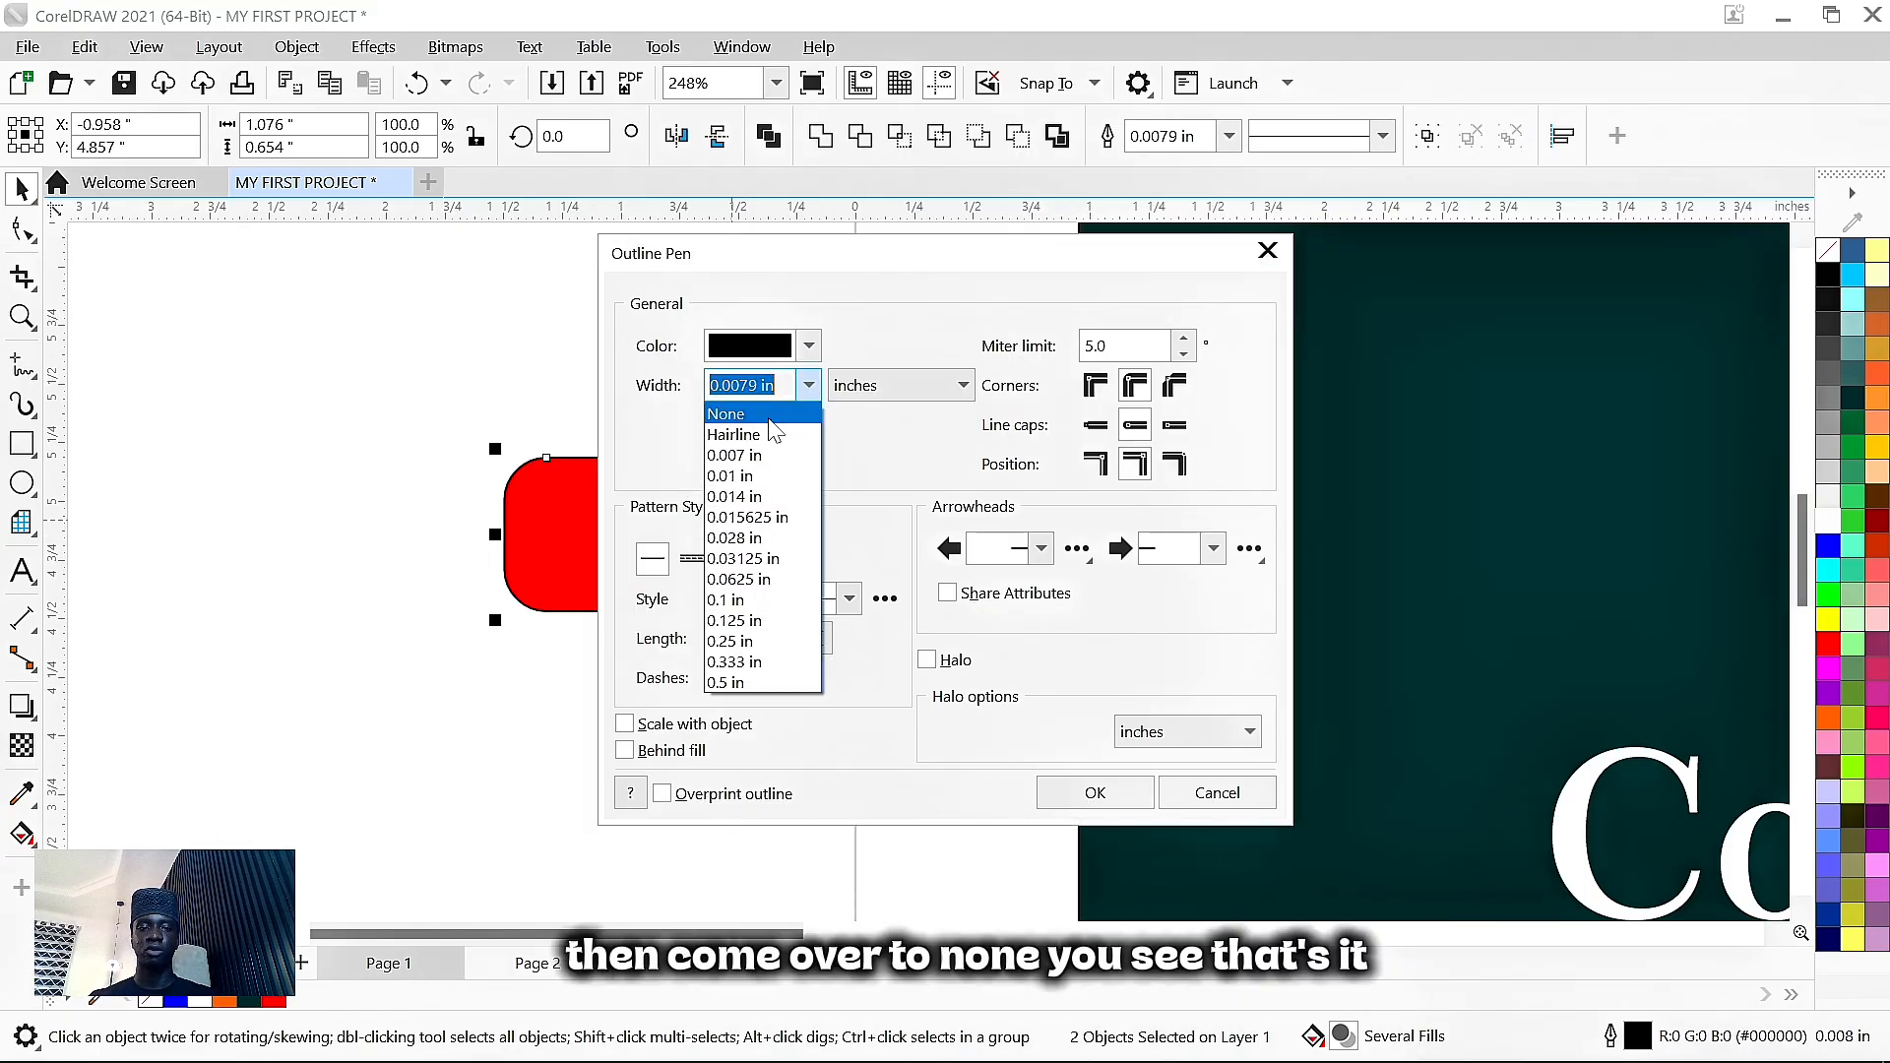
pyautogui.click(771, 416)
pyautogui.click(1089, 789)
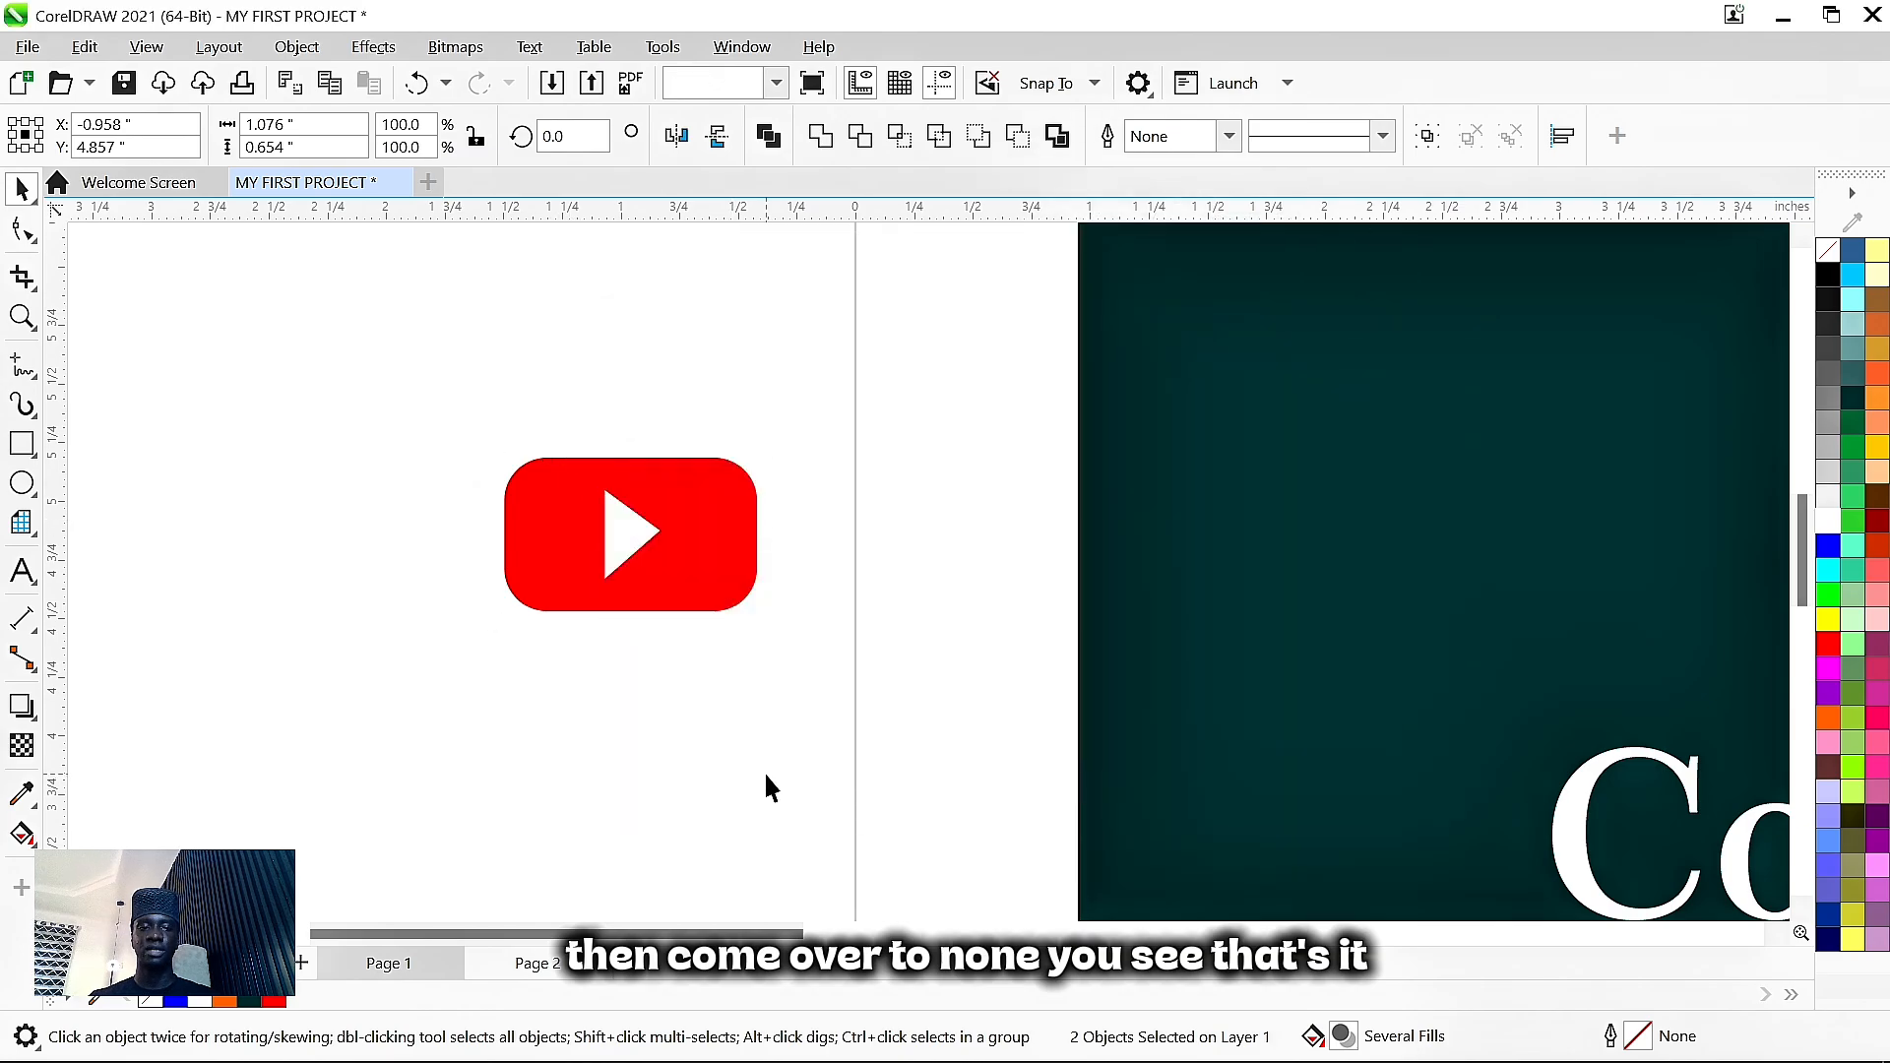
pyautogui.click(675, 552)
pyautogui.moveTo(711, 529); pyautogui.dragTo(715, 715)
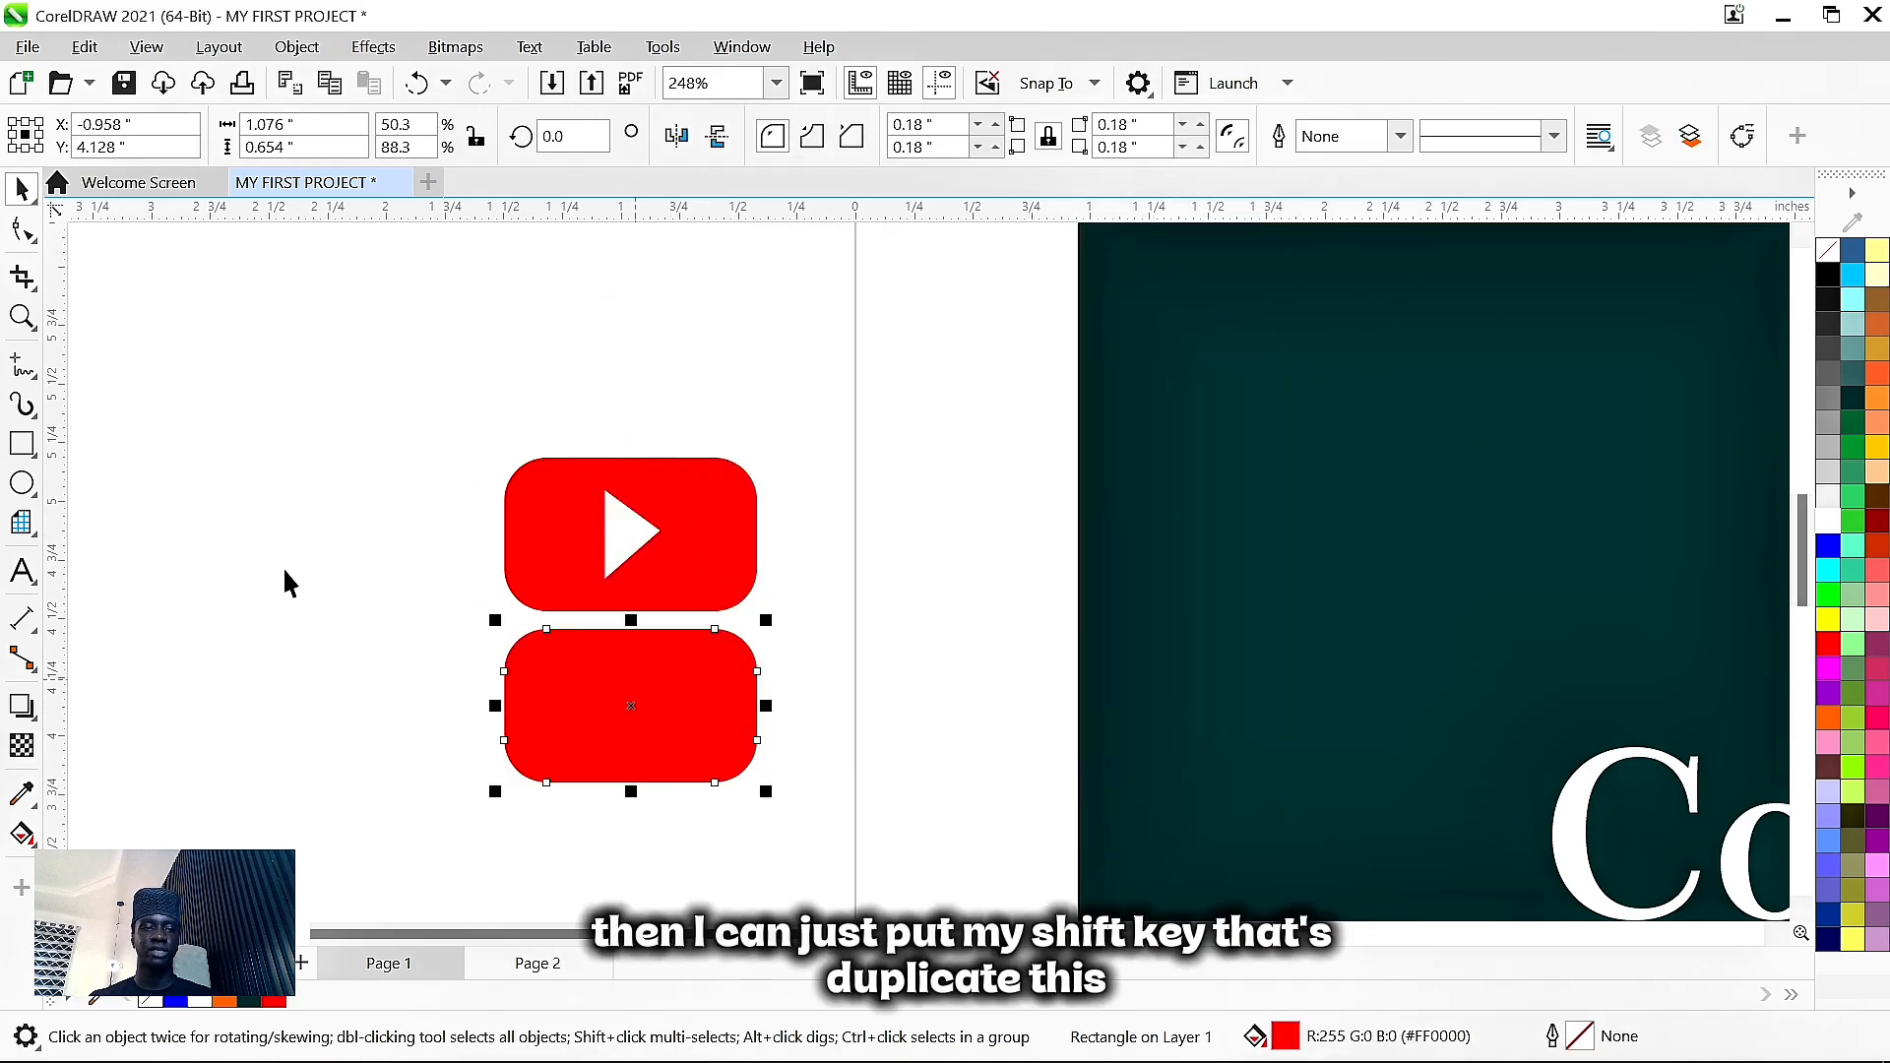
# - Draw a right-angle triangle from Common Shapes on the lower rectangle and rotate it to point right
pyautogui.click(288, 597)
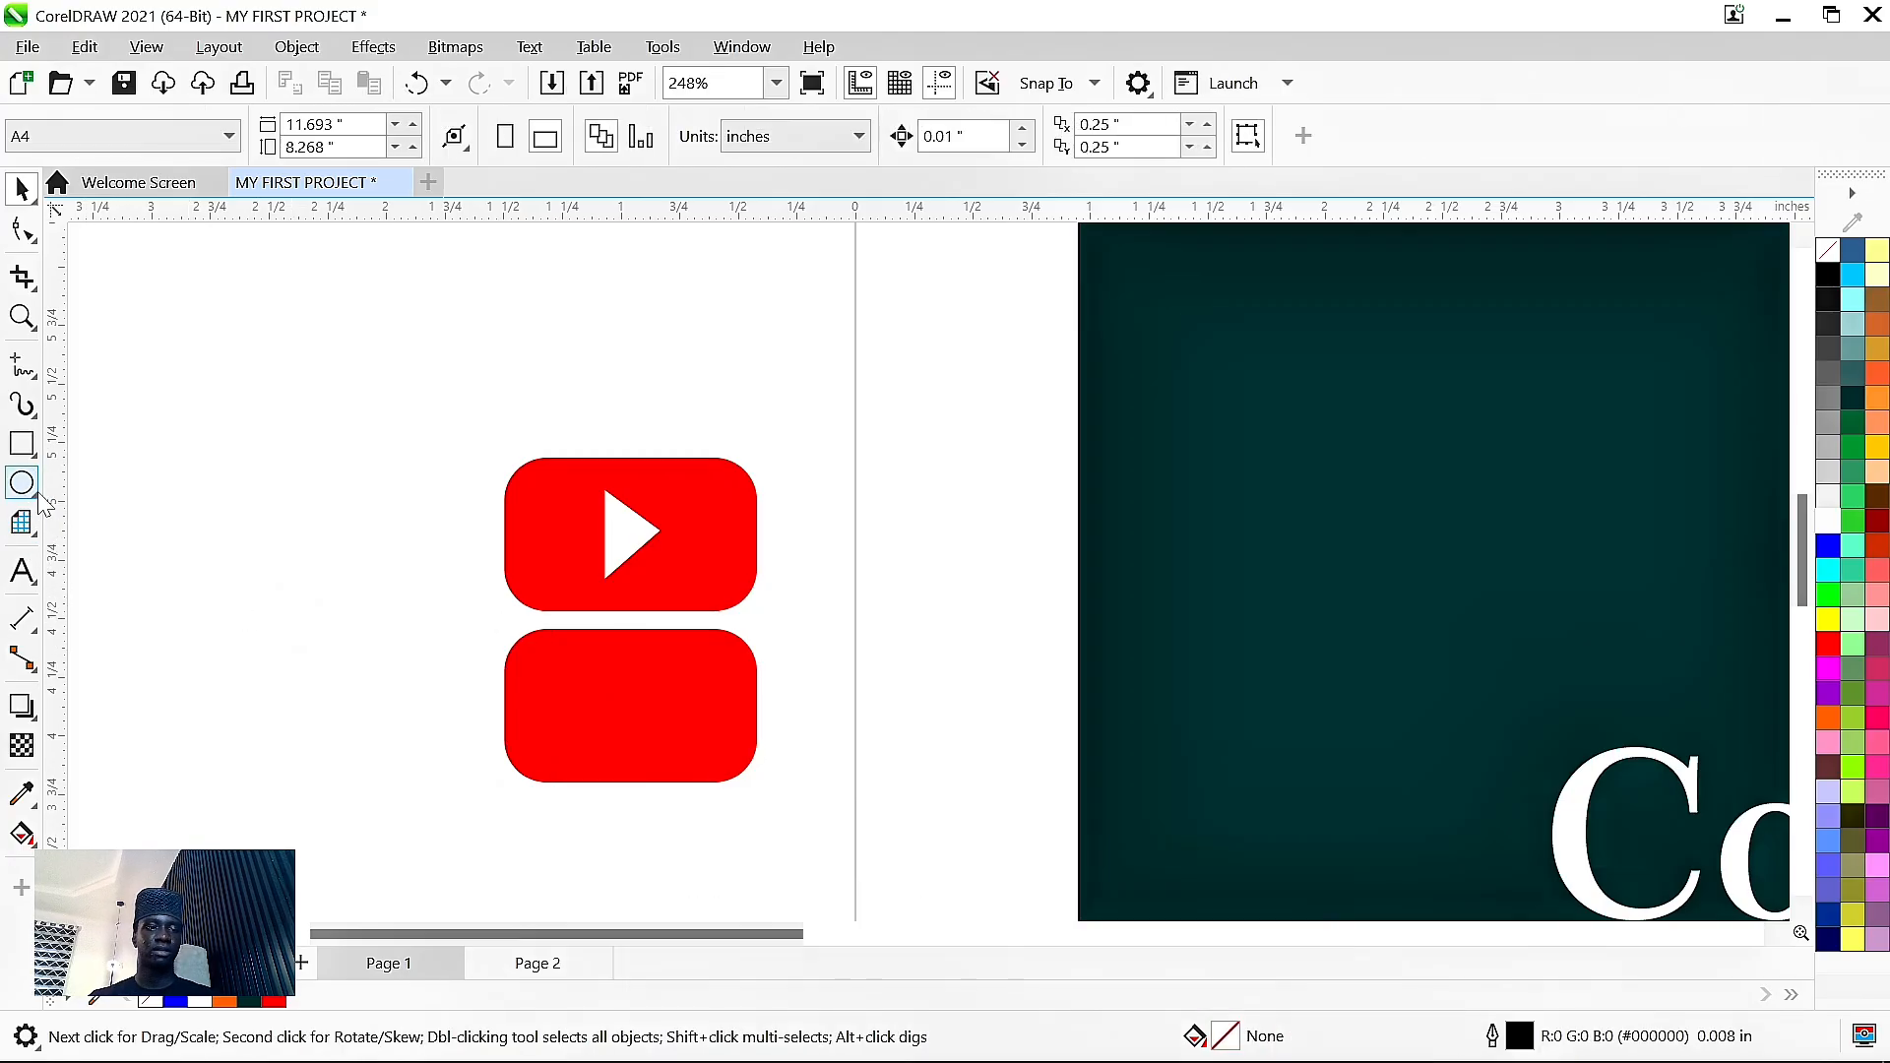
pyautogui.click(34, 537)
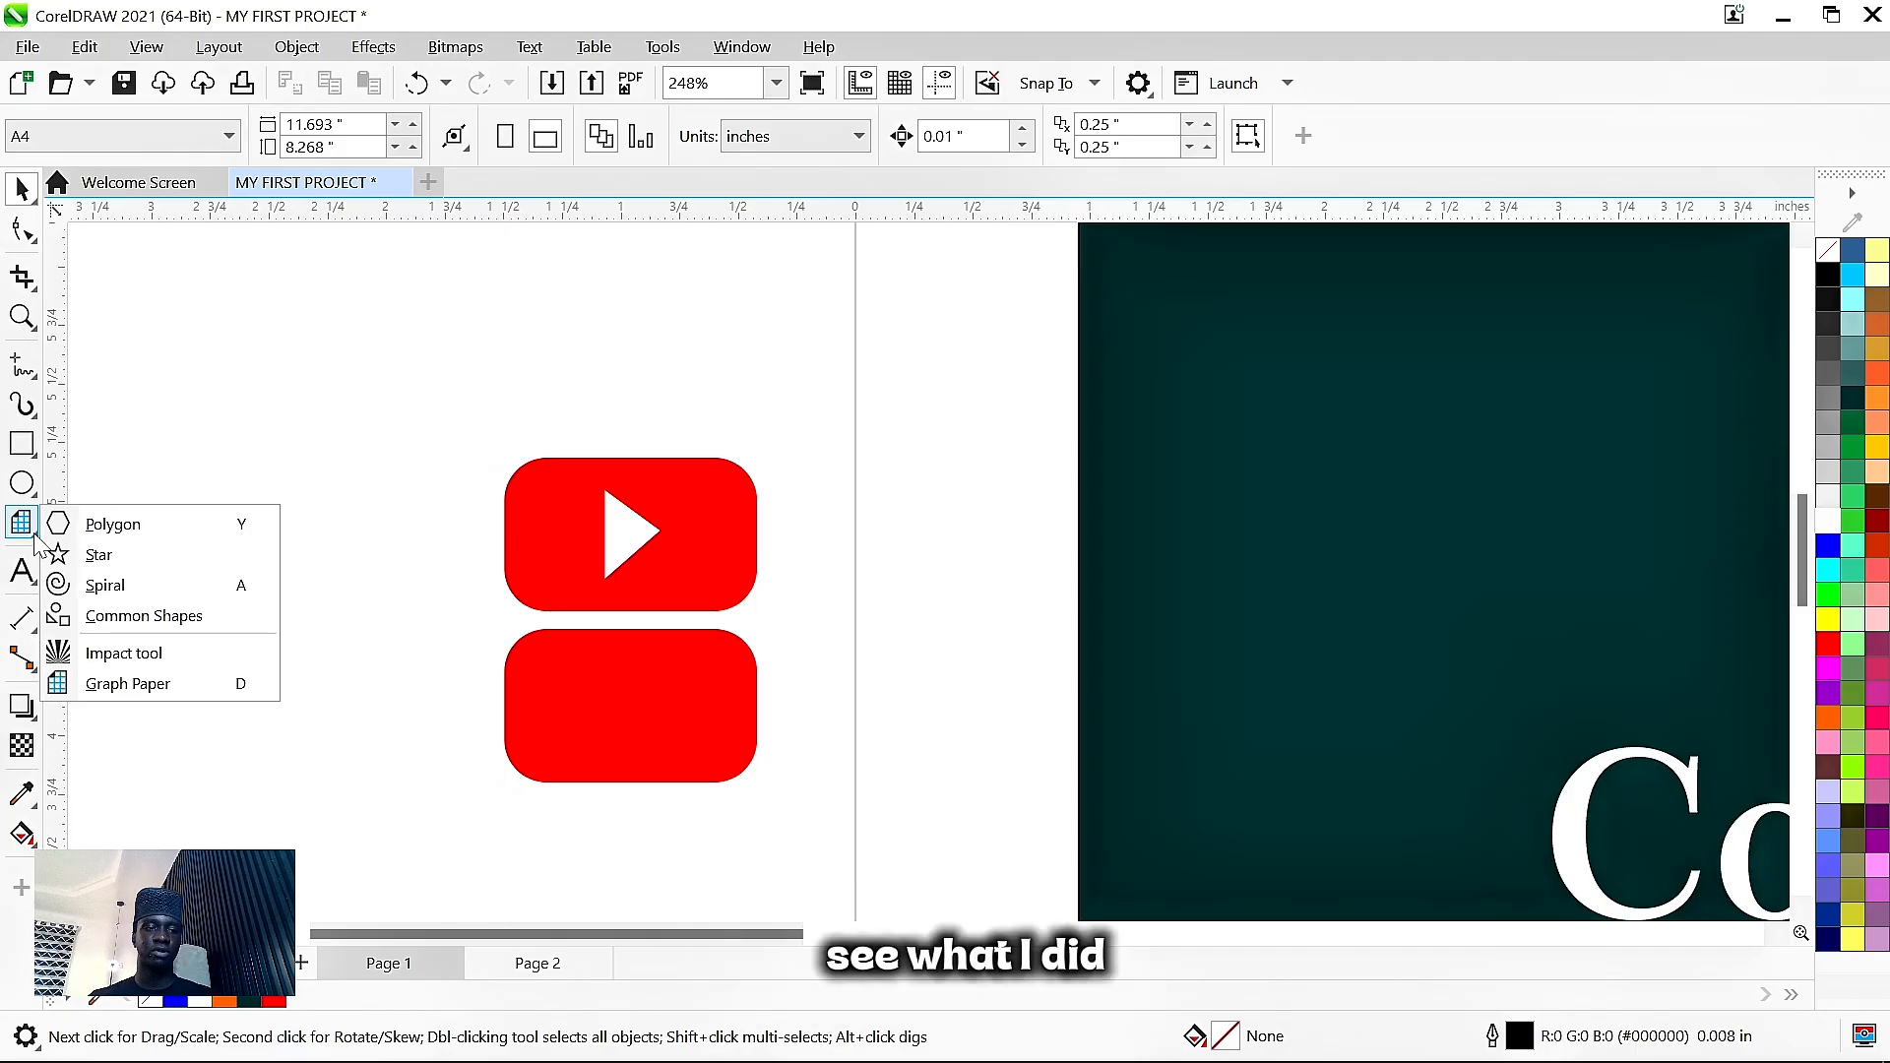
pyautogui.click(135, 624)
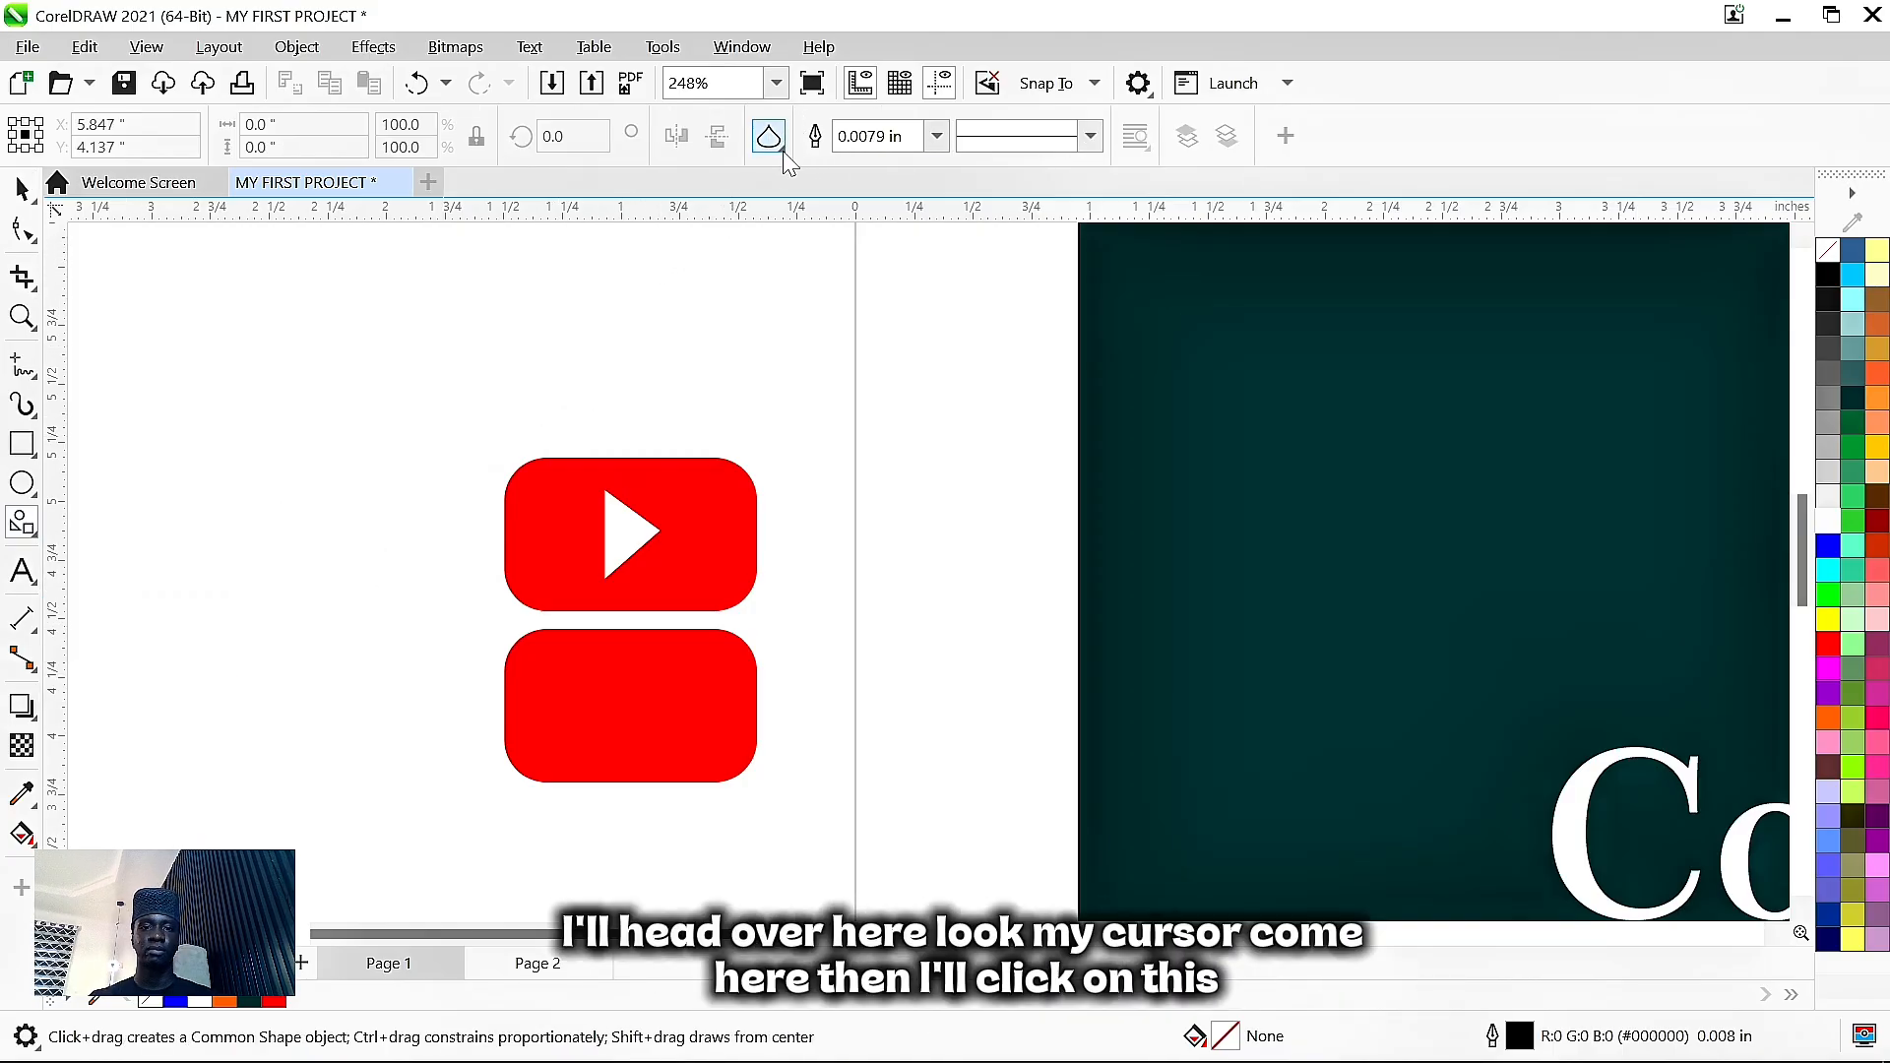
pyautogui.click(769, 138)
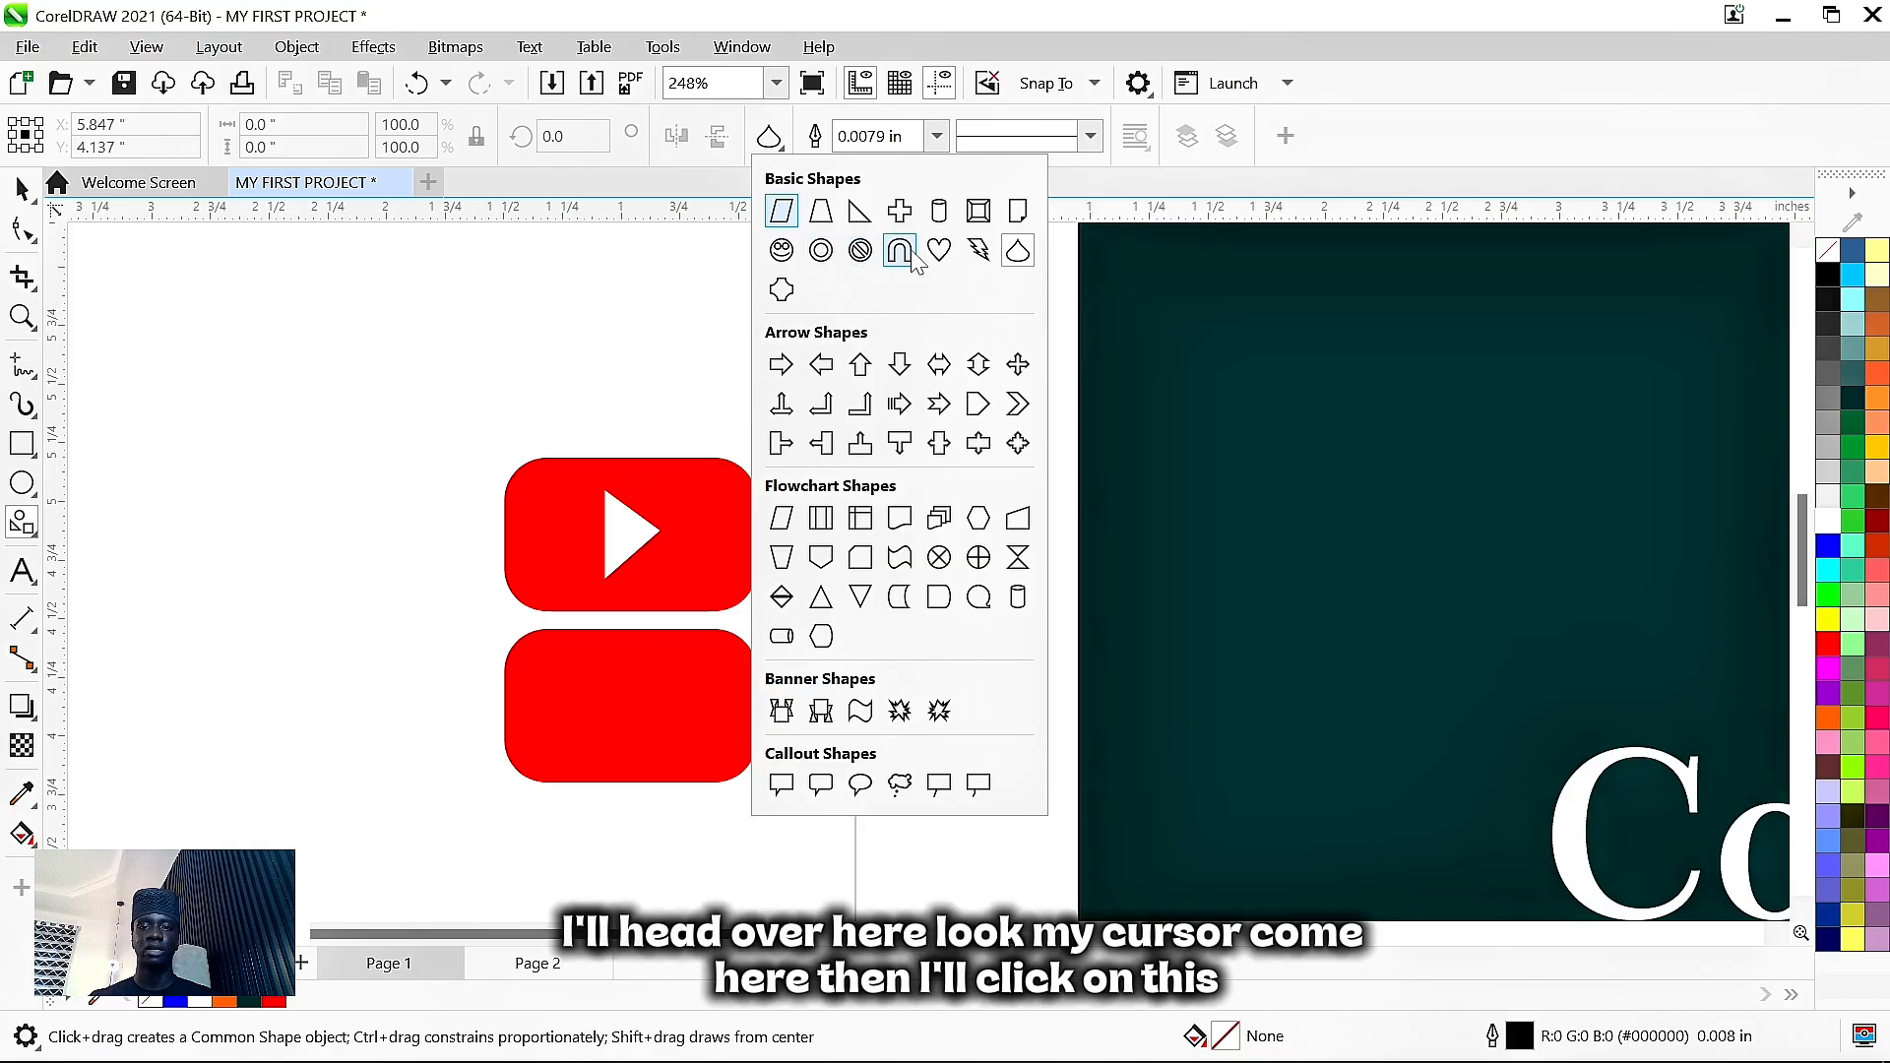
pyautogui.click(860, 211)
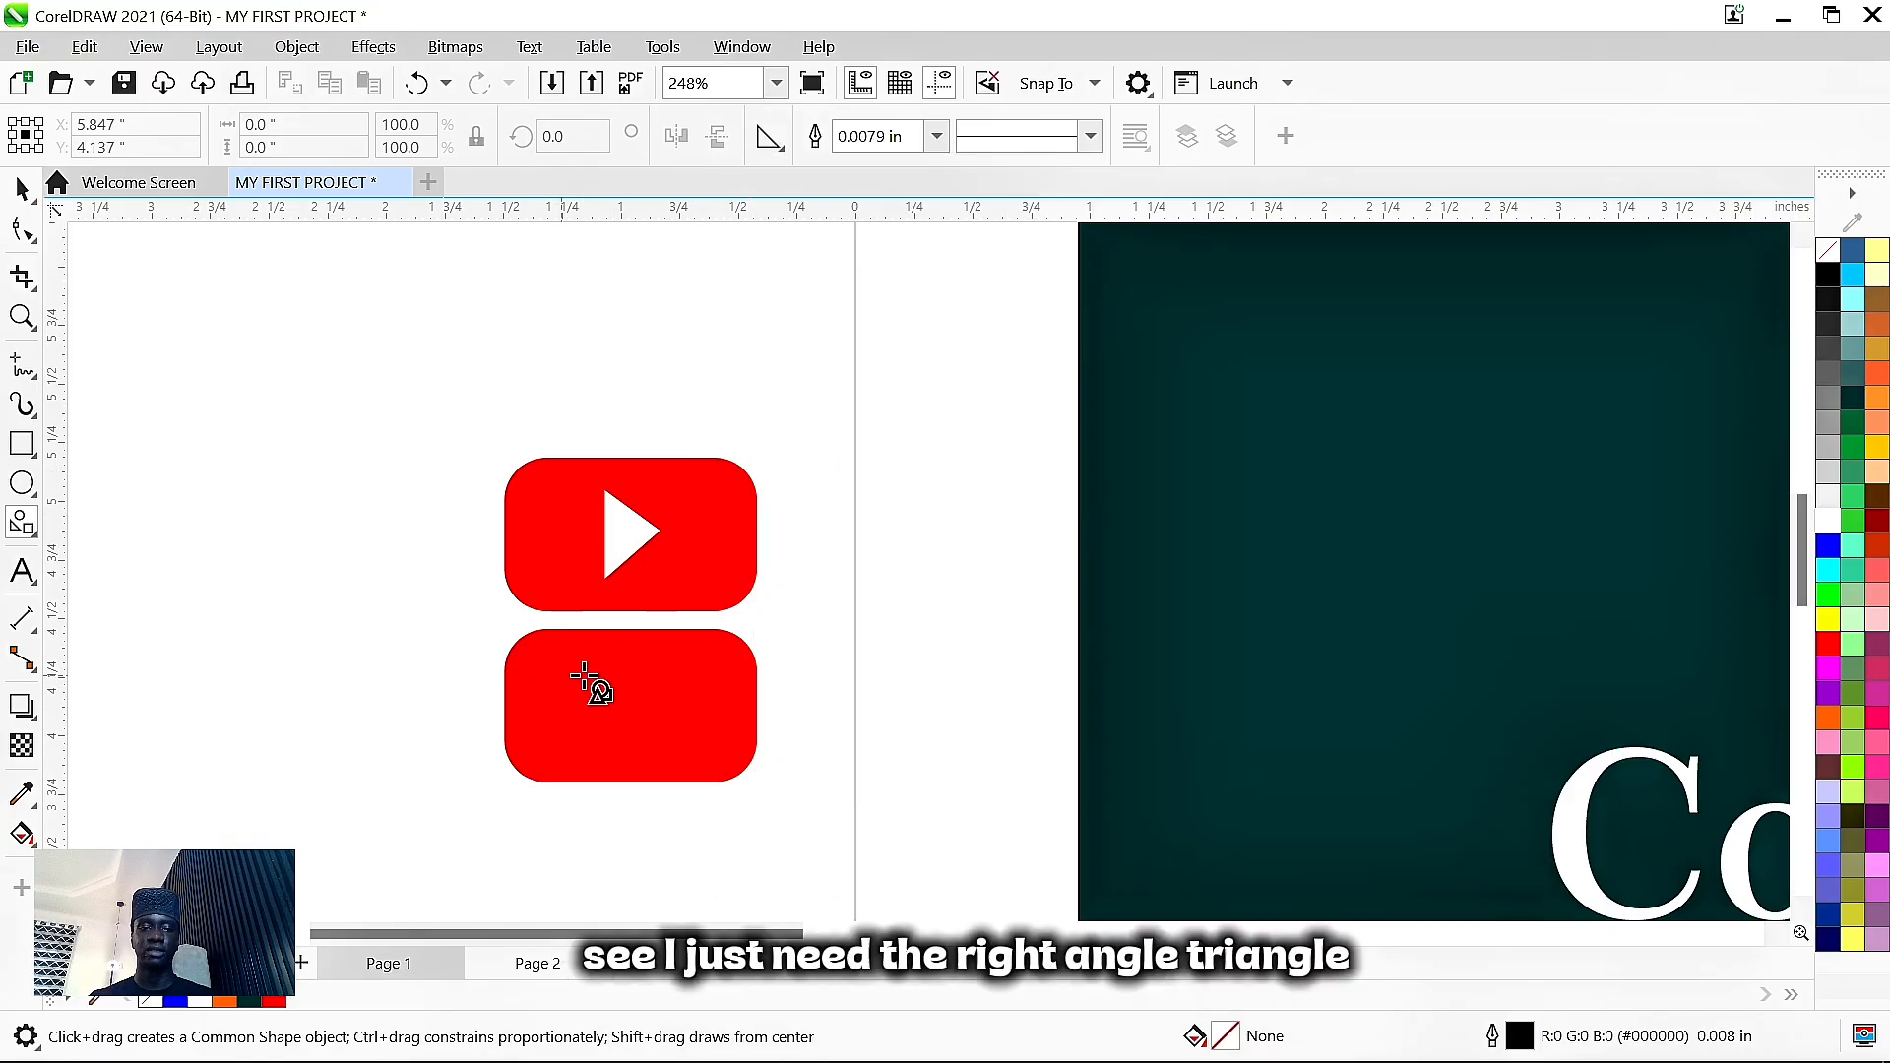
pyautogui.moveTo(593, 677); pyautogui.dragTo(664, 746)
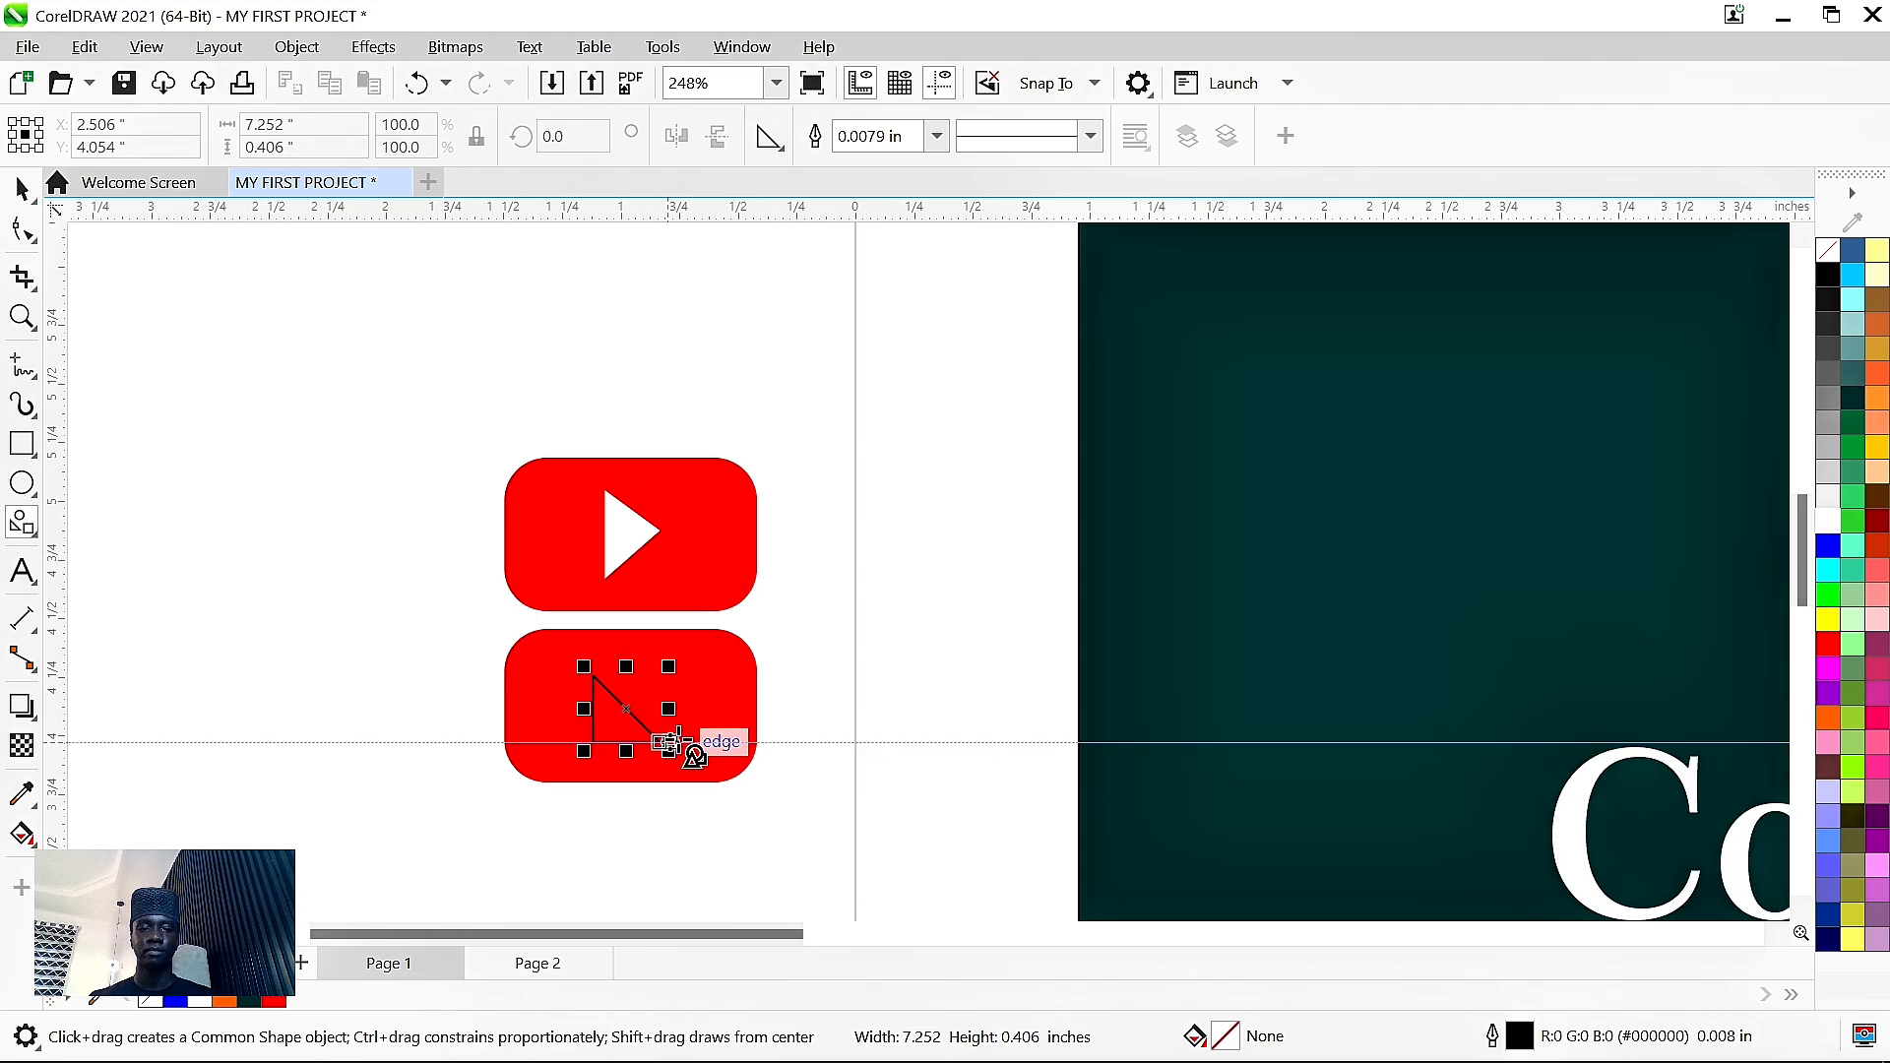
pyautogui.press('space')
pyautogui.scroll(4, 604, 734)
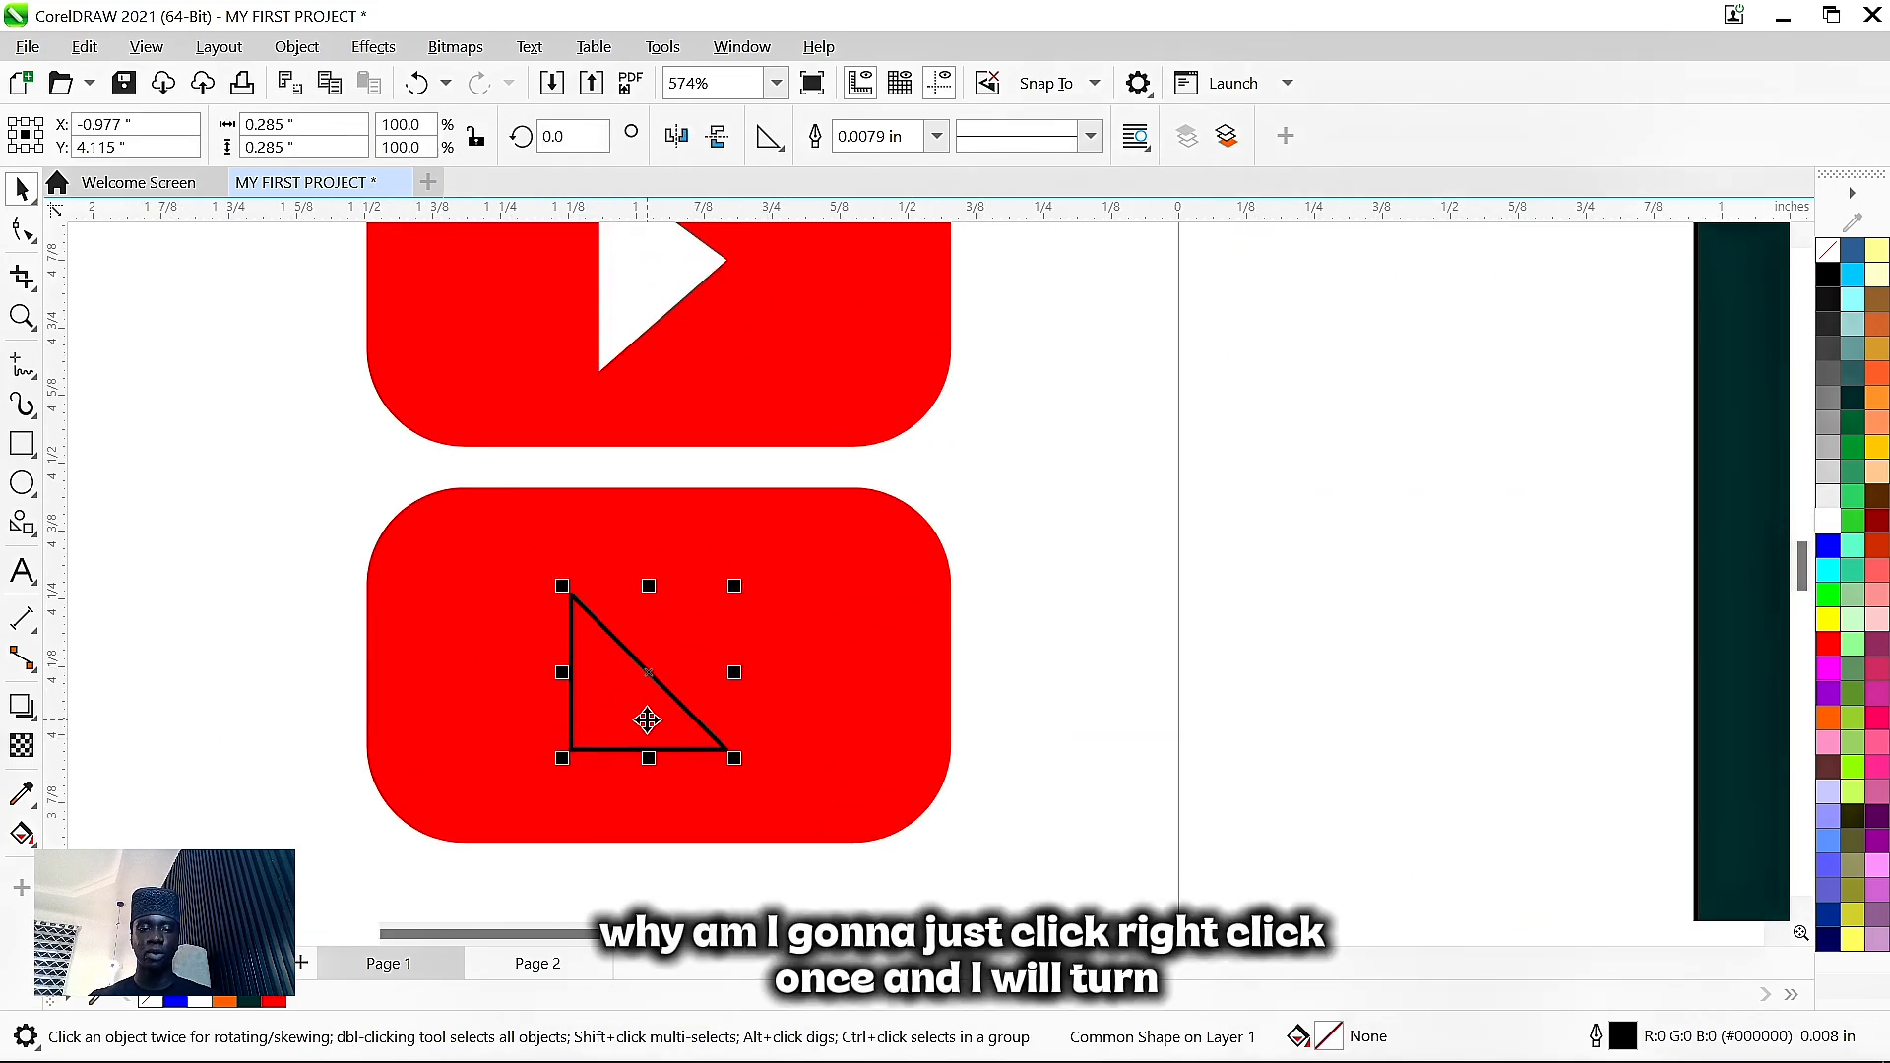
pyautogui.click(647, 720)
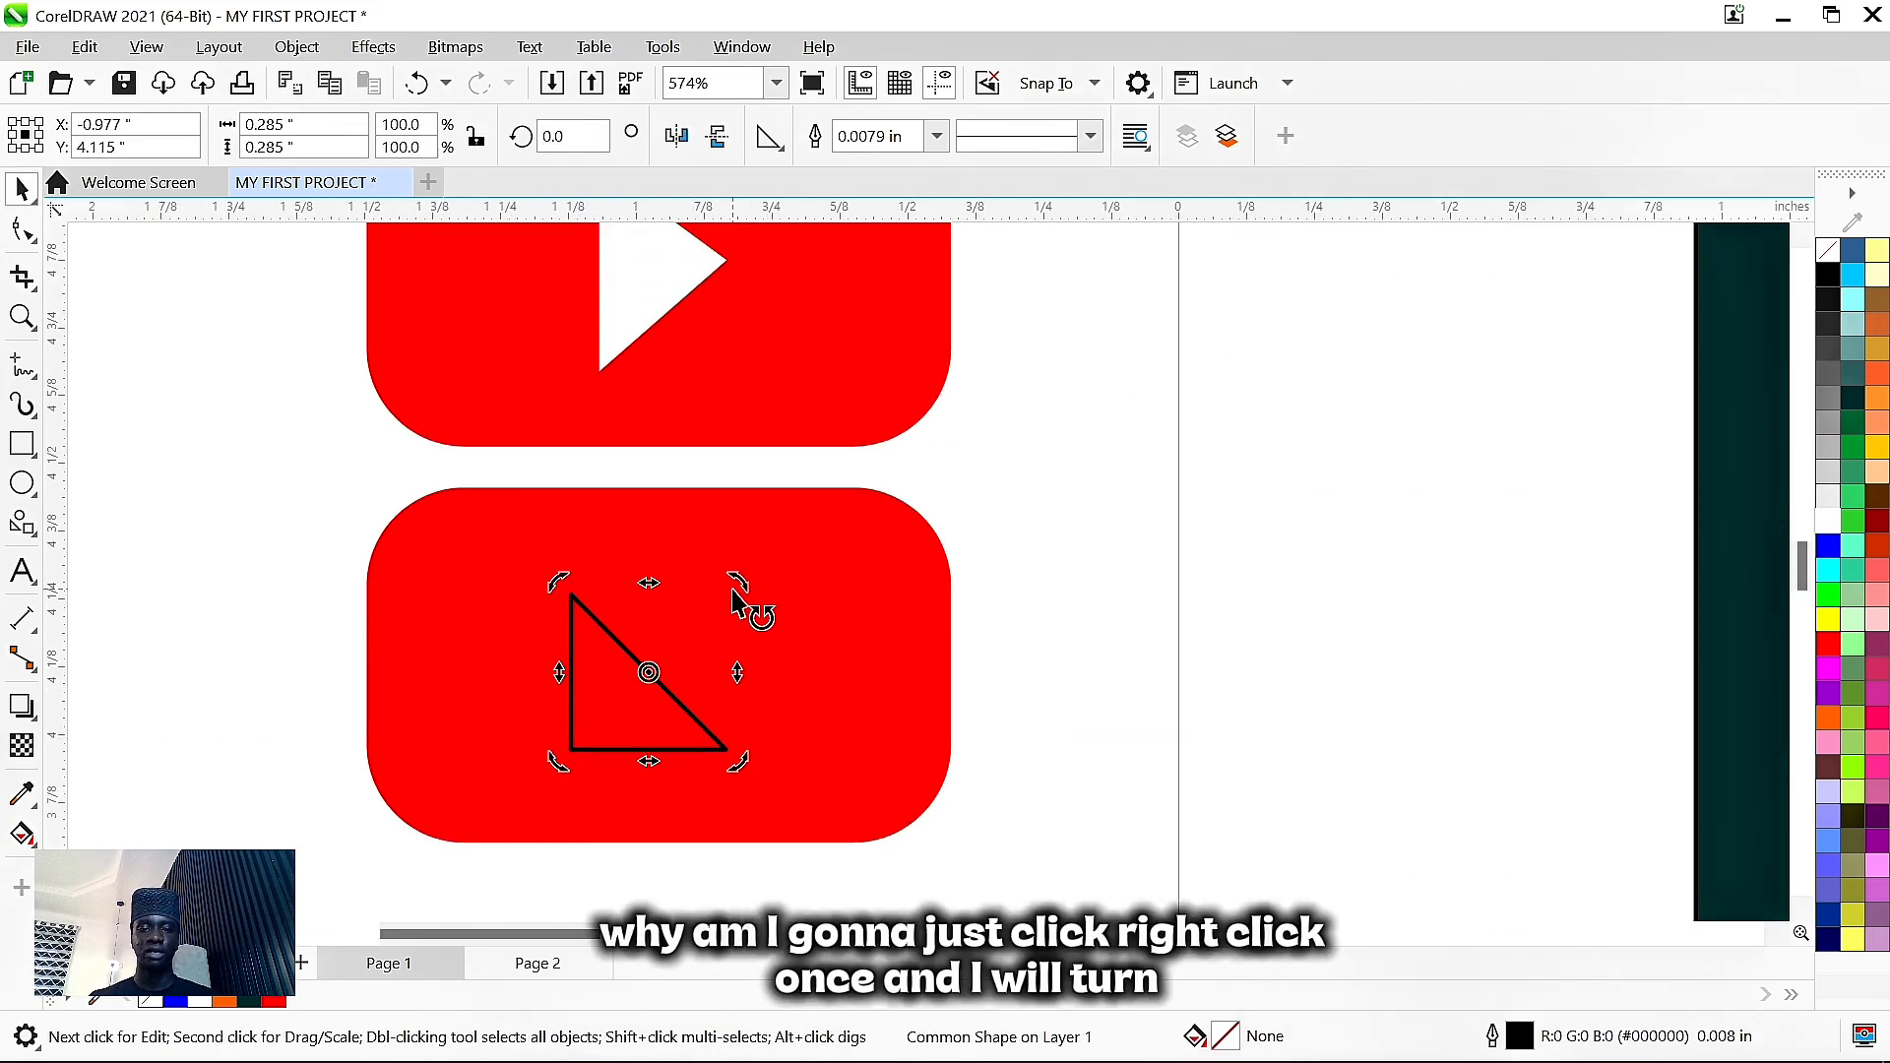
pyautogui.moveTo(745, 768); pyautogui.dragTo(700, 562)
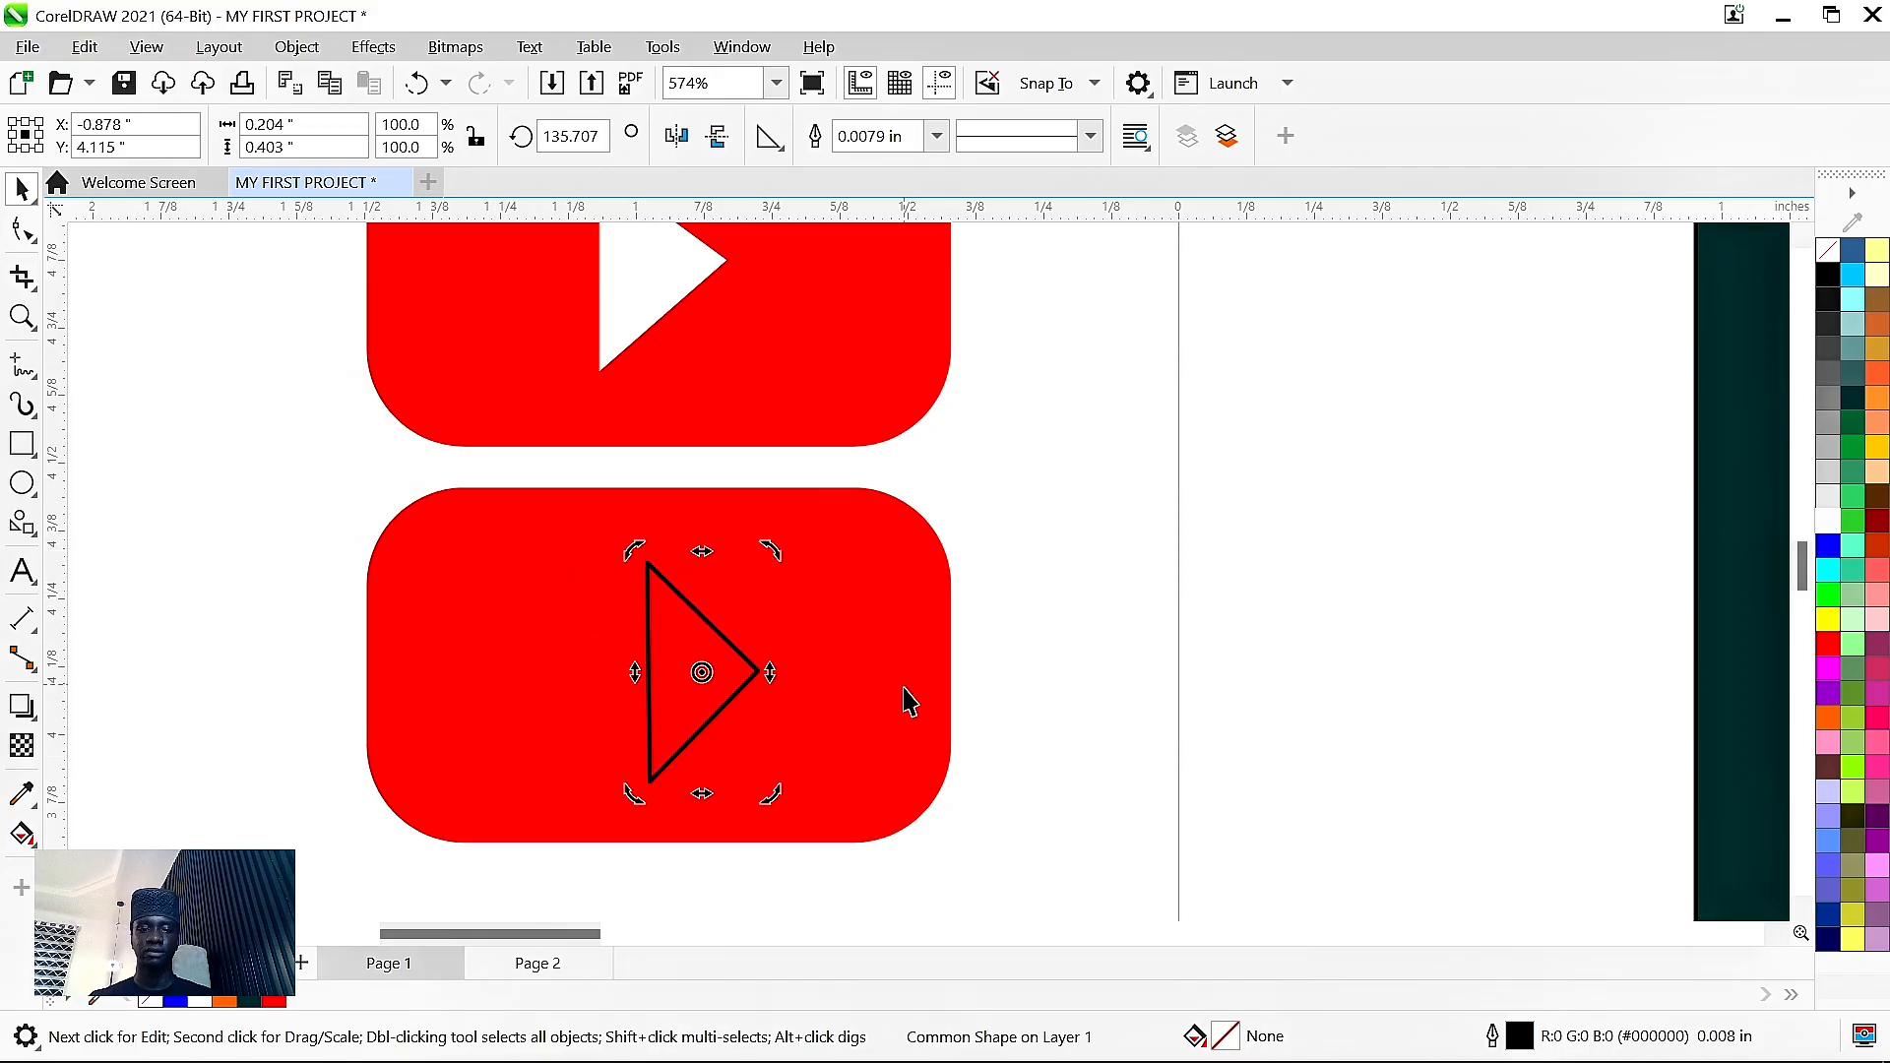
# - Fill the triangle white, remove its outline, and center it on the rectangle
pyautogui.click(1089, 652)
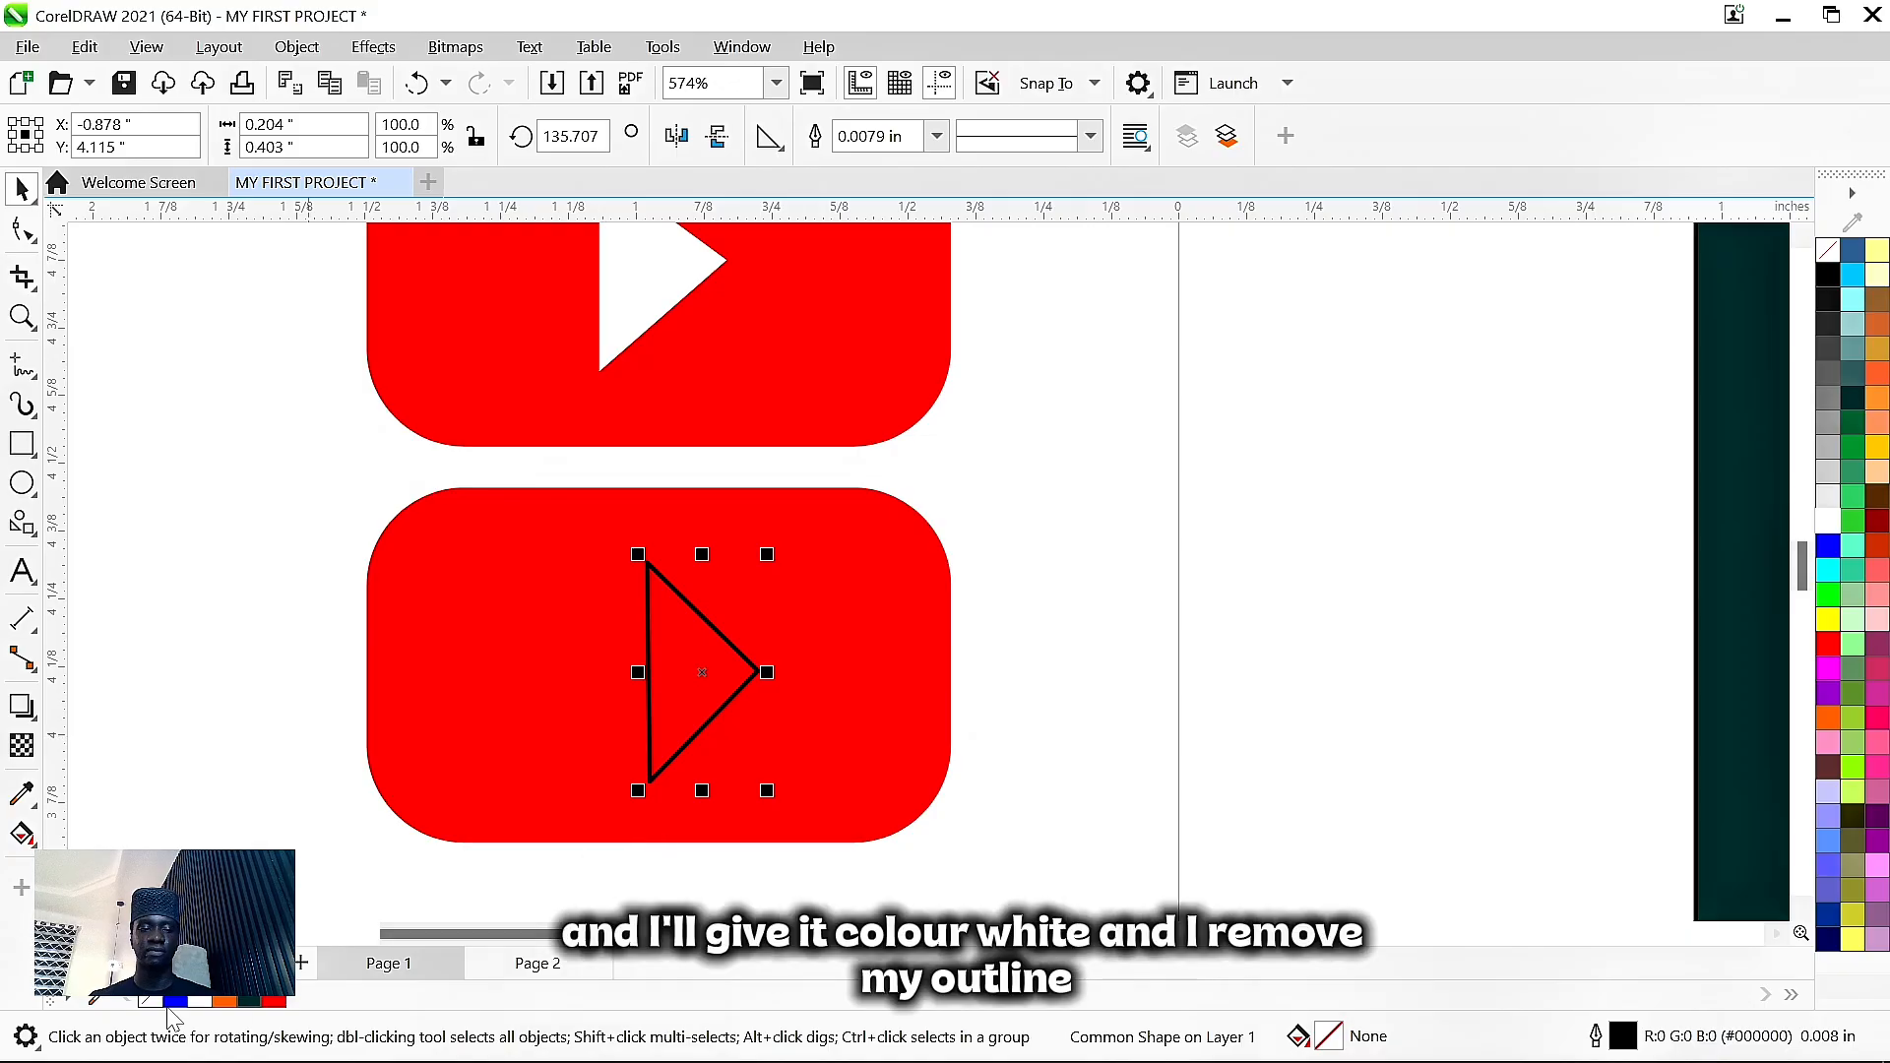
pyautogui.click(201, 1002)
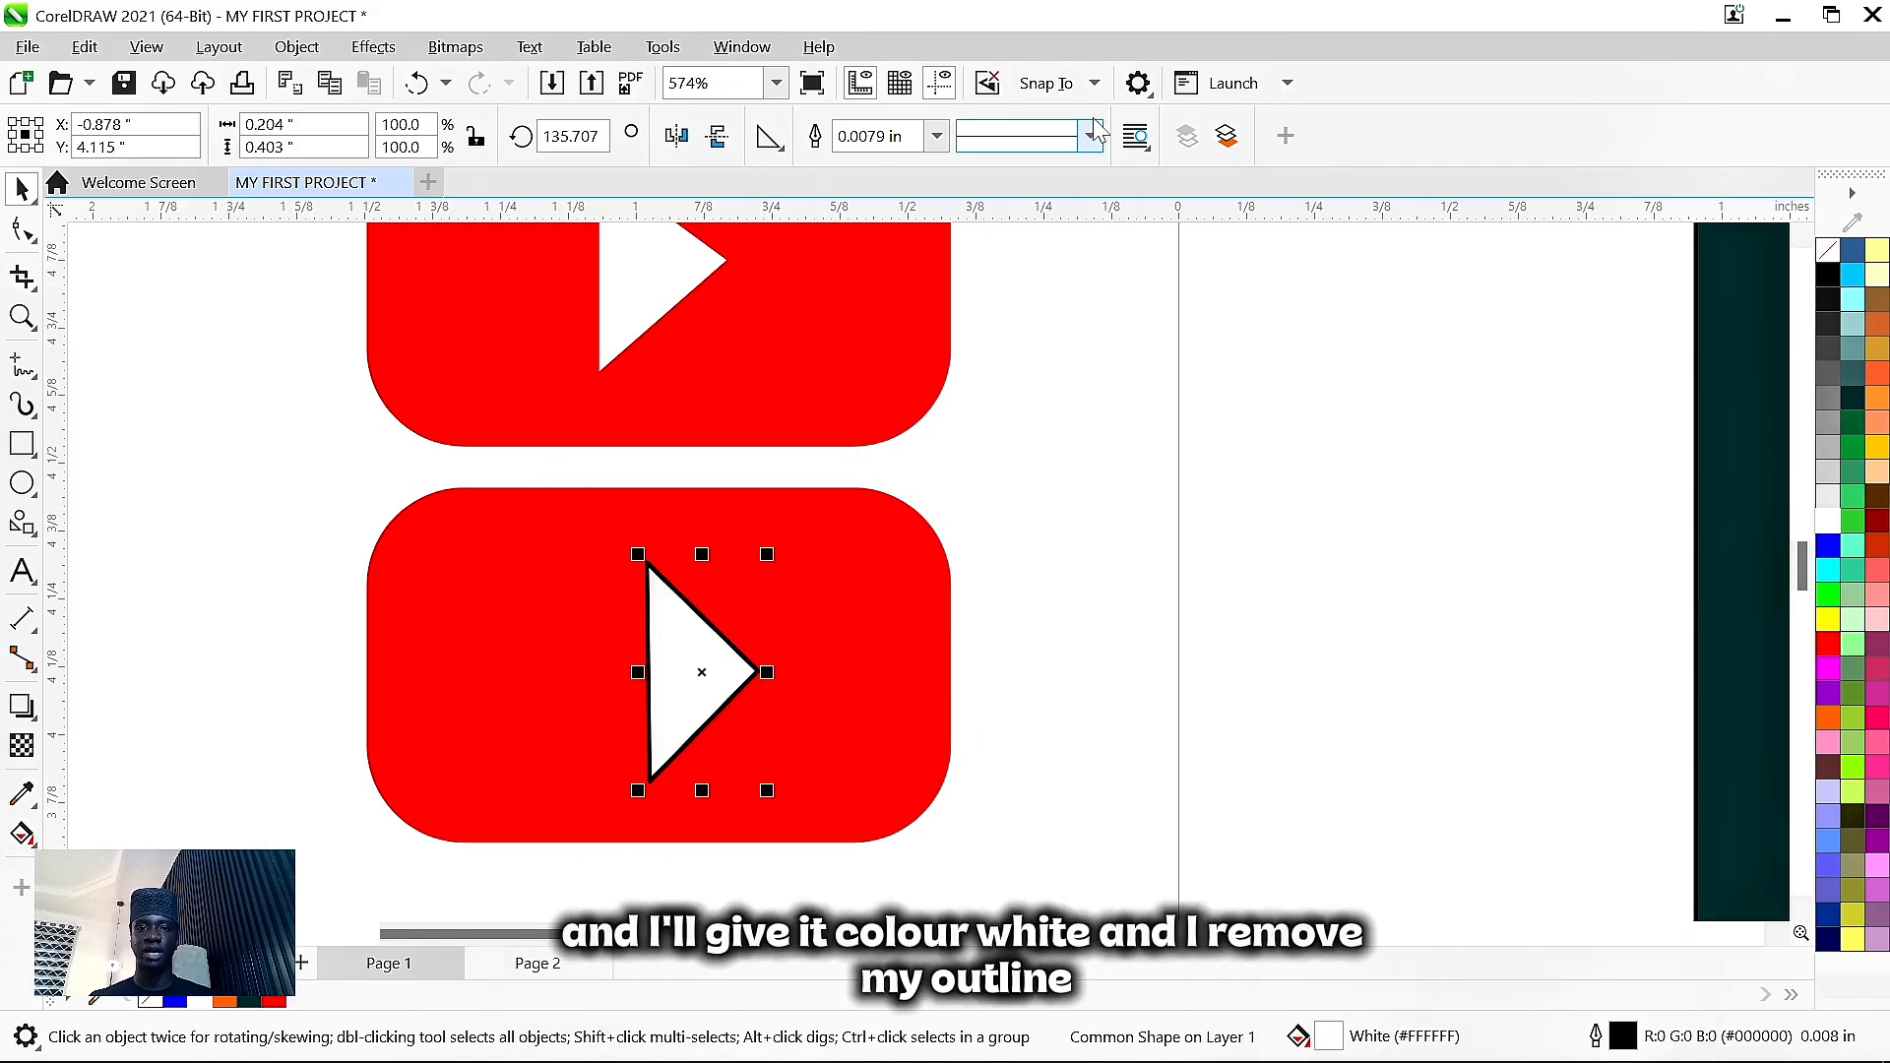
pyautogui.click(938, 136)
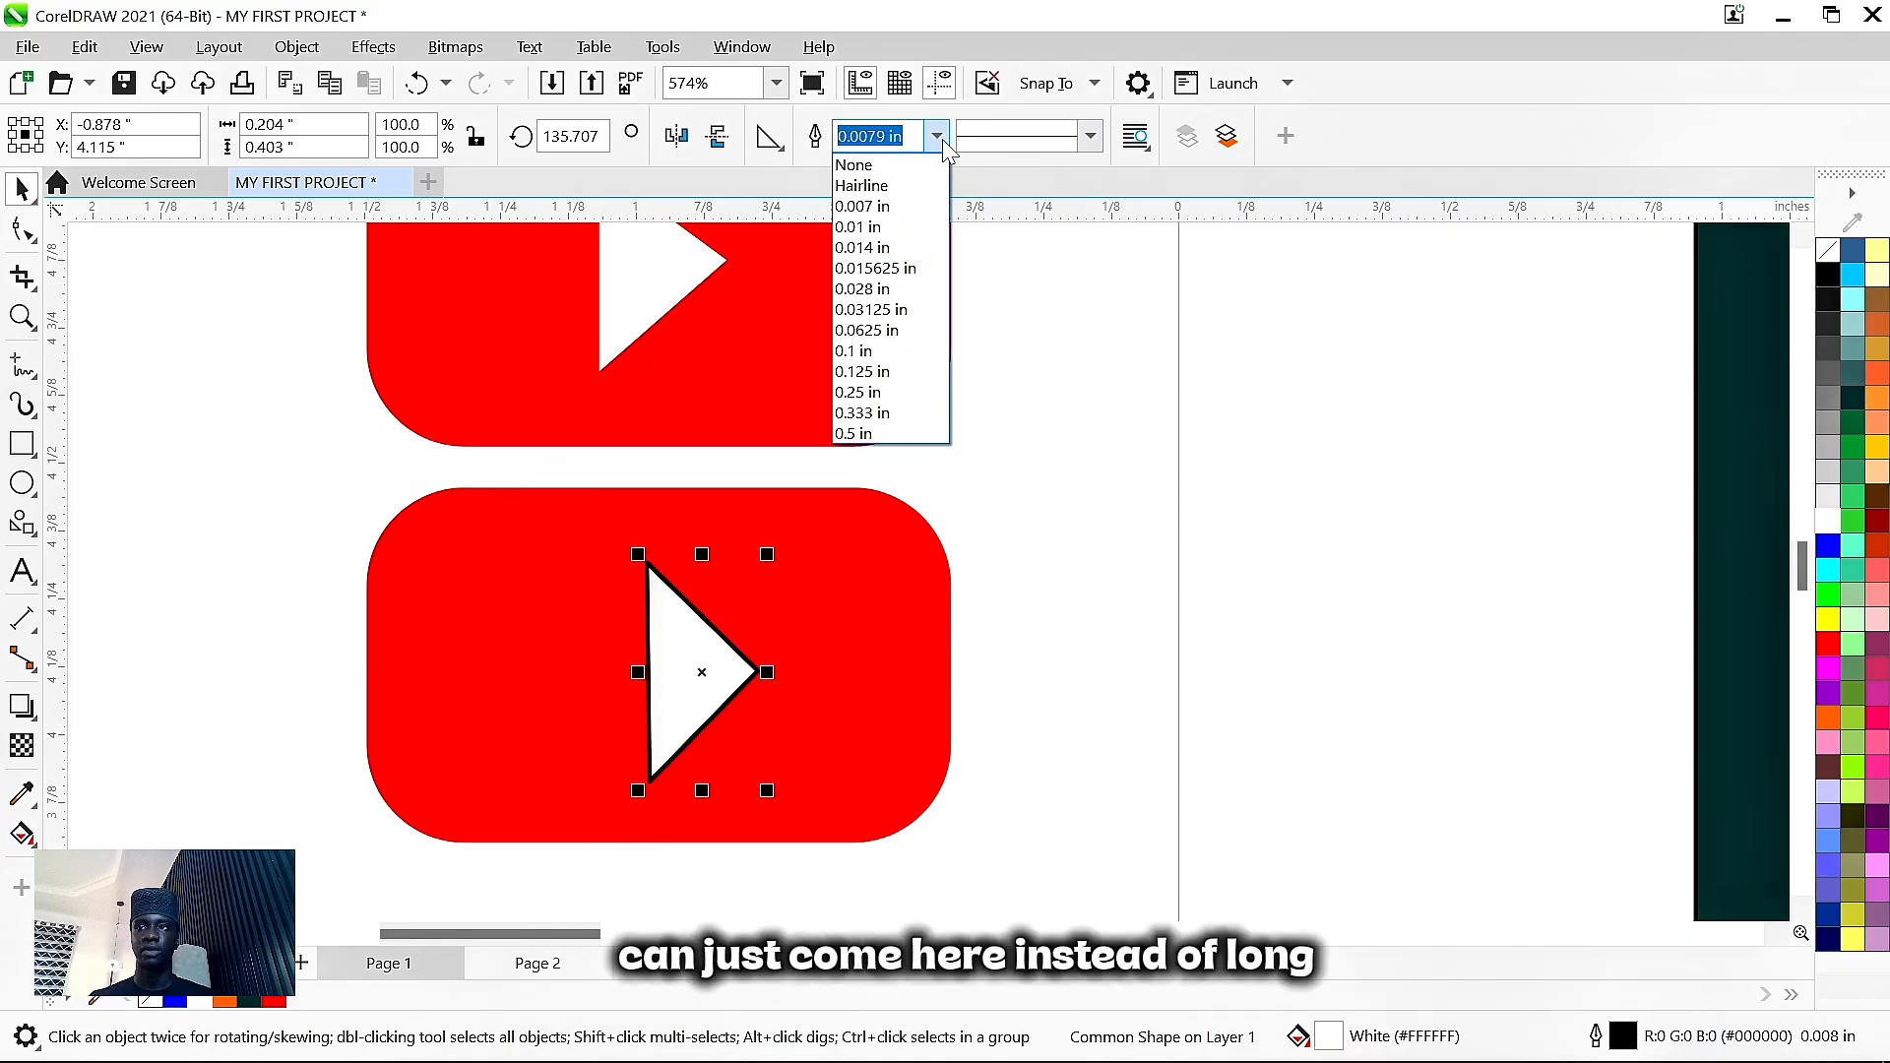
pyautogui.click(908, 167)
pyautogui.moveTo(699, 674); pyautogui.dragTo(676, 664)
pyautogui.scroll(-2, 1329, 643)
pyautogui.click(1309, 783)
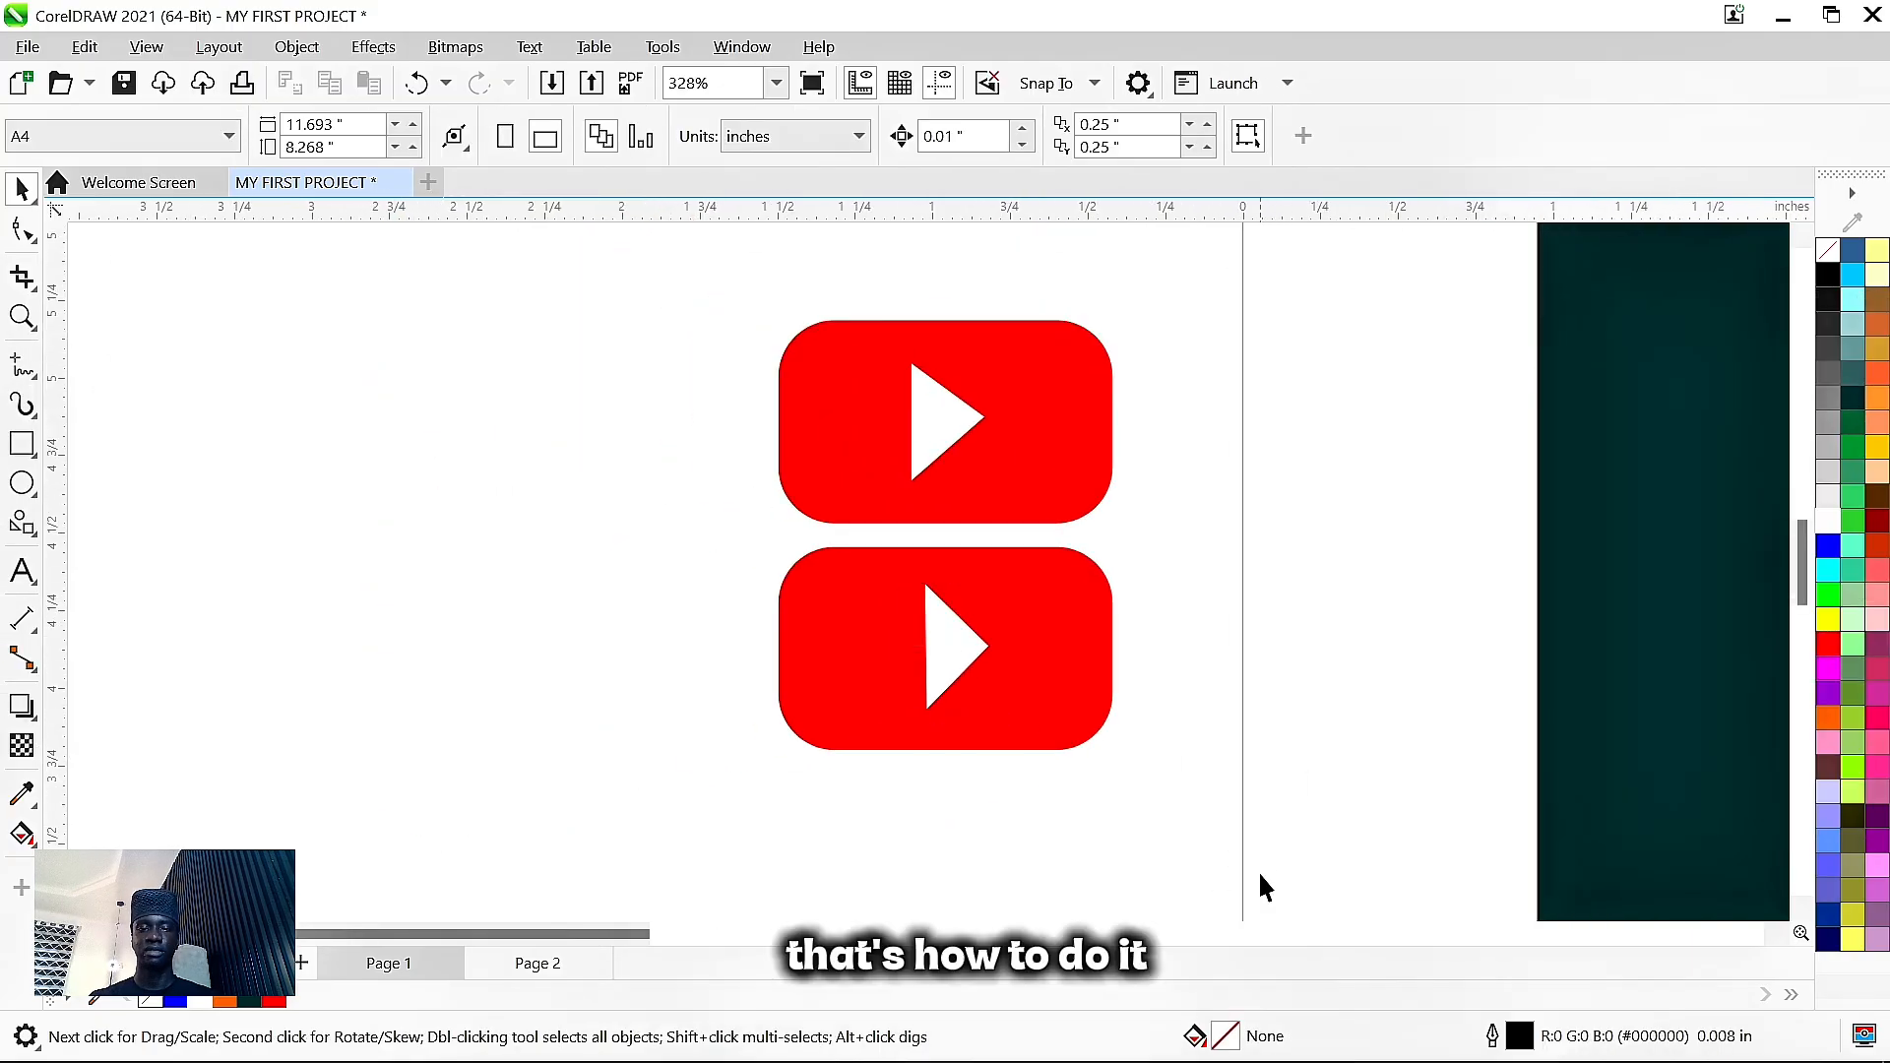
# - Group each logo's rectangle and triangle into a single object
pyautogui.moveTo(1262, 875); pyautogui.dragTo(566, 532)
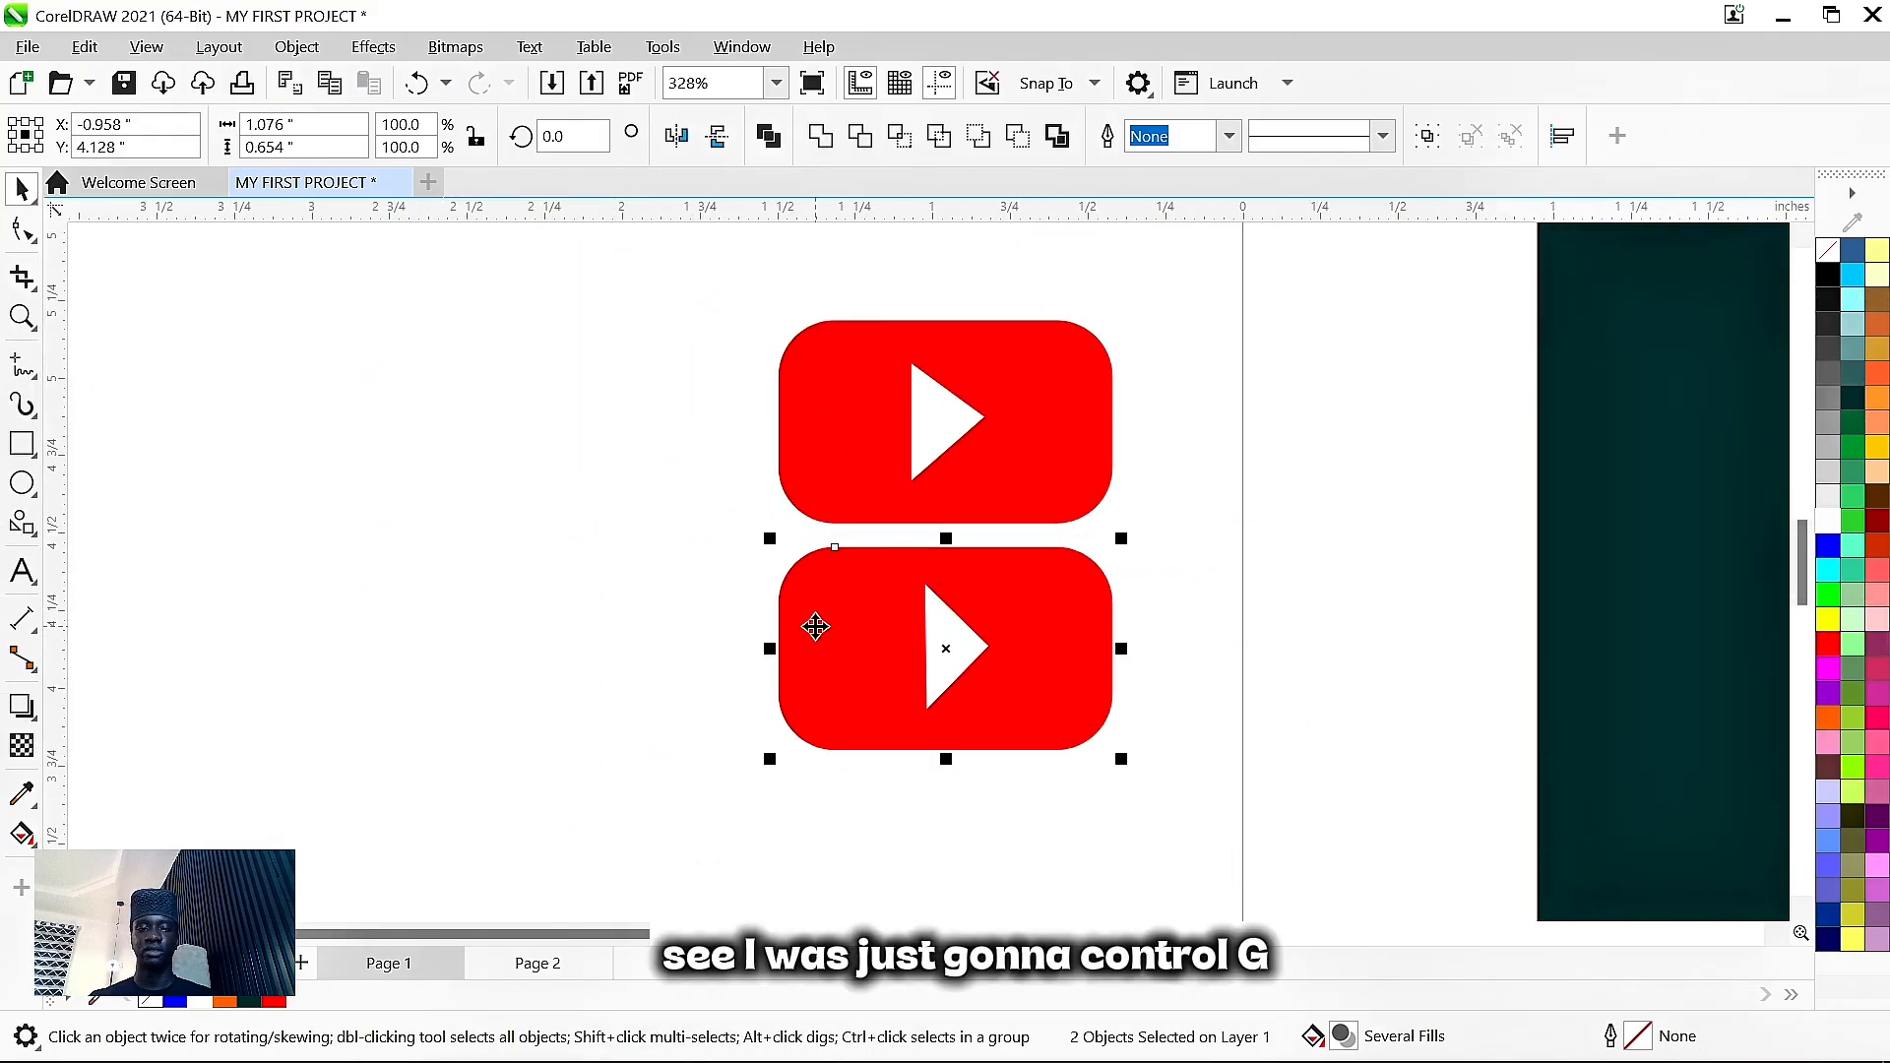
pyautogui.hotkey('ctrl', 'g')
pyautogui.moveTo(1248, 536); pyautogui.dragTo(511, 236)
pyautogui.hotkey('ctrl', 'g')
pyautogui.press('F4')
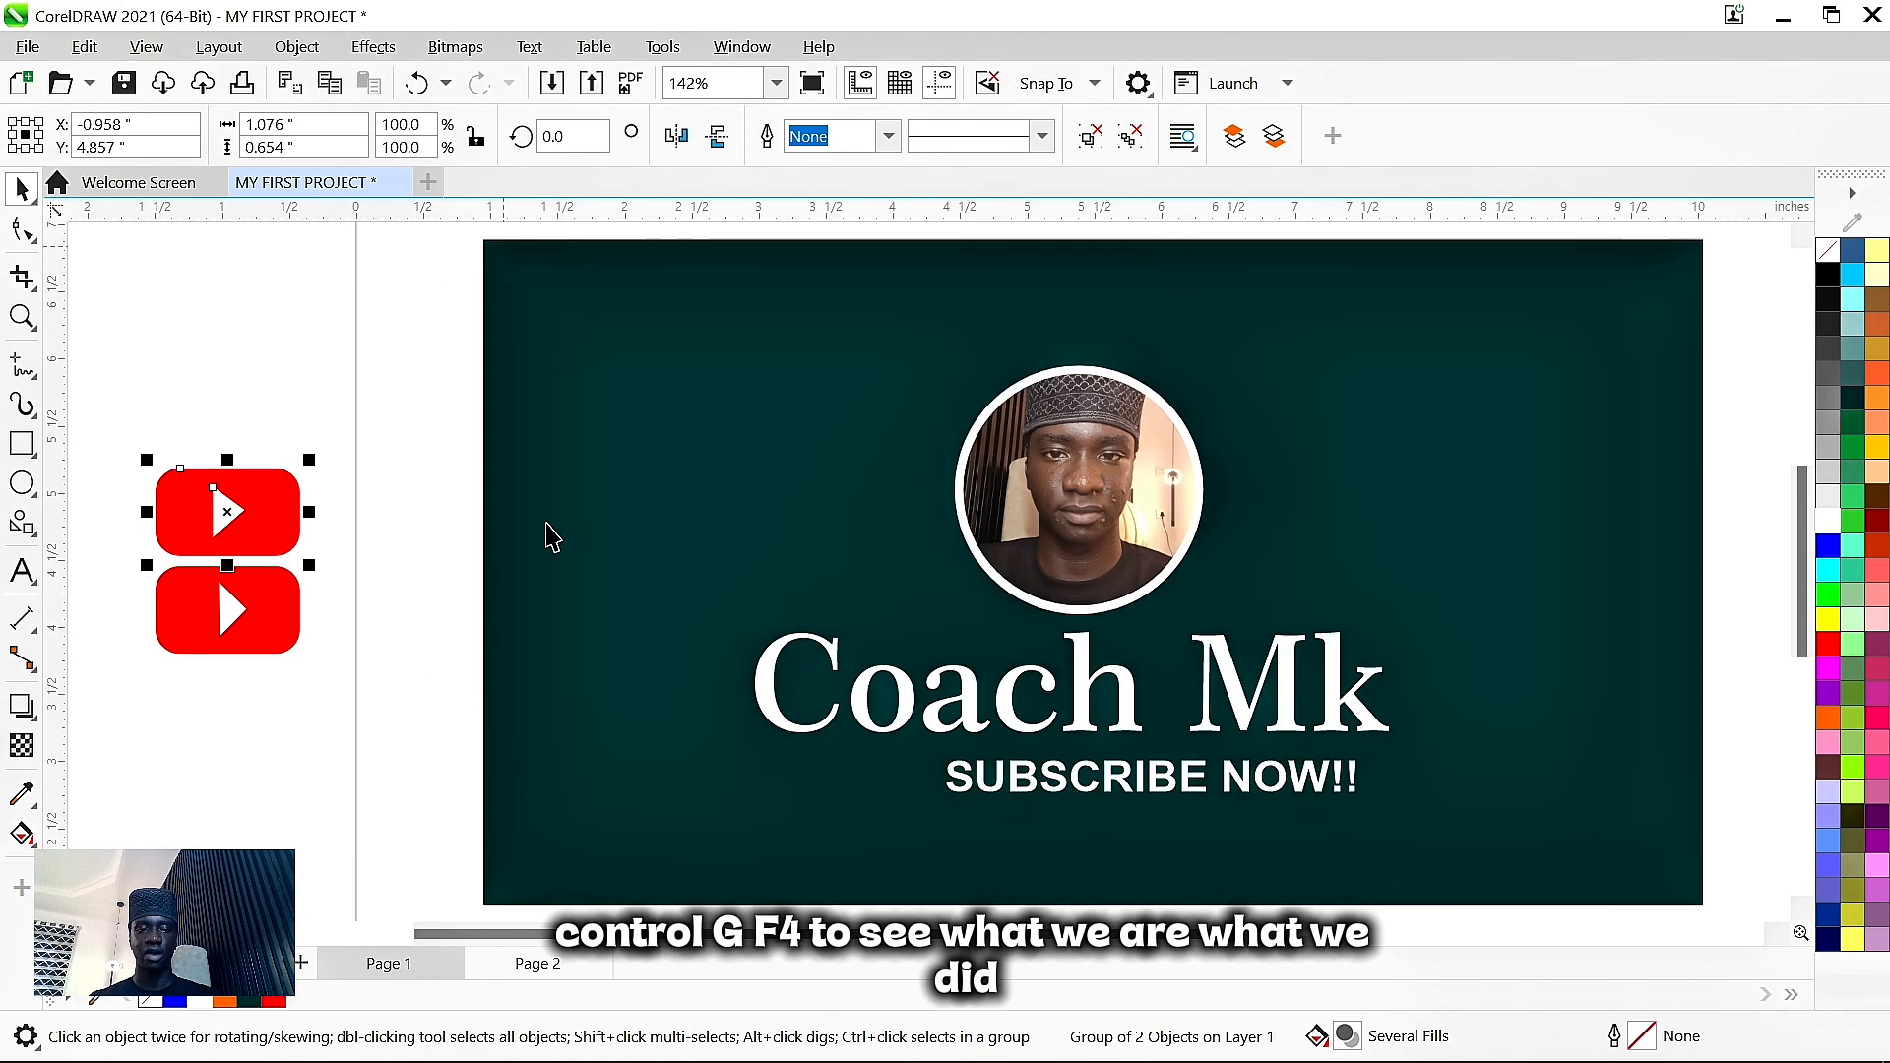
# - Place a scaled-down logo beside SUBSCRIBE NOW!!, nudge the text closer, and delete the spare logo
pyautogui.click(231, 611)
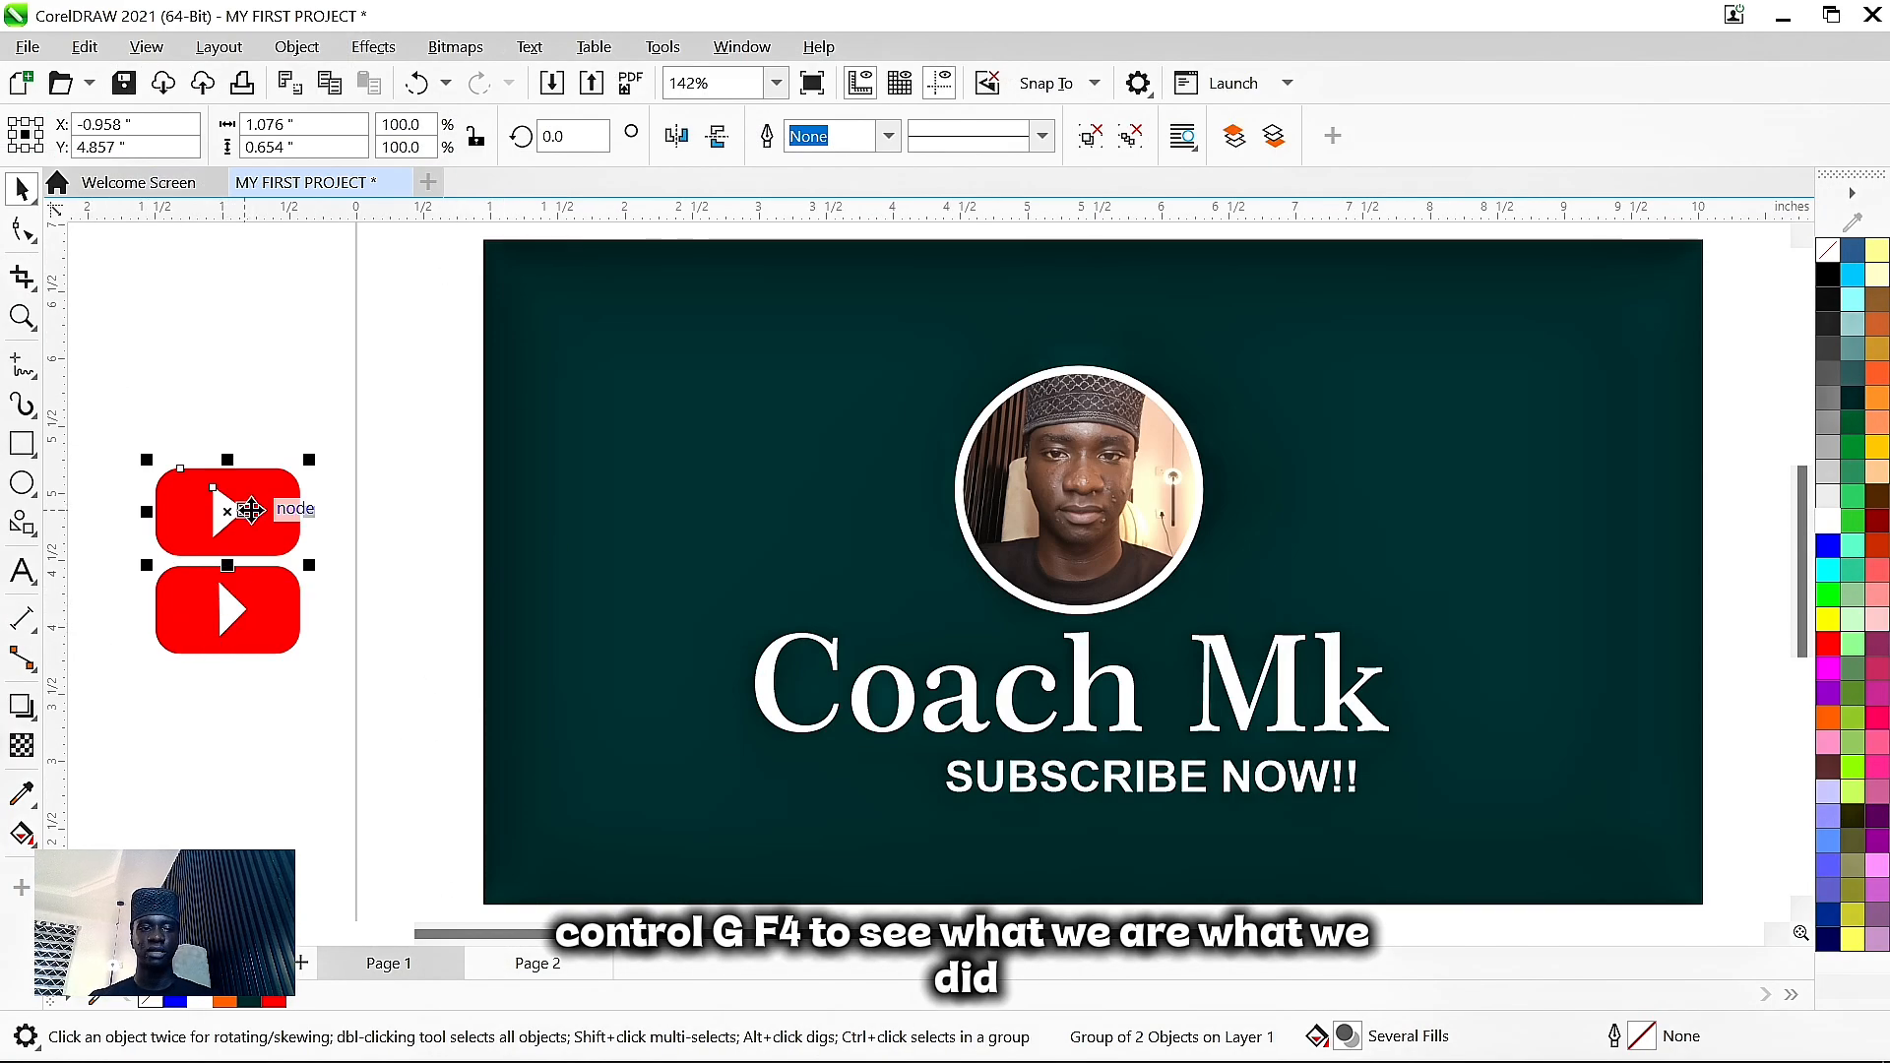
pyautogui.moveTo(247, 514); pyautogui.dragTo(877, 798)
pyautogui.moveTo(938, 855); pyautogui.dragTo(905, 829)
pyautogui.click(1029, 769)
pyautogui.press('Down')
pyautogui.press('Down')
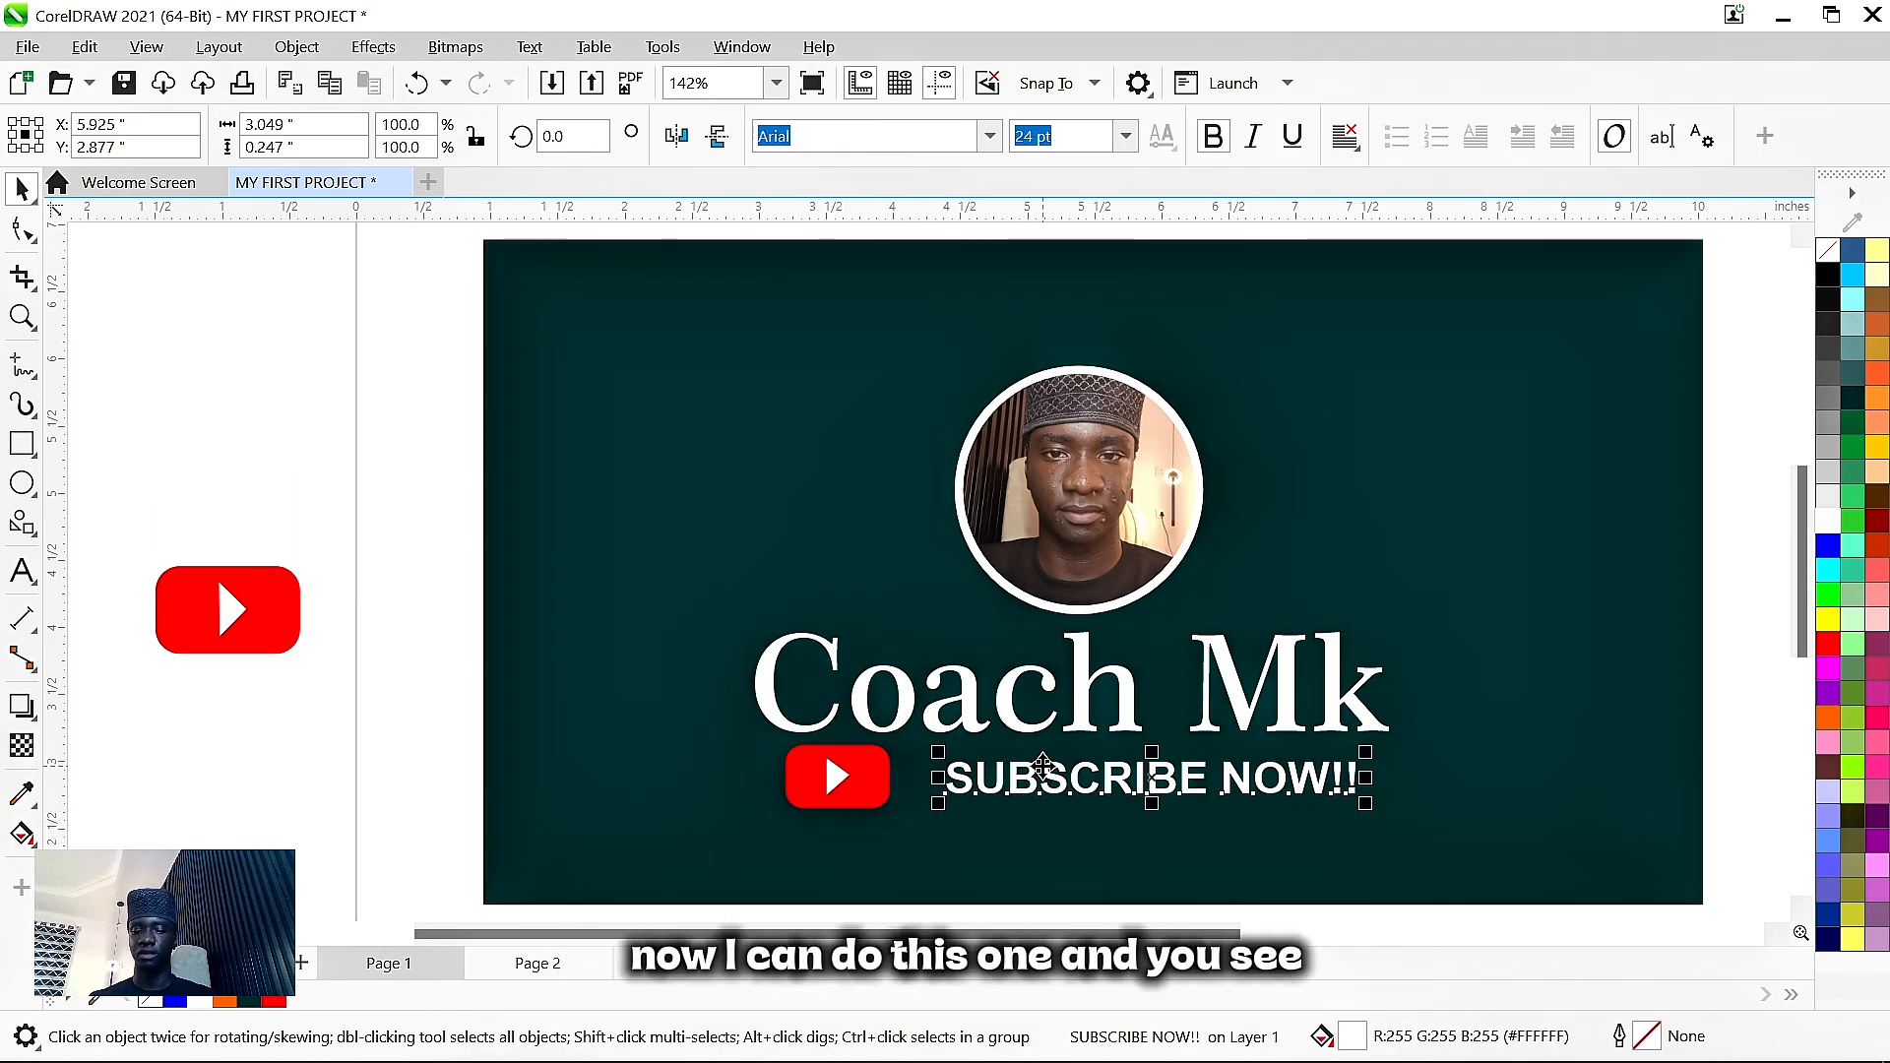
pyautogui.press('Left')
pyautogui.press('Left')
pyautogui.press('Left')
pyautogui.press('Left')
pyautogui.press('Left')
pyautogui.press('Left')
pyautogui.press('Left')
pyautogui.press('Left')
pyautogui.press('Left')
pyautogui.press('Left')
pyautogui.press('Left')
pyautogui.press('Left')
pyautogui.press('Left')
pyautogui.press('Left')
pyautogui.press('Left')
pyautogui.press('Left')
pyautogui.press('Left')
pyautogui.press('Left')
pyautogui.press('Left')
pyautogui.press('Left')
pyautogui.press('Left')
pyautogui.press('Left')
pyautogui.press('Left')
pyautogui.press('Left')
pyautogui.press('Left')
pyautogui.press('Left')
pyautogui.press('Left')
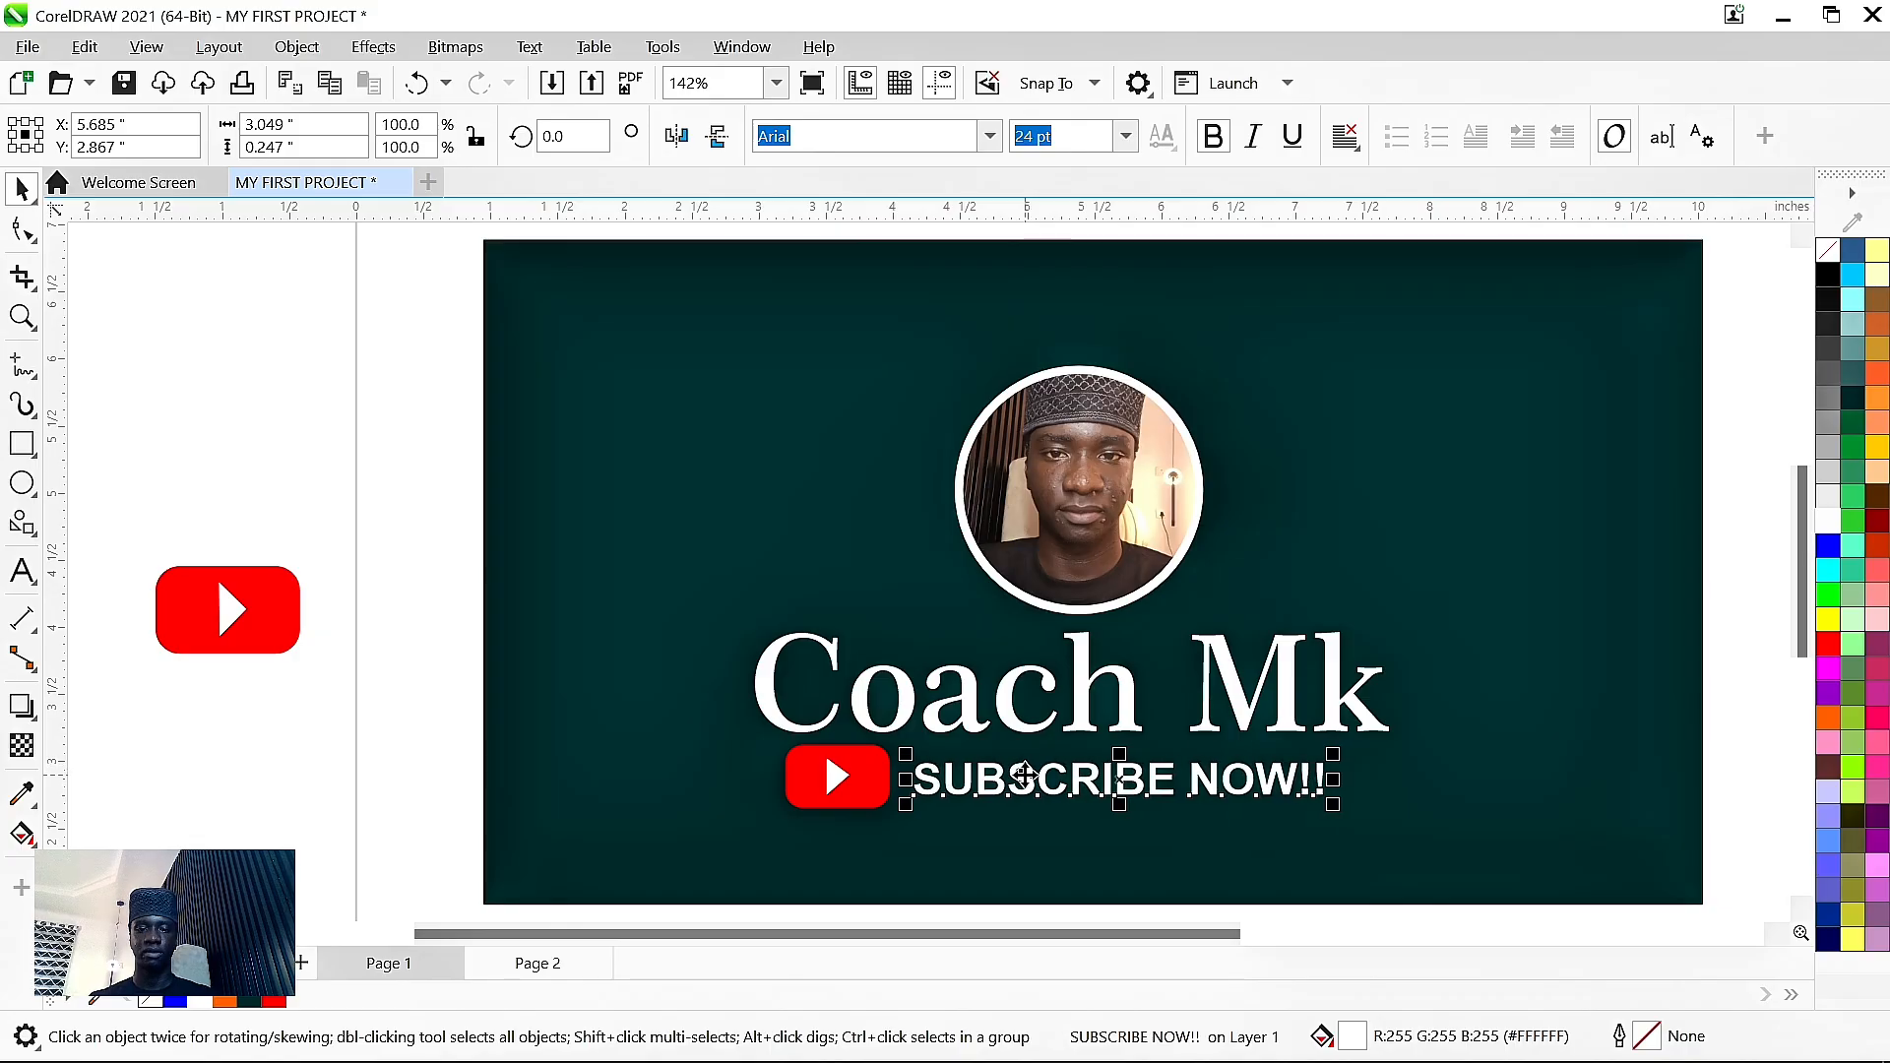
pyautogui.press('Up')
pyautogui.press('Up')
pyautogui.press('Up')
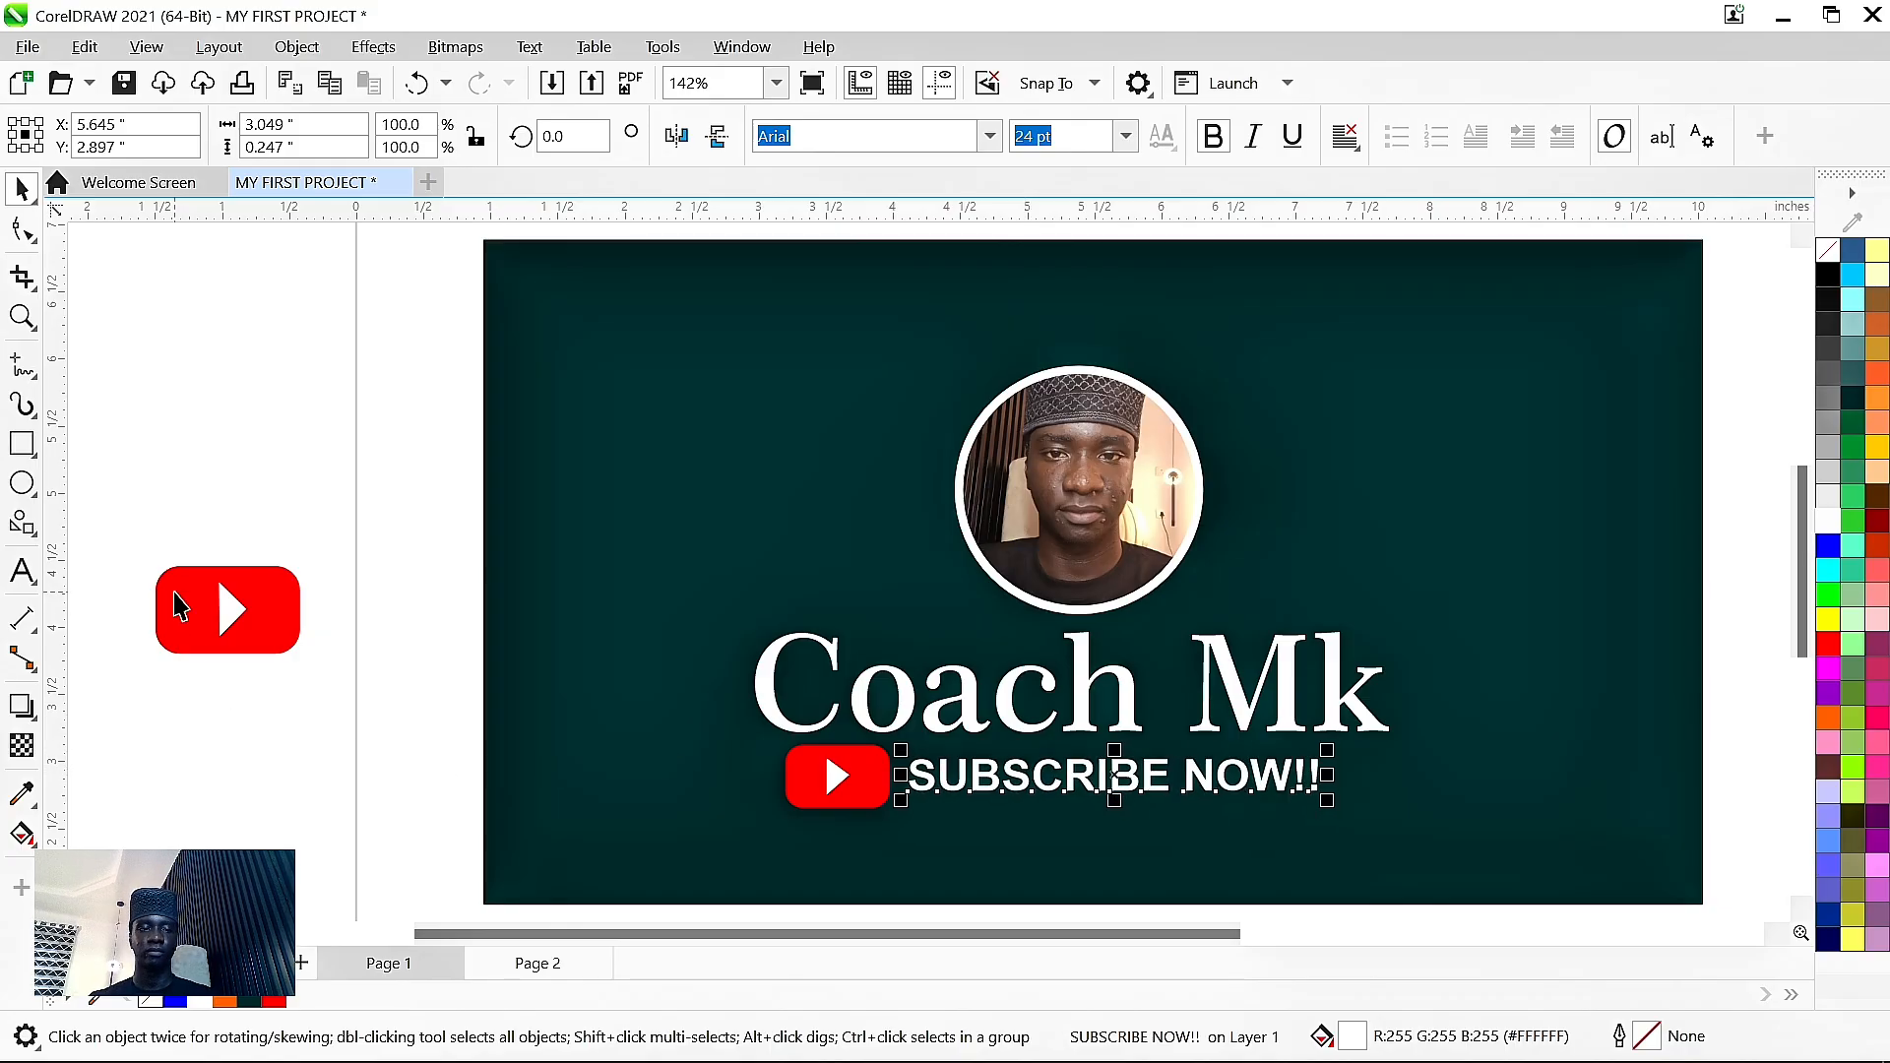
pyautogui.click(180, 607)
pyautogui.press('Delete')
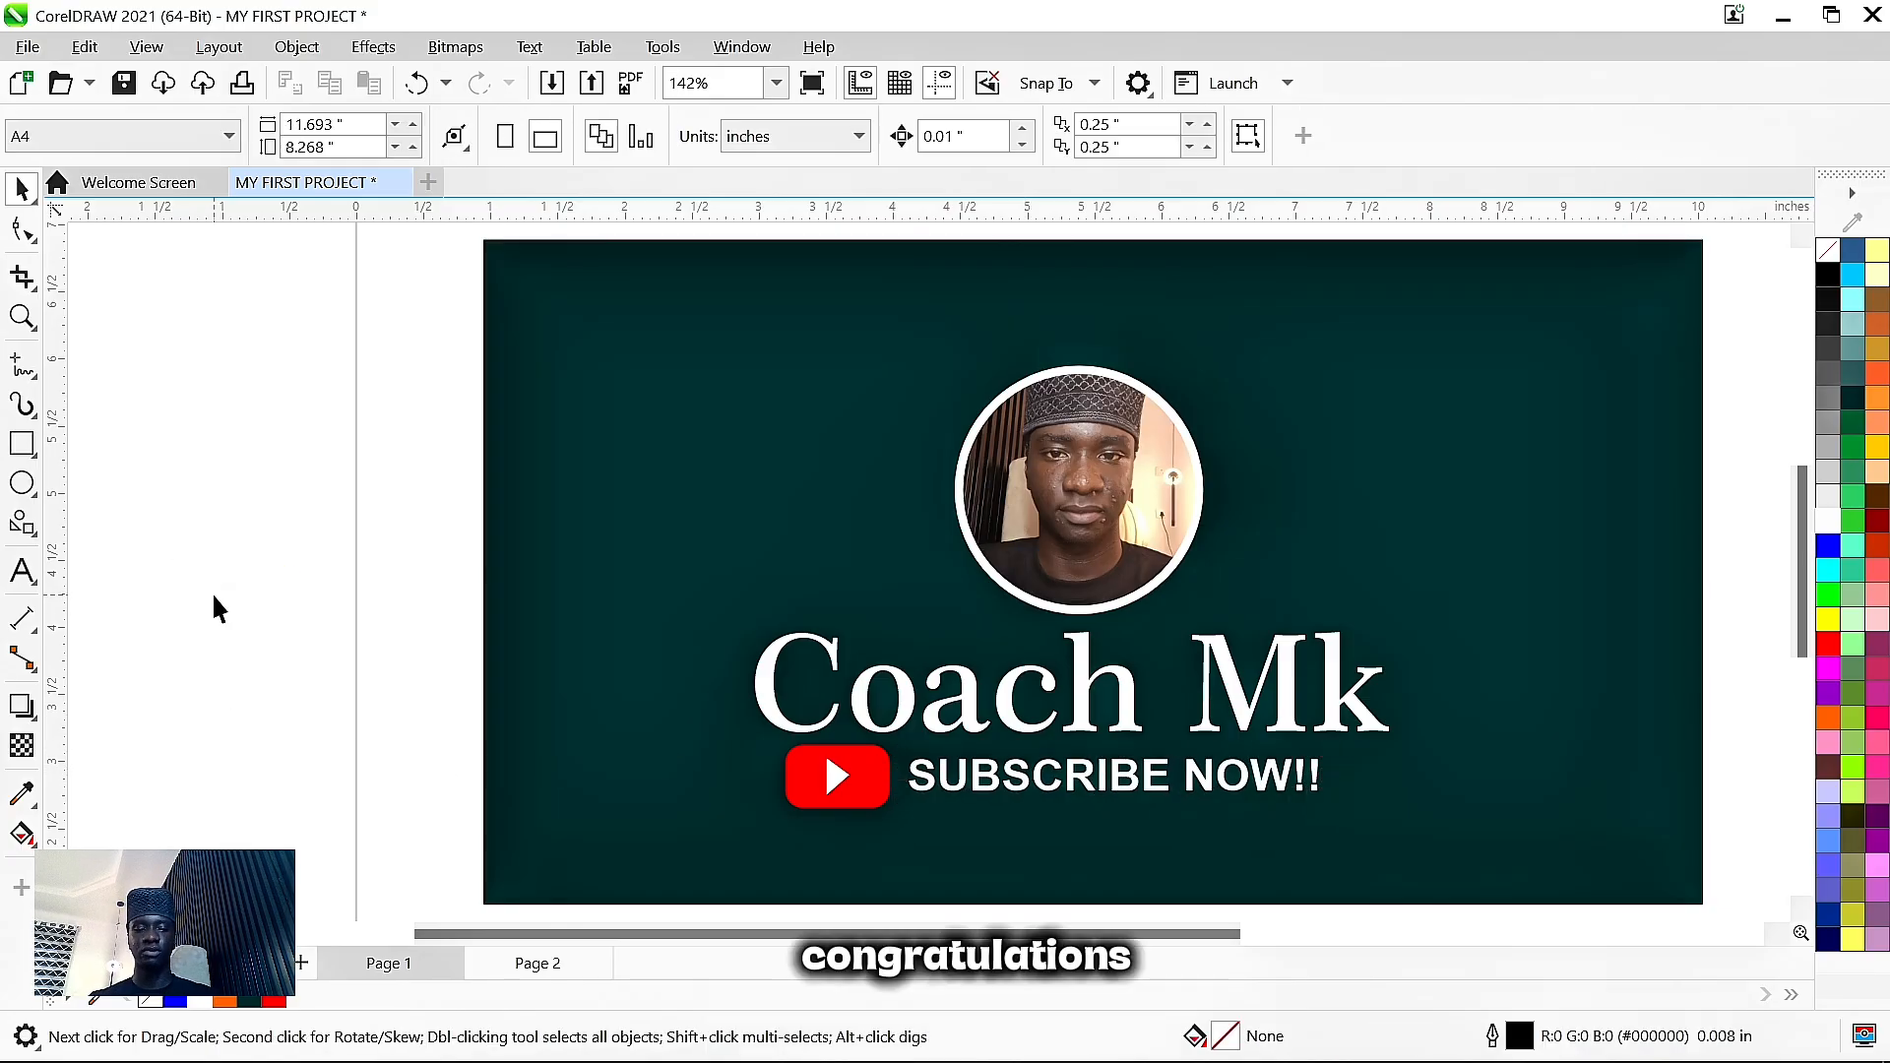